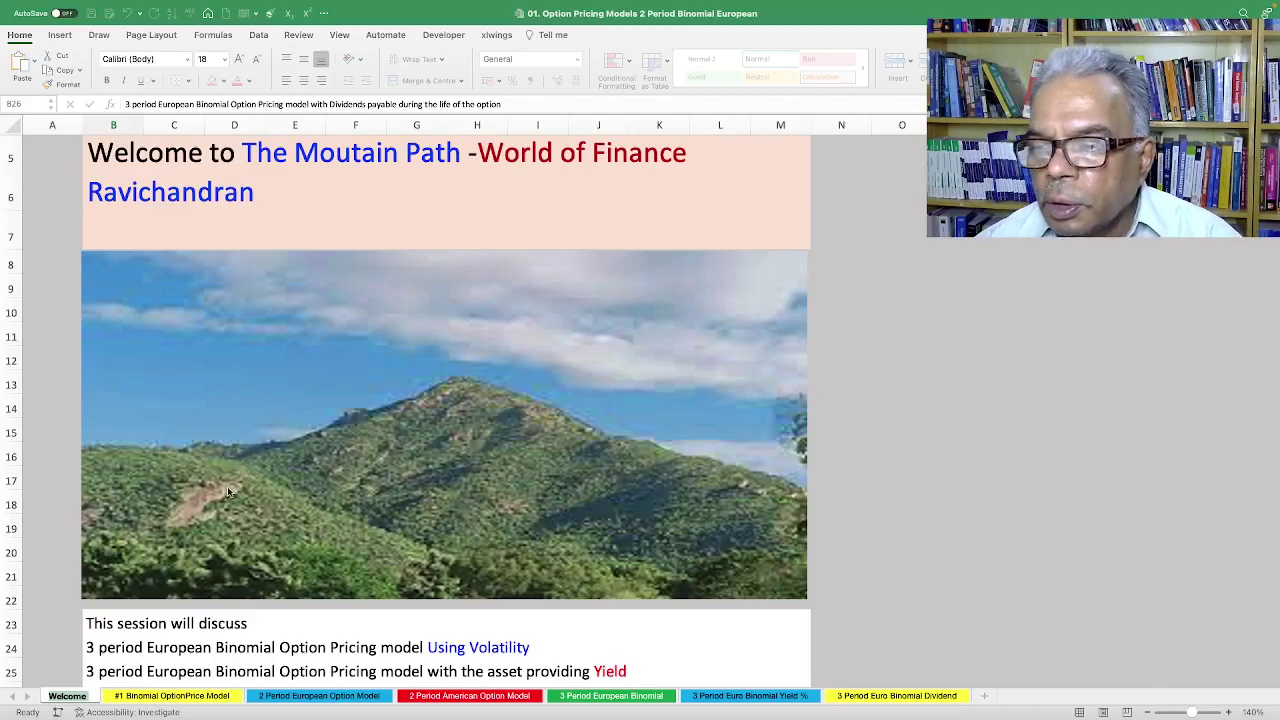
Read the session topics on the Welcome sheet, and open the 3 Period European Binomial sheet.
{"action": "scroll", "coordinate": [232, 493], "scroll_direction": "down", "scroll_amount": 2}
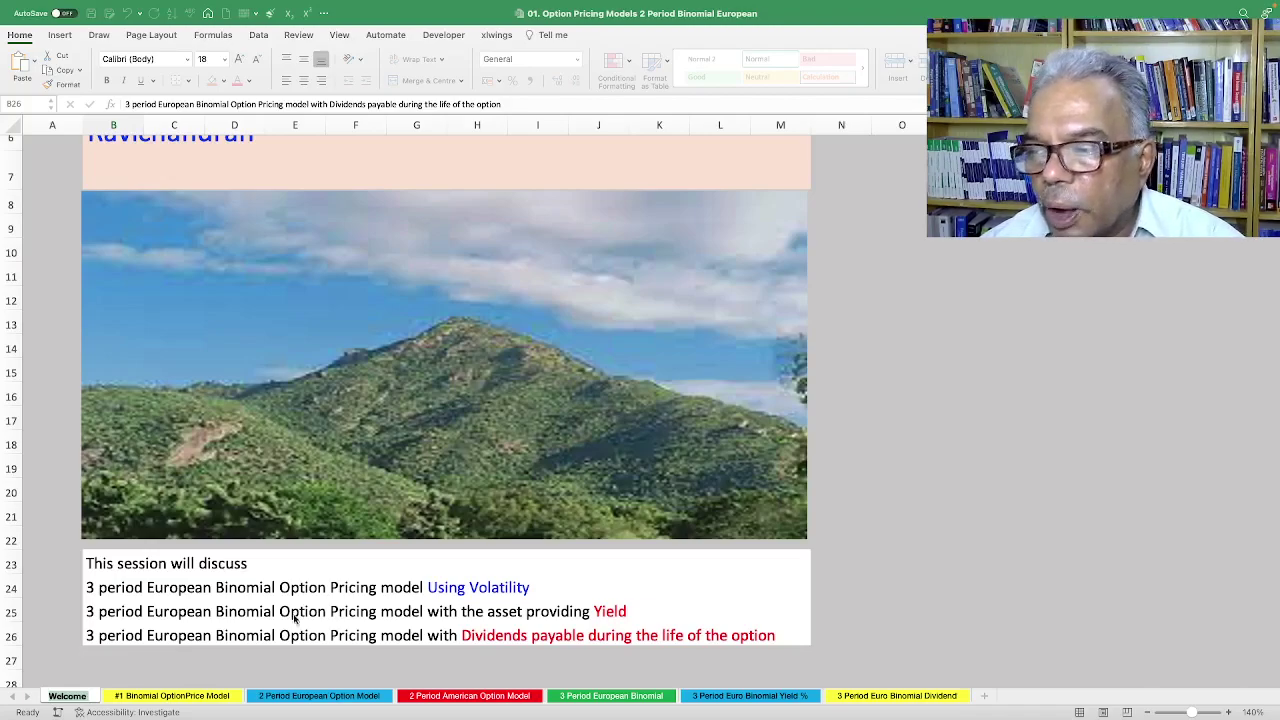
{"action": "scroll", "coordinate": [230, 615], "scroll_direction": "down", "scroll_amount": 1}
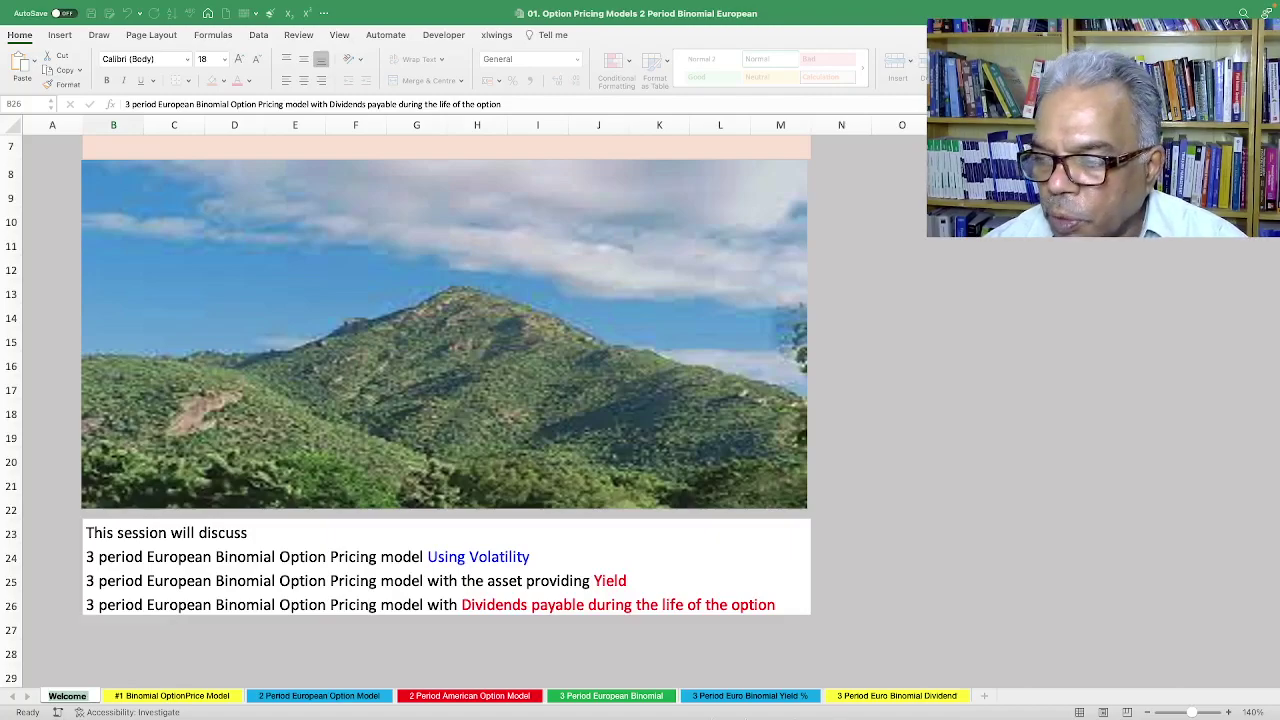
{"action": "left_click", "coordinate": [628, 701]}
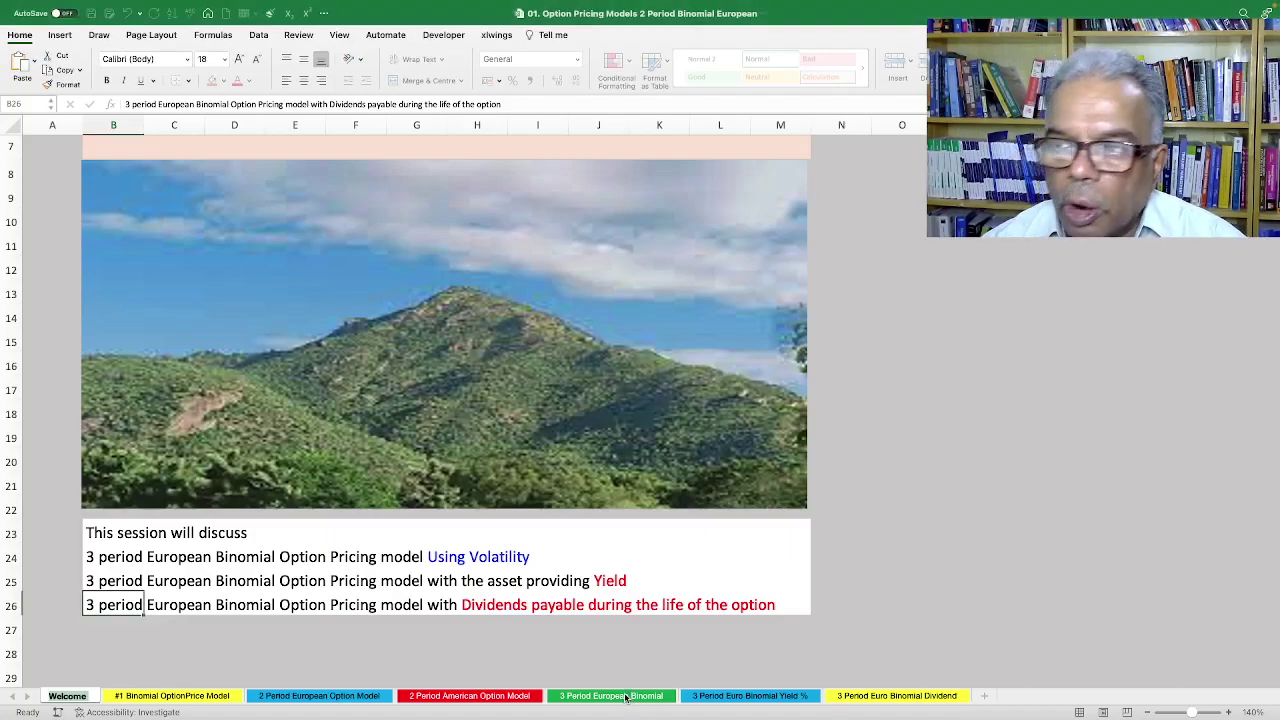
{"action": "left_click", "coordinate": [600, 699]}
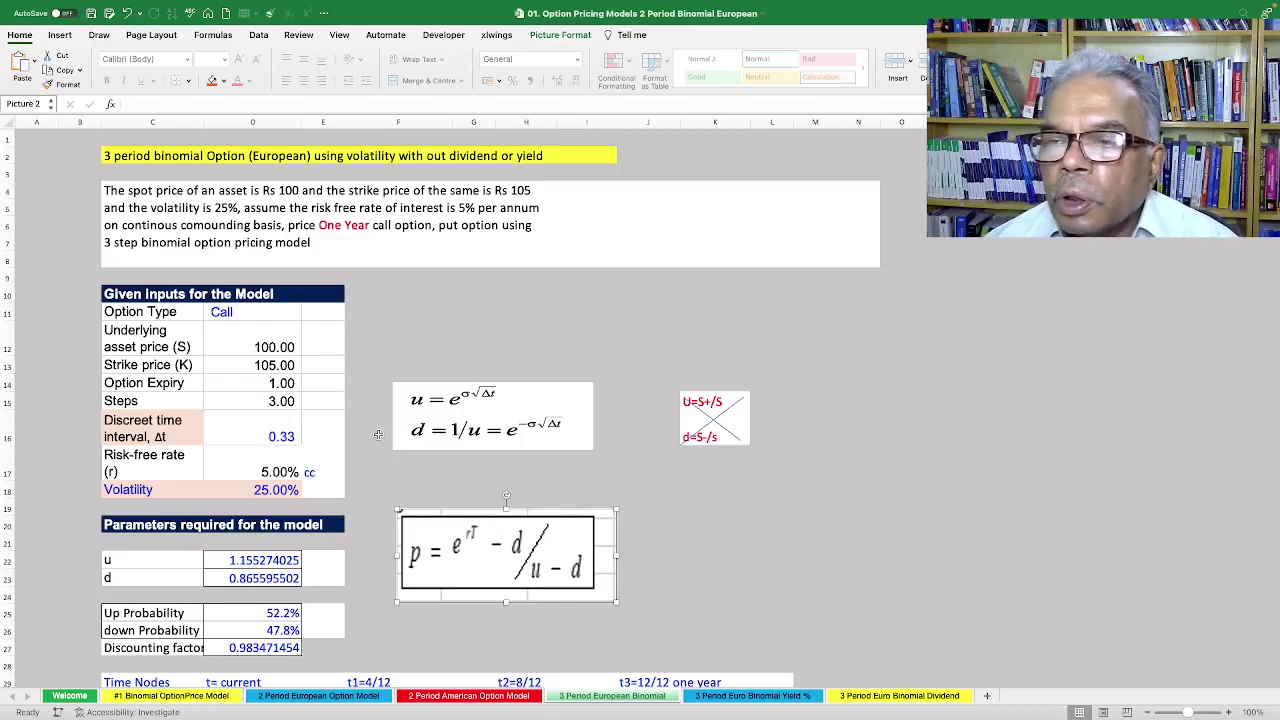
Review the given model inputs for steps, discrete time interval formula, risk-free rate and volatility.
{"action": "left_click", "coordinate": [247, 401]}
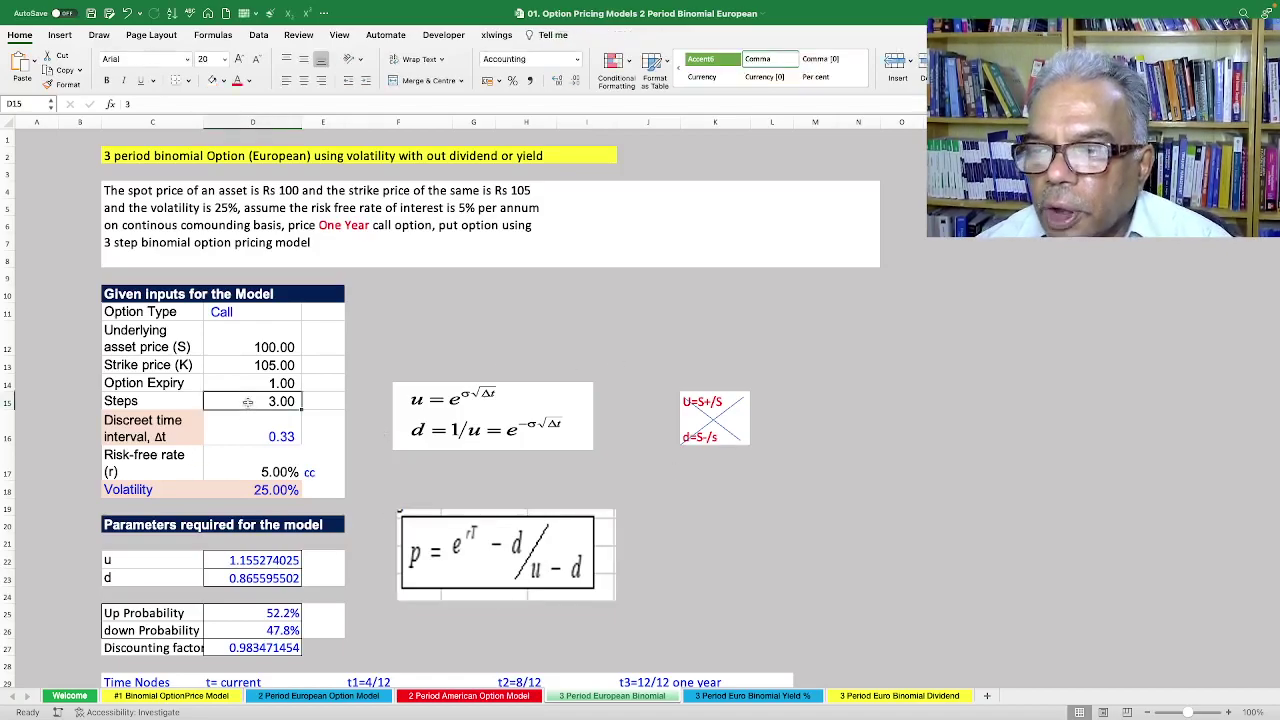
{"action": "left_click", "coordinate": [255, 436]}
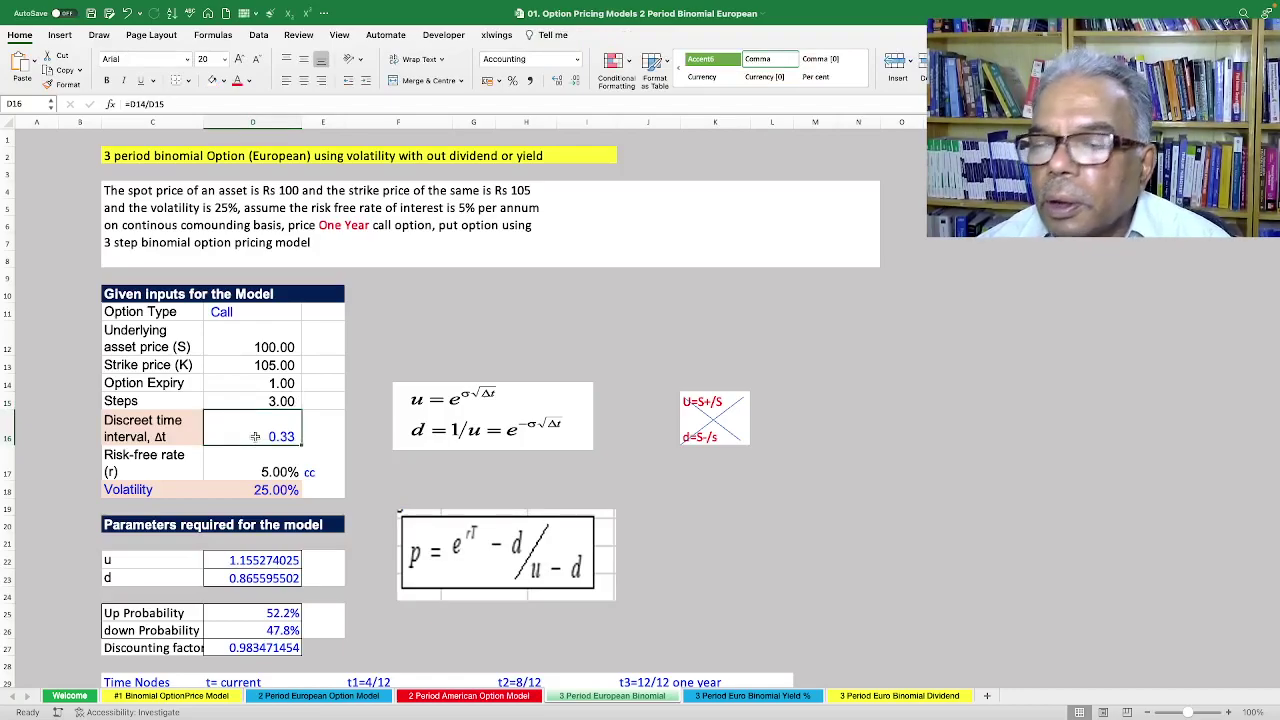
{"action": "double_click", "coordinate": [255, 436]}
{"action": "key", "text": "Escape"}
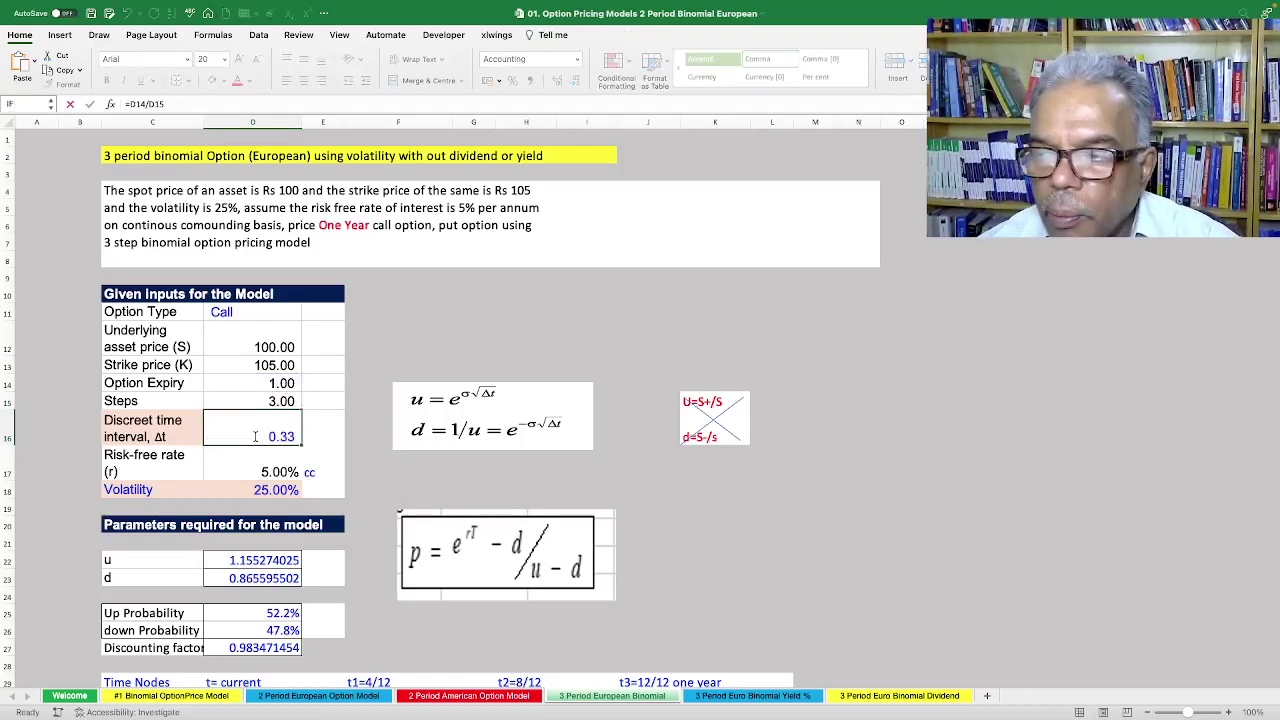
{"action": "double_click", "coordinate": [260, 463]}
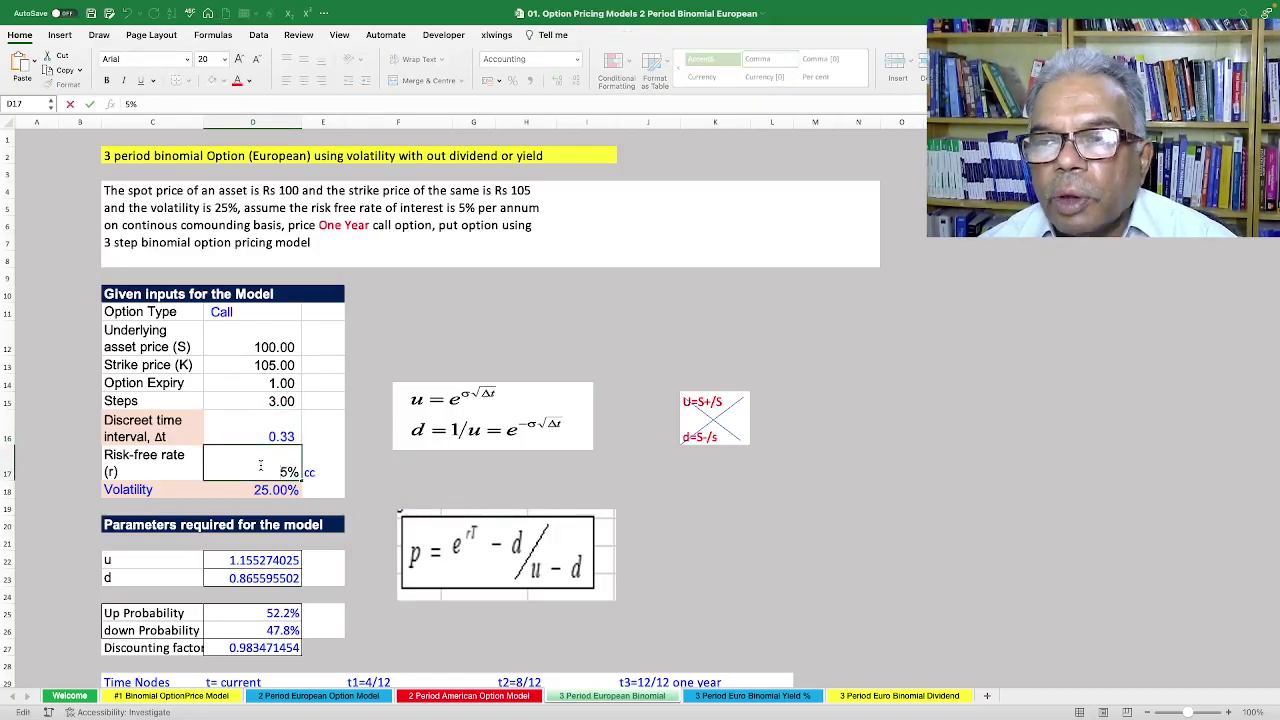
{"action": "key", "text": "Escape"}
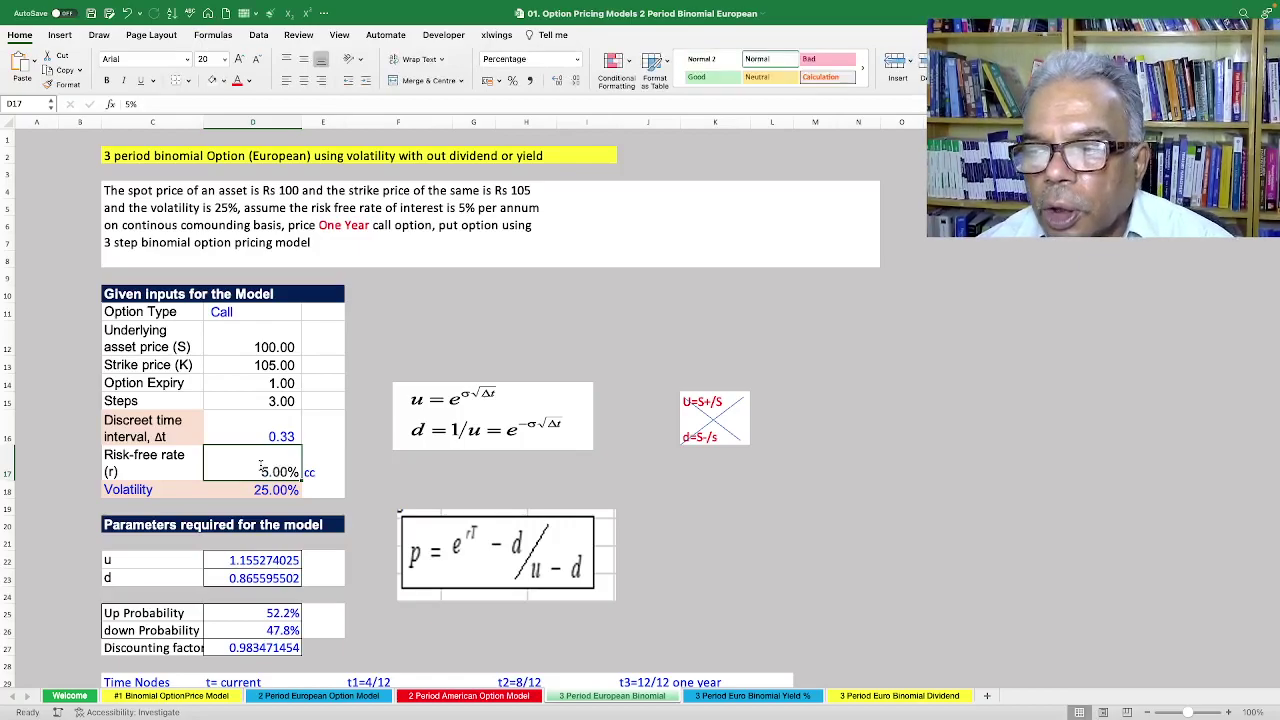
{"action": "left_click", "coordinate": [252, 490]}
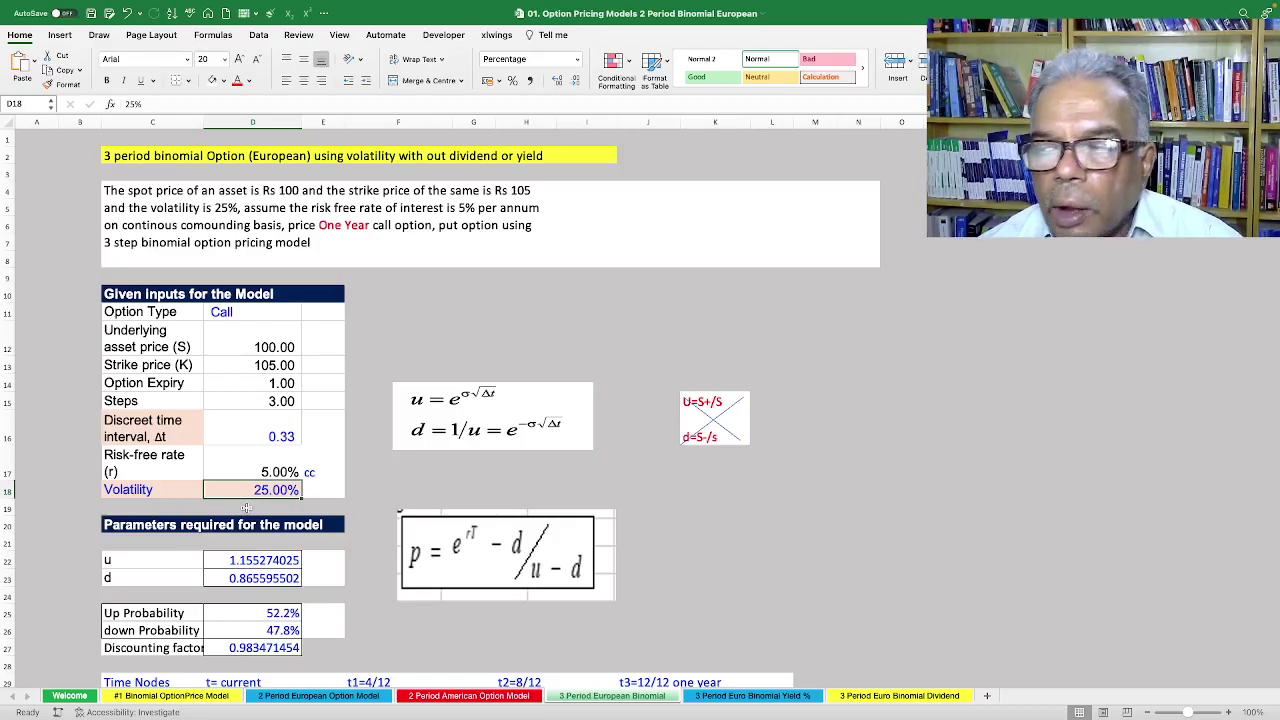
Compare the u and d equation picture with the formulas in the u and d parameter cells.
{"action": "left_click", "coordinate": [692, 403]}
{"action": "left_click", "coordinate": [765, 488]}
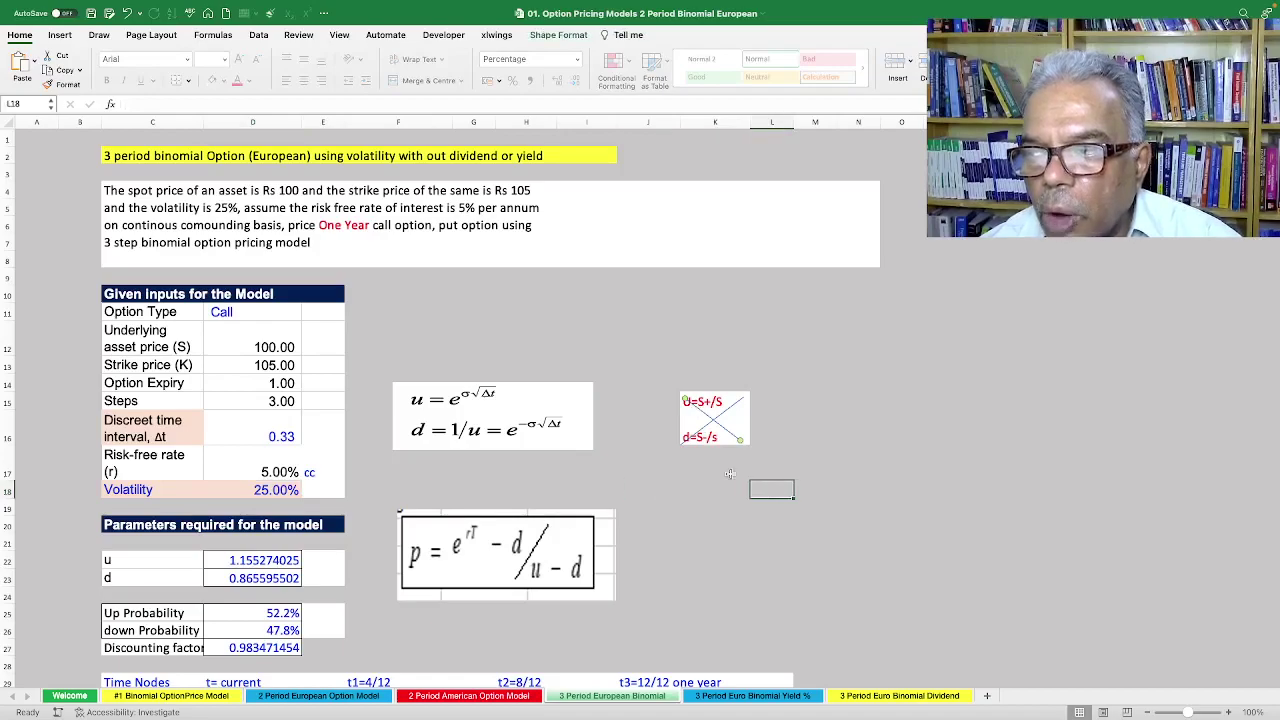
{"action": "left_click", "coordinate": [400, 405]}
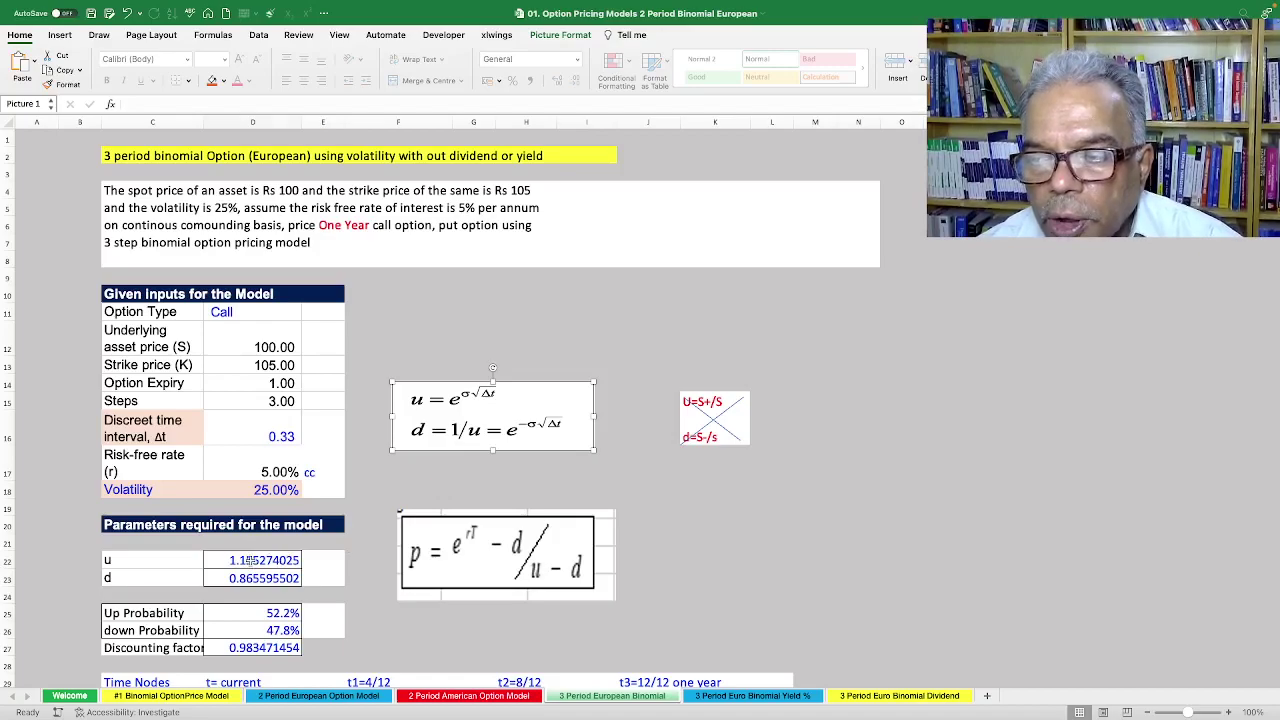
{"action": "double_click", "coordinate": [252, 562]}
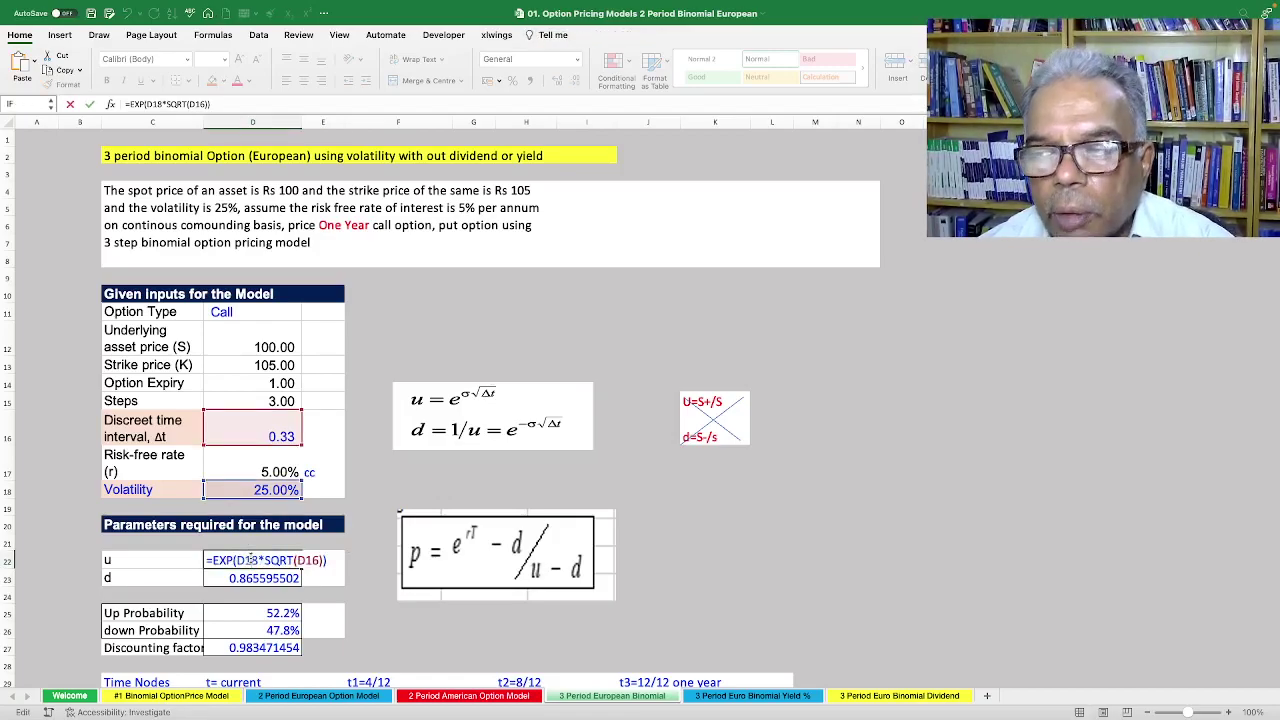
{"action": "key", "text": "Return"}
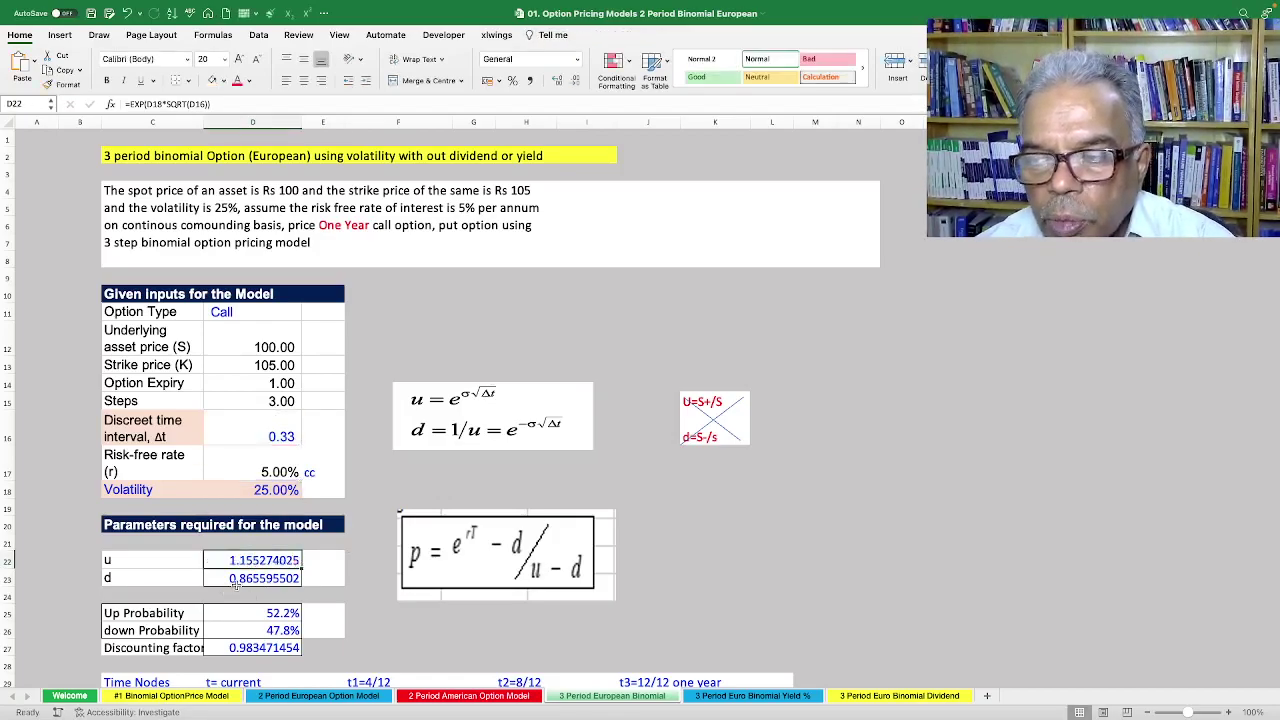
{"action": "double_click", "coordinate": [234, 578]}
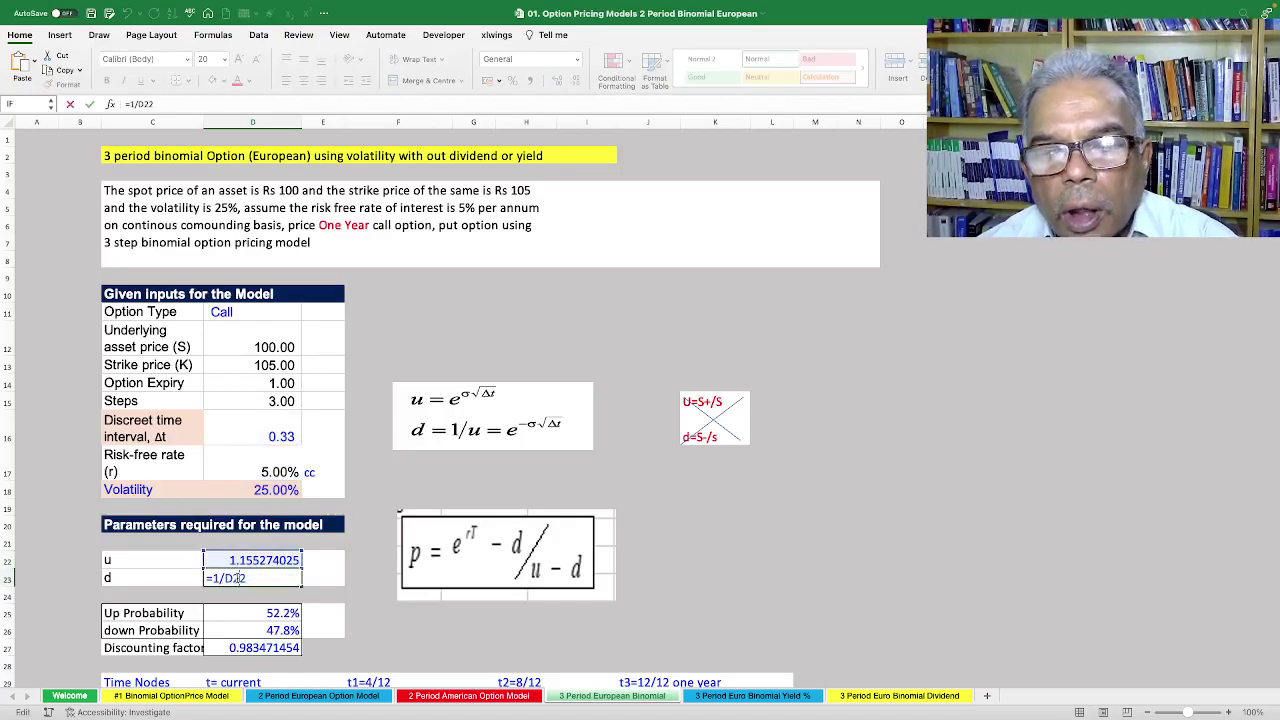
{"action": "key", "text": "Escape"}
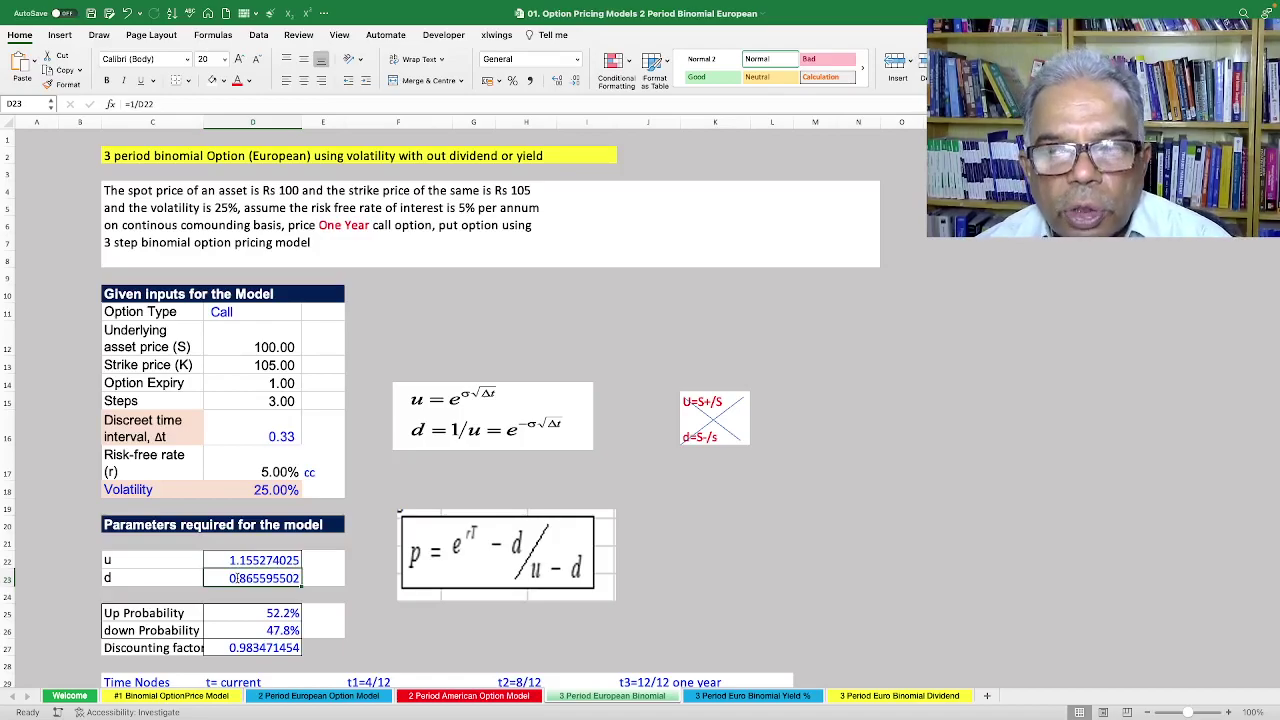
Inspect the formulas behind the up probability, down probability and discounting factor.
{"action": "scroll", "coordinate": [234, 578], "scroll_direction": "down", "scroll_amount": 3}
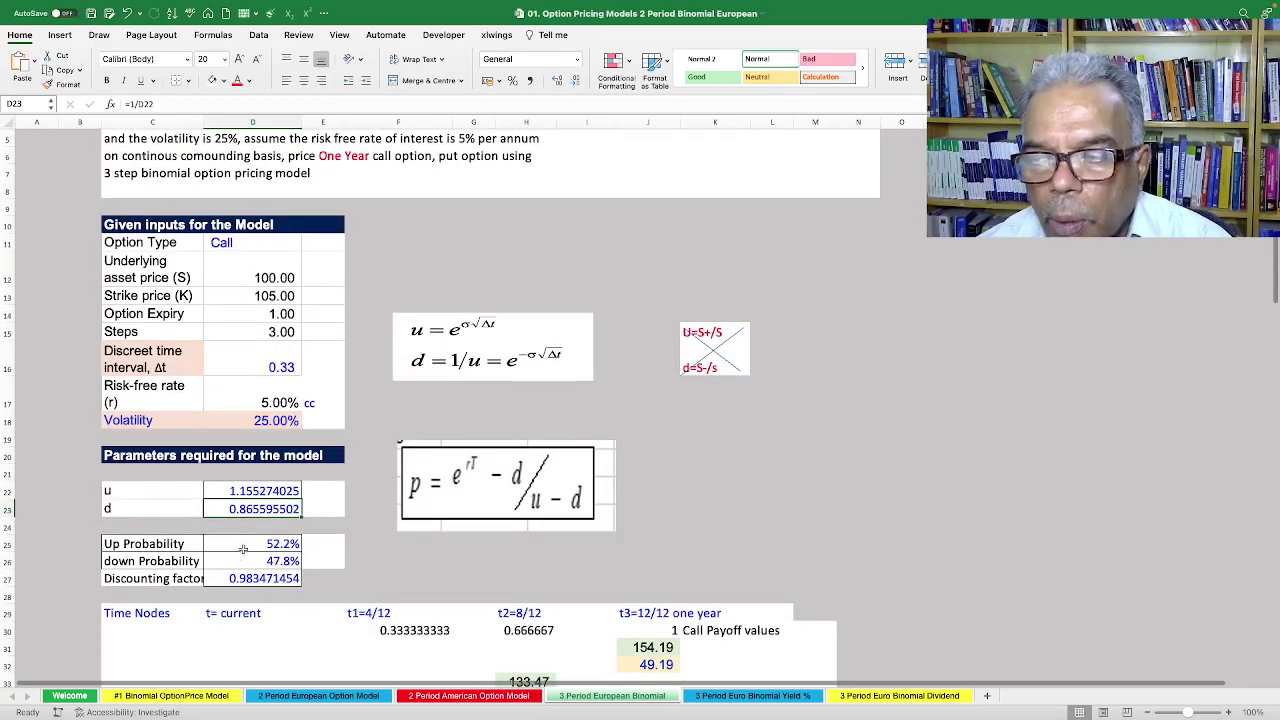
{"action": "double_click", "coordinate": [242, 543]}
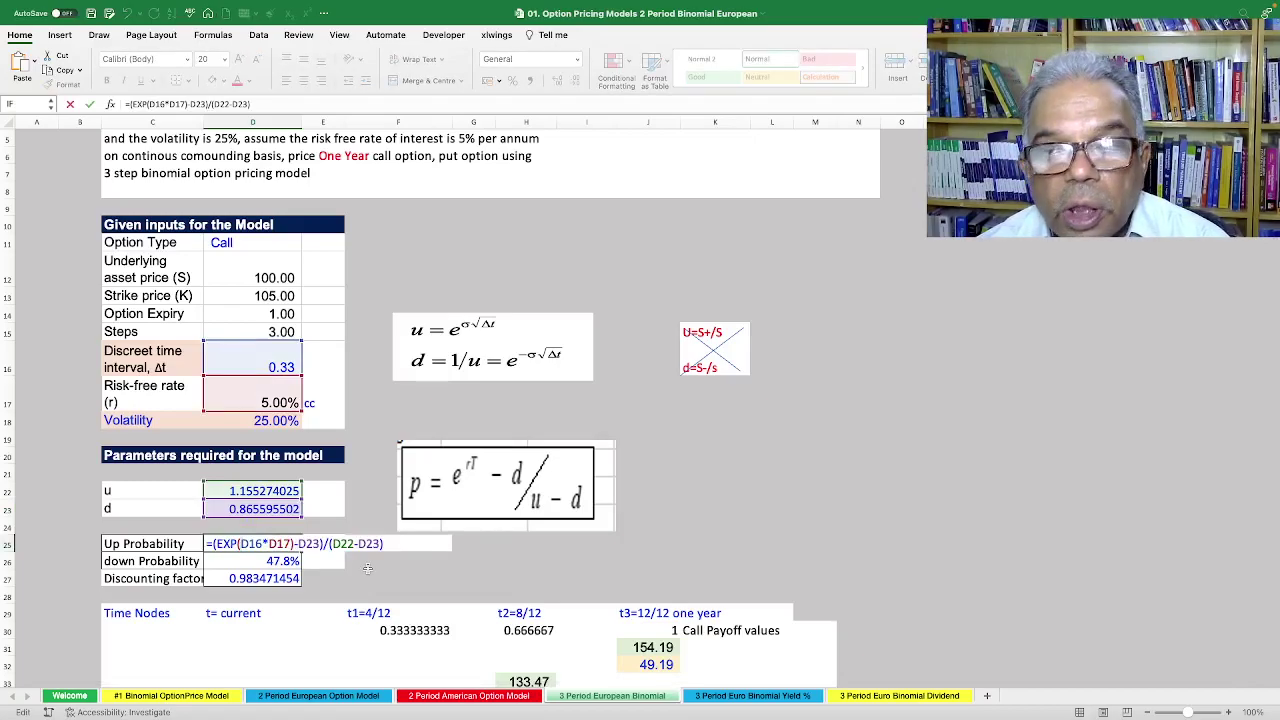
{"action": "key", "text": "Return"}
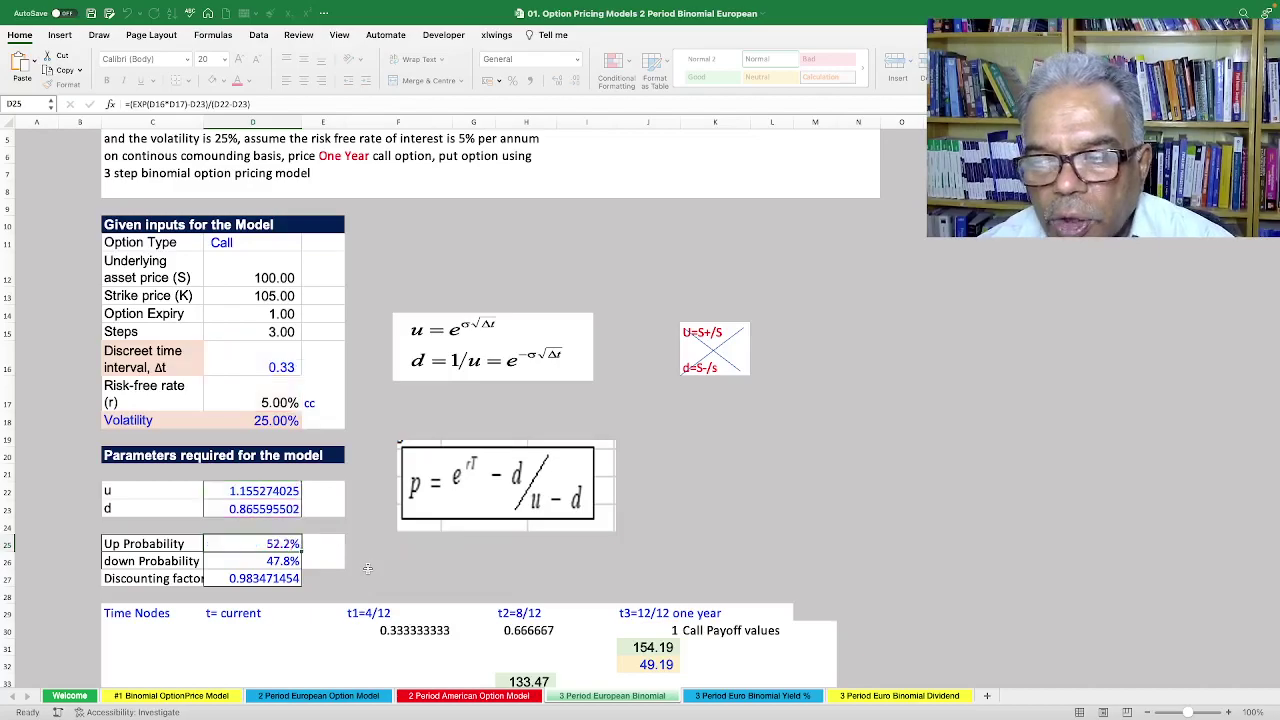
{"action": "double_click", "coordinate": [277, 562]}
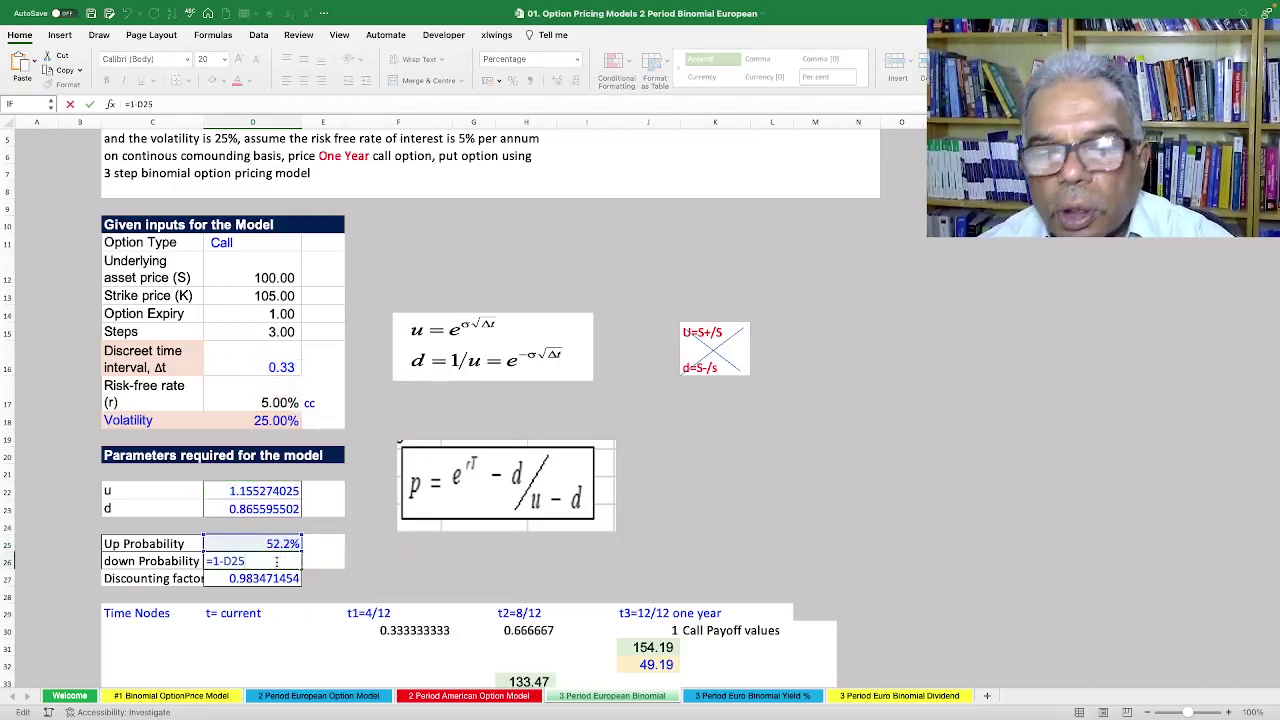
{"action": "key", "text": "Return"}
{"action": "double_click", "coordinate": [271, 579]}
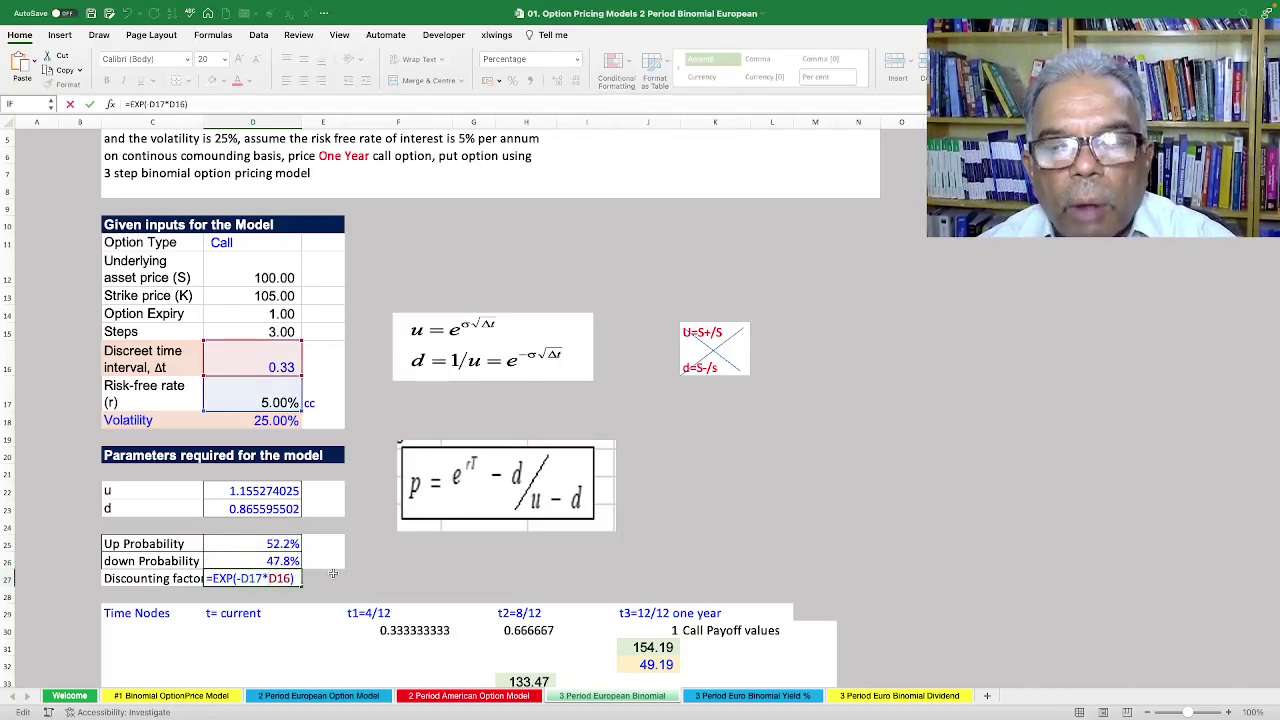
{"action": "key", "text": "Return"}
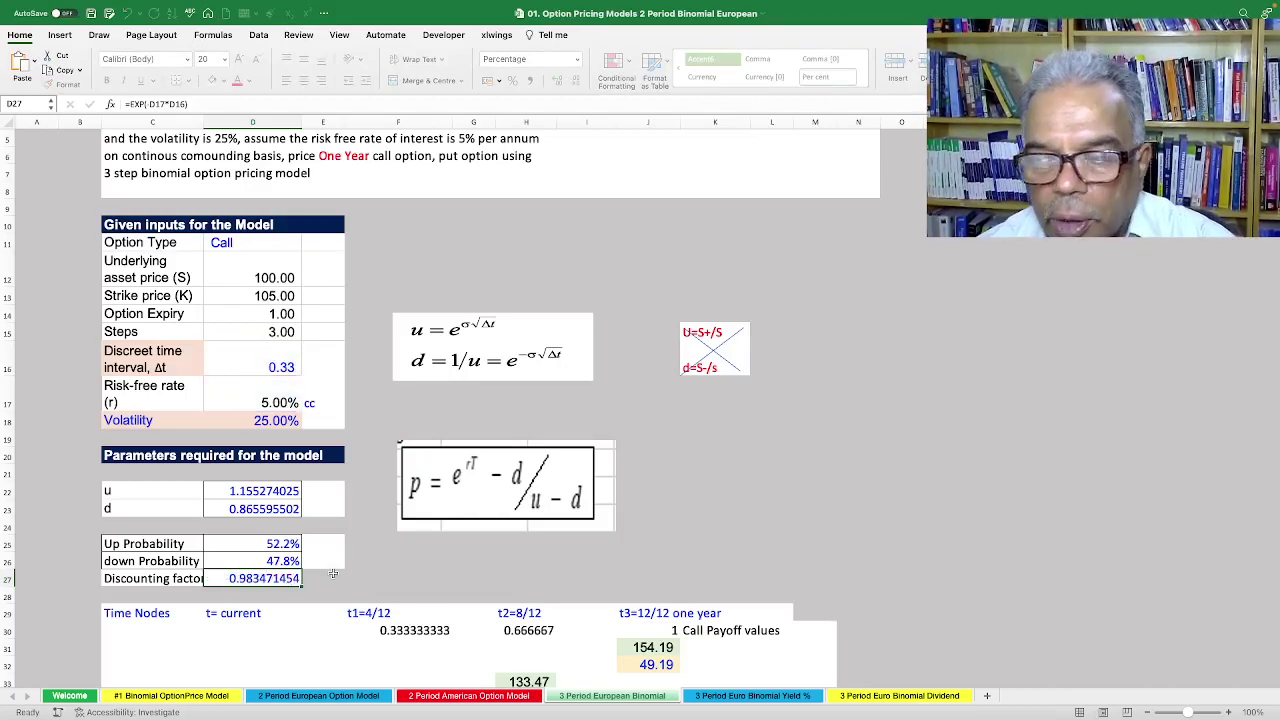
Examine the call tree's current spot price reference and the formulas of the up and down asset prices at t1.
{"action": "scroll", "coordinate": [333, 573], "scroll_direction": "down", "scroll_amount": 5}
{"action": "scroll", "coordinate": [336, 574], "scroll_direction": "up", "scroll_amount": 1}
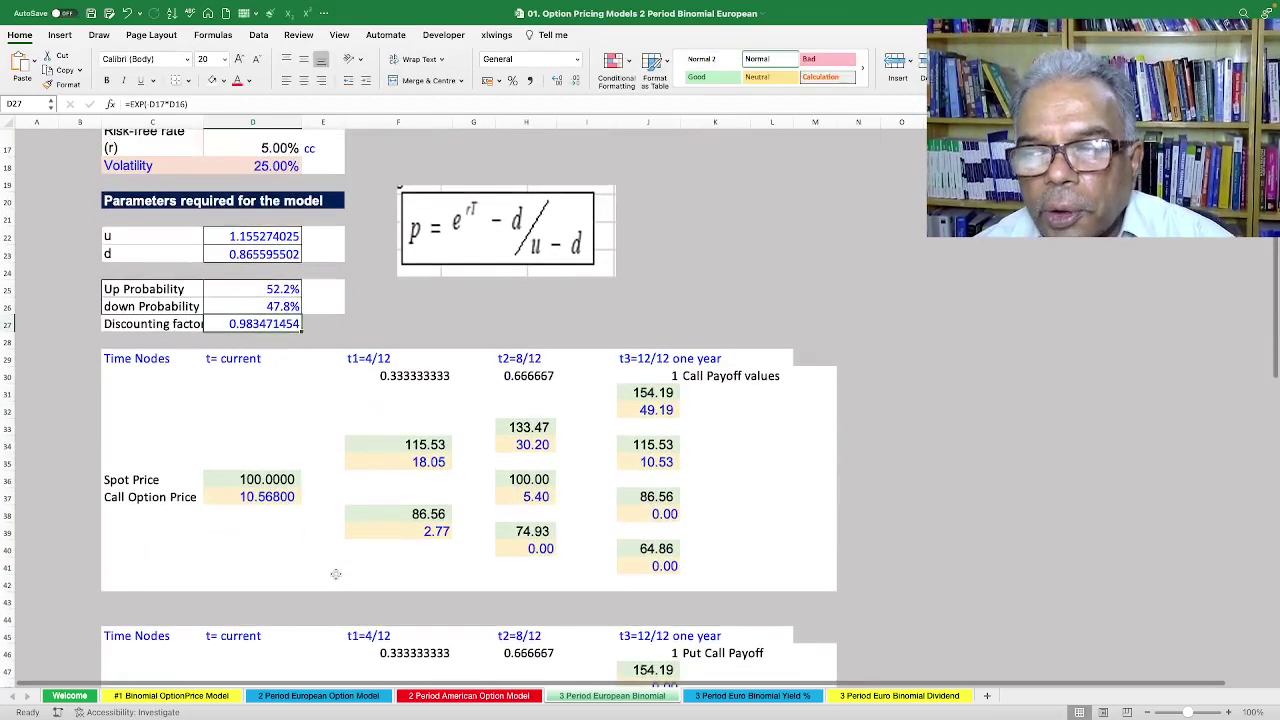
{"action": "scroll", "coordinate": [336, 574], "scroll_direction": "up", "scroll_amount": 1}
{"action": "left_click", "coordinate": [258, 510]}
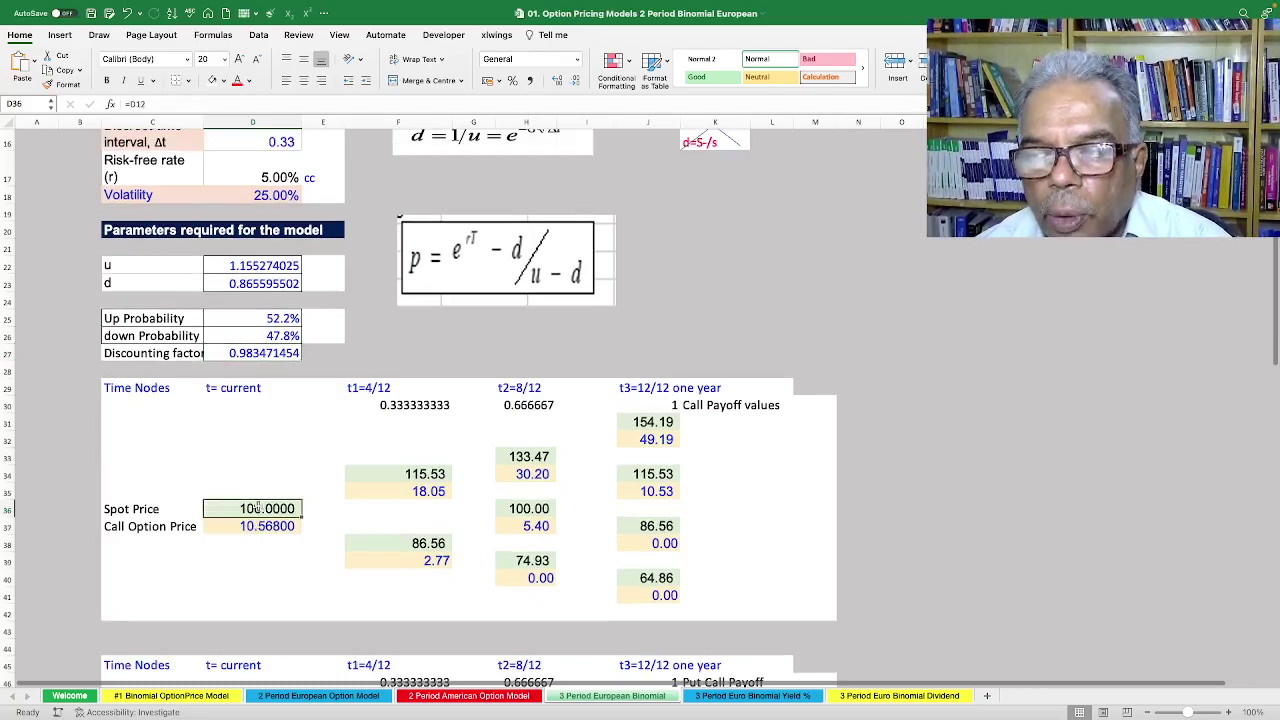
{"action": "scroll", "coordinate": [344, 538], "scroll_direction": "up", "scroll_amount": 3}
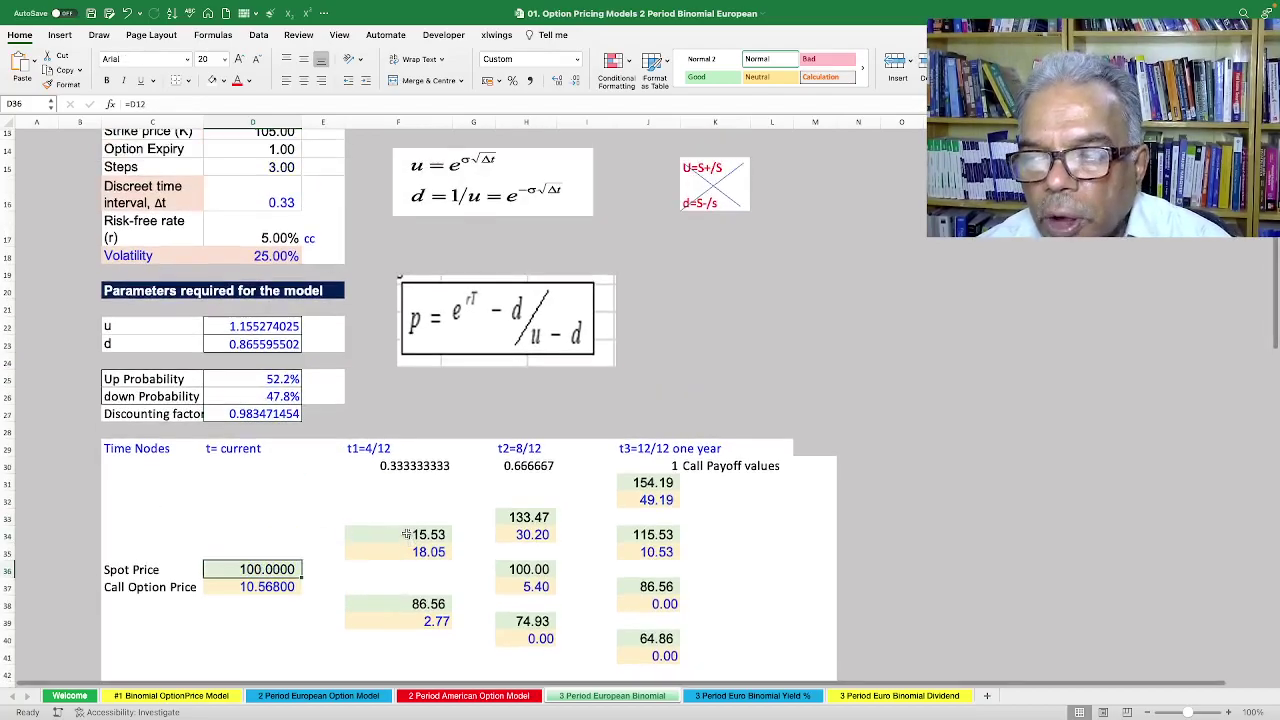
{"action": "double_click", "coordinate": [405, 534]}
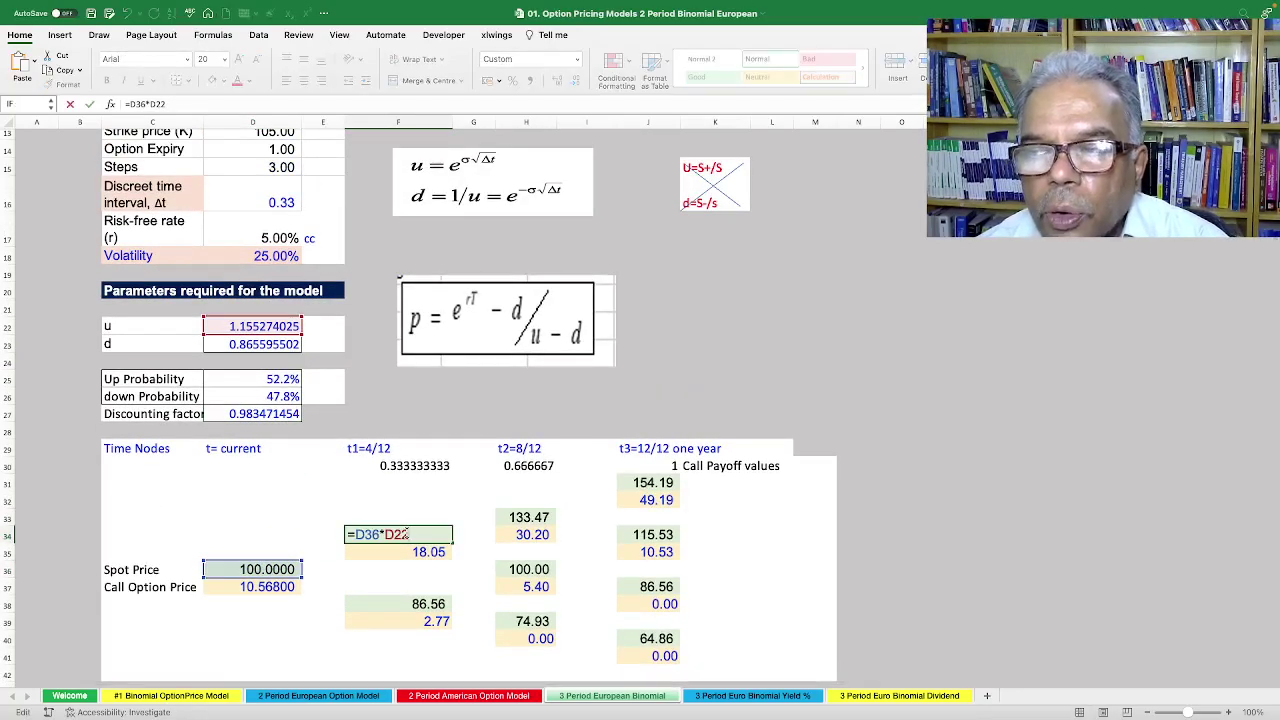
{"action": "key", "text": "Escape"}
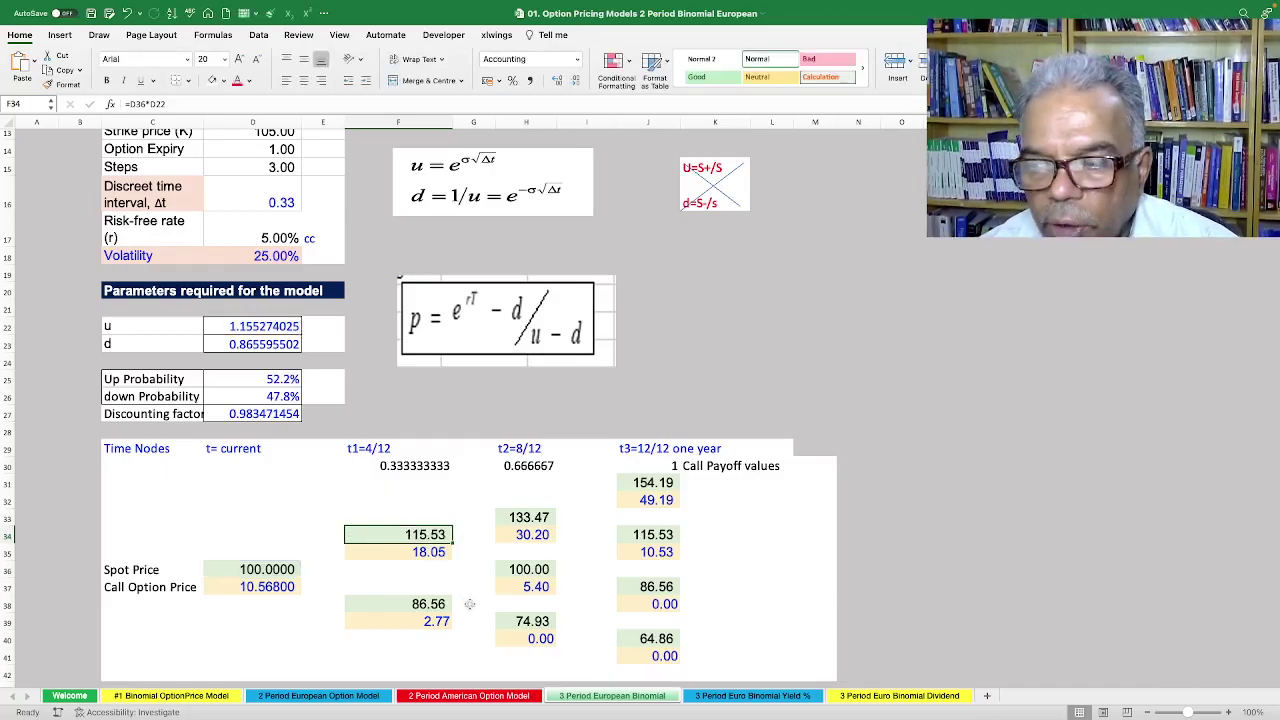
{"action": "double_click", "coordinate": [424, 605]}
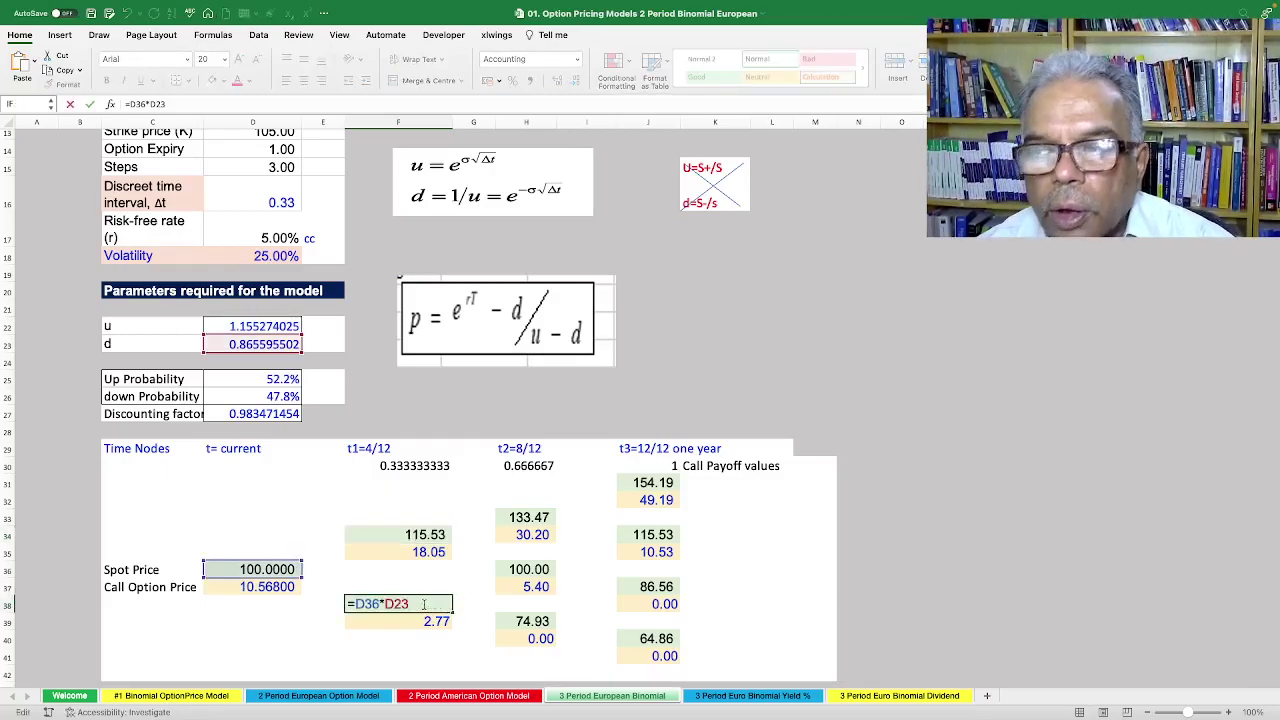
{"action": "key", "text": "Escape"}
Compare the uppermost t2 asset price formula in the call tree with the up asset price at t1 and the t2 time node.
{"action": "left_click", "coordinate": [514, 521]}
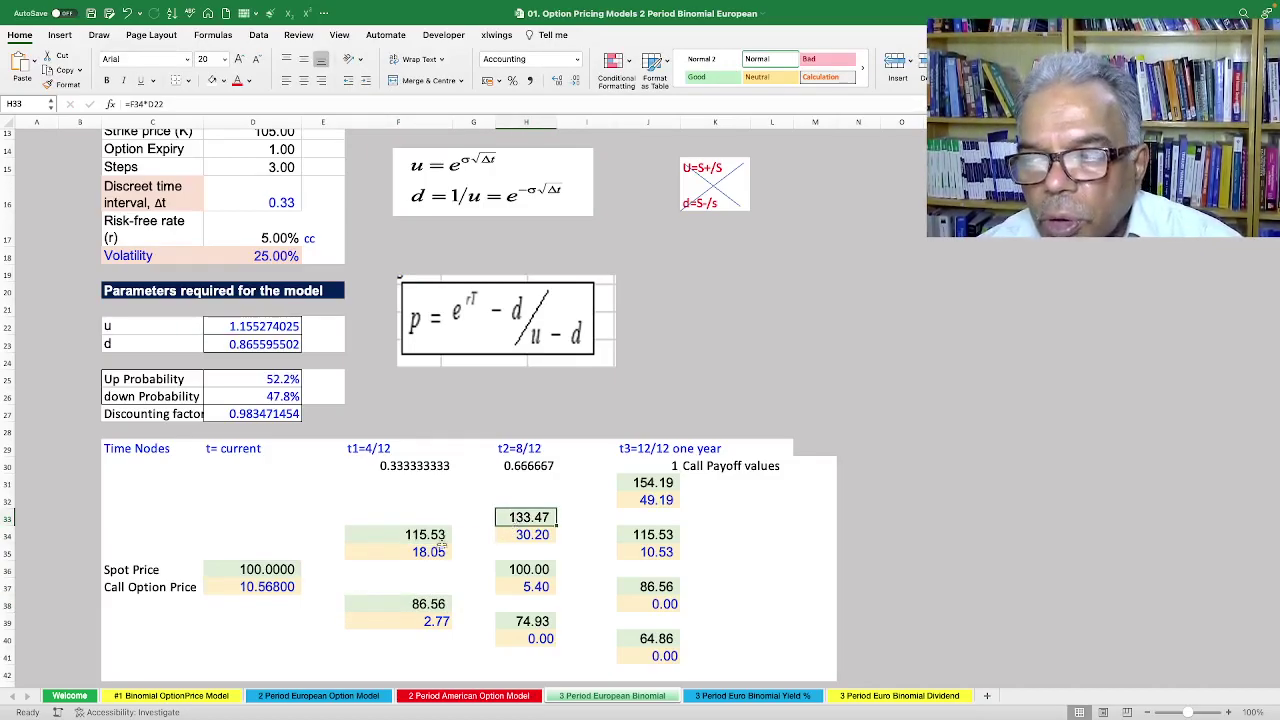
{"action": "left_click", "coordinate": [421, 537]}
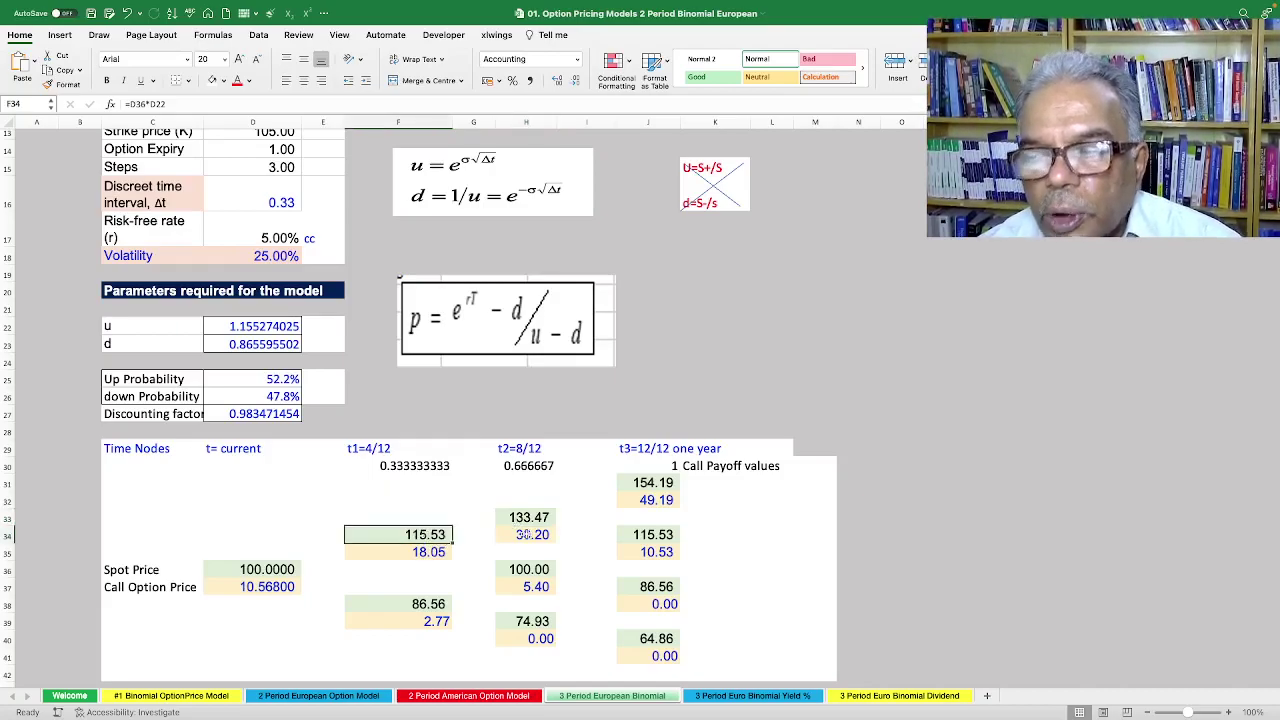
{"action": "left_click", "coordinate": [521, 451]}
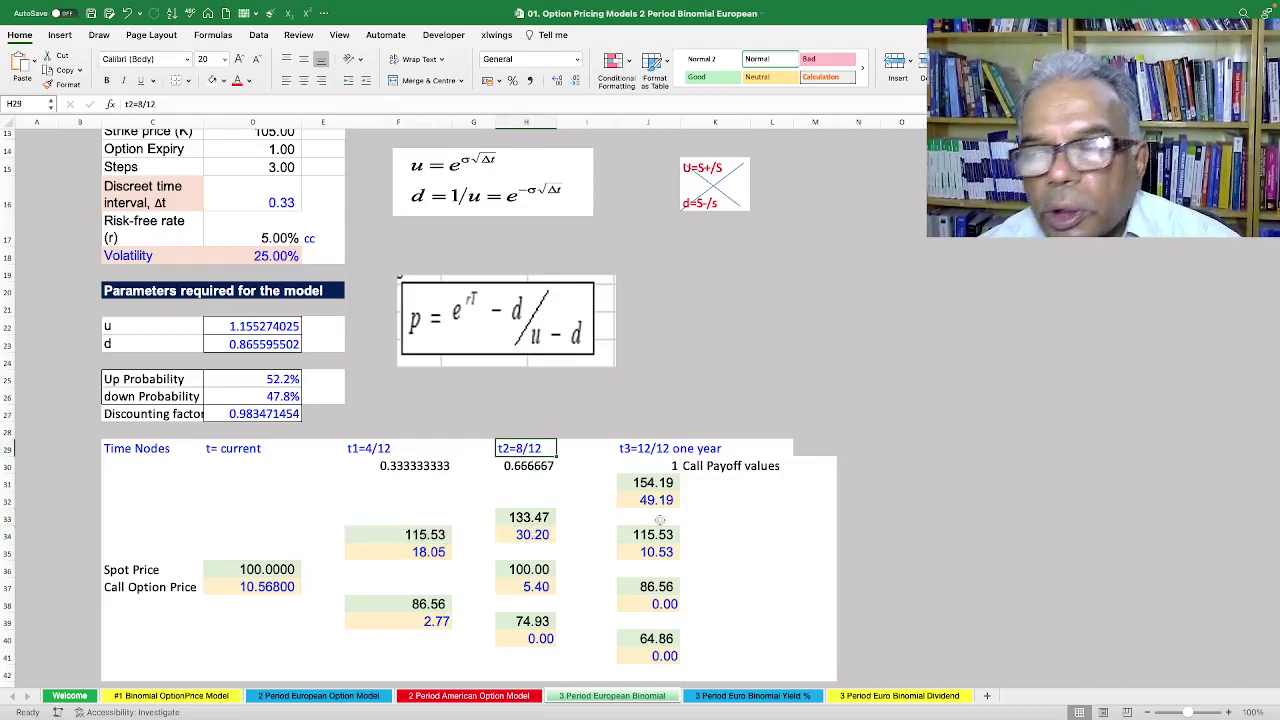
Review the t3 time node and the formulas of the four call tree asset prices beneath it.
{"action": "left_click", "coordinate": [641, 451]}
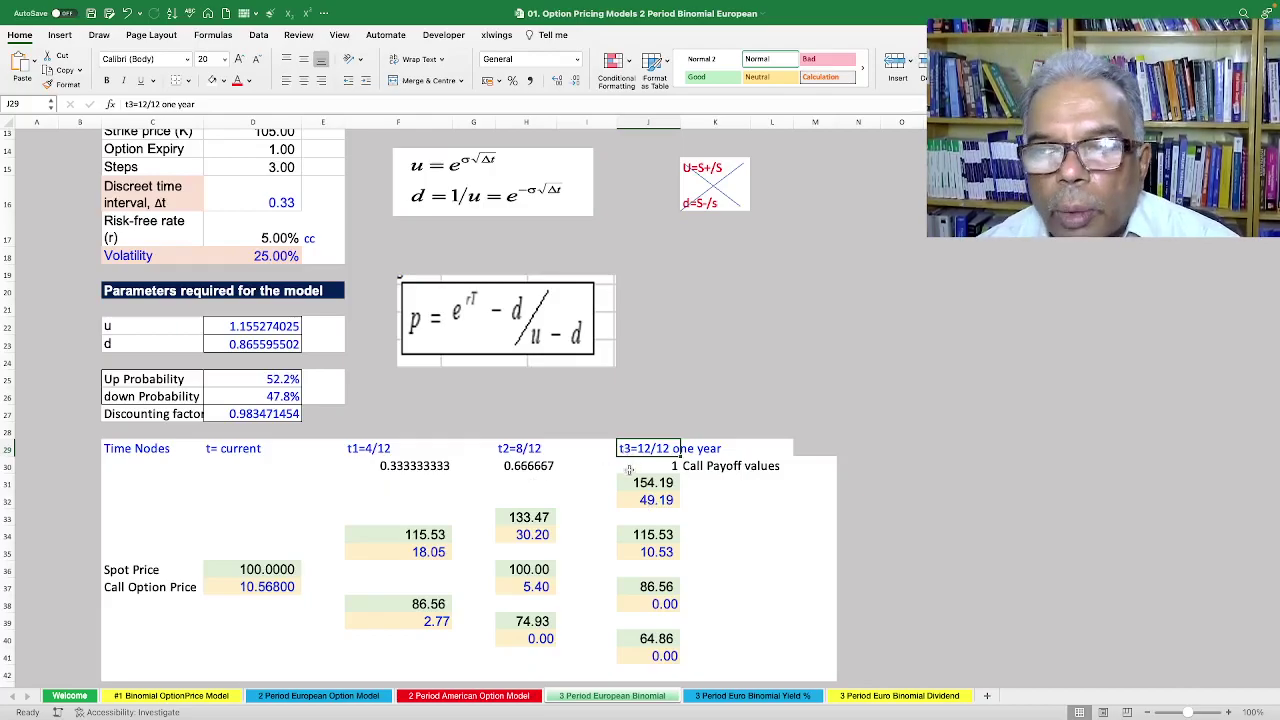
{"action": "scroll", "coordinate": [563, 597], "scroll_direction": "down", "scroll_amount": 1}
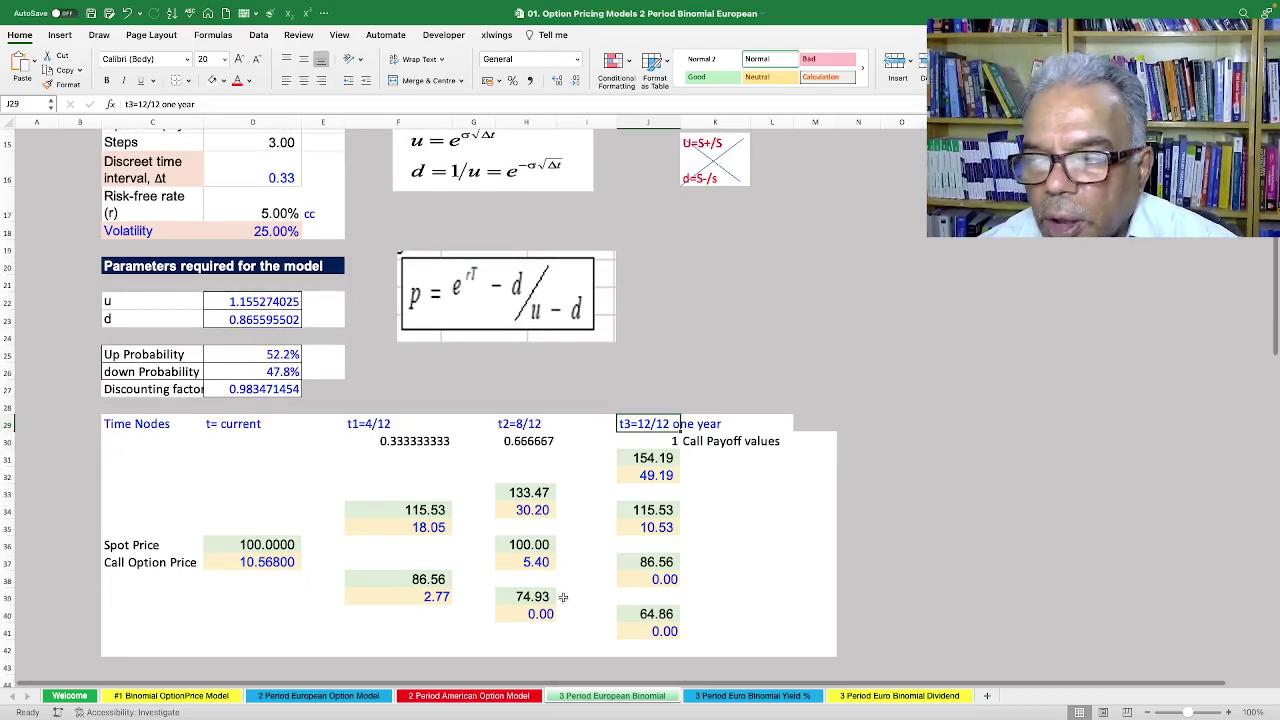
{"action": "left_click", "coordinate": [641, 457]}
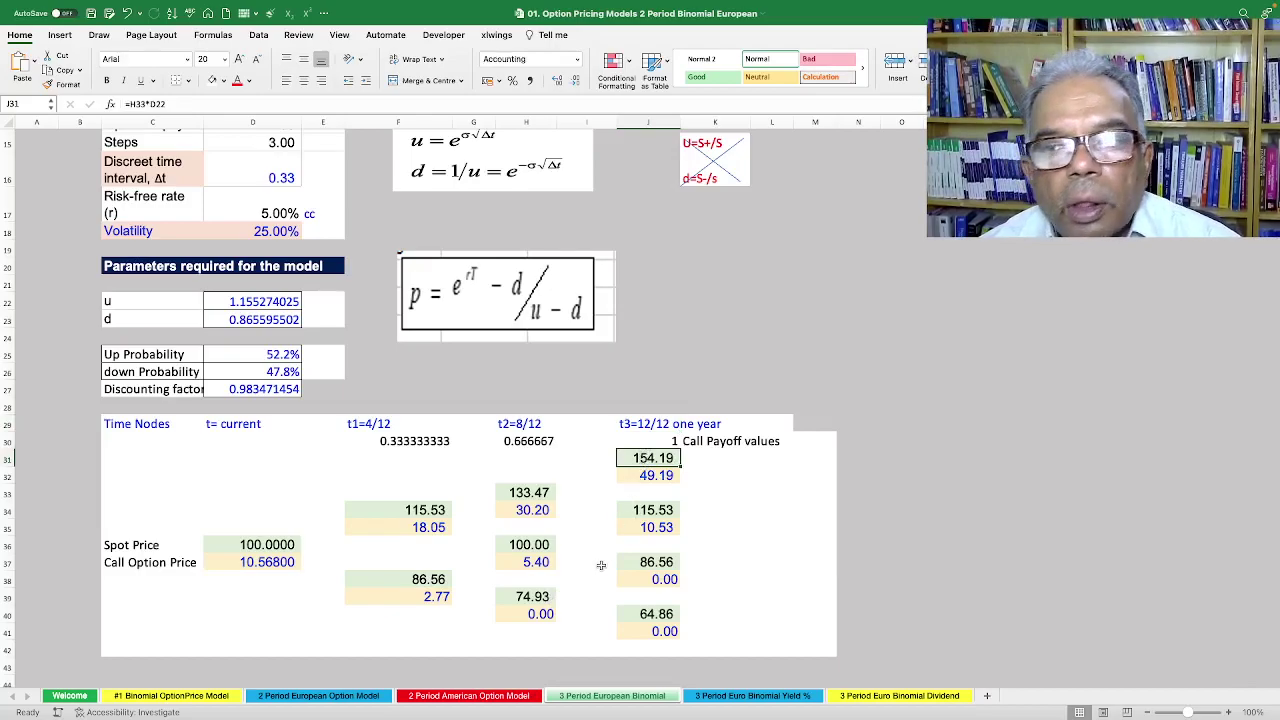
{"action": "left_click", "coordinate": [655, 512]}
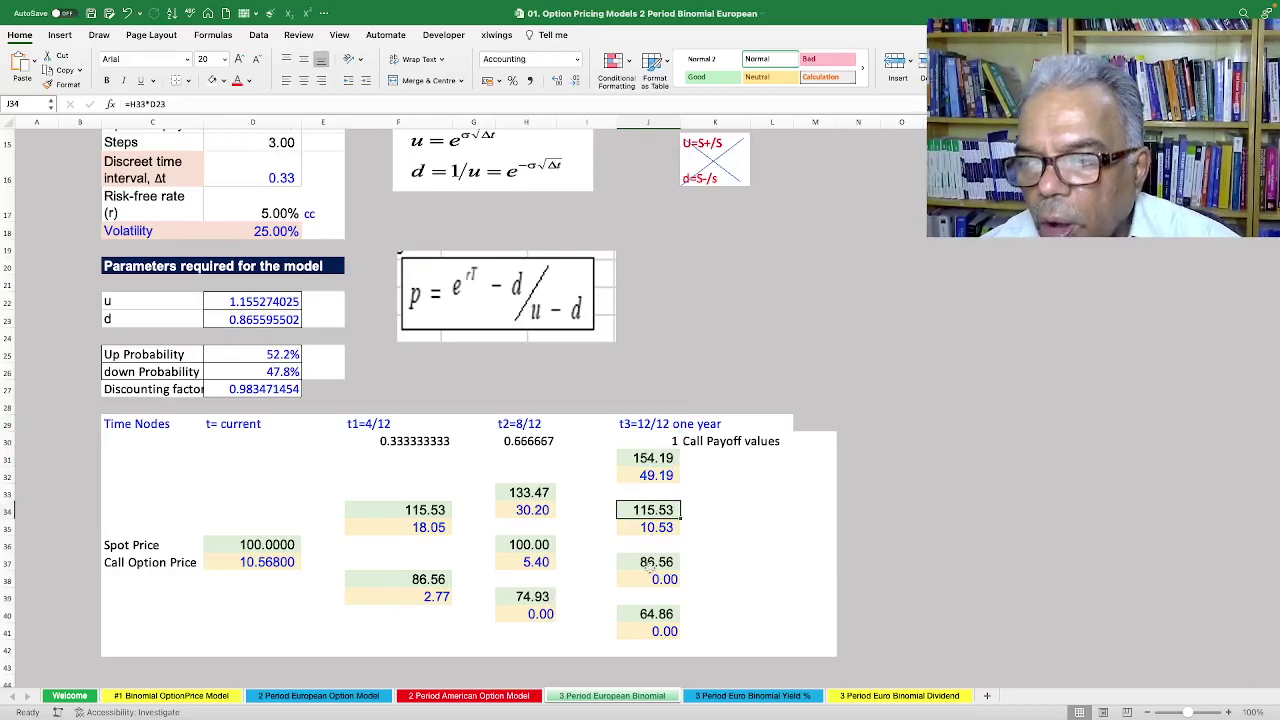
{"action": "left_click", "coordinate": [650, 566]}
{"action": "left_click", "coordinate": [652, 618]}
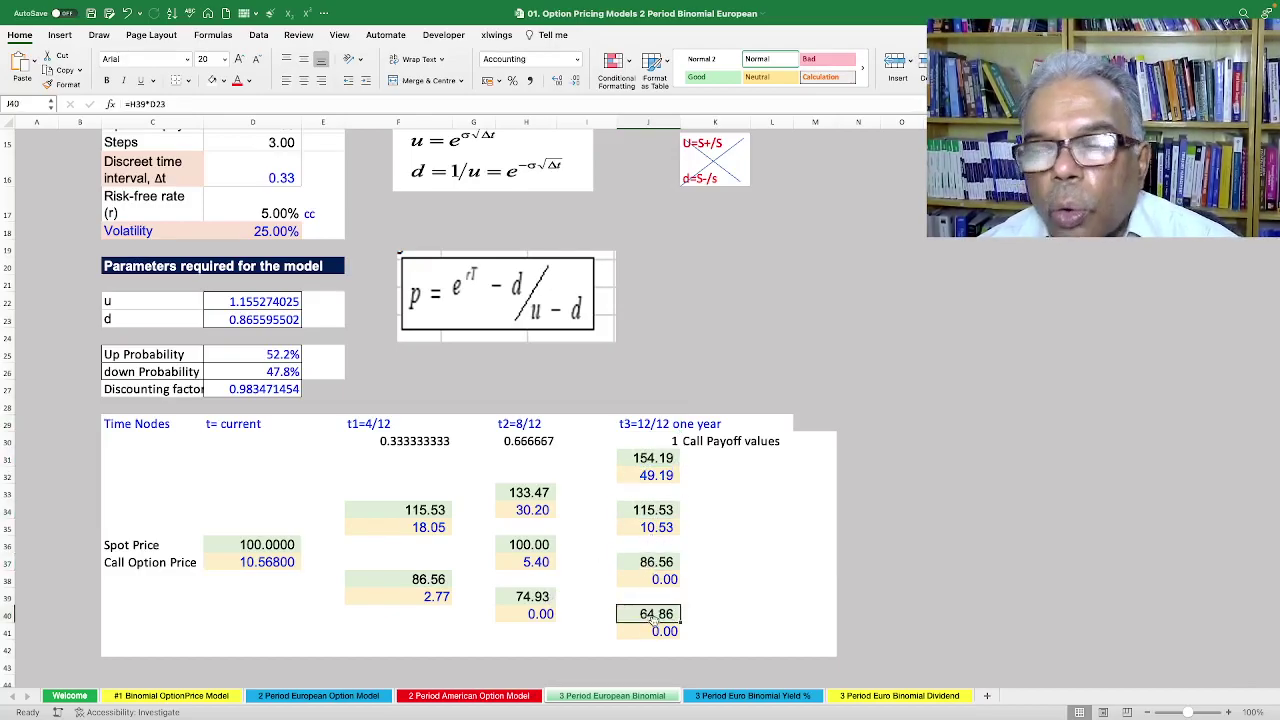
Inspect the MAX payoff formulas beneath the t3 asset prices in the call tree, including their strike price reference.
{"action": "double_click", "coordinate": [656, 476]}
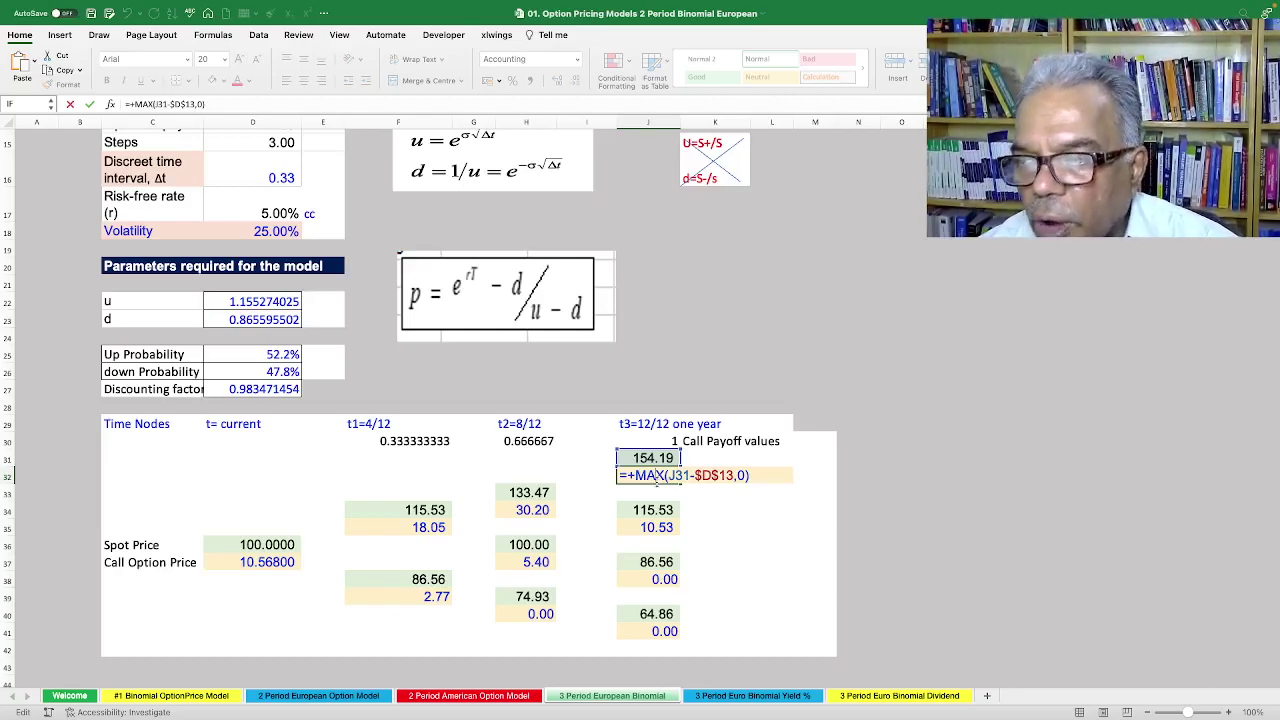
{"action": "key", "text": "Escape"}
{"action": "left_click_drag", "start_coordinate": [673, 487], "coordinate": [710, 488]}
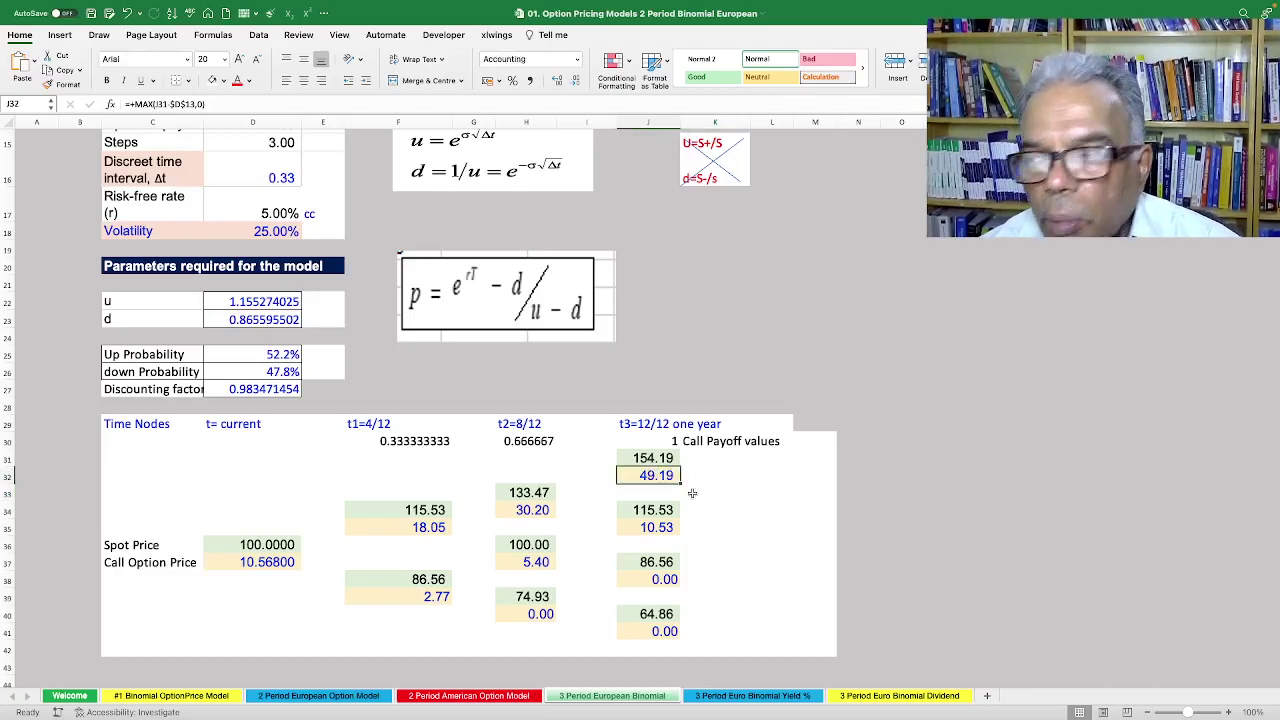
{"action": "left_click", "coordinate": [656, 530]}
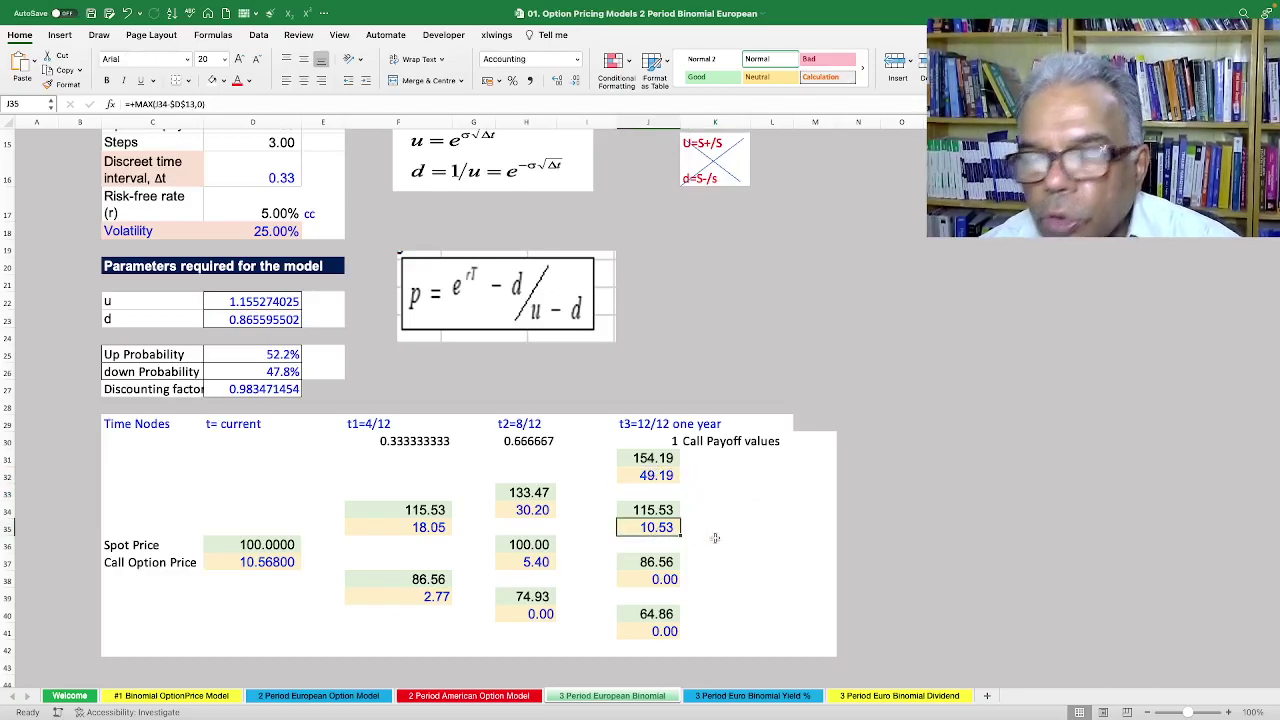
{"action": "left_click", "coordinate": [640, 578]}
{"action": "left_click", "coordinate": [656, 630]}
{"action": "left_click", "coordinate": [652, 580]}
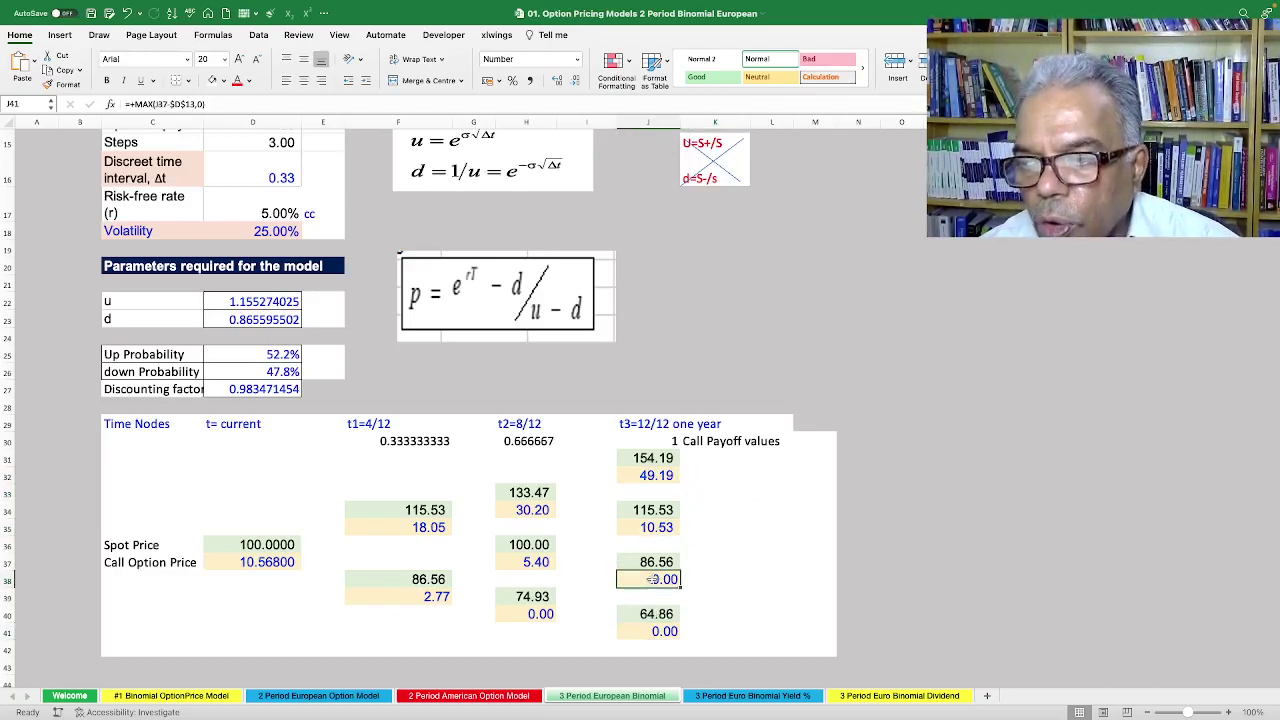
{"action": "double_click", "coordinate": [663, 631]}
{"action": "left_click", "coordinate": [650, 596]}
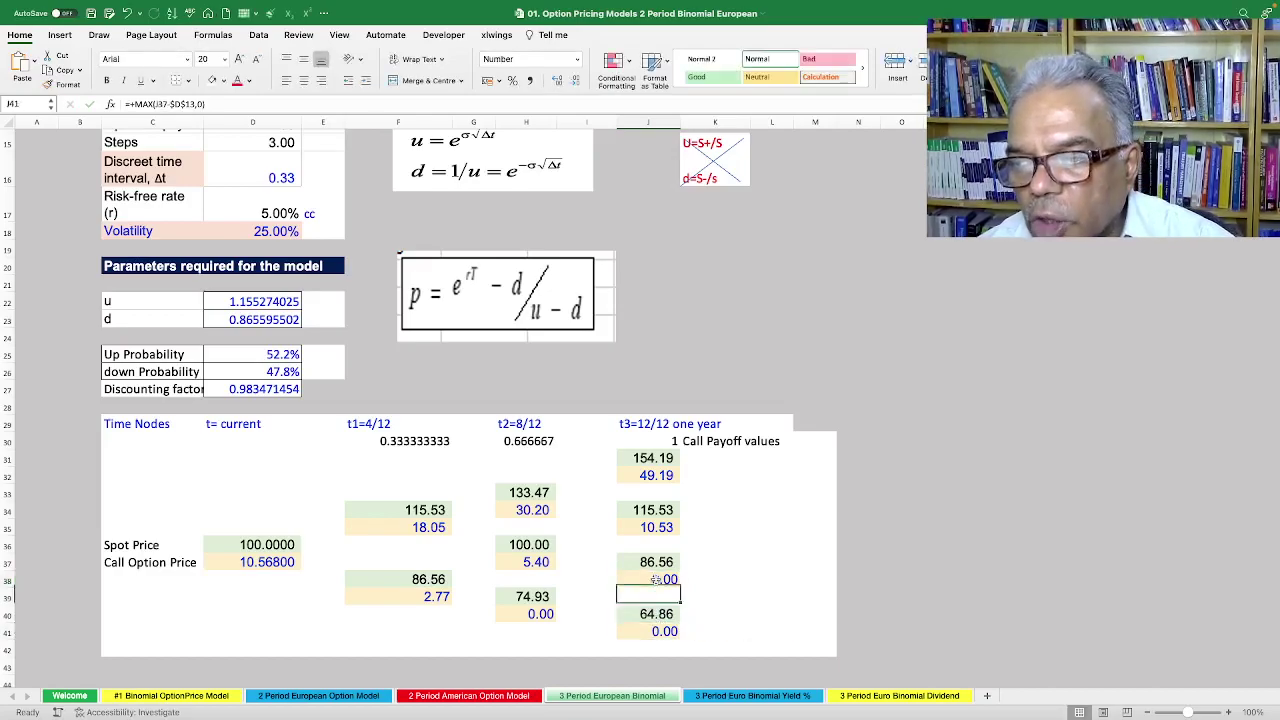
{"action": "double_click", "coordinate": [655, 579]}
{"action": "key", "text": "Escape"}
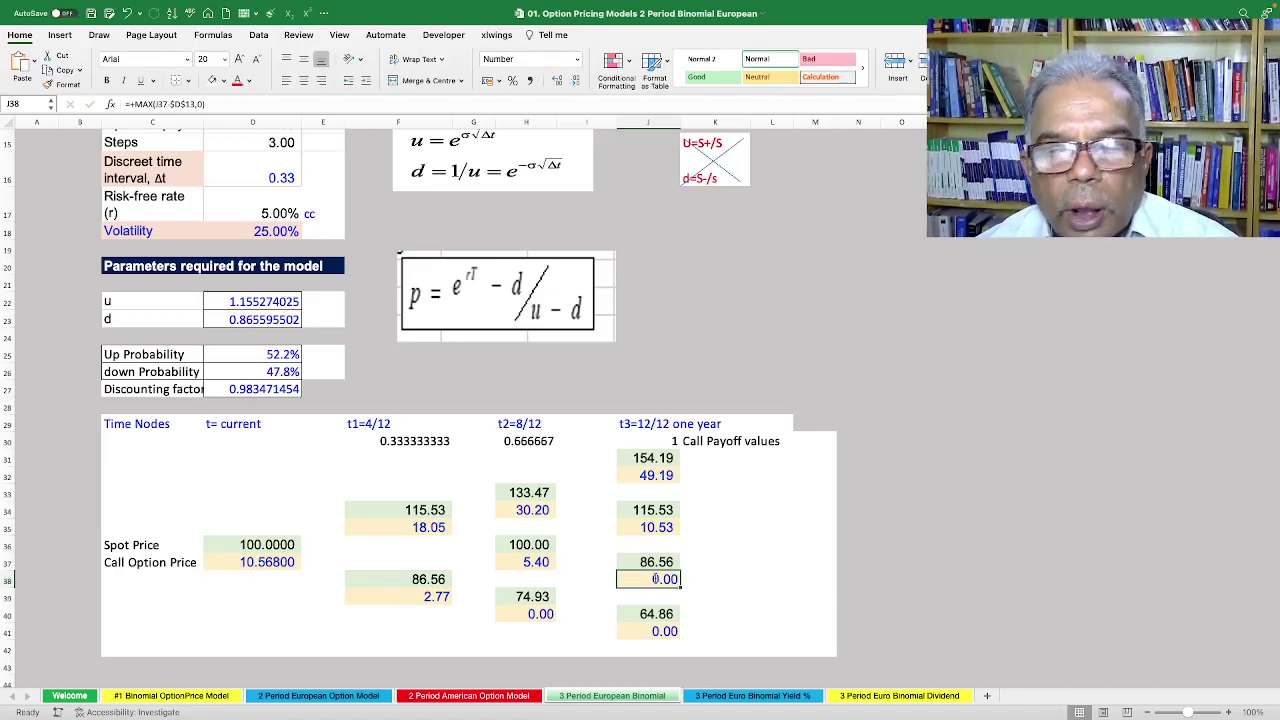
Examine the uppermost t2 call value formula and trace it to the two upper t3 payoffs, probabilities and discounting factor.
{"action": "double_click", "coordinate": [528, 510]}
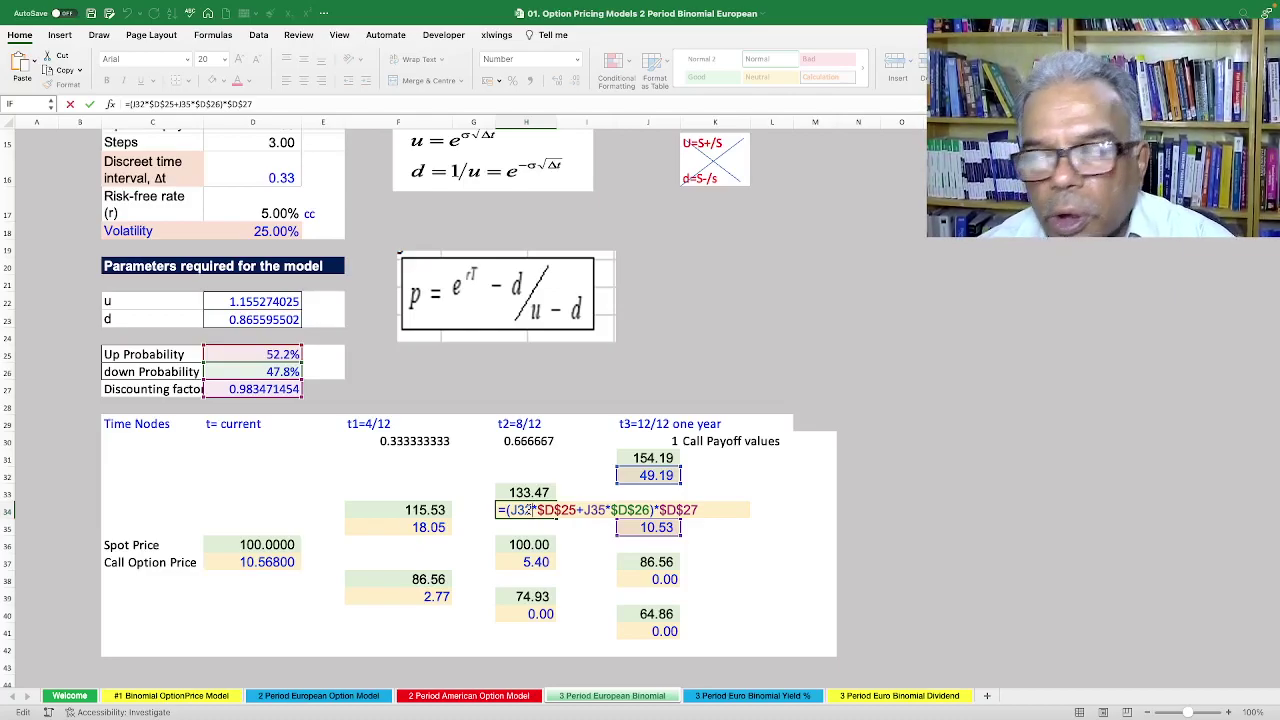
{"action": "left_click", "coordinate": [650, 475]}
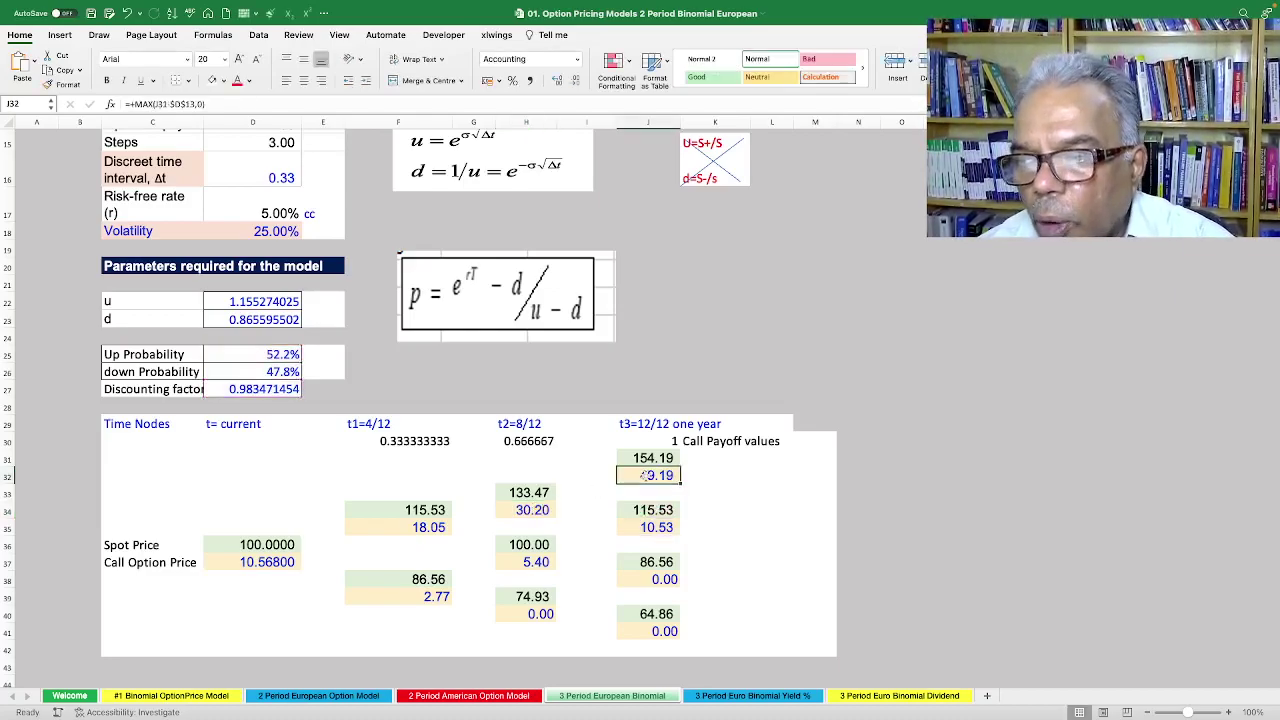
{"action": "key", "text": "Down"}
{"action": "key", "text": "Down"}
{"action": "key", "text": "Down"}
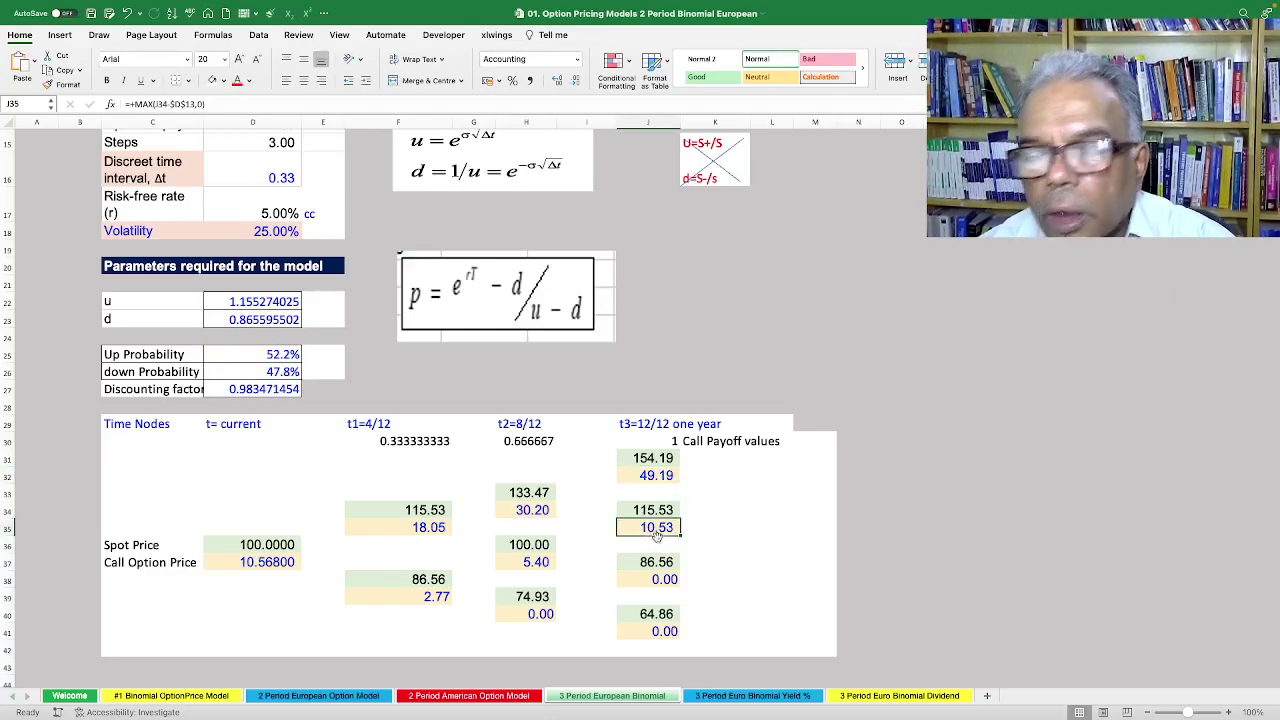
{"action": "double_click", "coordinate": [540, 511]}
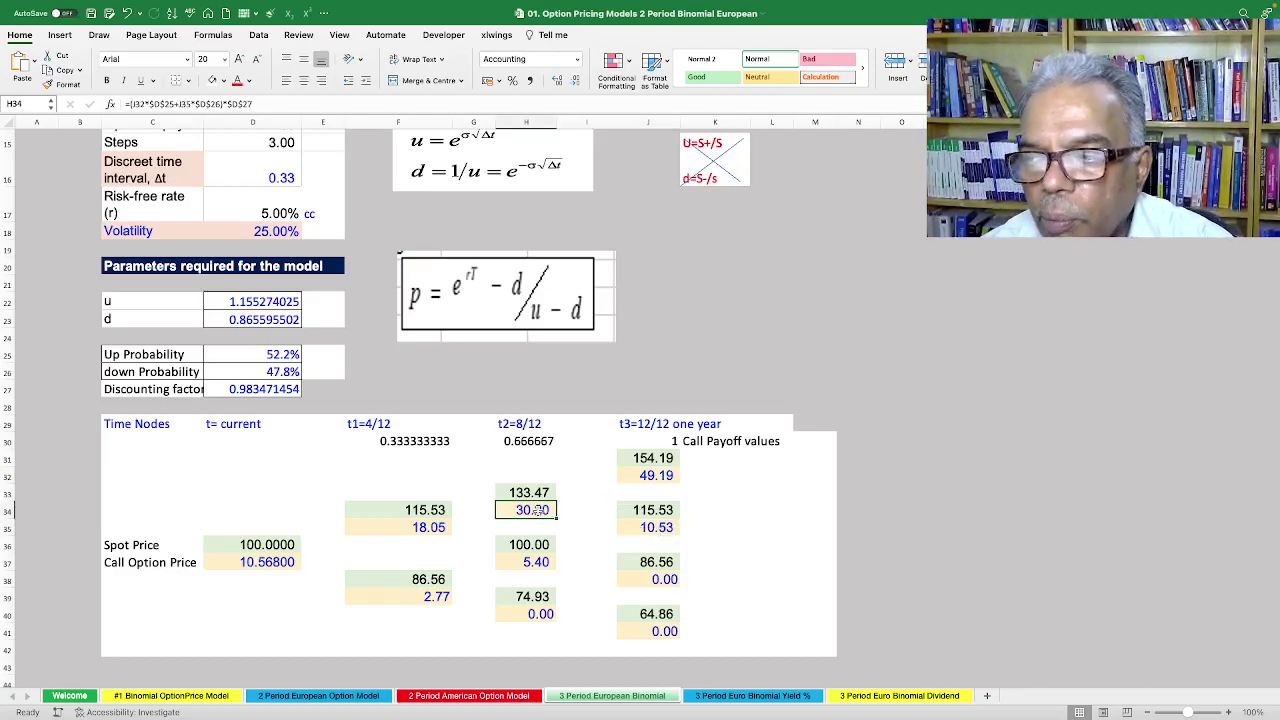
{"action": "key", "text": "Escape"}
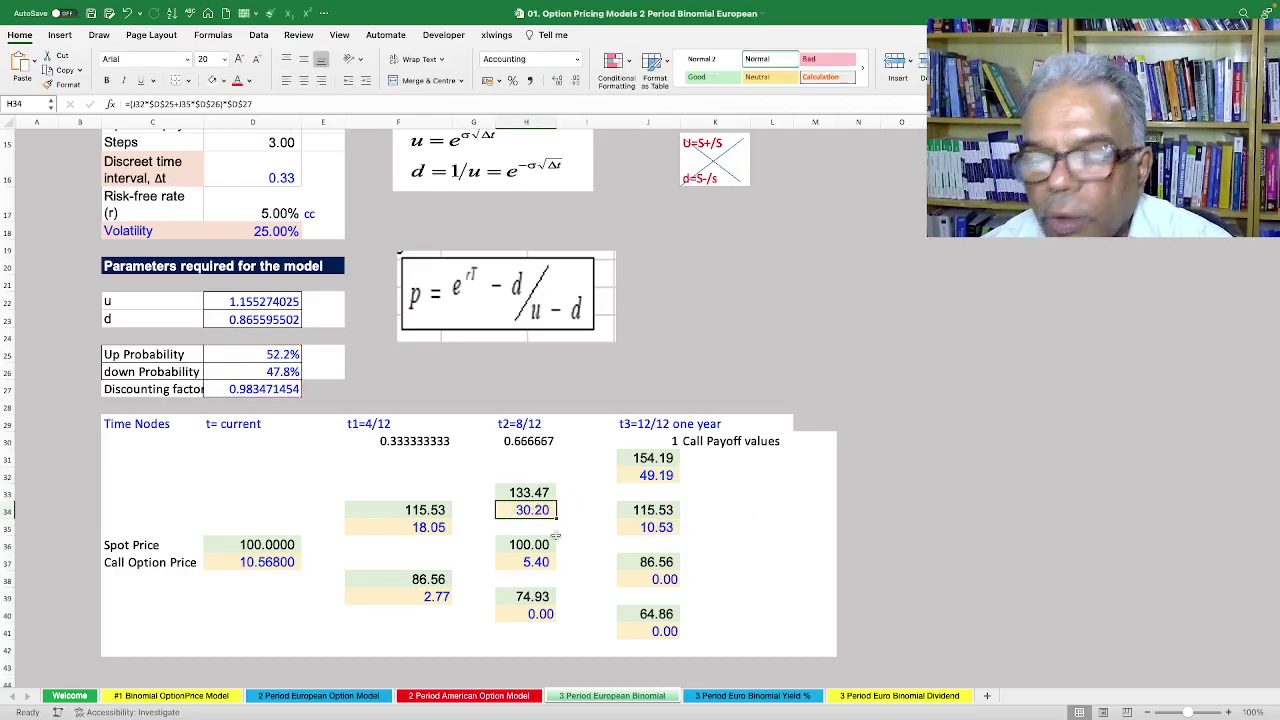
{"action": "double_click", "coordinate": [518, 510]}
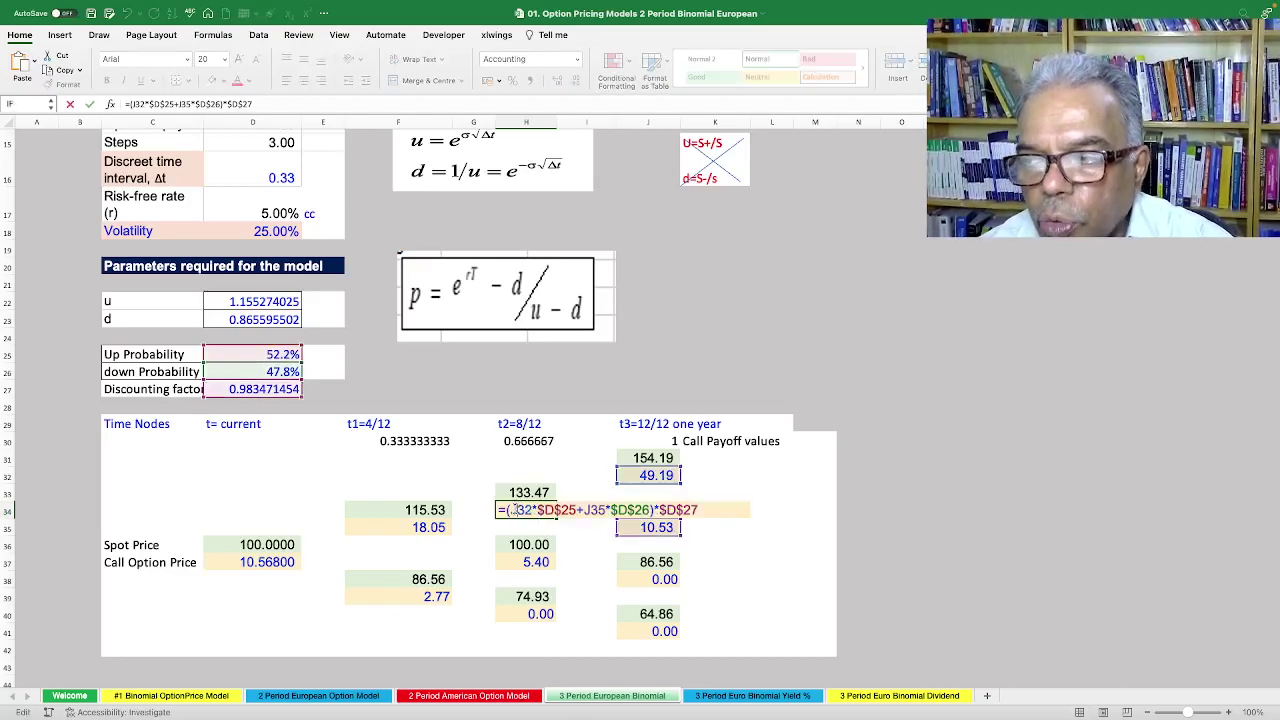
{"action": "key", "text": "Escape"}
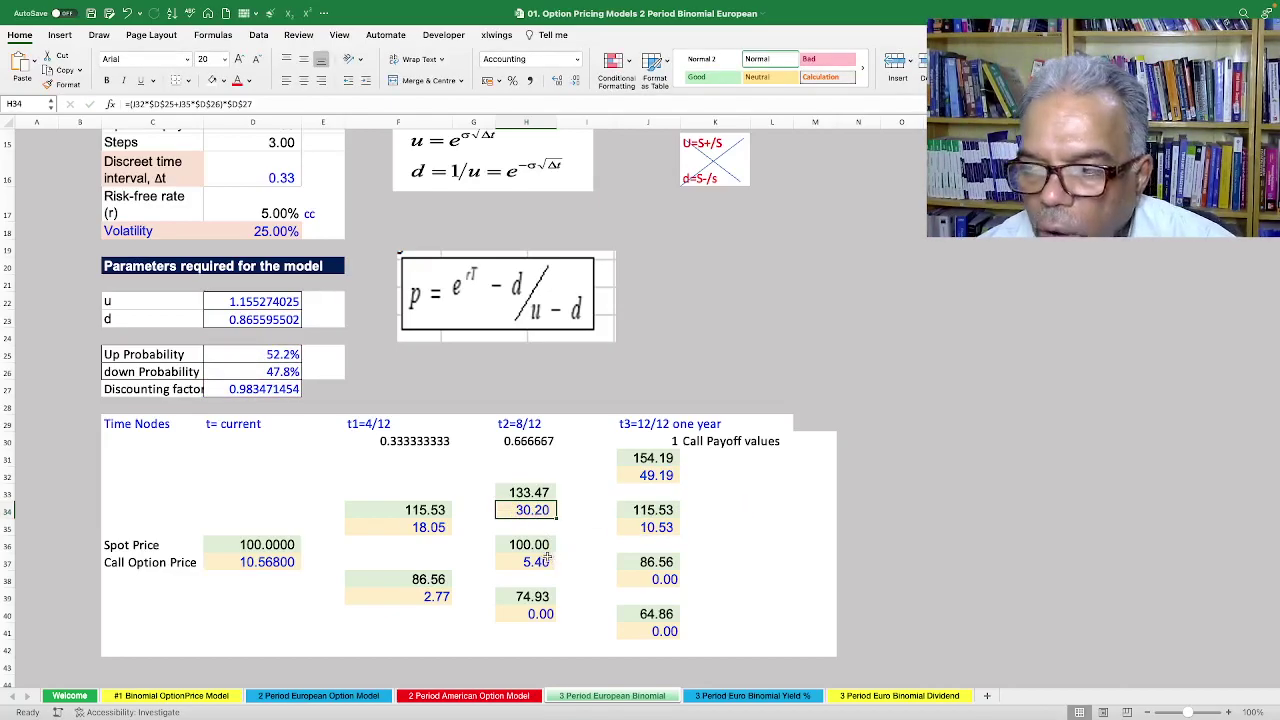
Inspect the formulas of the middle and lowest t2 call values and the t3 payoffs they reference.
{"action": "double_click", "coordinate": [540, 561]}
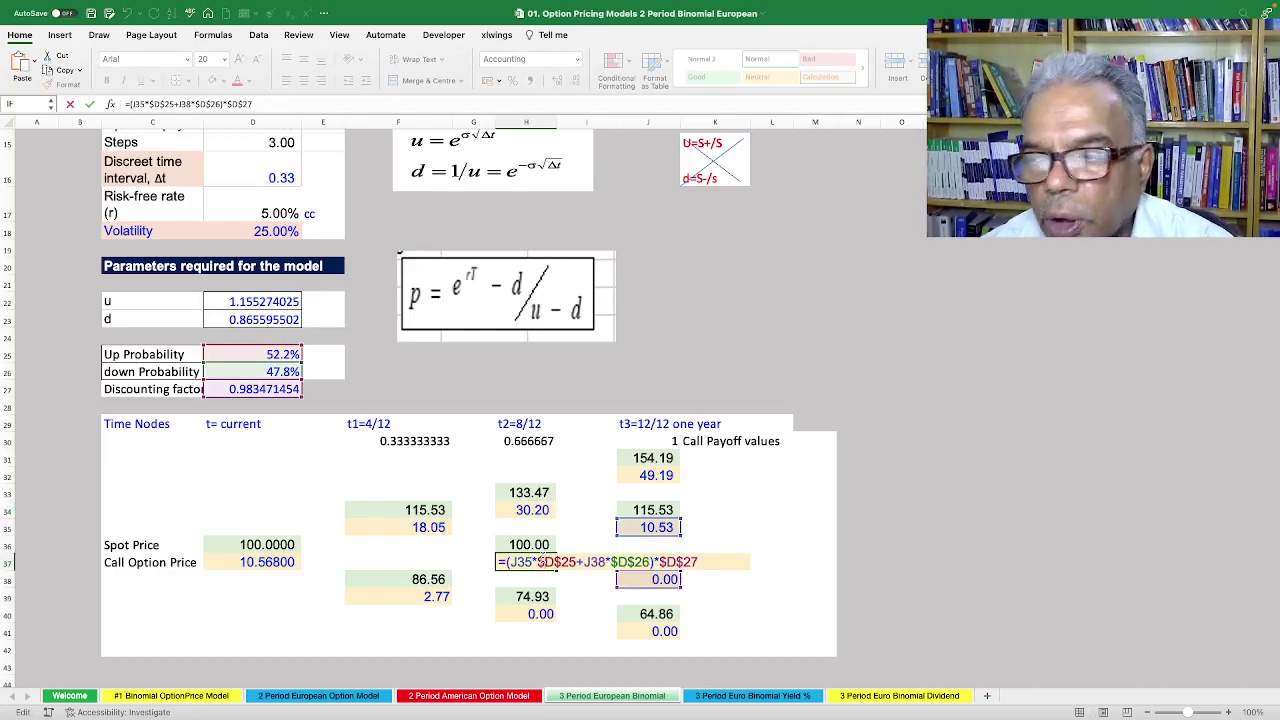
{"action": "key", "text": "Escape"}
{"action": "double_click", "coordinate": [535, 613]}
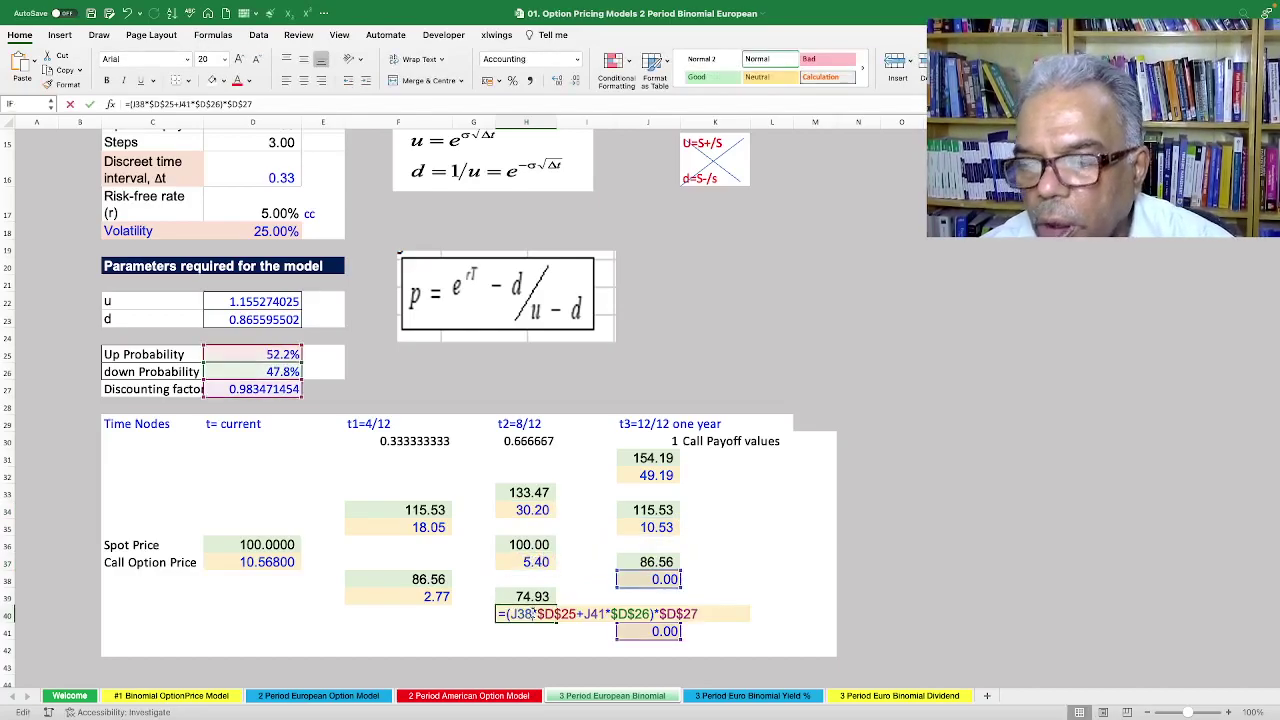
{"action": "key", "text": "Escape"}
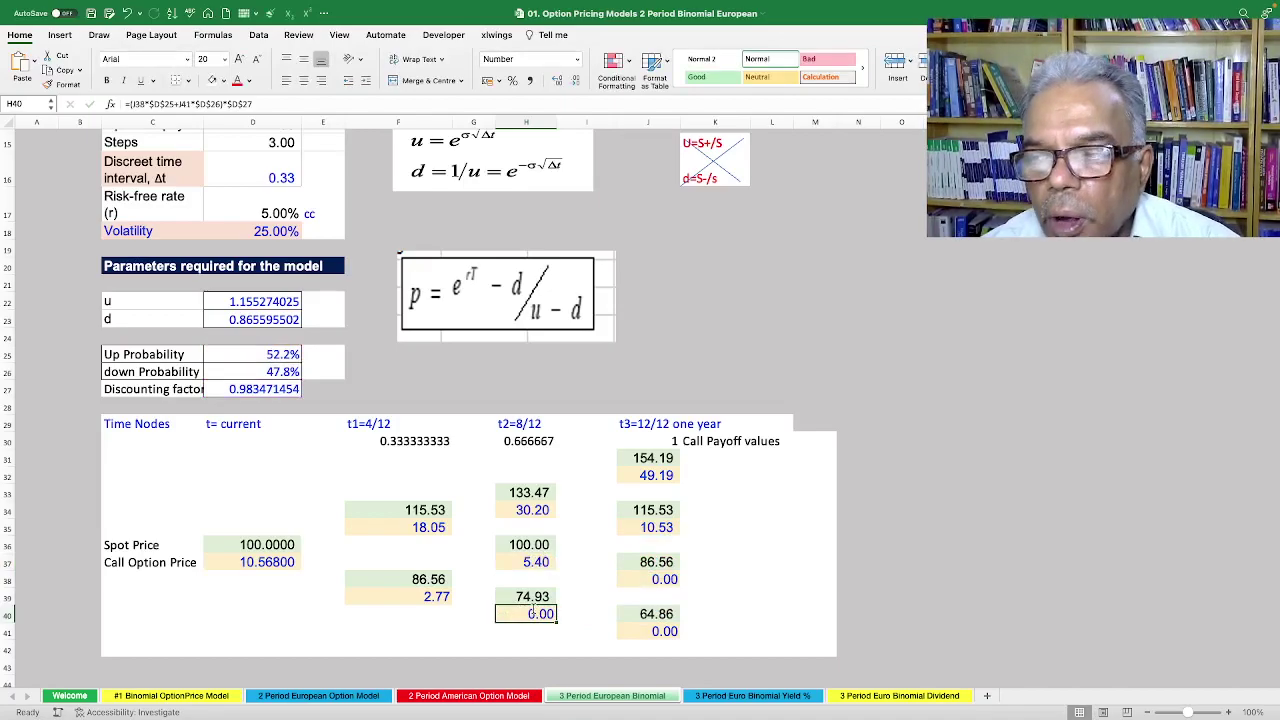
Examine the backward-induction formulas of both t1 call values and the current call option price.
{"action": "left_click", "coordinate": [420, 527]}
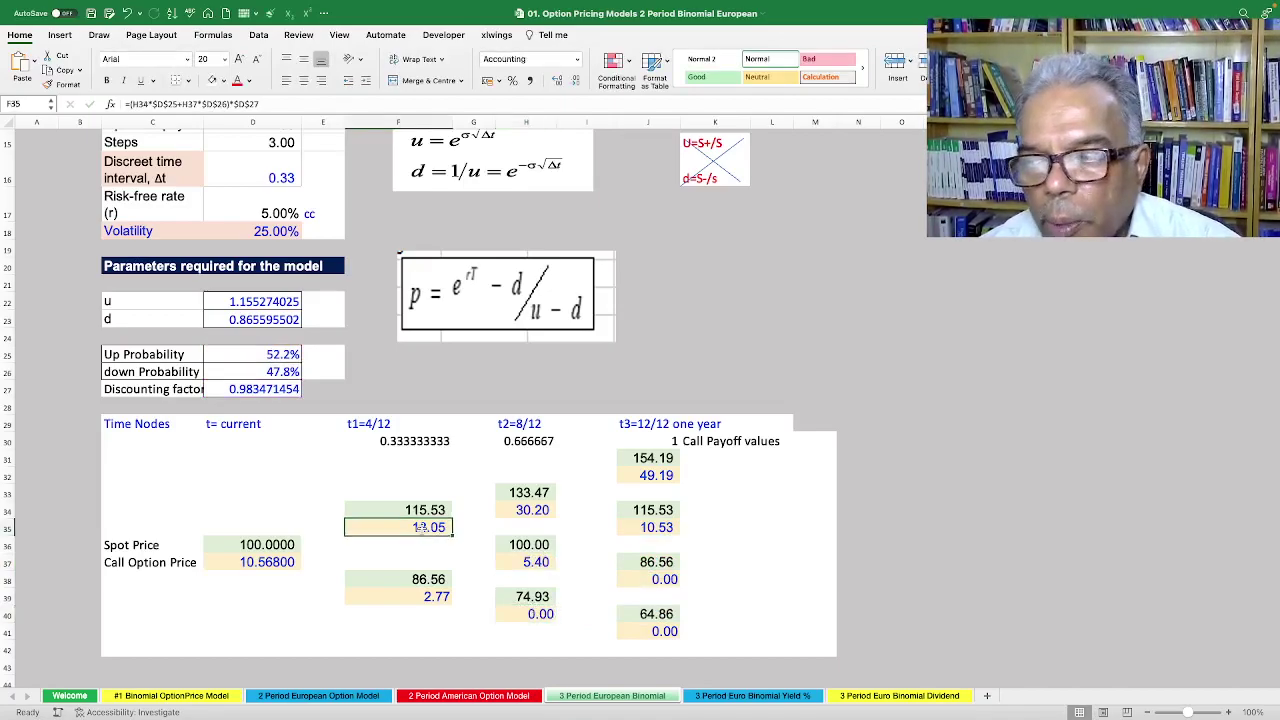
{"action": "double_click", "coordinate": [420, 527]}
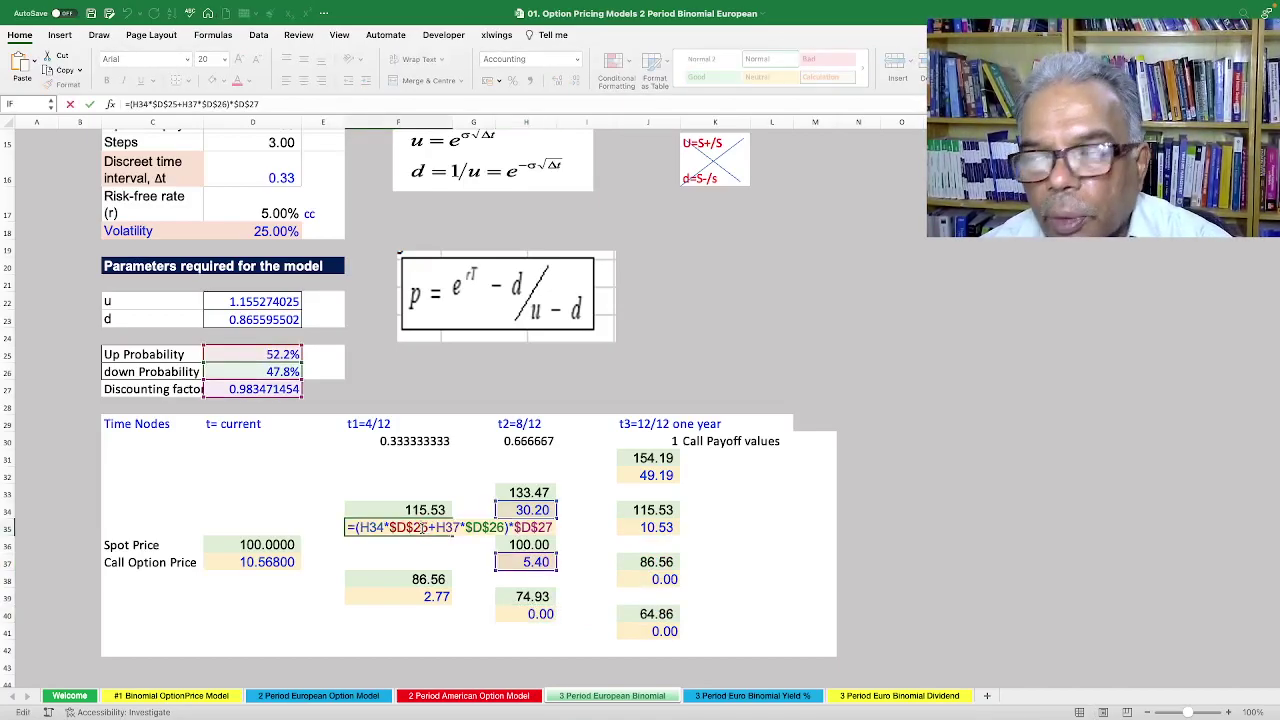
{"action": "key", "text": "Escape"}
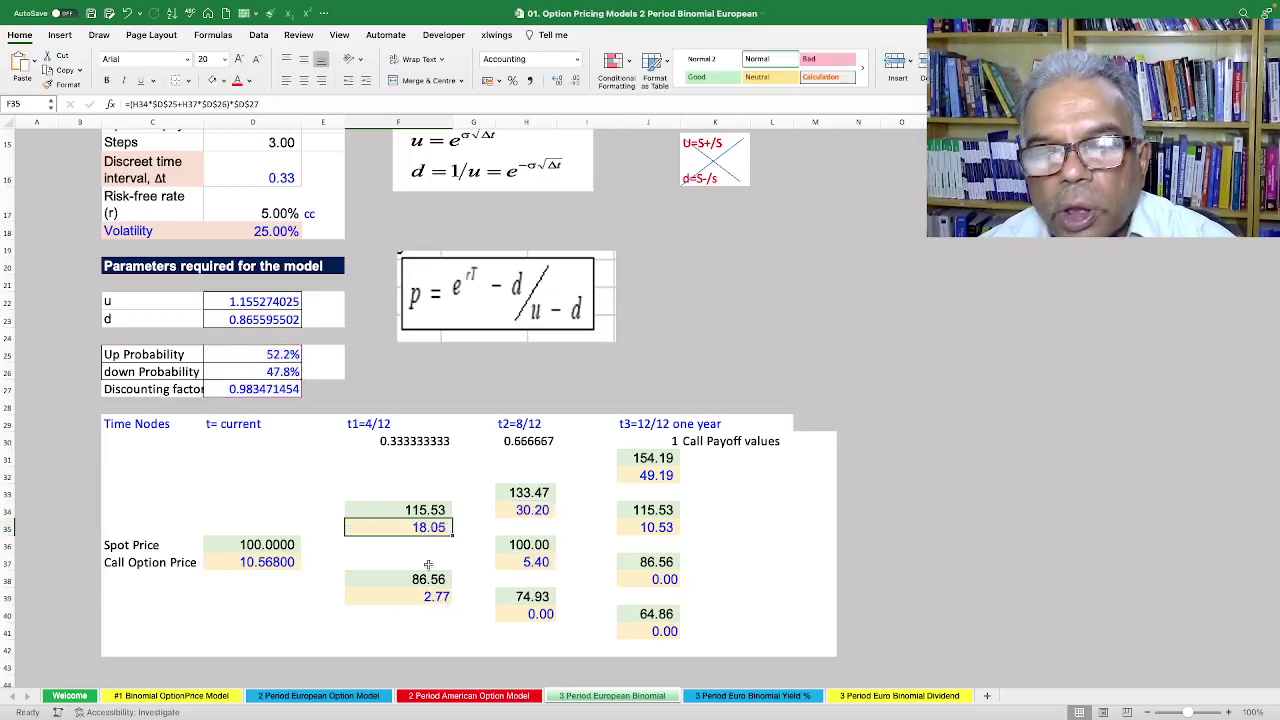
{"action": "double_click", "coordinate": [440, 596]}
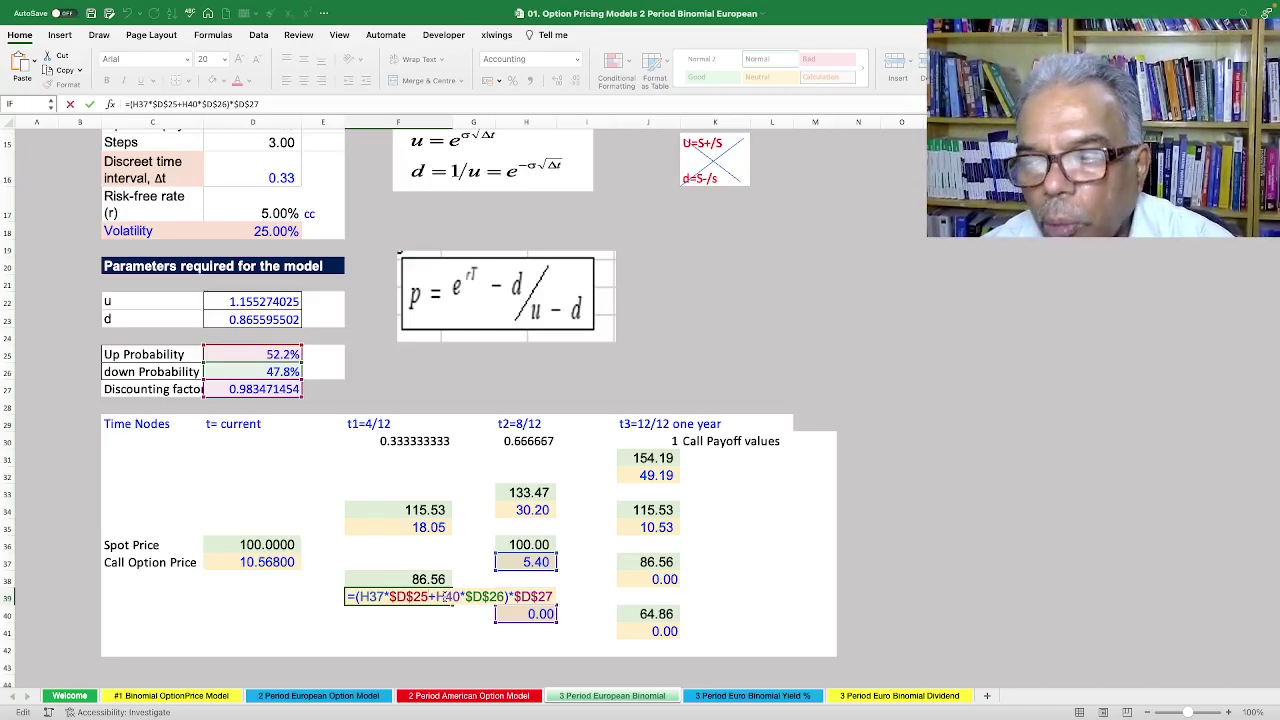
{"action": "key", "text": "Escape"}
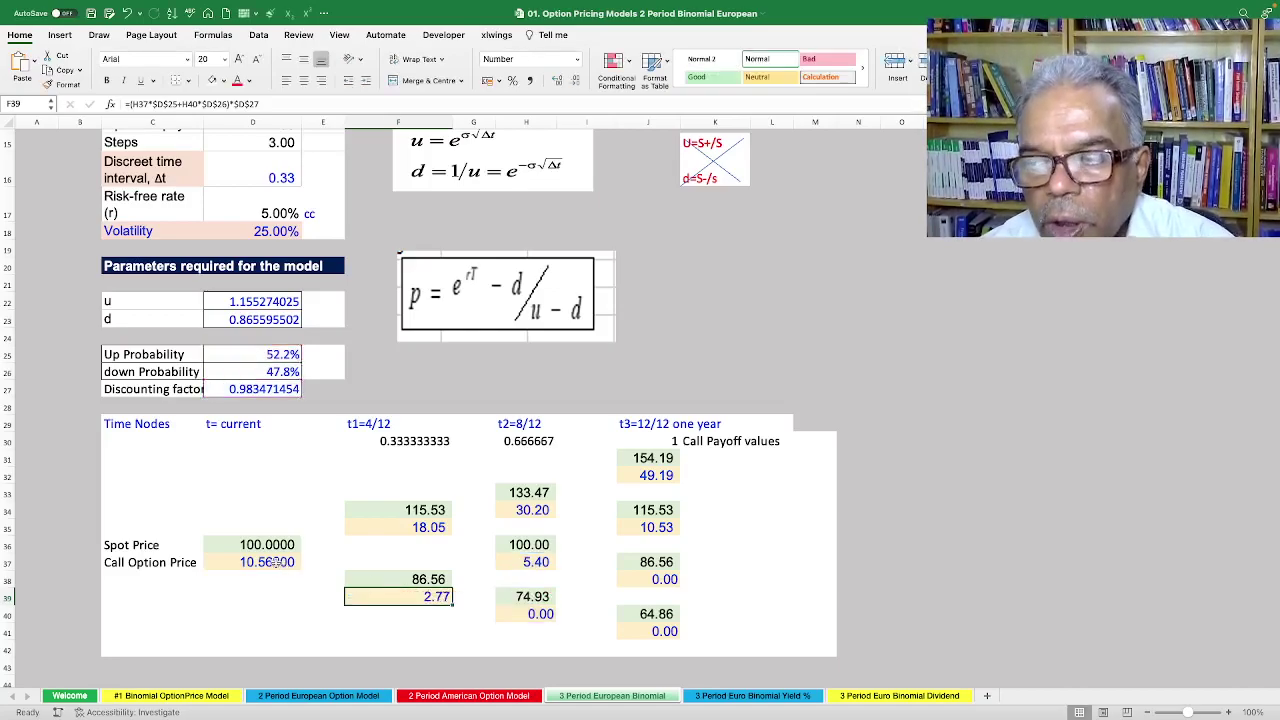
{"action": "double_click", "coordinate": [276, 563]}
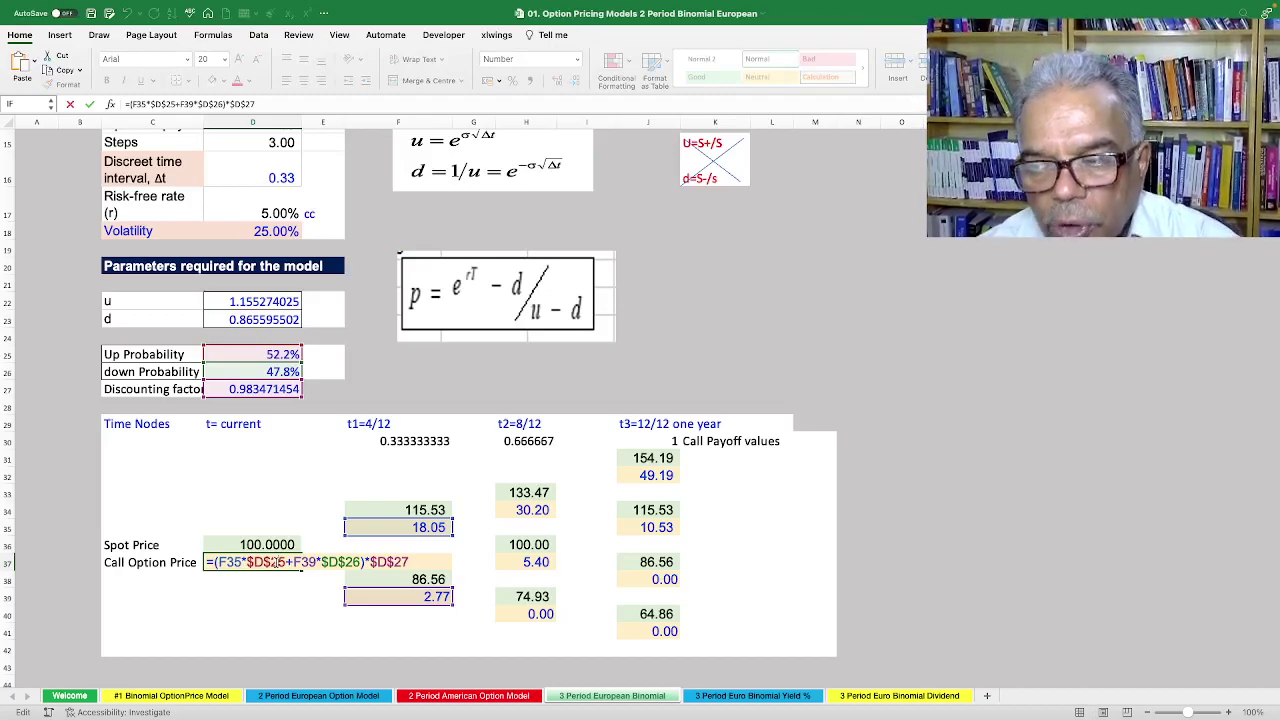
{"action": "key", "text": "Escape"}
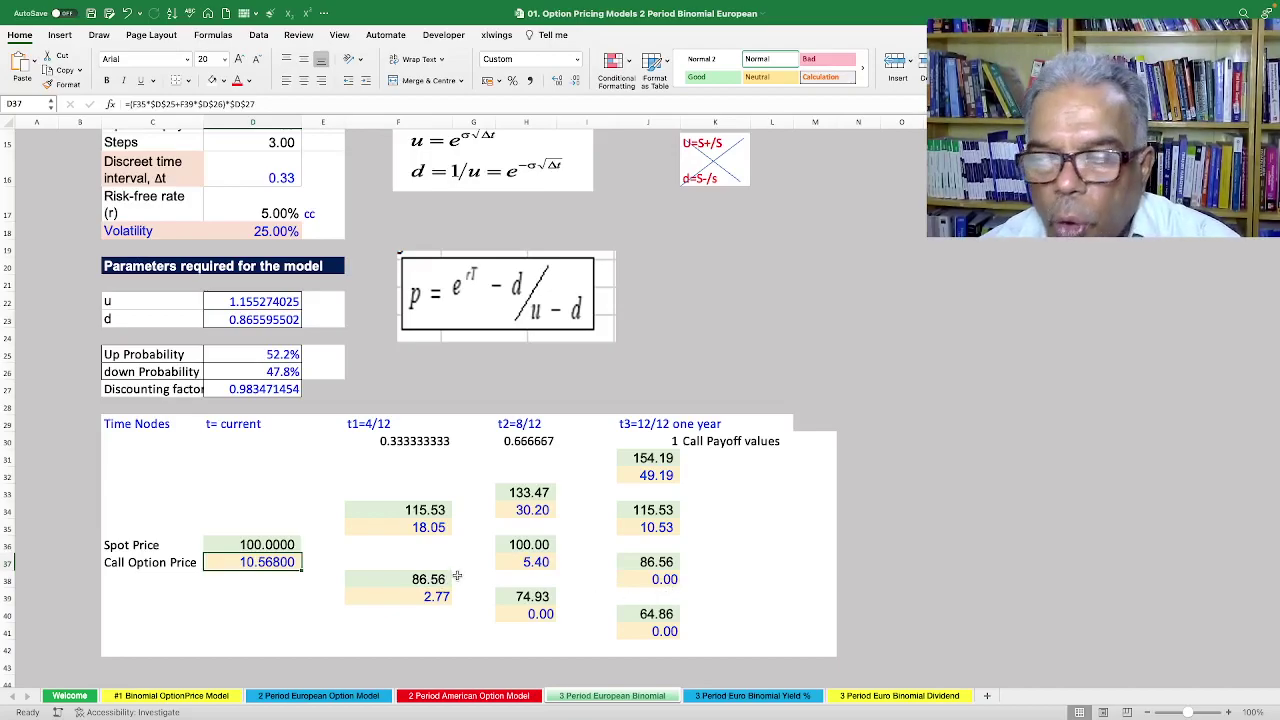
Inspect the put tree's middle t2 option value formula and the t3 put payoffs it references.
{"action": "scroll", "coordinate": [451, 569], "scroll_direction": "down", "scroll_amount": 1}
{"action": "scroll", "coordinate": [451, 569], "scroll_direction": "up", "scroll_amount": 1}
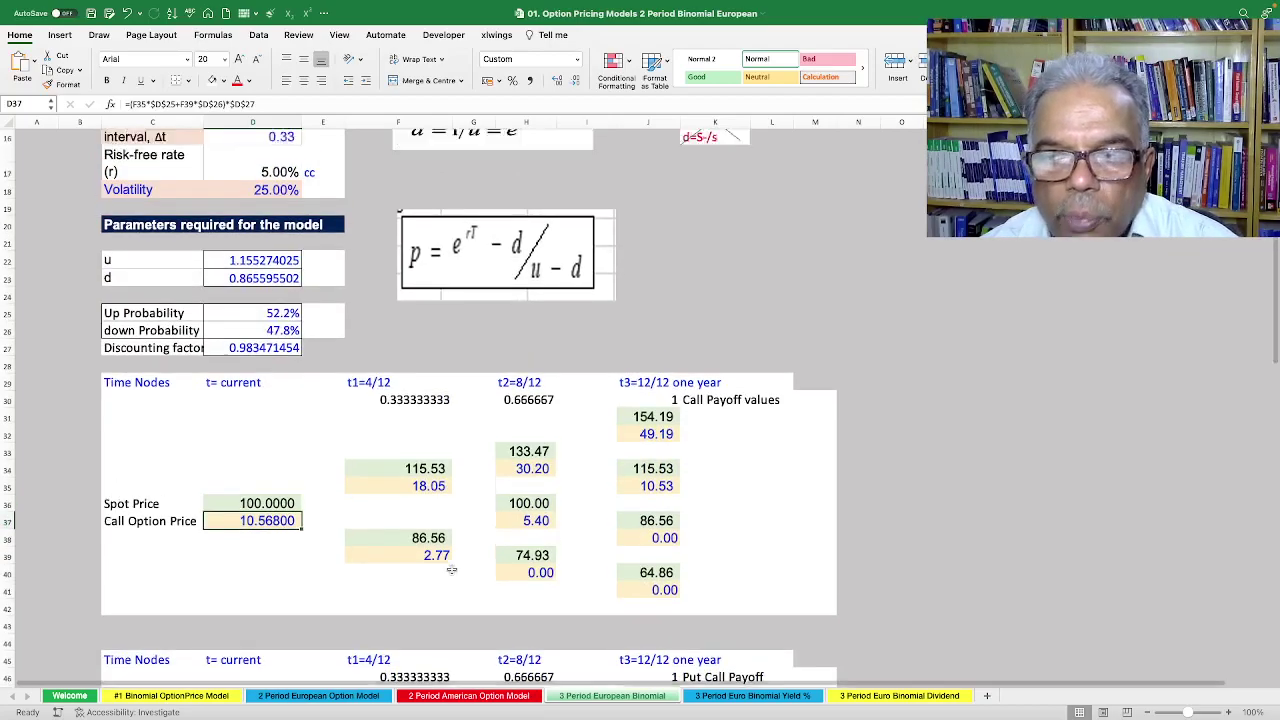
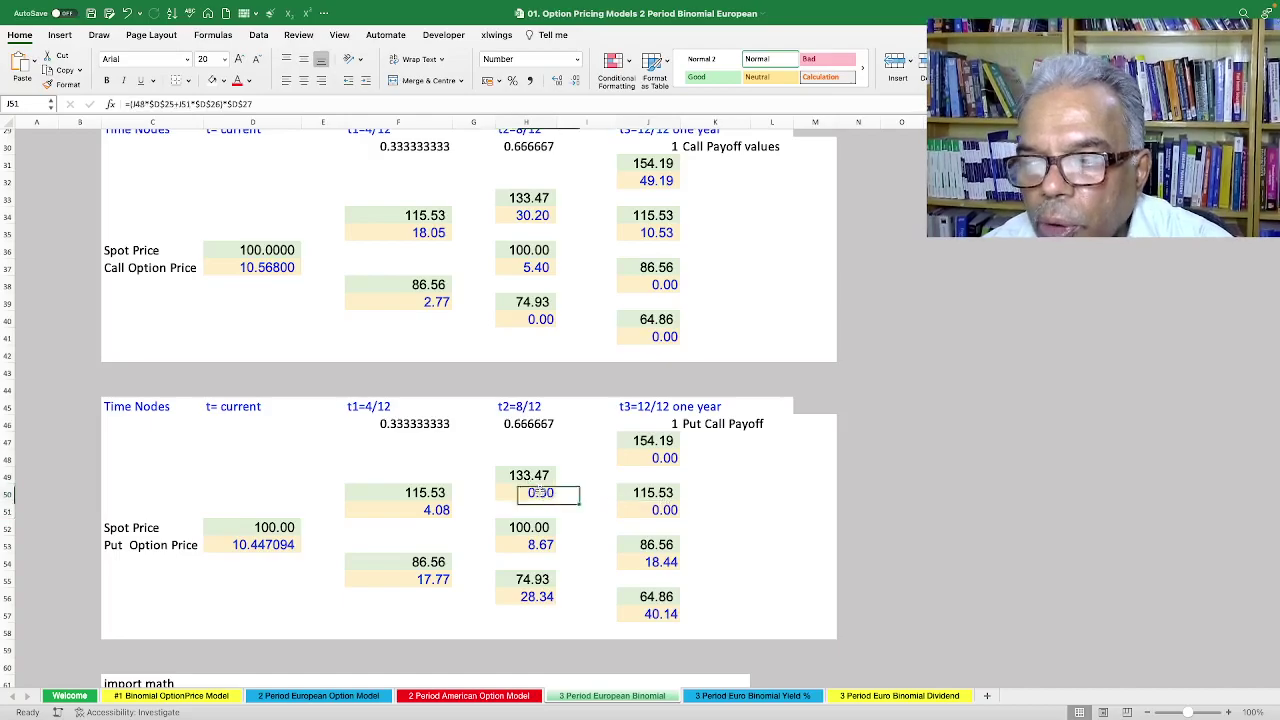
{"action": "double_click", "coordinate": [522, 545]}
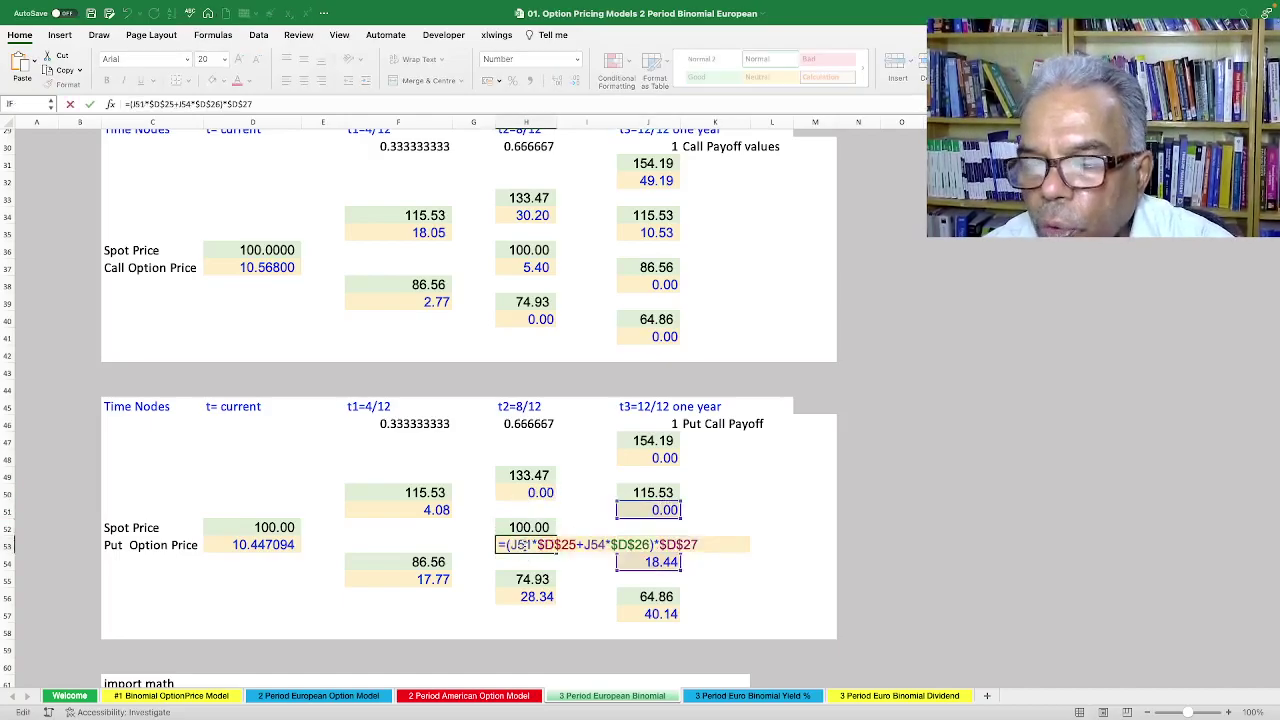
{"action": "key", "text": "Escape"}
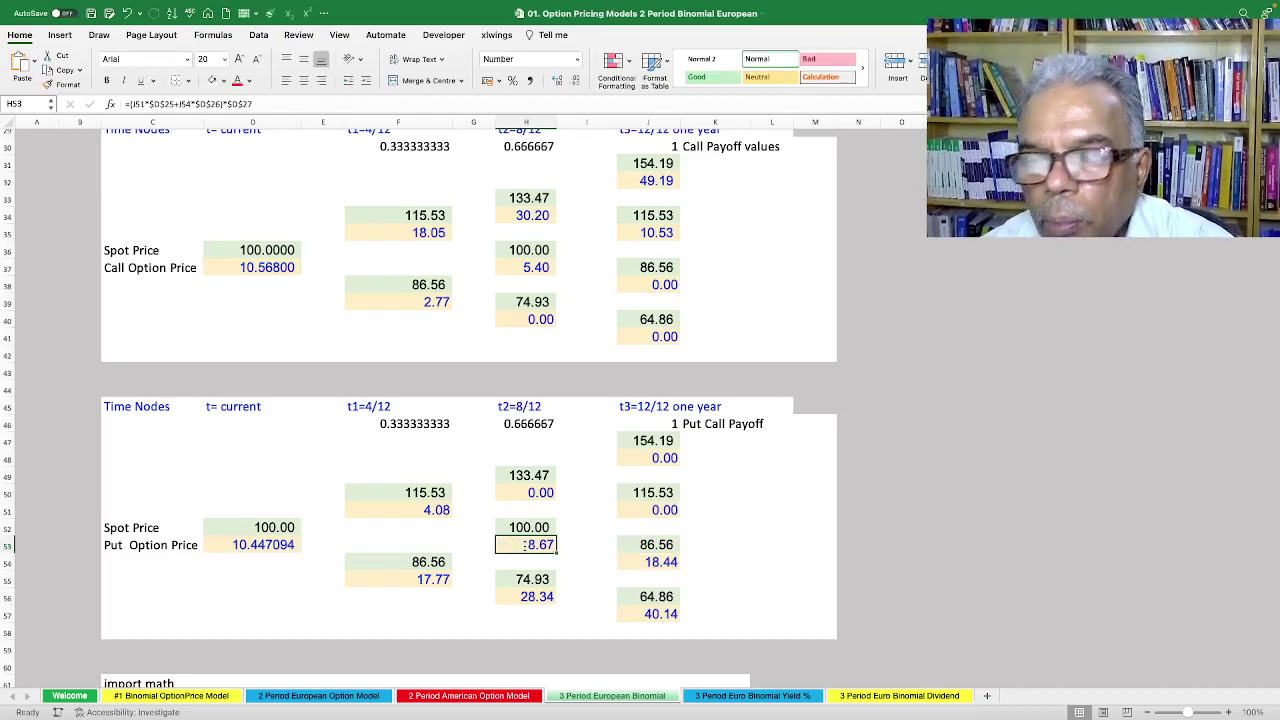
Inspect the put tree's two t1 option value formulas and the current put option price formula.
{"action": "left_click", "coordinate": [435, 515]}
{"action": "left_click", "coordinate": [433, 582]}
{"action": "double_click", "coordinate": [263, 545]}
{"action": "key", "text": "Escape"}
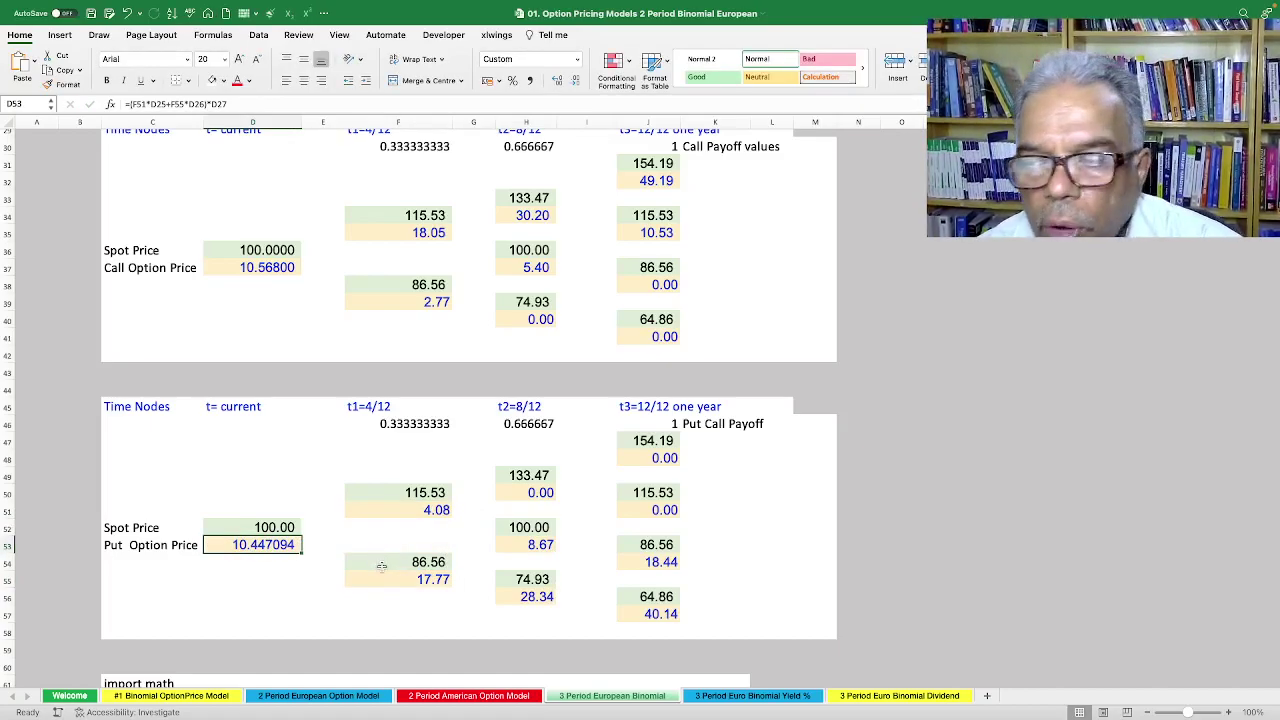
Read through the Python binomial option pricing code below the put tree, down to its input parameters and printed results.
{"action": "scroll", "coordinate": [380, 564], "scroll_direction": "down", "scroll_amount": 8}
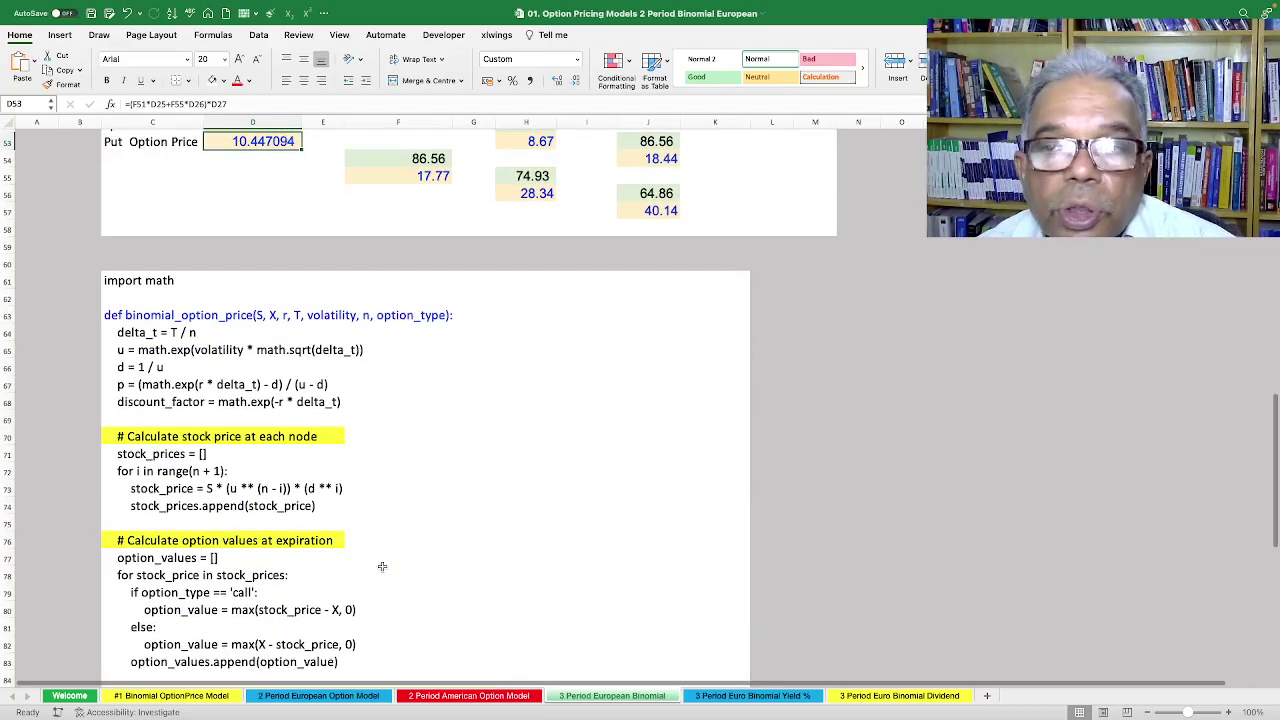
{"action": "scroll", "coordinate": [381, 566], "scroll_direction": "up", "scroll_amount": 6}
{"action": "scroll", "coordinate": [383, 565], "scroll_direction": "down", "scroll_amount": 8}
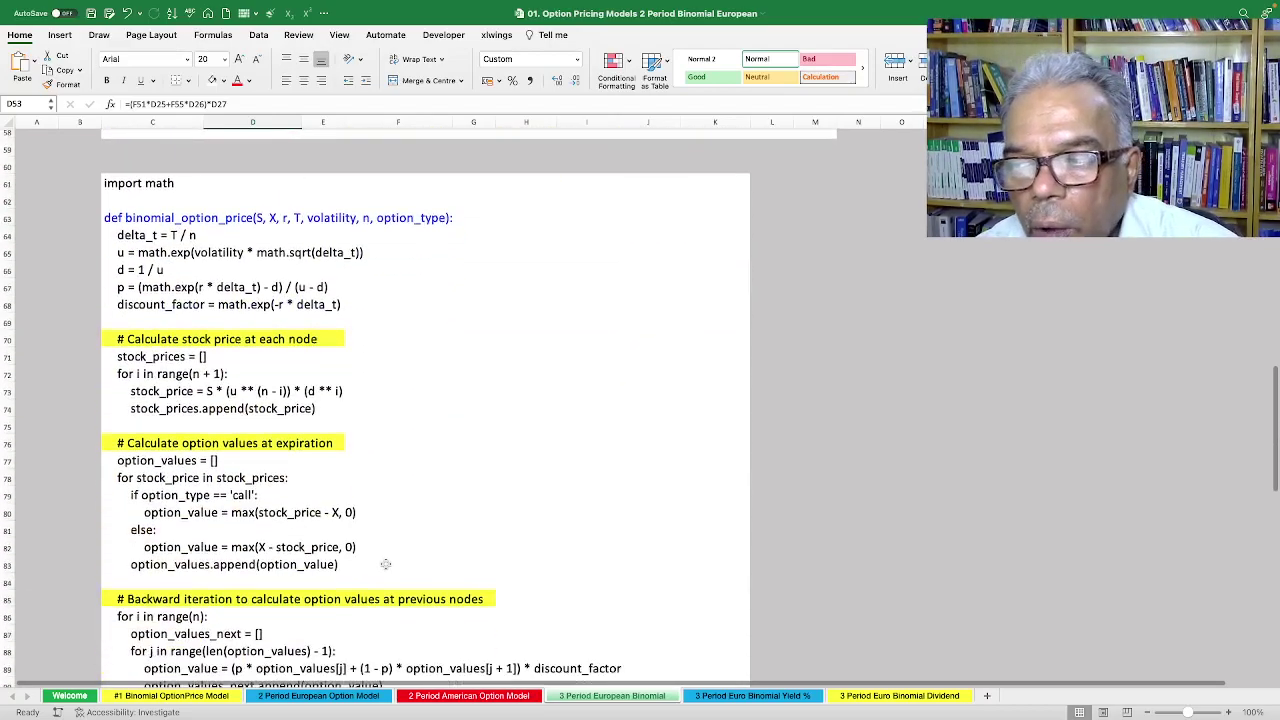
{"action": "scroll", "coordinate": [385, 564], "scroll_direction": "down", "scroll_amount": 9}
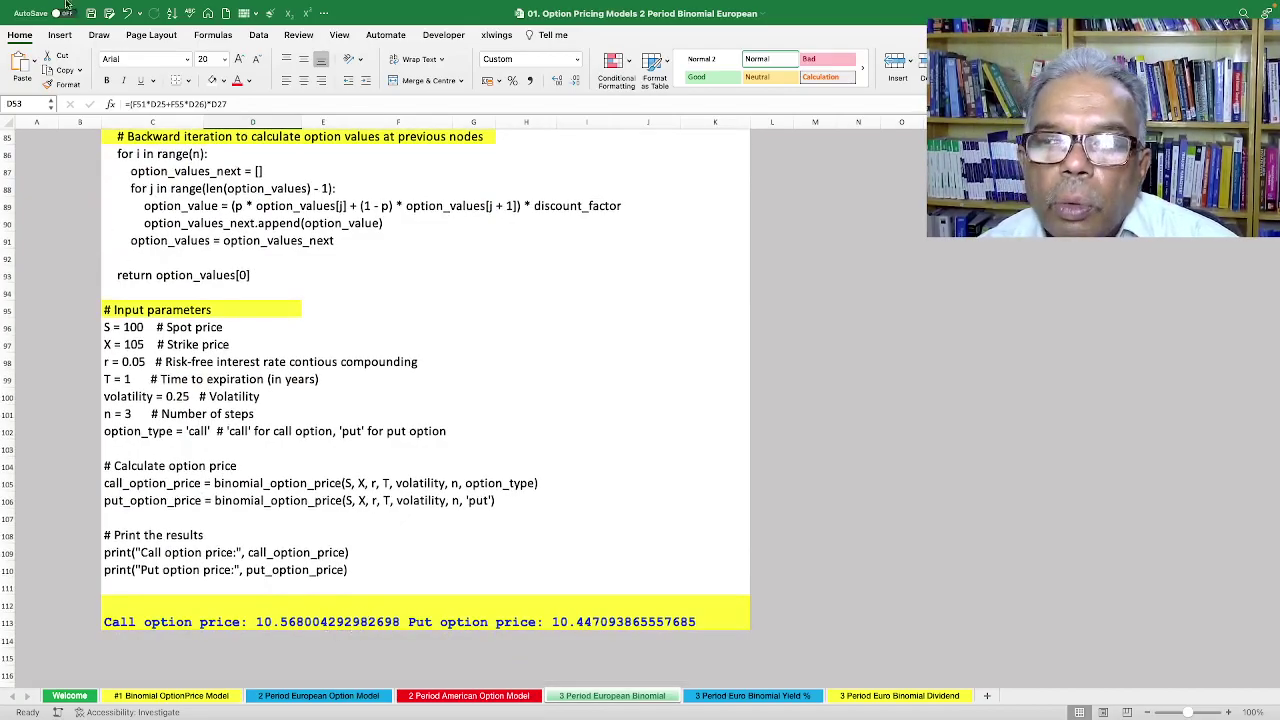
Switch to the Colab notebook Untitled22.ipynb in Chrome and run the binomial option pricing code cell.
{"action": "left_click", "coordinate": [40, 31]}
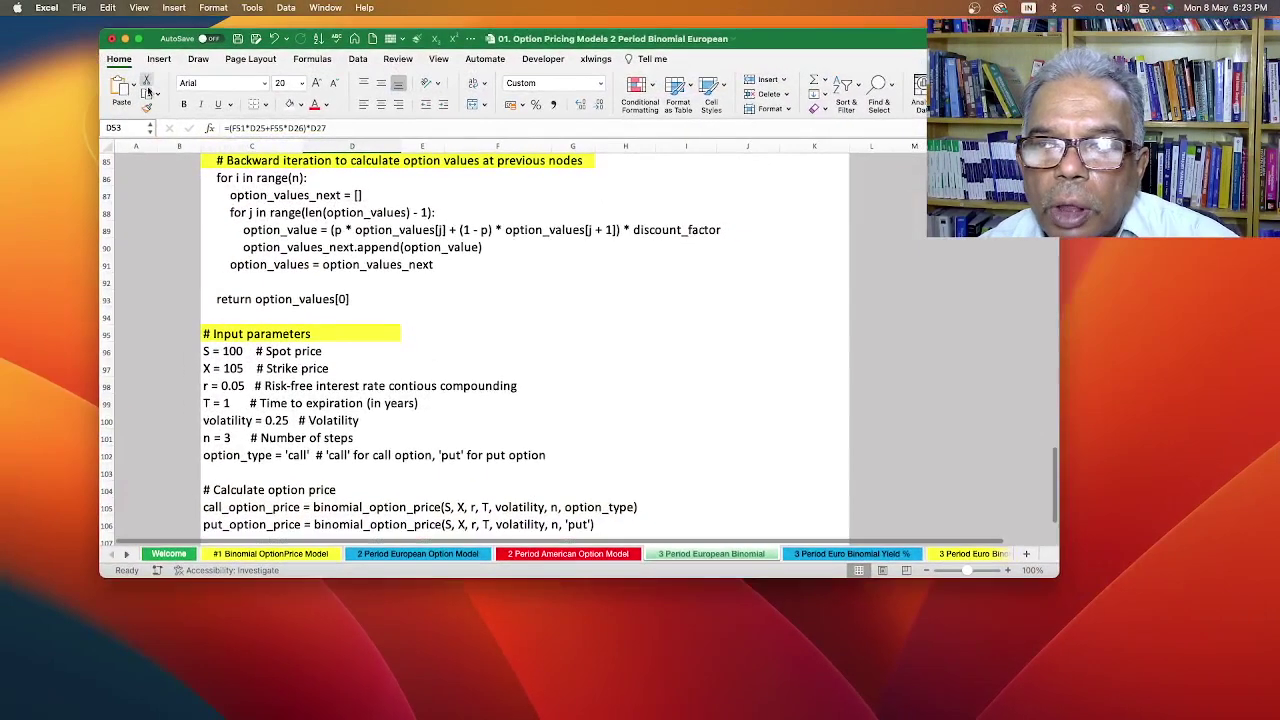
{"action": "key", "text": "super+Tab"}
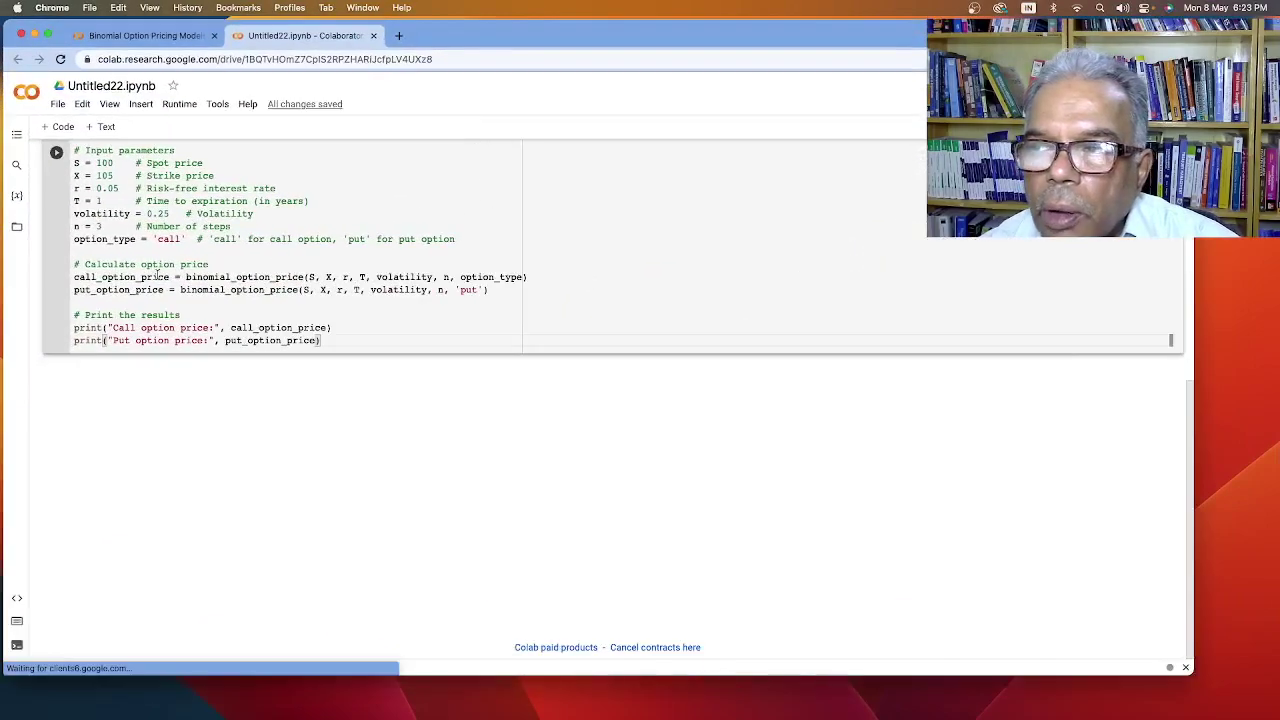
{"action": "left_click", "coordinate": [56, 152]}
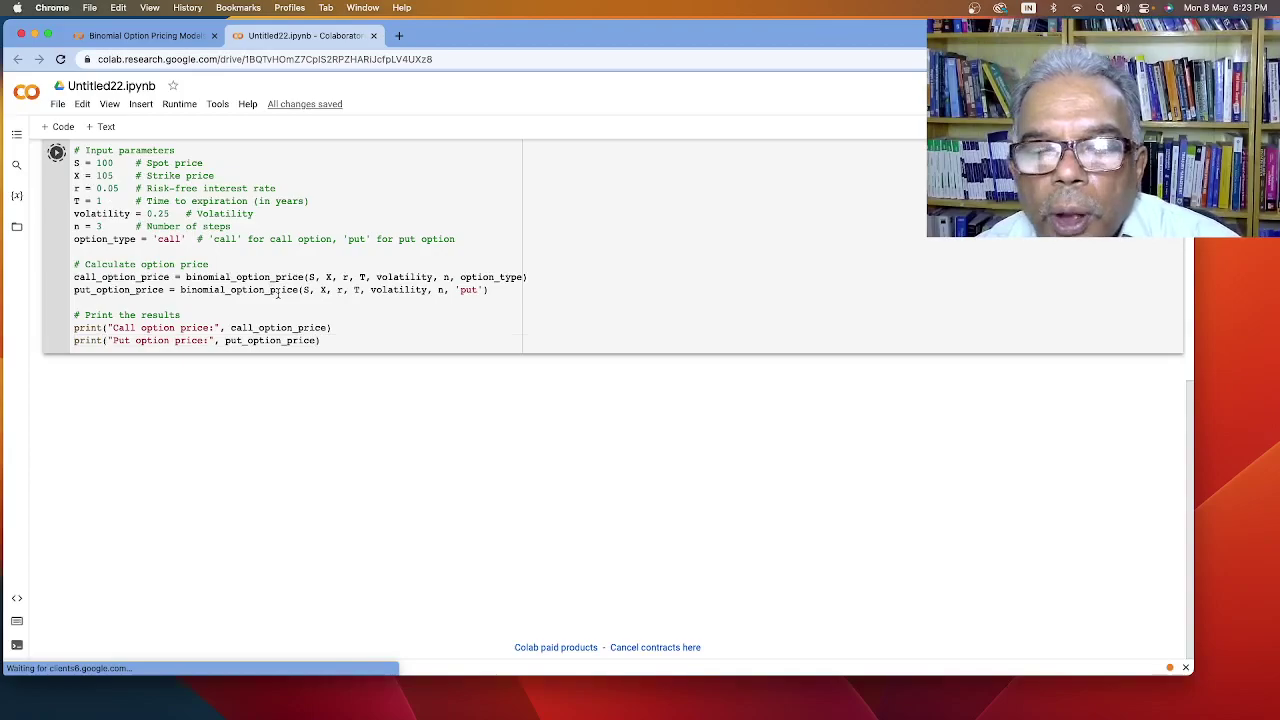
{"action": "scroll", "coordinate": [280, 292], "scroll_direction": "up", "scroll_amount": 2}
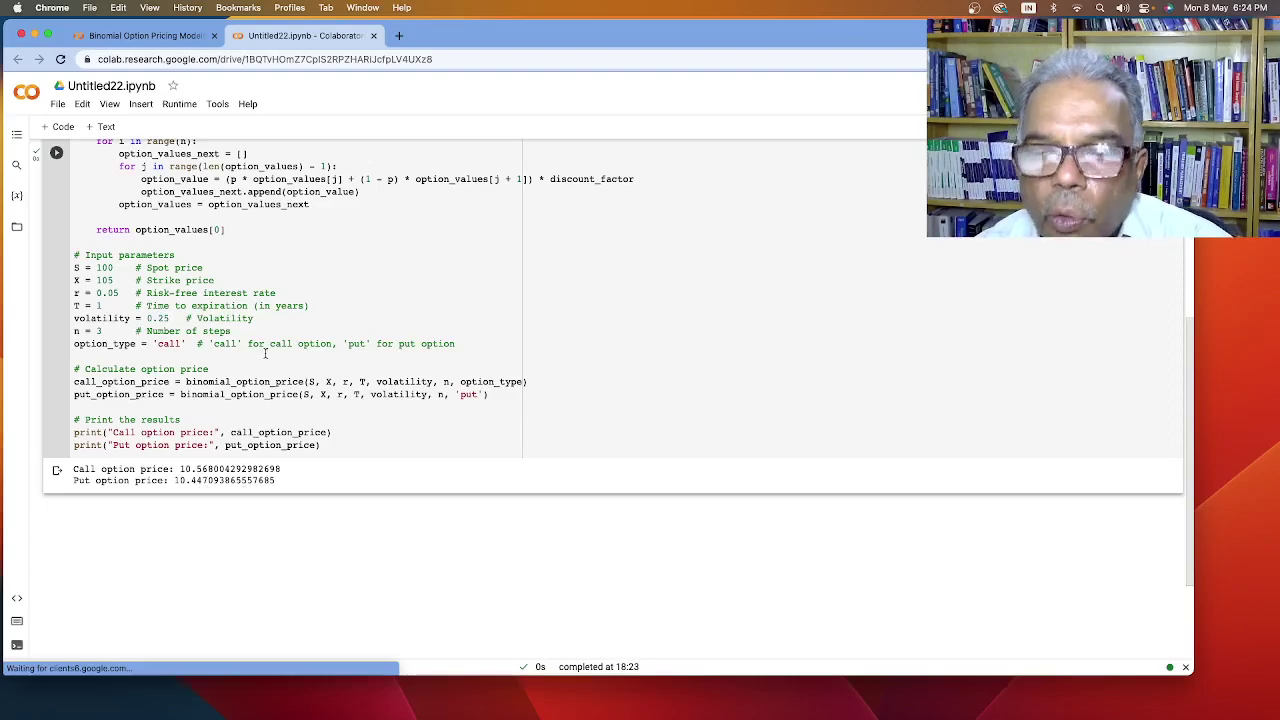
Switch back to the Excel workbook in full screen and open the 3 Period Euro Binomial Yield % sheet.
{"action": "key", "text": "super+Tab"}
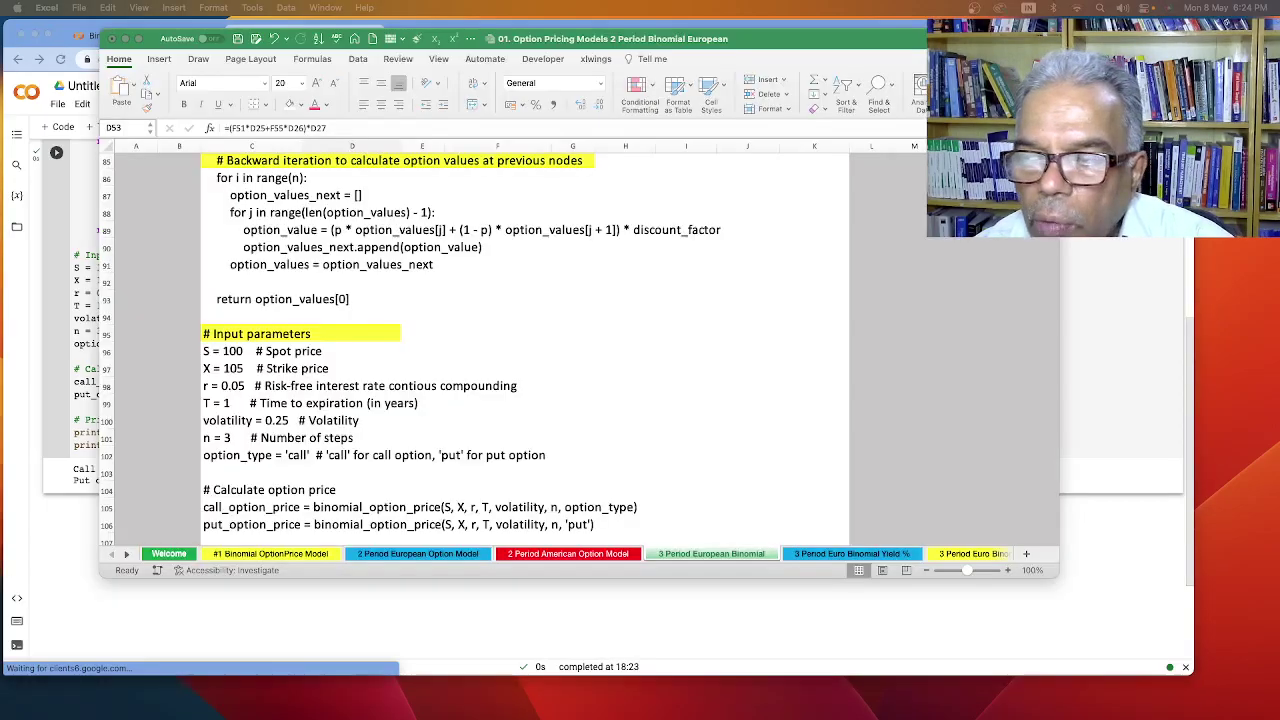
{"action": "left_click", "coordinate": [139, 39]}
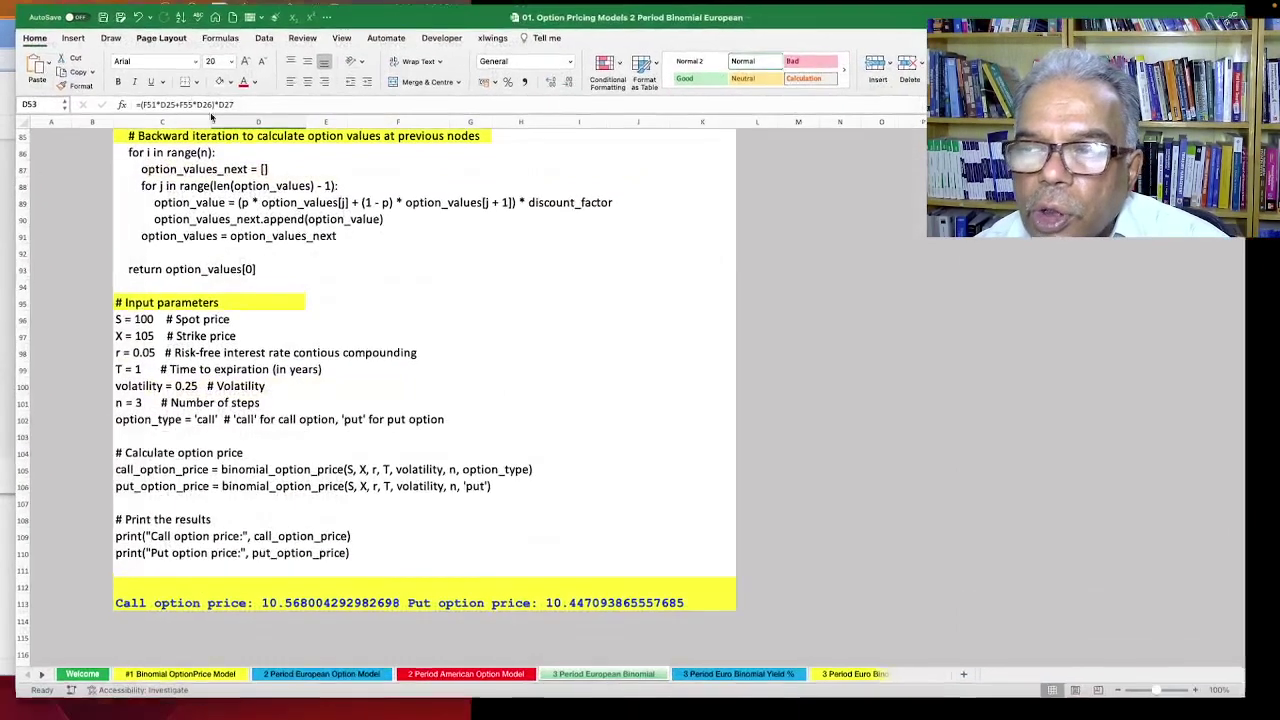
{"action": "scroll", "coordinate": [522, 483], "scroll_direction": "up", "scroll_amount": 18}
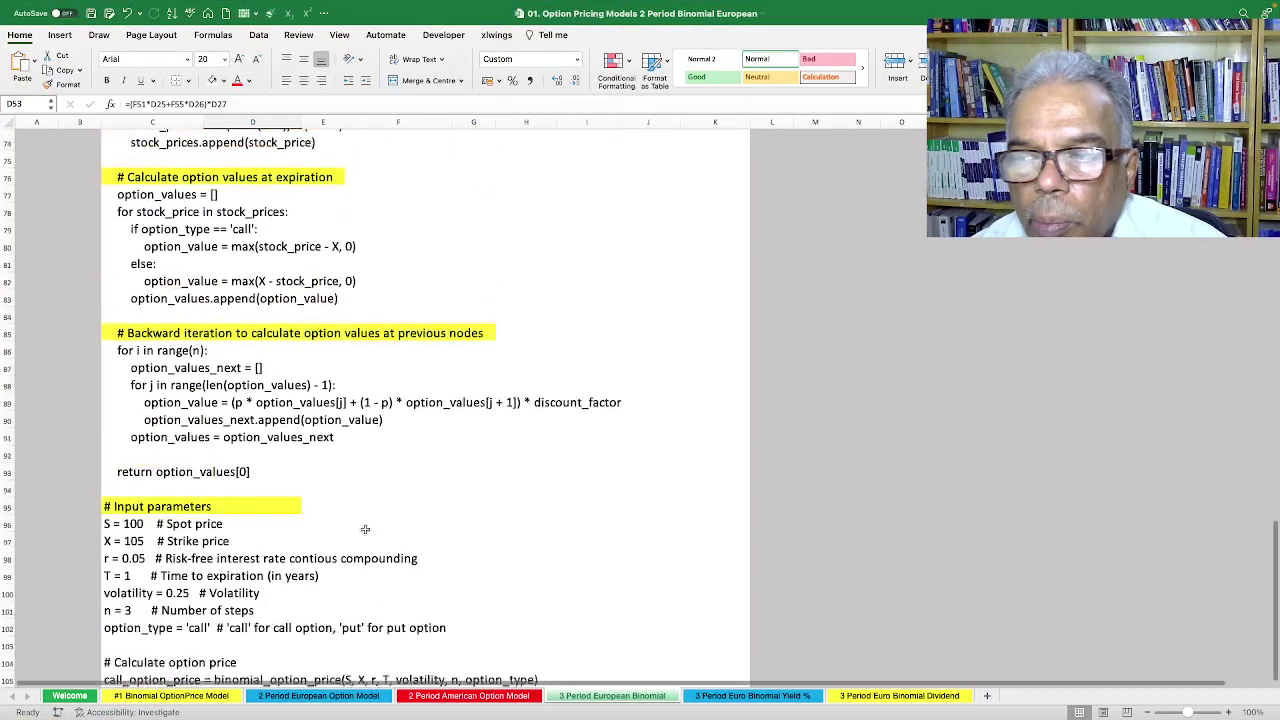
{"action": "scroll", "coordinate": [404, 533], "scroll_direction": "up", "scroll_amount": 5}
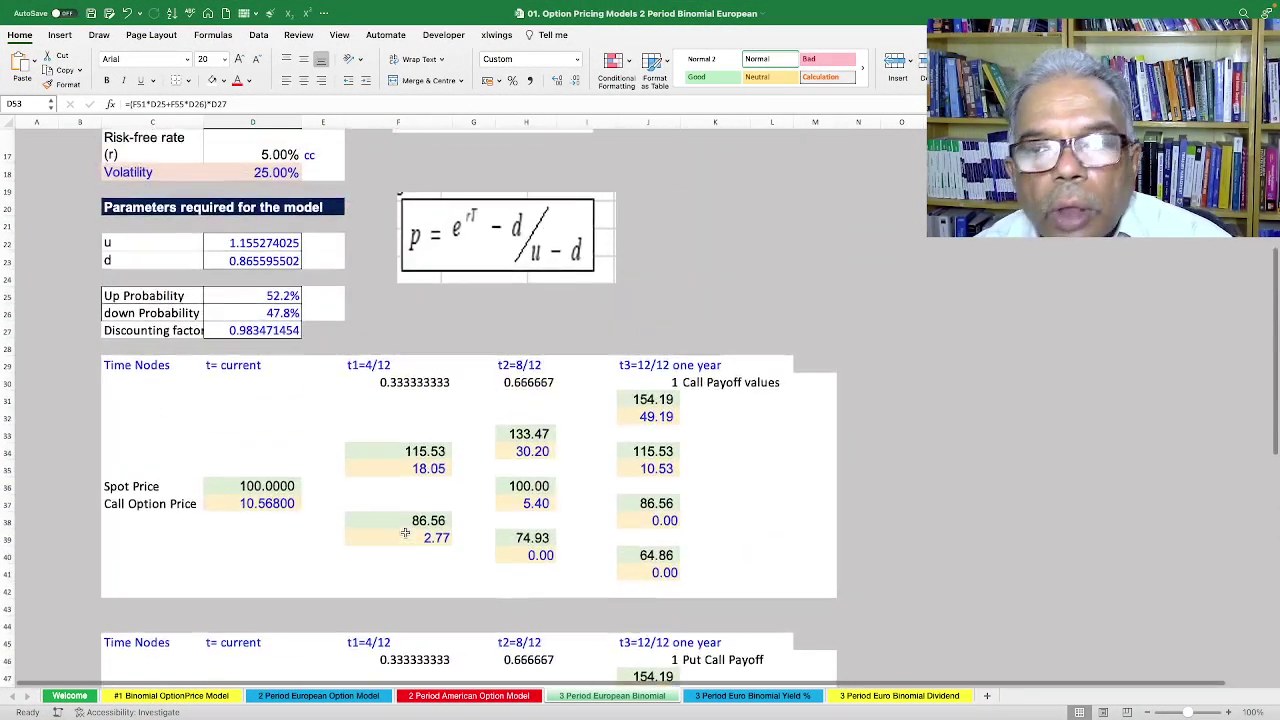
{"action": "left_click", "coordinate": [750, 697]}
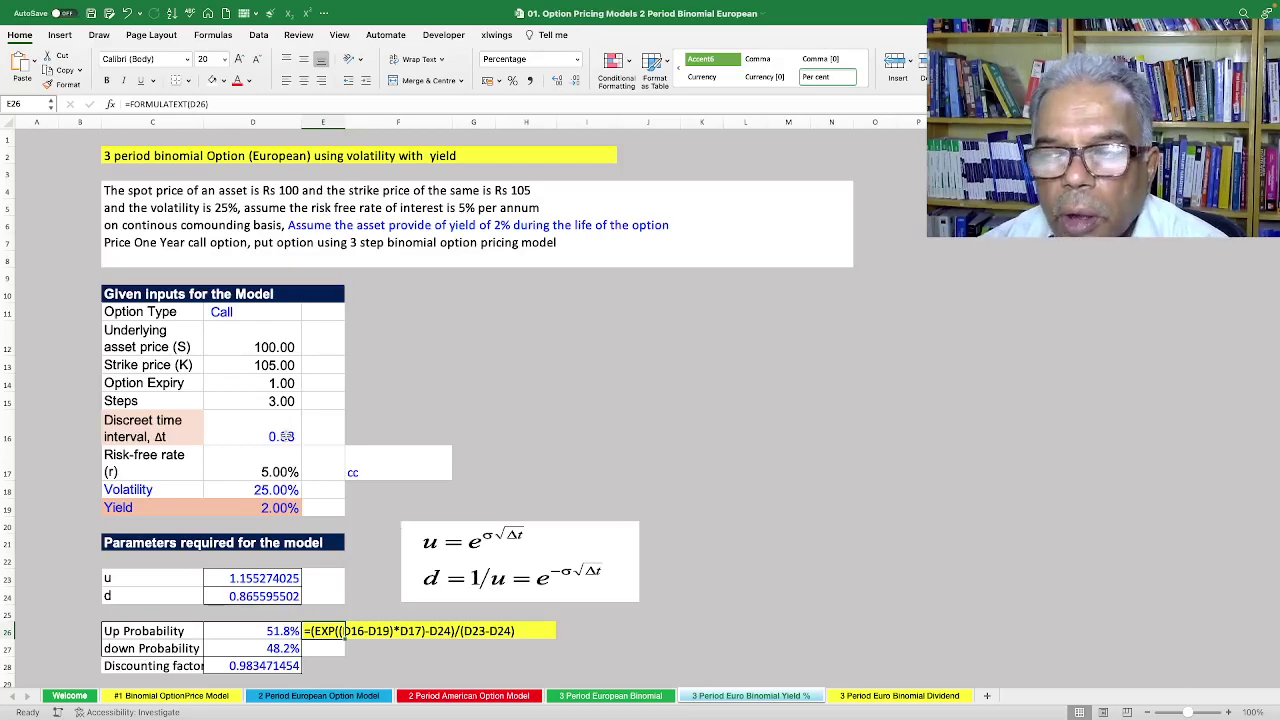
Inspect the formulas of the u and d parameters and the volatility and time interval inputs they reference.
{"action": "scroll", "coordinate": [286, 437], "scroll_direction": "down", "scroll_amount": 2}
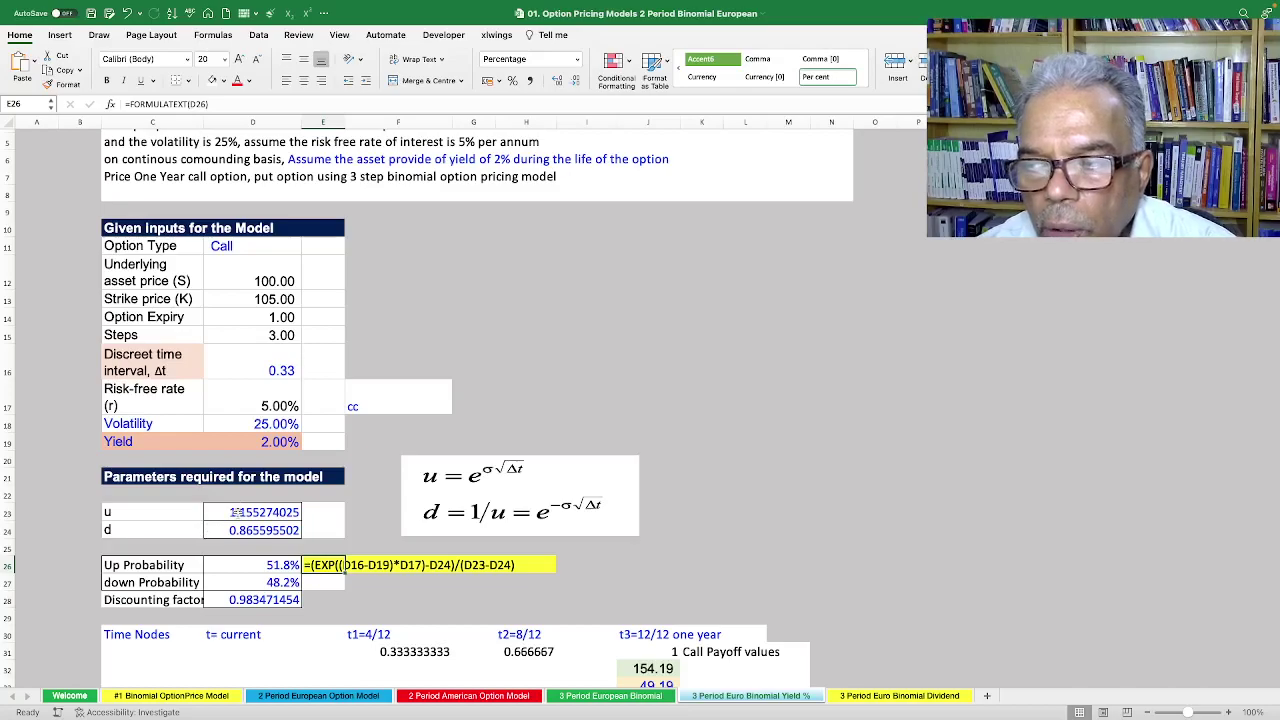
{"action": "double_click", "coordinate": [237, 512]}
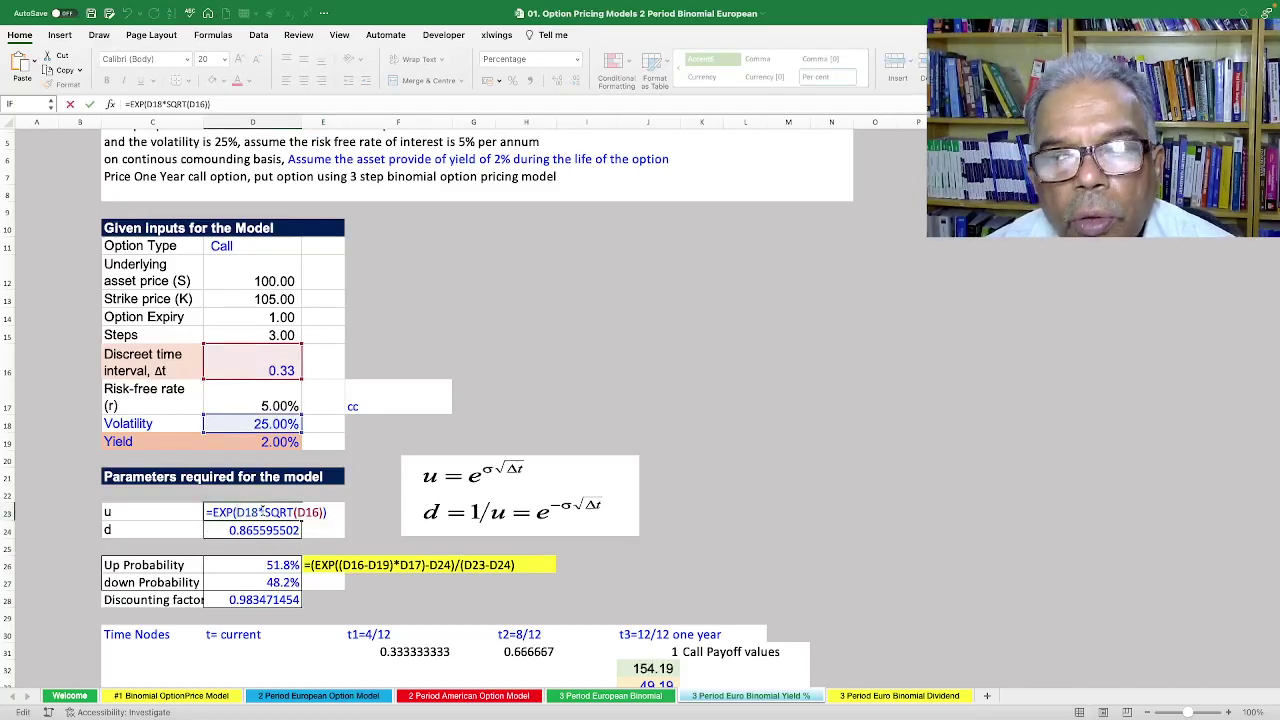
{"action": "key", "text": "Return"}
{"action": "left_click", "coordinate": [230, 446]}
{"action": "double_click", "coordinate": [279, 512]}
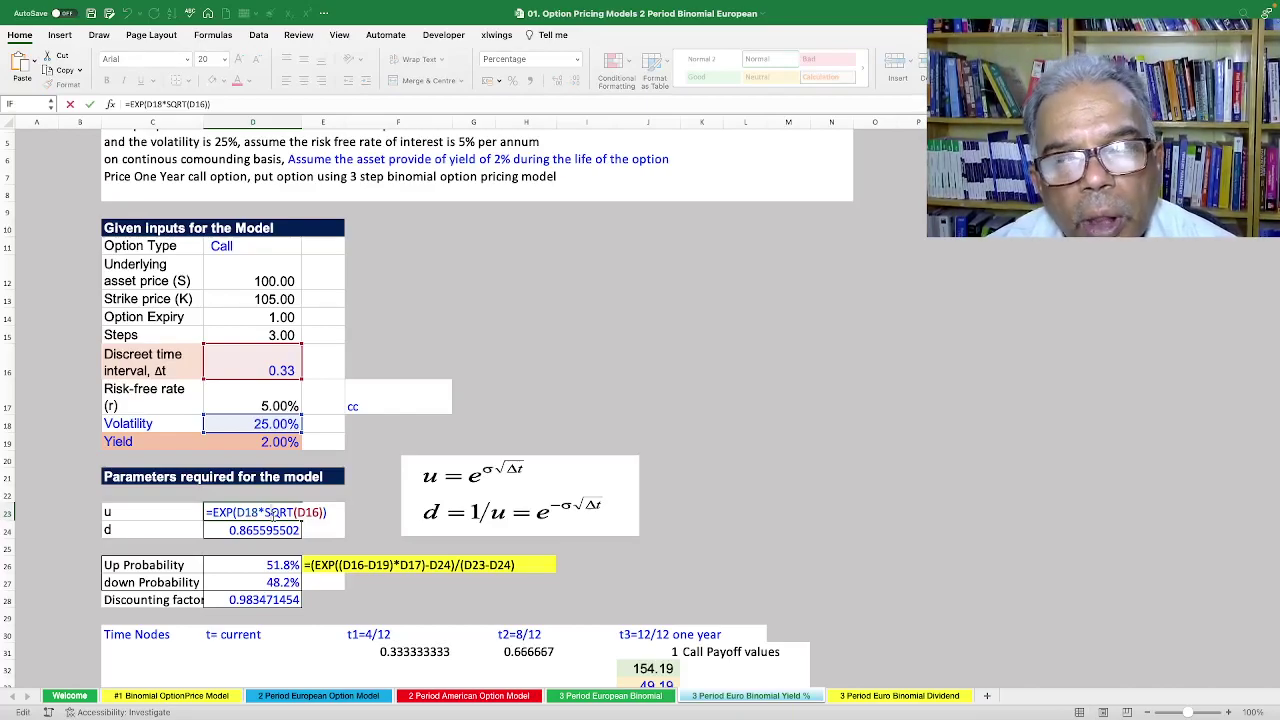
{"action": "key", "text": "Return"}
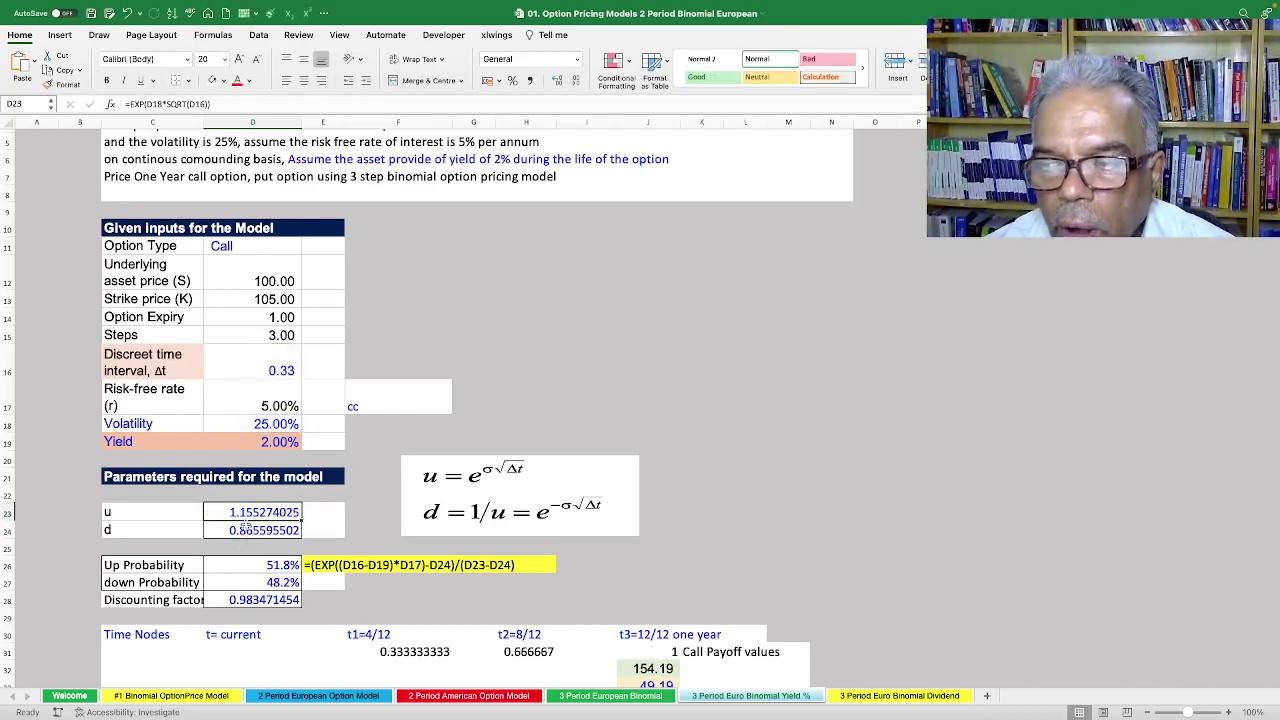
{"action": "double_click", "coordinate": [248, 530]}
{"action": "key", "text": "Return"}
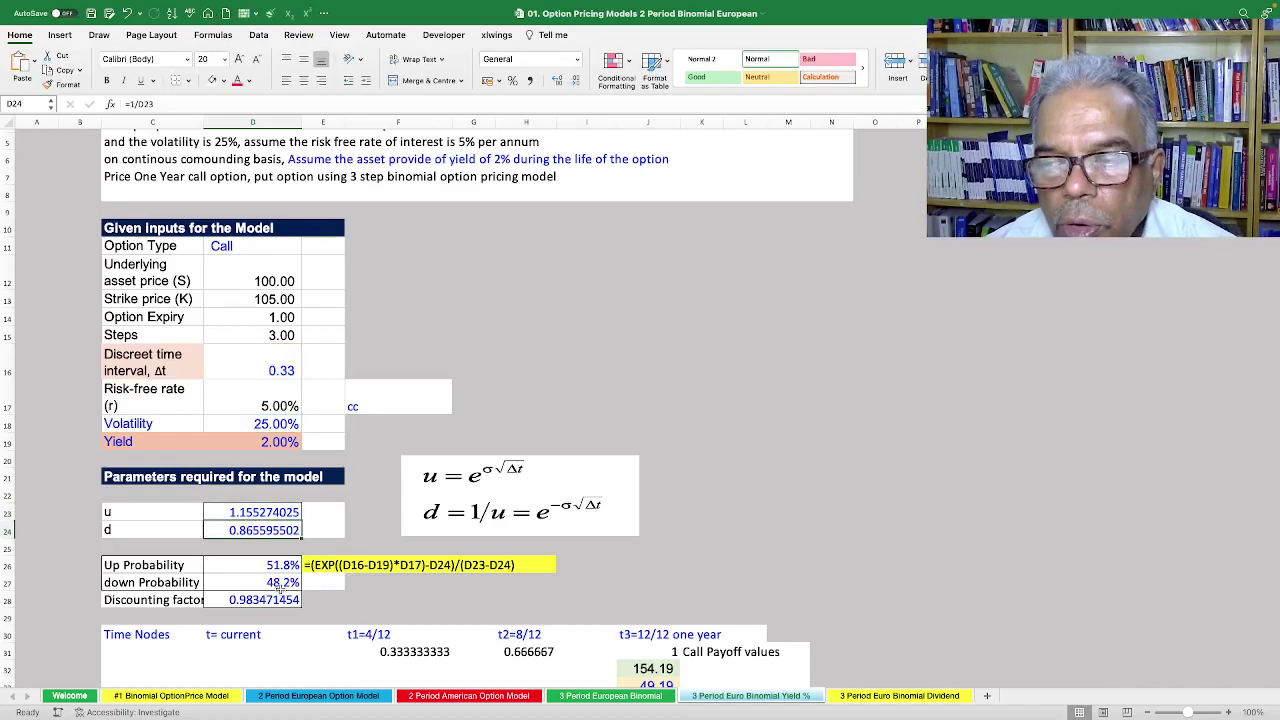
Examine the up probability formula and the yield, risk-free rate, time interval, u and d cells it references.
{"action": "double_click", "coordinate": [268, 565]}
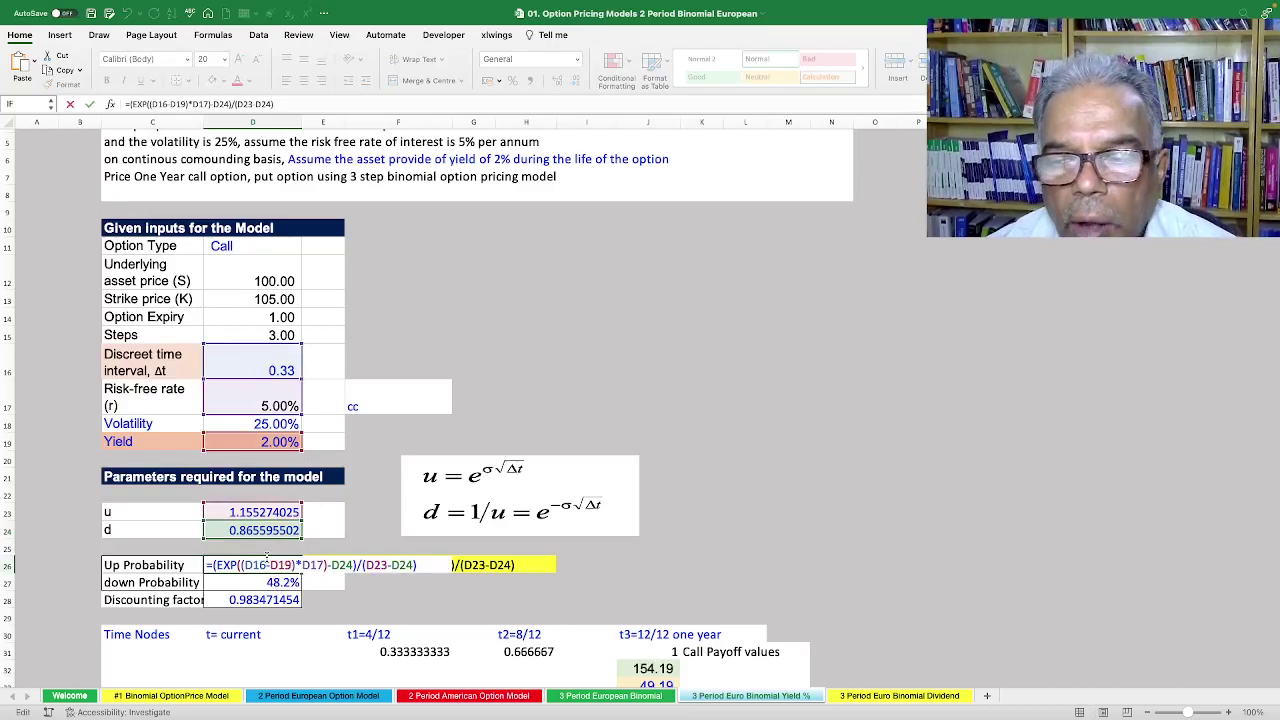
{"action": "key", "text": "Escape"}
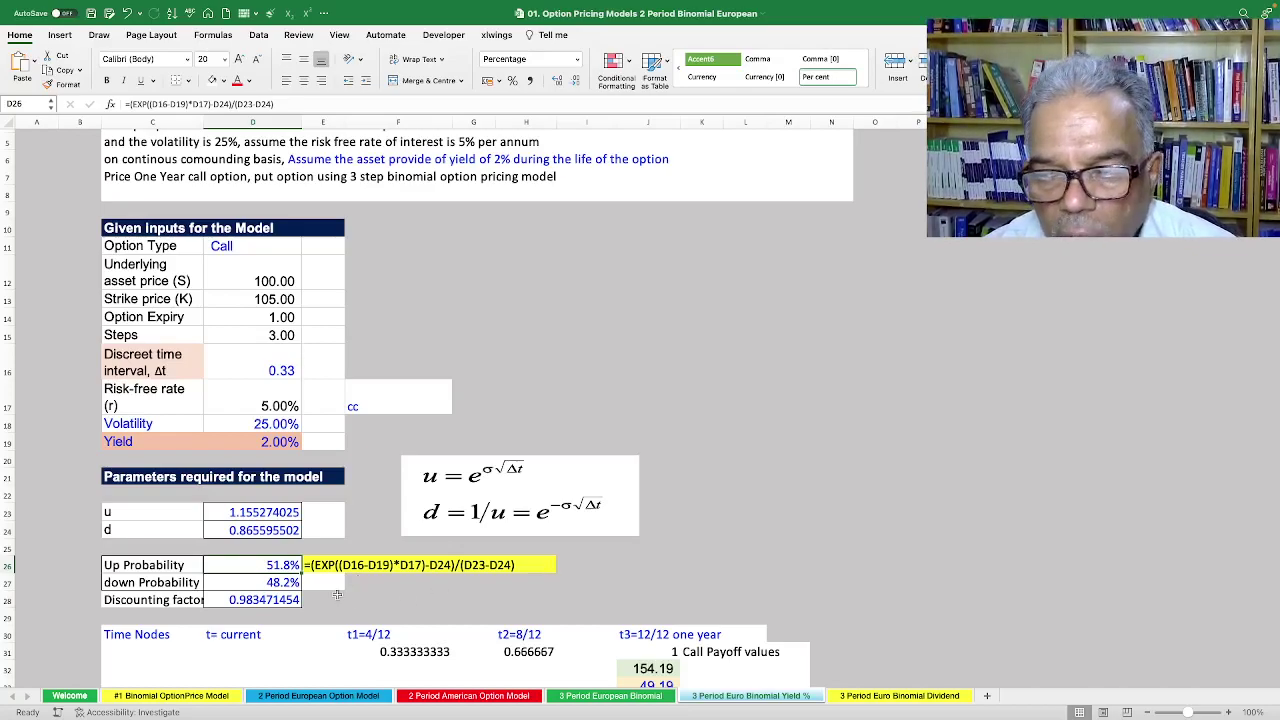
{"action": "double_click", "coordinate": [285, 565]}
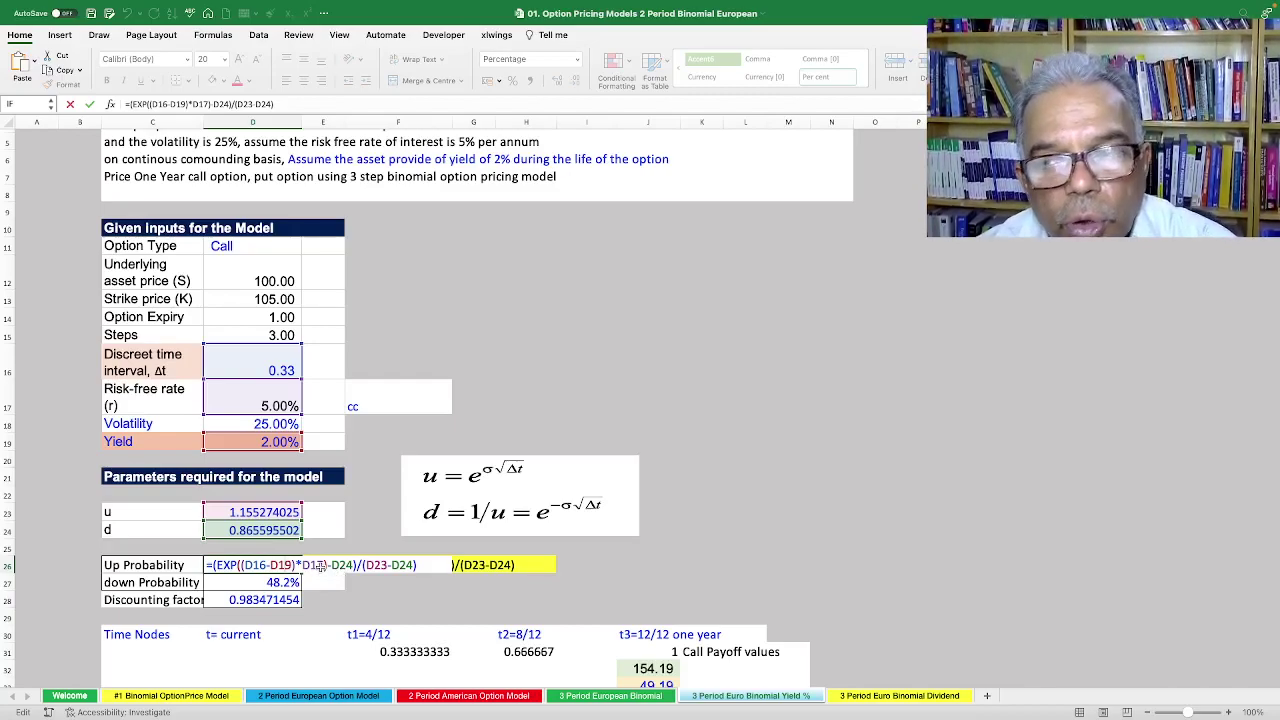
{"action": "key", "text": "Return"}
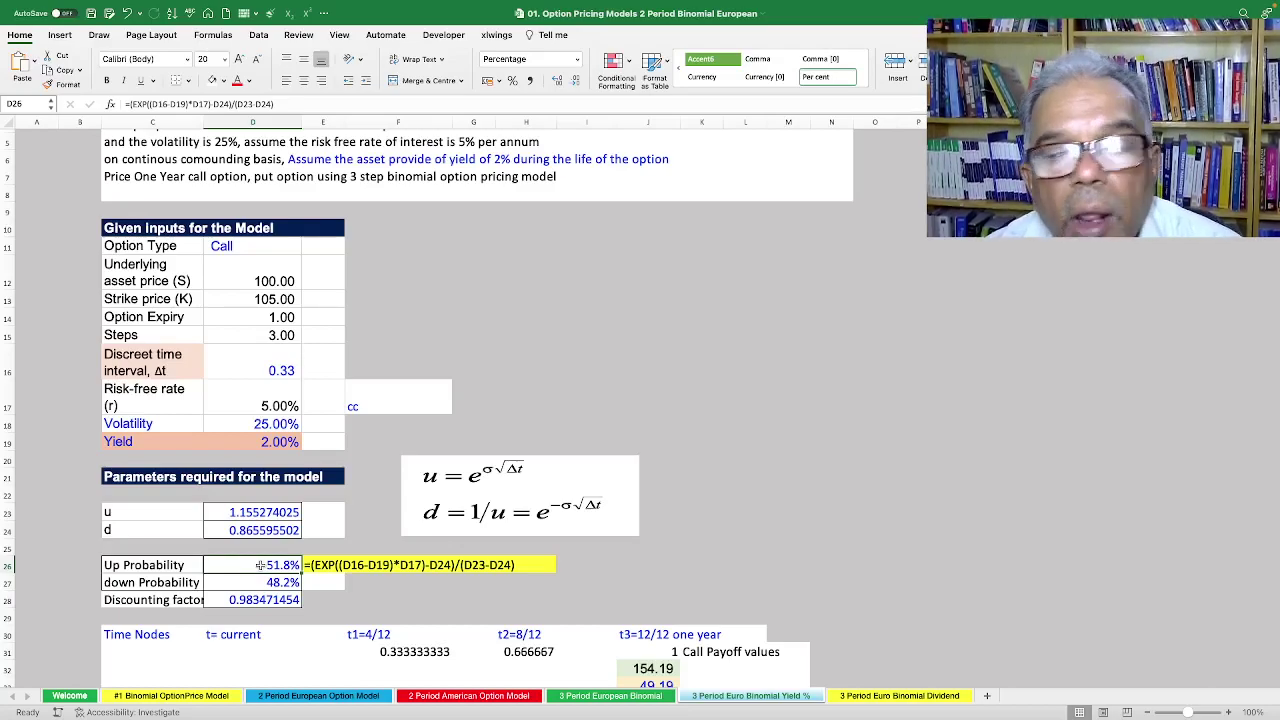
Inspect the formulas of the down probability and the discounting factor.
{"action": "left_click", "coordinate": [266, 582]}
{"action": "type", "text": "=1-D26"}
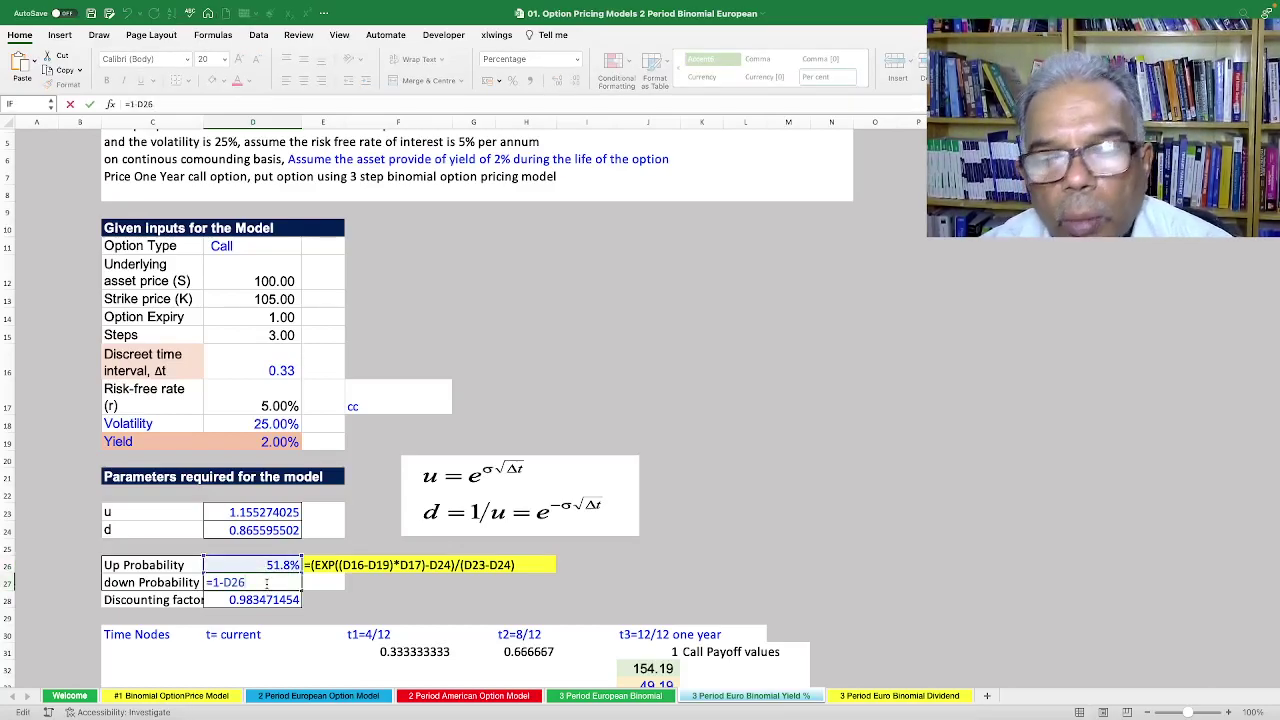
{"action": "key", "text": "Return"}
{"action": "double_click", "coordinate": [263, 600]}
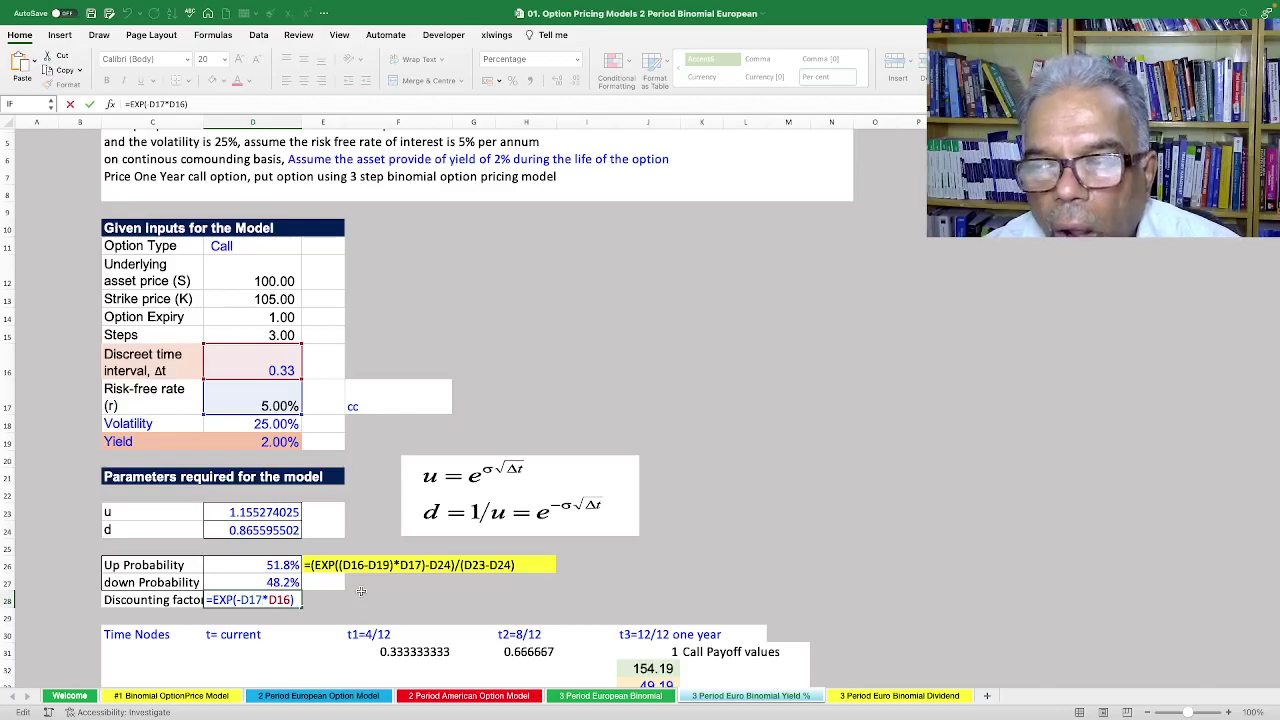
{"action": "key", "text": "Escape"}
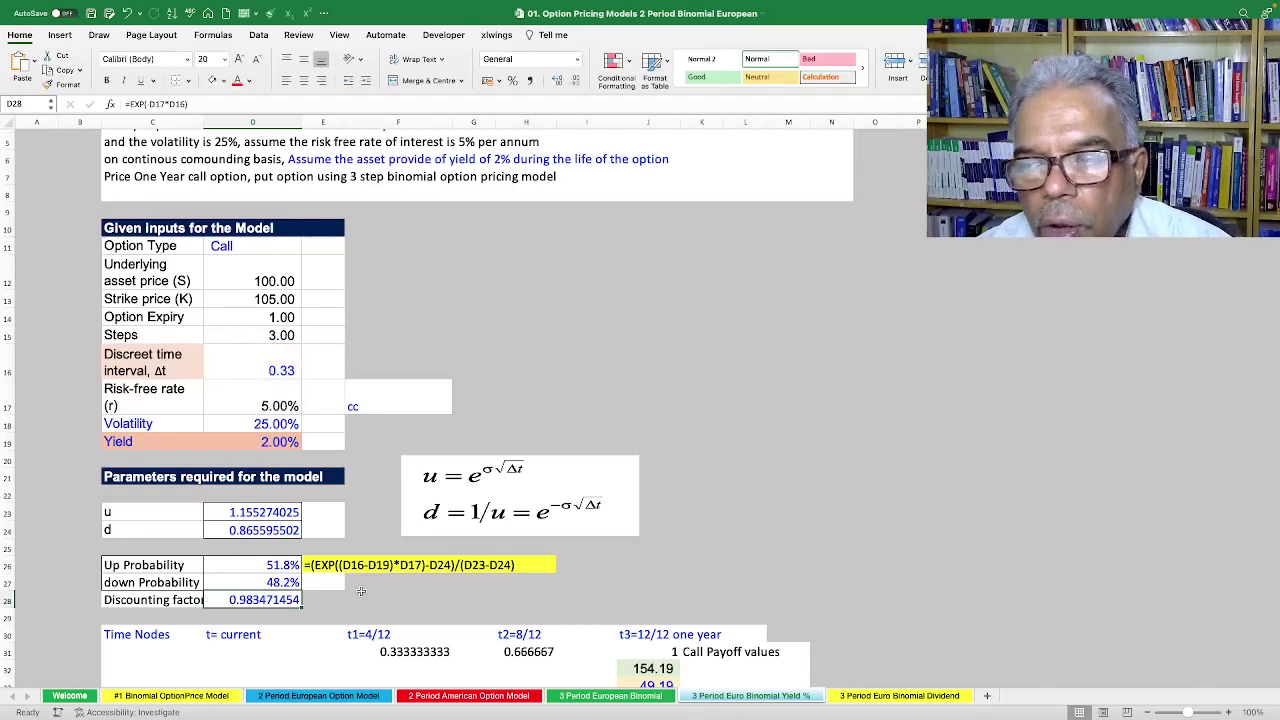
Inspect the call tree's spot price formula and trace it to the underlying asset price input.
{"action": "scroll", "coordinate": [363, 591], "scroll_direction": "down", "scroll_amount": 3}
{"action": "scroll", "coordinate": [366, 591], "scroll_direction": "down", "scroll_amount": 3}
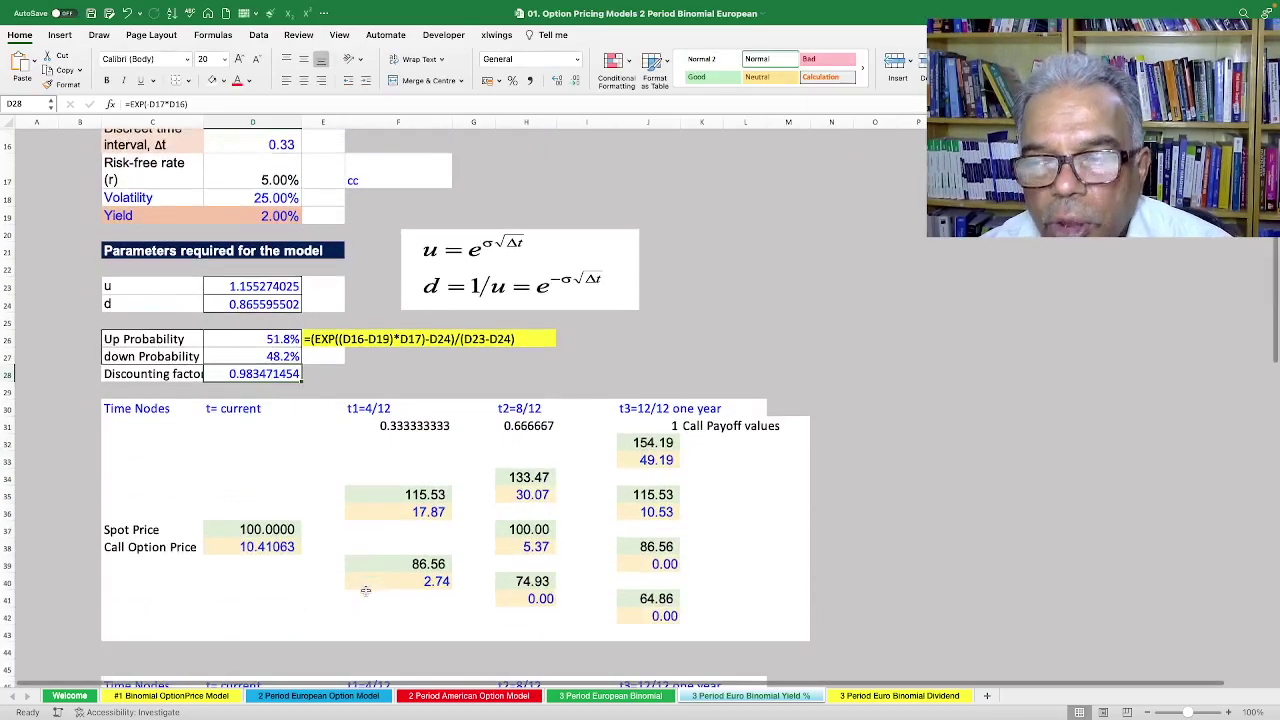
{"action": "double_click", "coordinate": [263, 528]}
{"action": "scroll", "coordinate": [318, 522], "scroll_direction": "up", "scroll_amount": 6}
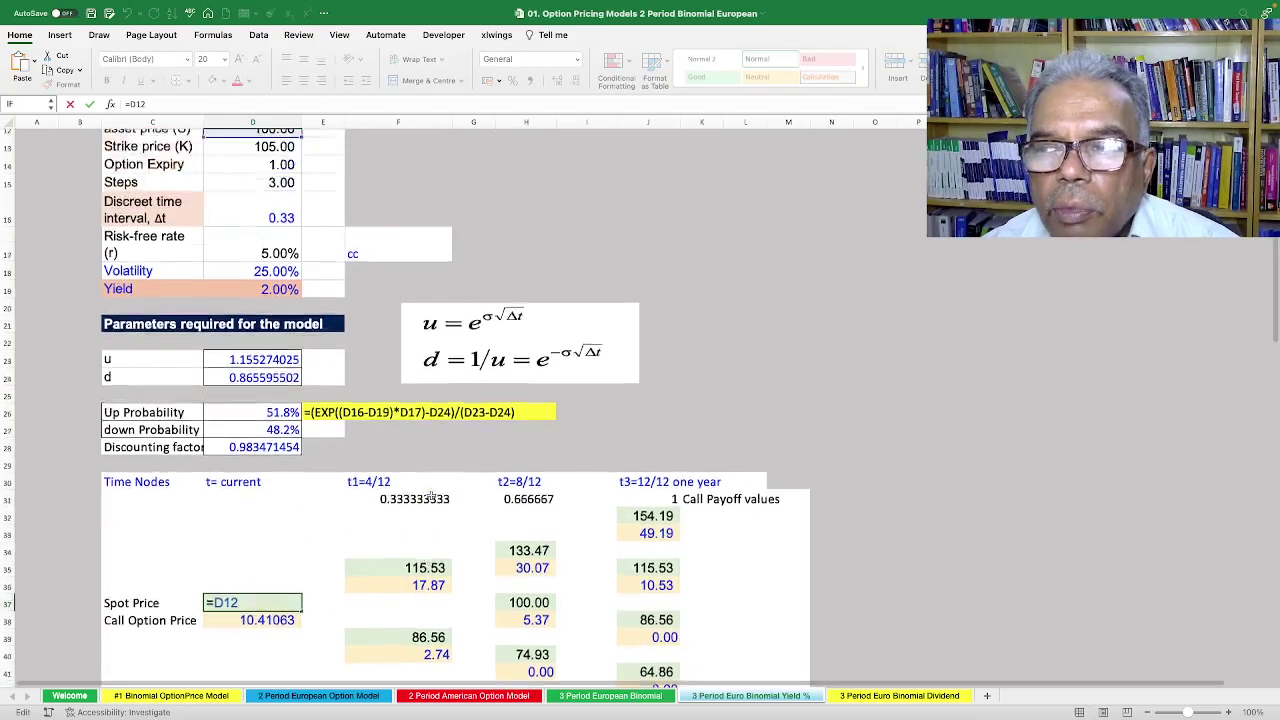
{"action": "scroll", "coordinate": [310, 420], "scroll_direction": "down", "scroll_amount": 4}
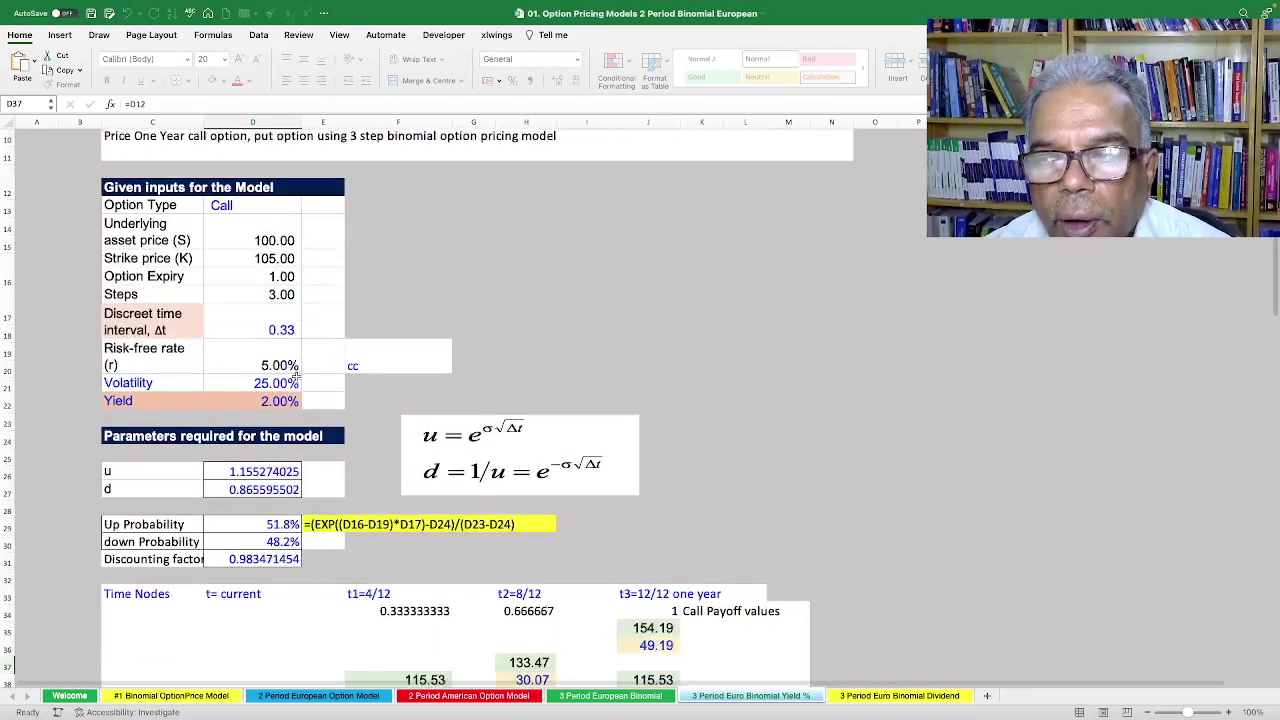
{"action": "key", "text": "Escape"}
Check the strike price, option expiry, steps and risk-free rate inputs and the discrete time interval formula.
{"action": "left_click", "coordinate": [268, 210]}
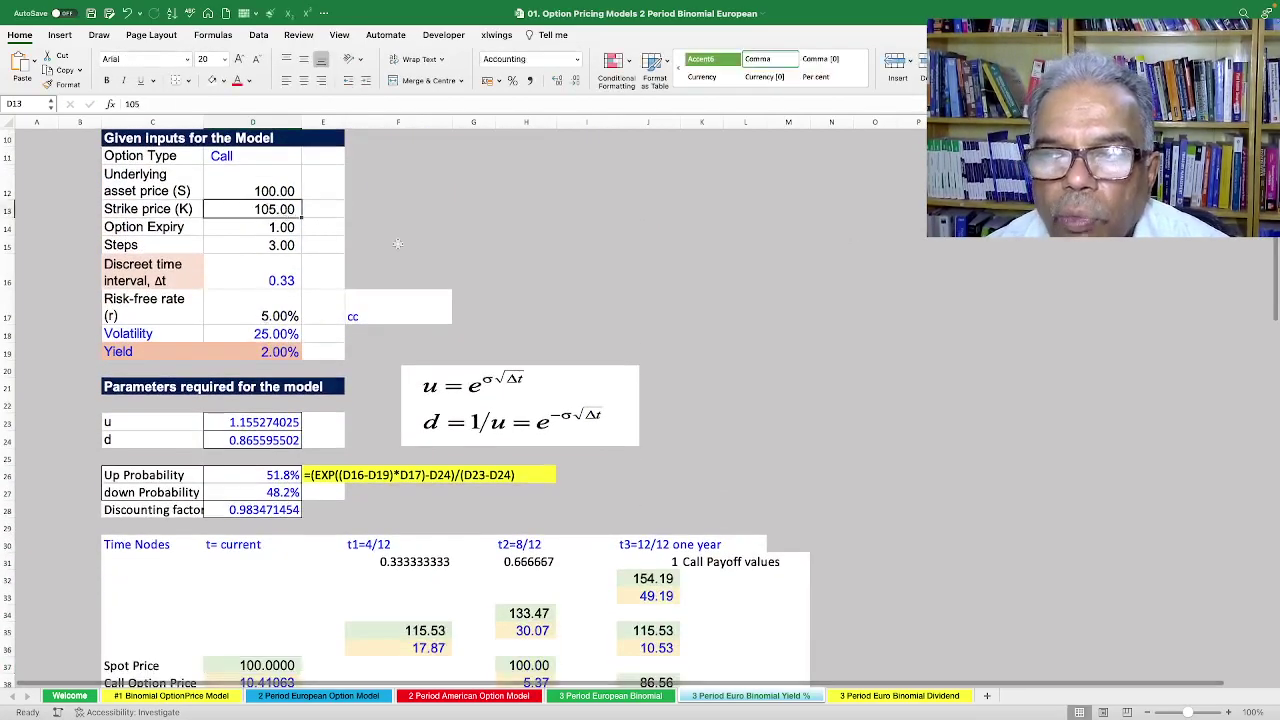
{"action": "left_click", "coordinate": [272, 226]}
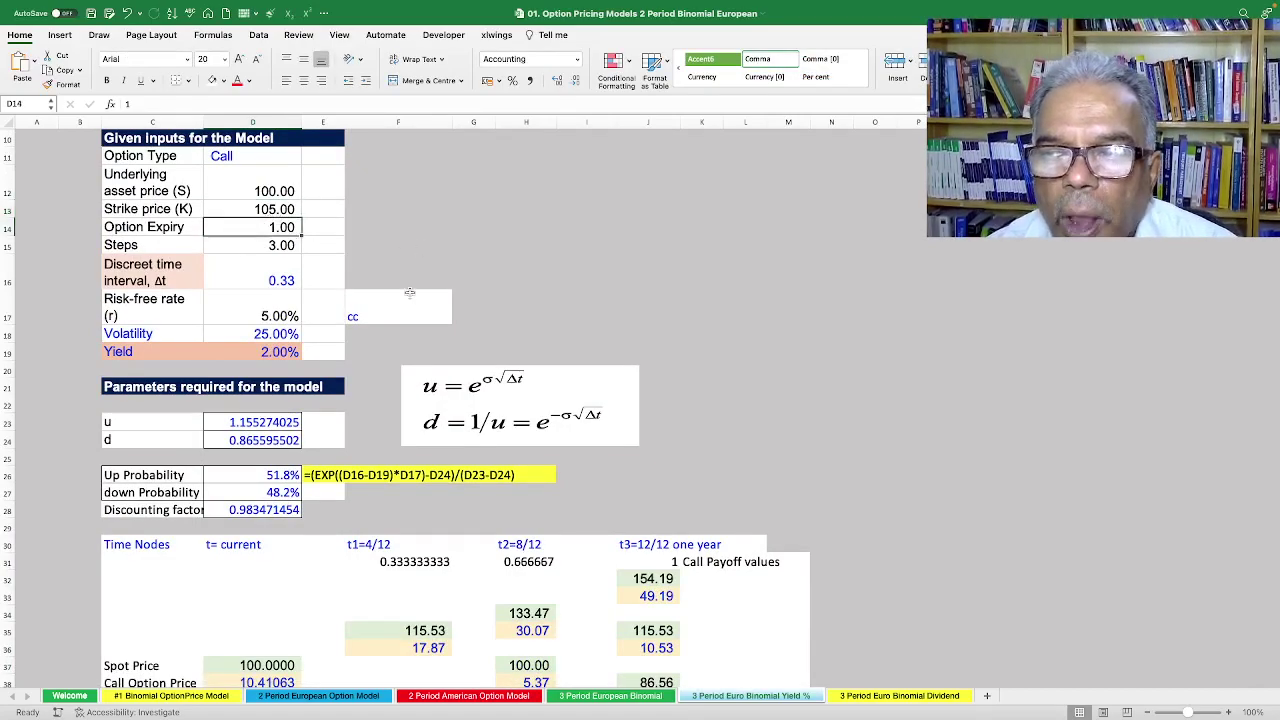
{"action": "double_click", "coordinate": [271, 241]}
{"action": "left_click", "coordinate": [284, 278]}
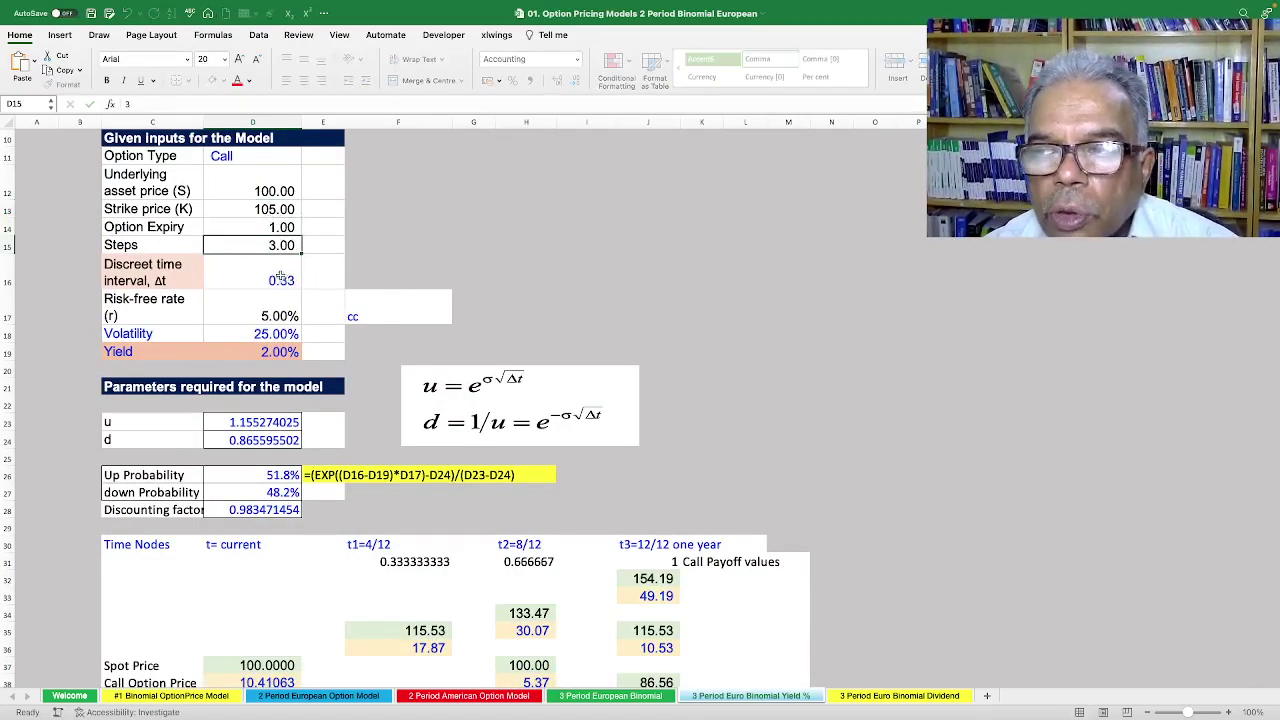
{"action": "type", "text": "=D14/D15"}
{"action": "key", "text": "ctrl+Return"}
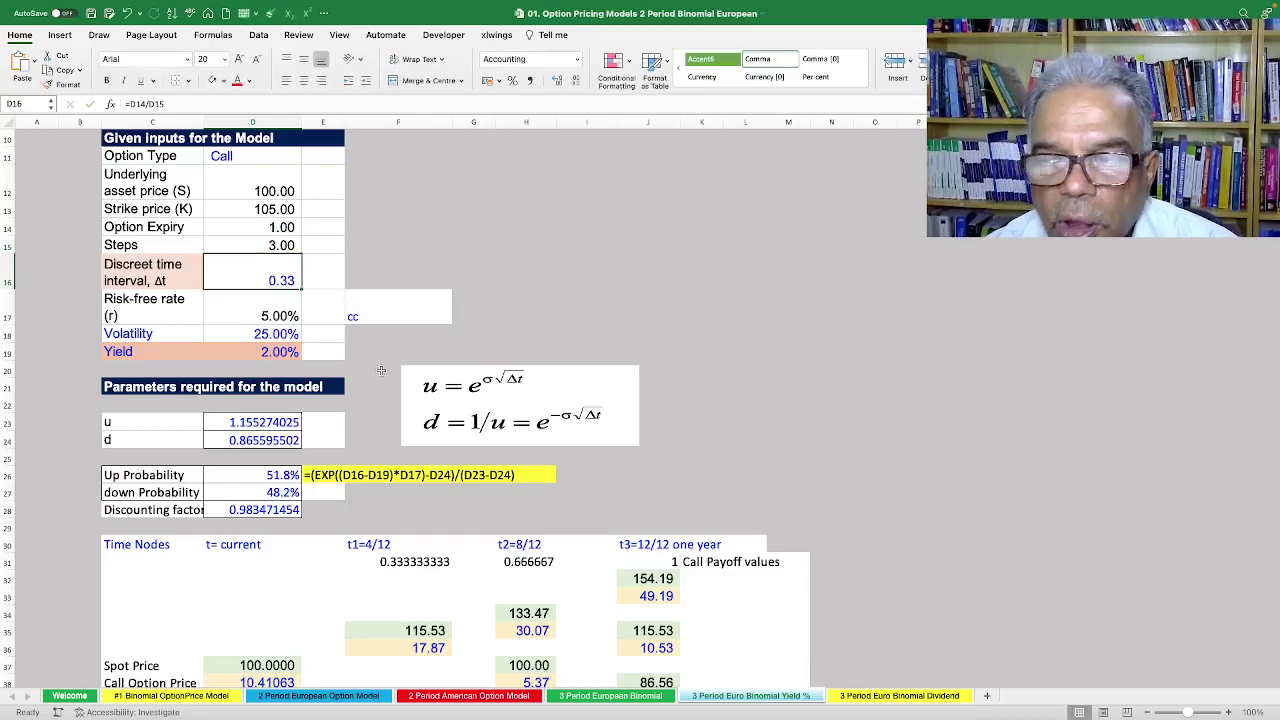
{"action": "left_click", "coordinate": [251, 316]}
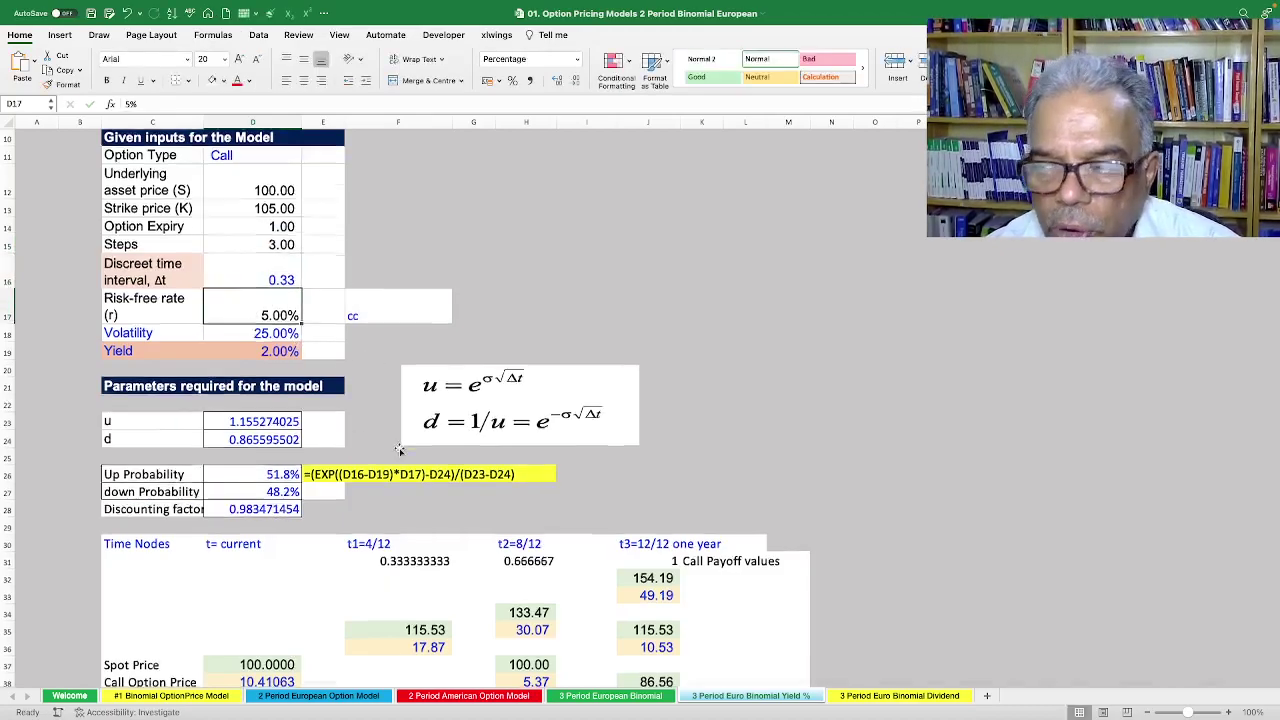
Inspect the call tree's current spot price formula and the up and down asset price formulas at t1.
{"action": "scroll", "coordinate": [405, 470], "scroll_direction": "down", "scroll_amount": 5}
{"action": "left_click", "coordinate": [277, 446]}
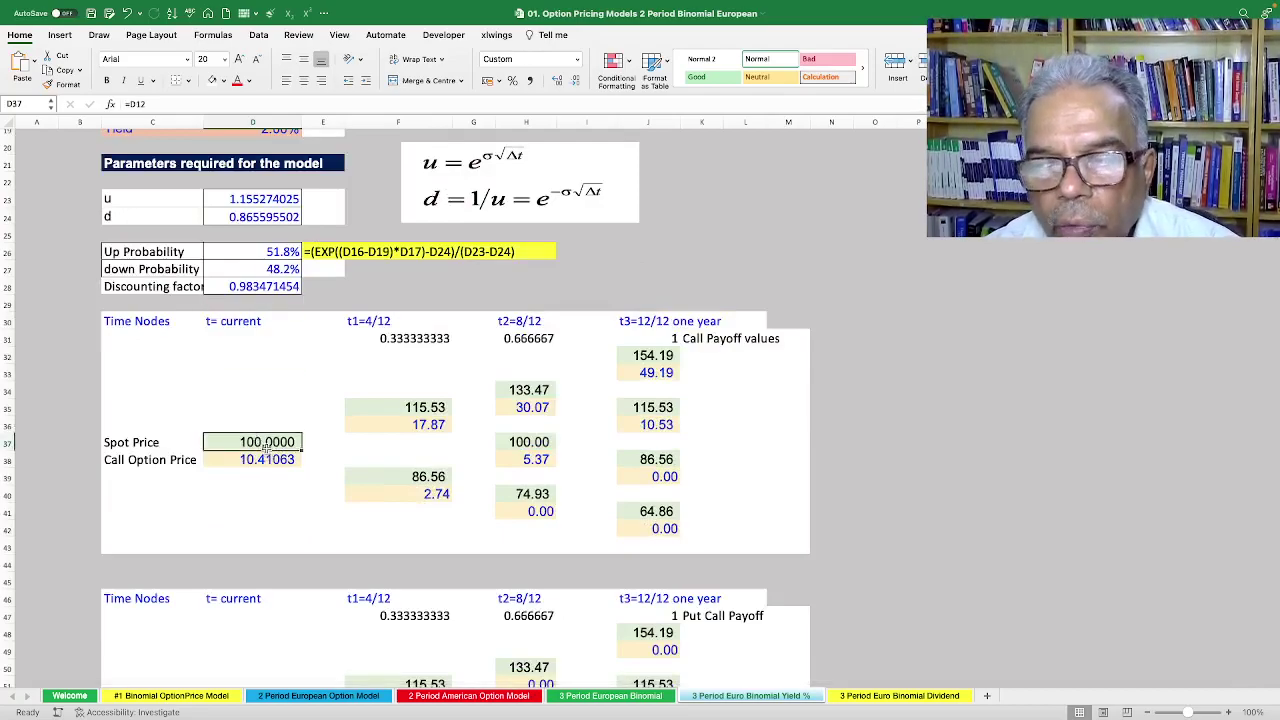
{"action": "double_click", "coordinate": [405, 410]}
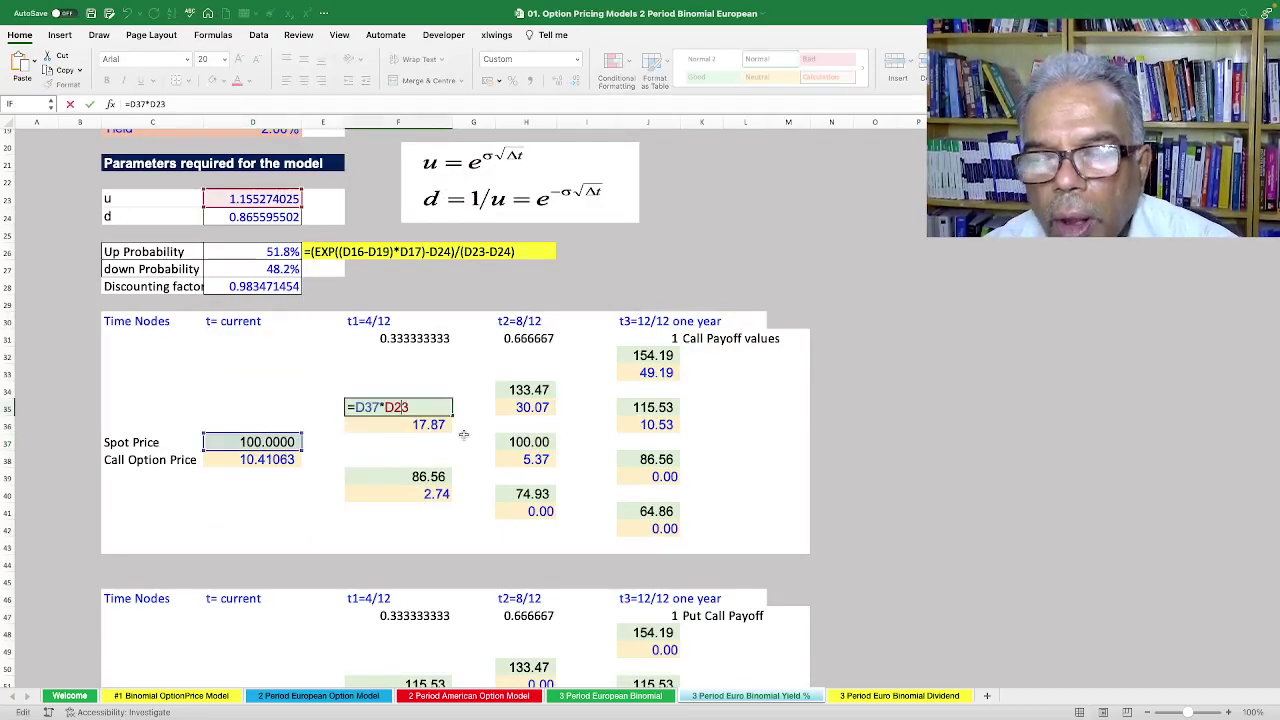
{"action": "key", "text": "Escape"}
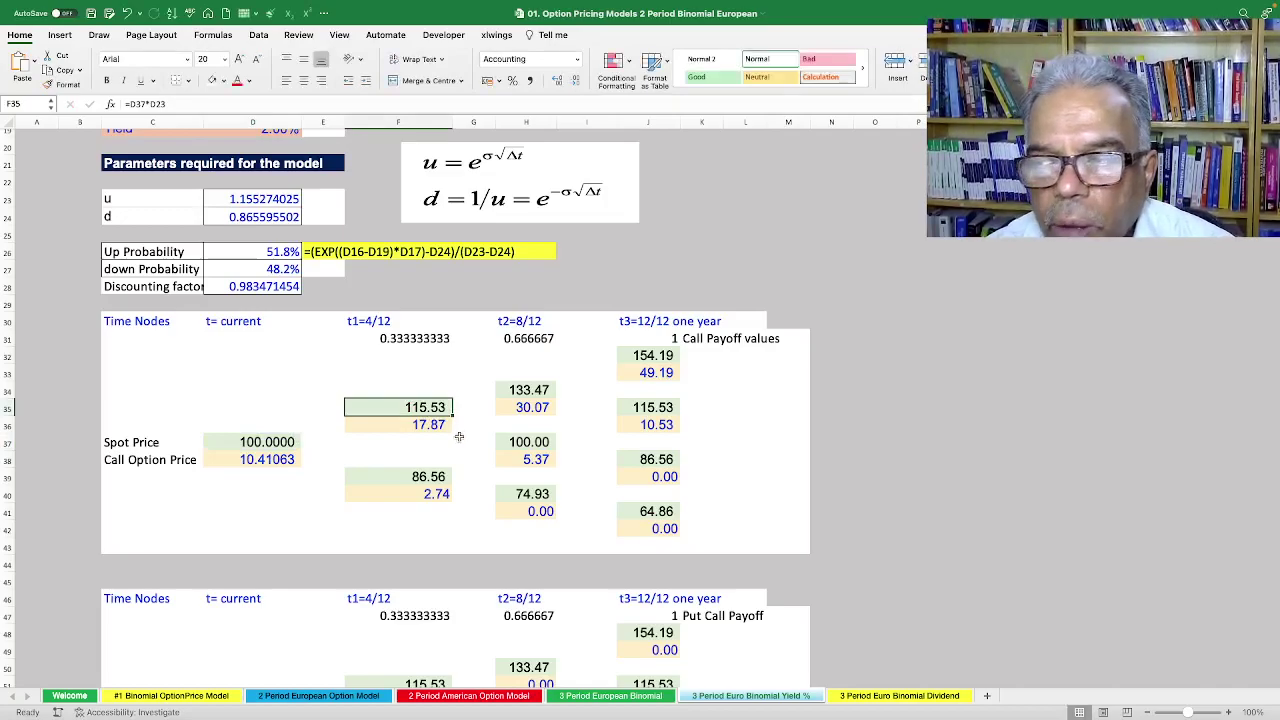
{"action": "left_click", "coordinate": [430, 477]}
{"action": "key", "text": "Down"}
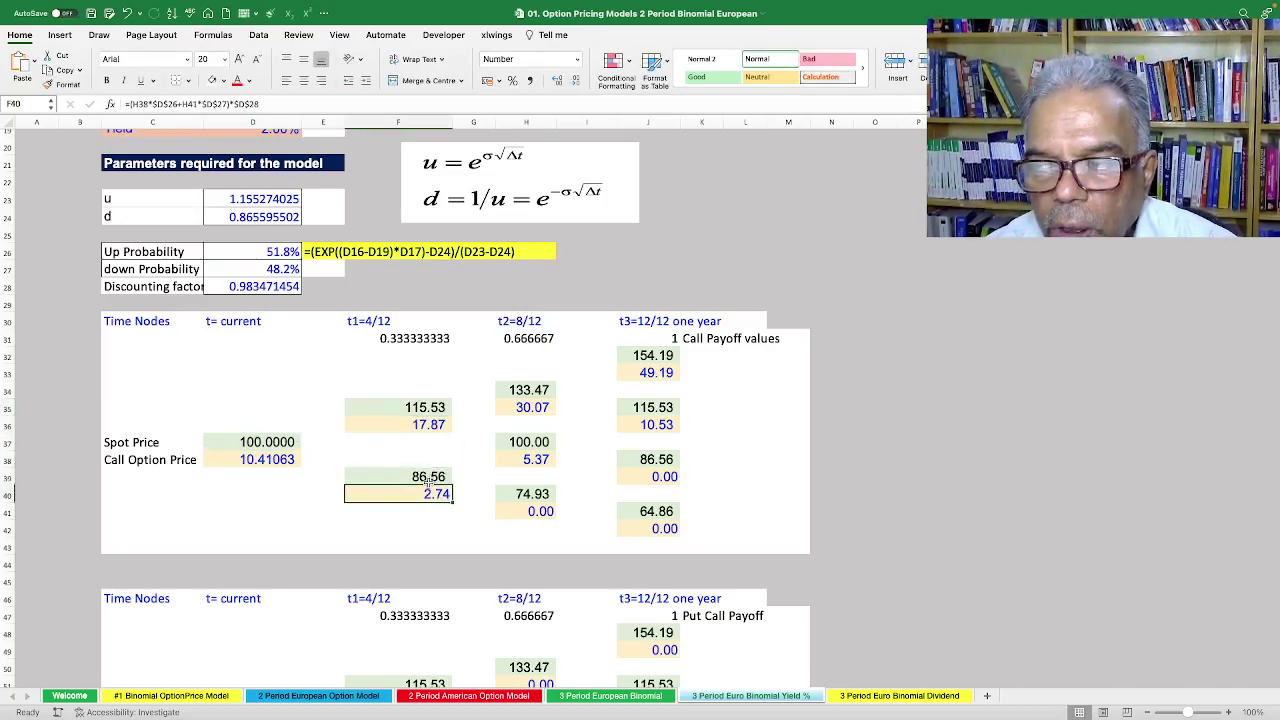
{"action": "double_click", "coordinate": [428, 477]}
{"action": "key", "text": "Escape"}
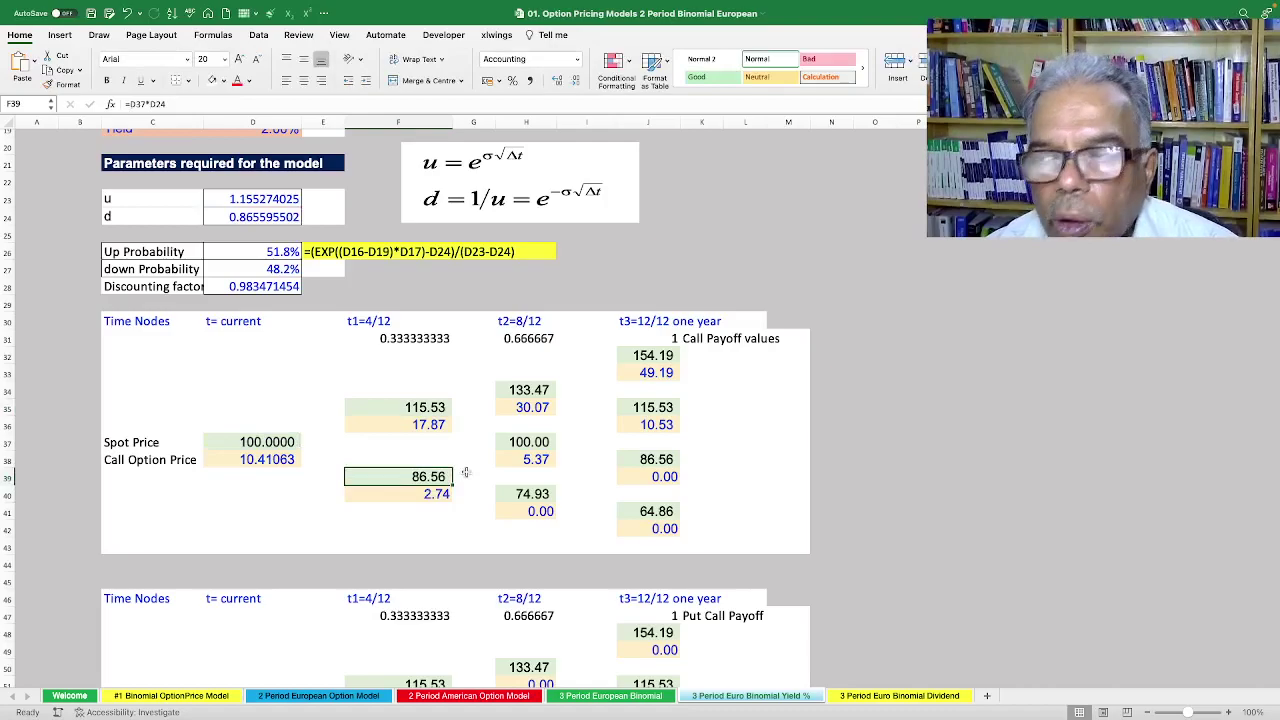
Review the model inputs and the call tree's t1, t2 and t3 time node headings.
{"action": "left_click", "coordinate": [524, 384]}
{"action": "scroll", "coordinate": [526, 400], "scroll_direction": "up", "scroll_amount": 5}
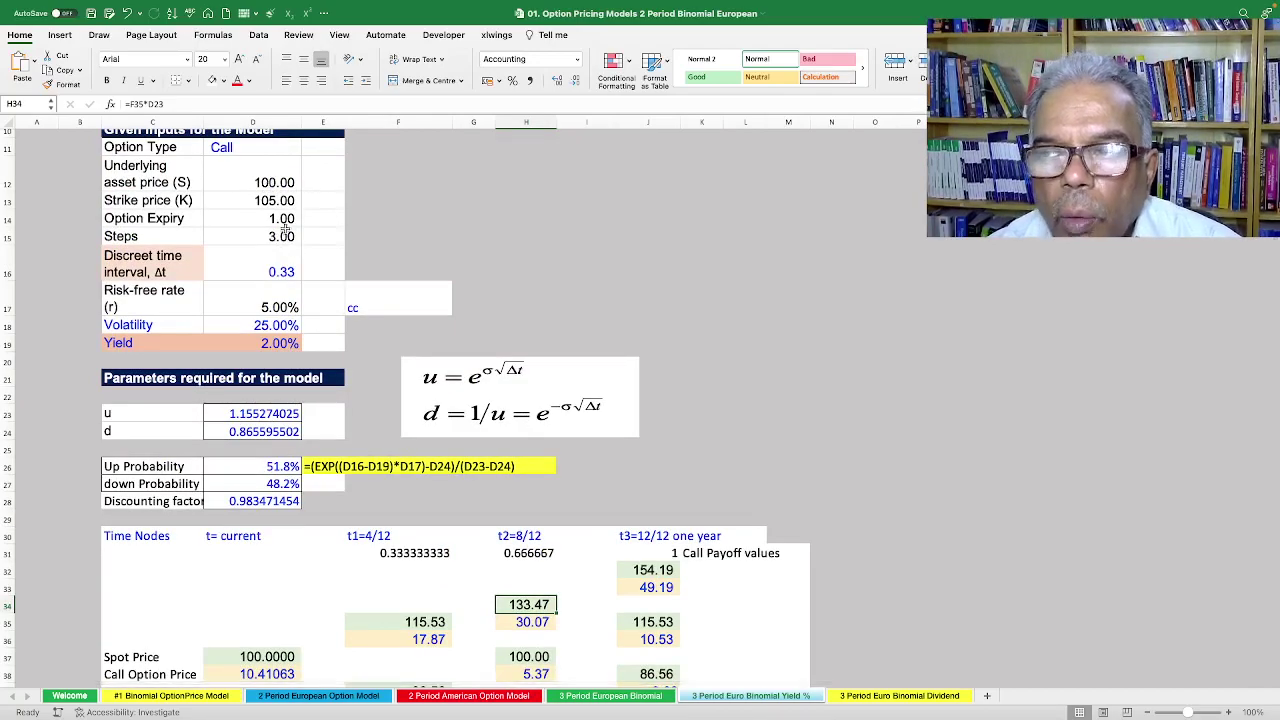
{"action": "scroll", "coordinate": [383, 542], "scroll_direction": "down", "scroll_amount": 1}
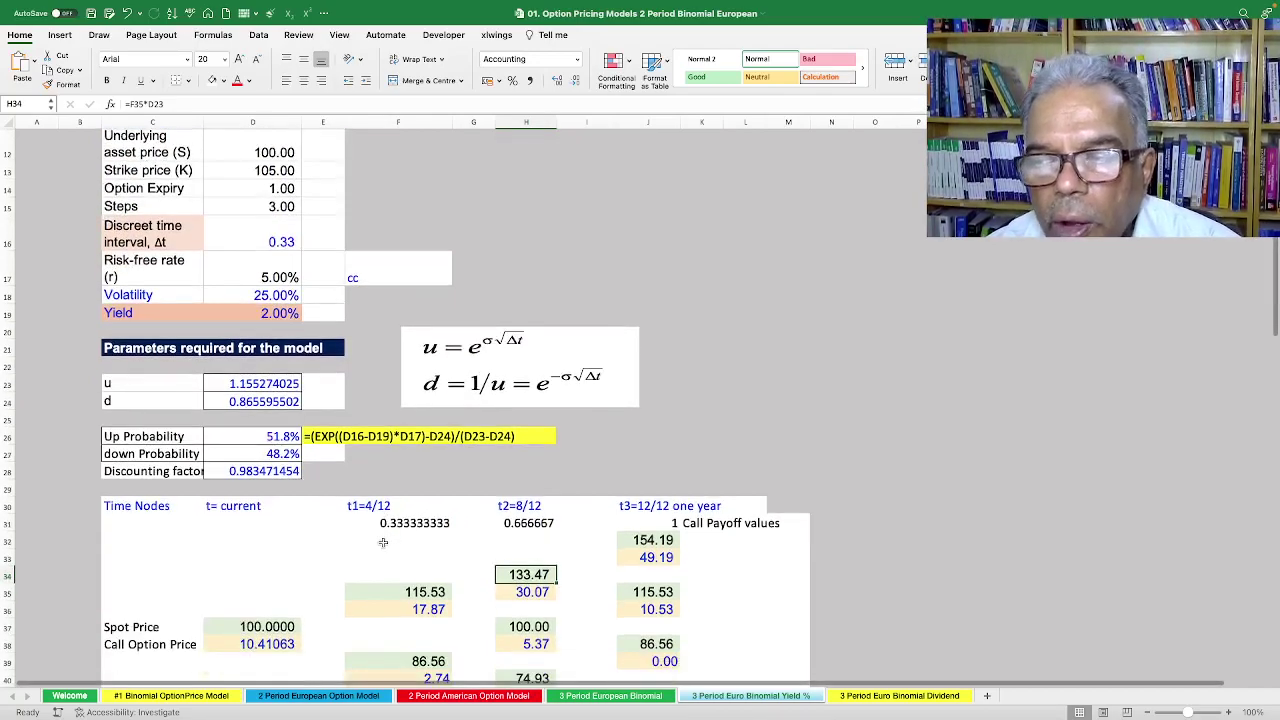
{"action": "left_click", "coordinate": [377, 507]}
{"action": "left_click", "coordinate": [522, 504]}
{"action": "left_click", "coordinate": [648, 506]}
Inspect the highest t2 asset price formula in the call tree and trace it to the t1 up price and spot price.
{"action": "scroll", "coordinate": [565, 568], "scroll_direction": "down", "scroll_amount": 4}
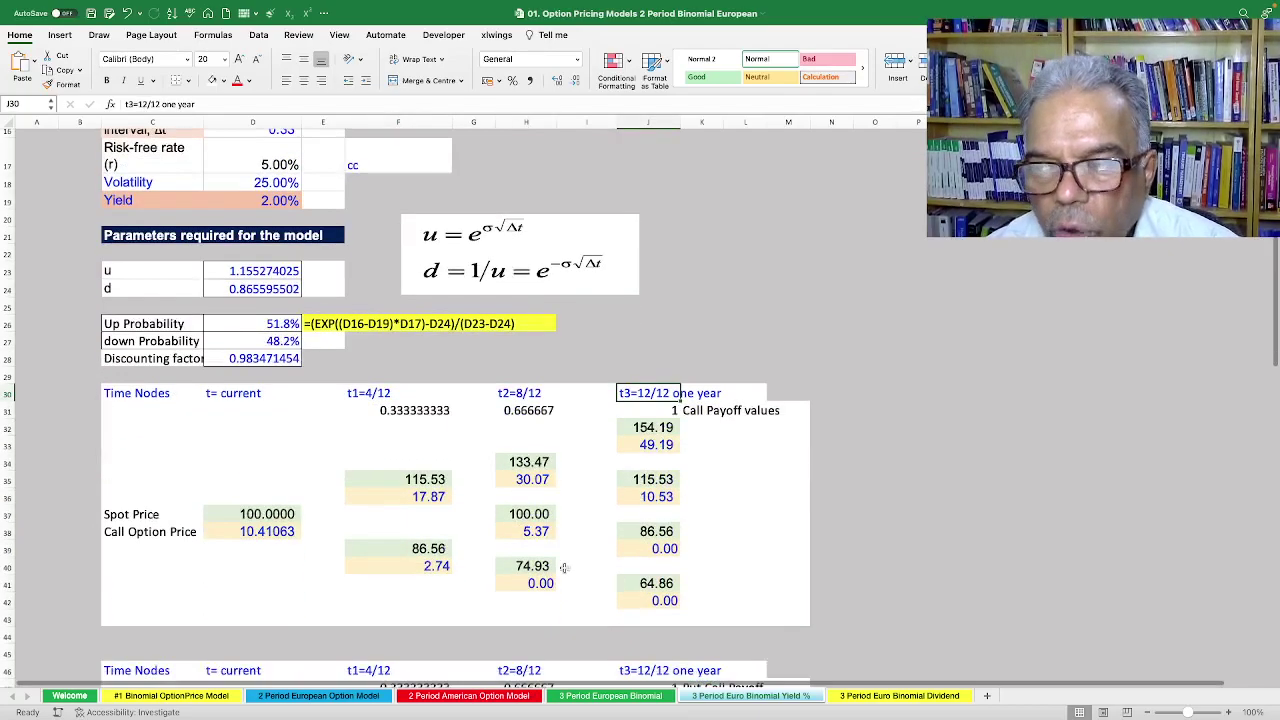
{"action": "left_click", "coordinate": [418, 479]}
{"action": "left_click", "coordinate": [533, 461]}
{"action": "double_click", "coordinate": [533, 461]}
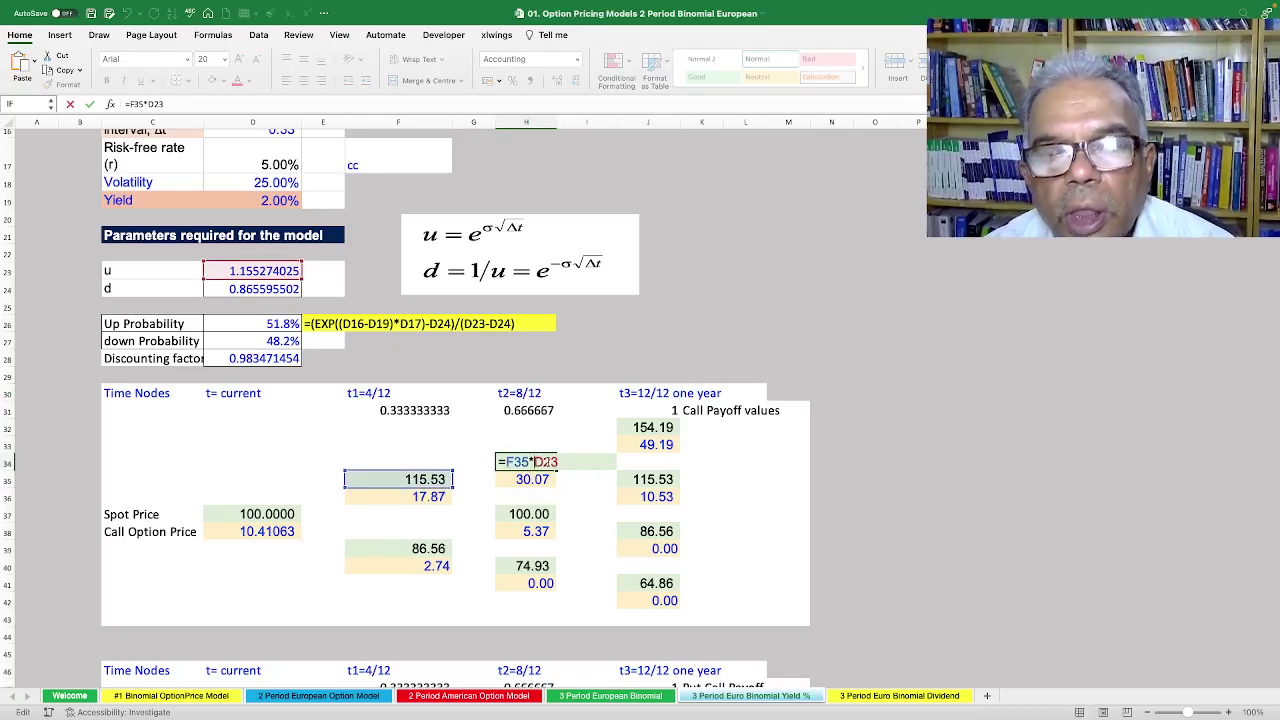
{"action": "left_click", "coordinate": [240, 515]}
{"action": "key", "text": "Escape"}
{"action": "left_click", "coordinate": [262, 518]}
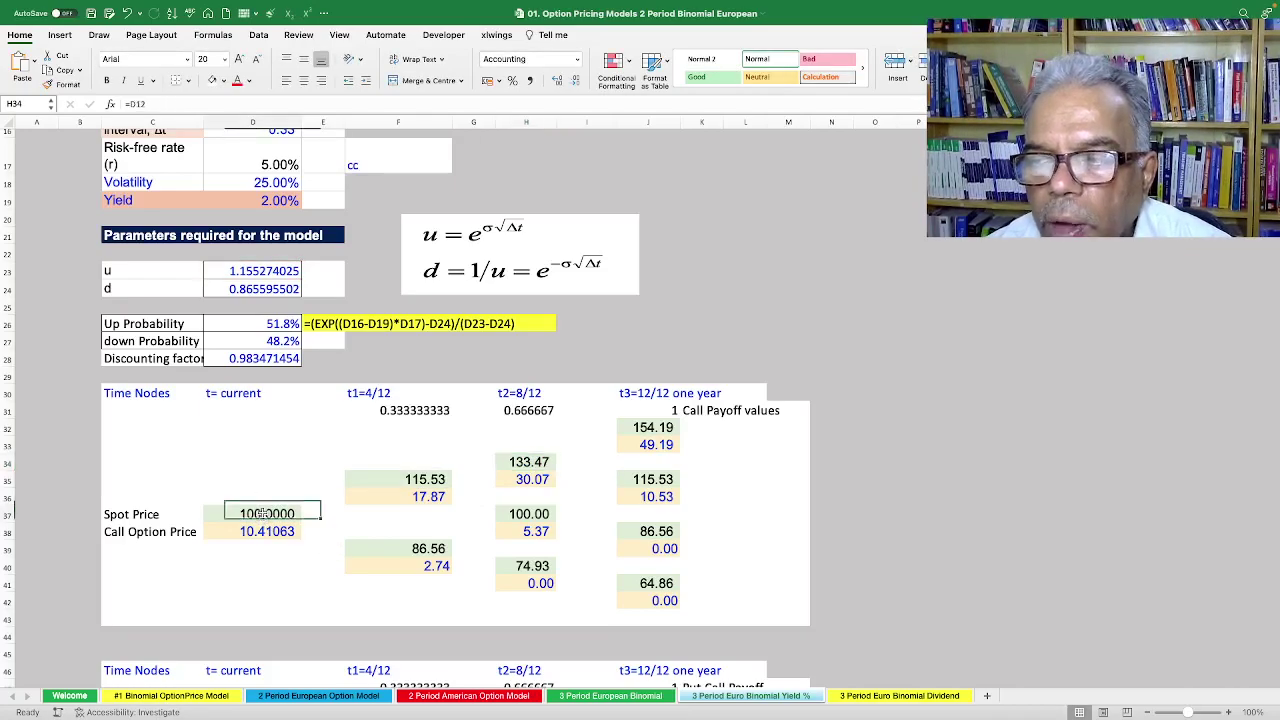
{"action": "left_click", "coordinate": [503, 467]}
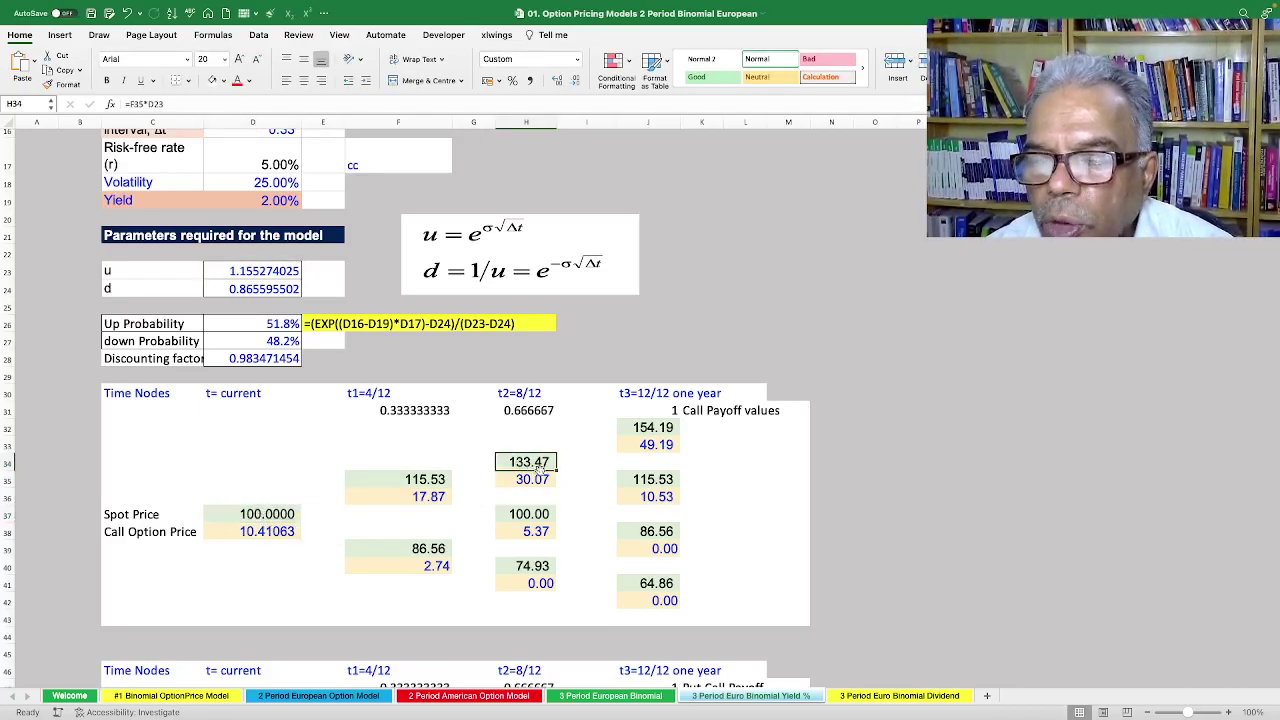
Test =D37*D23^2 in cell H33 as a direct calculation of the highest t2 asset price, and clear the cell.
{"action": "left_click", "coordinate": [521, 443]}
{"action": "type", "text": "="}
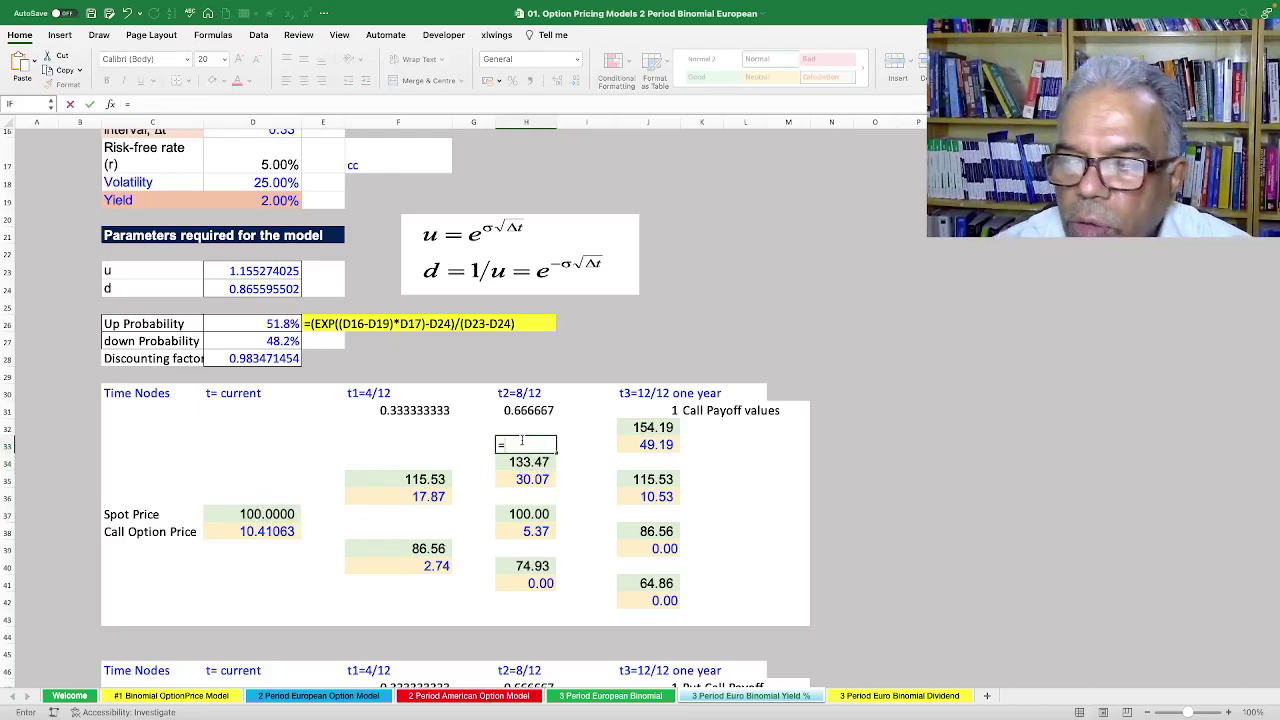
{"action": "type", "text": "*"}
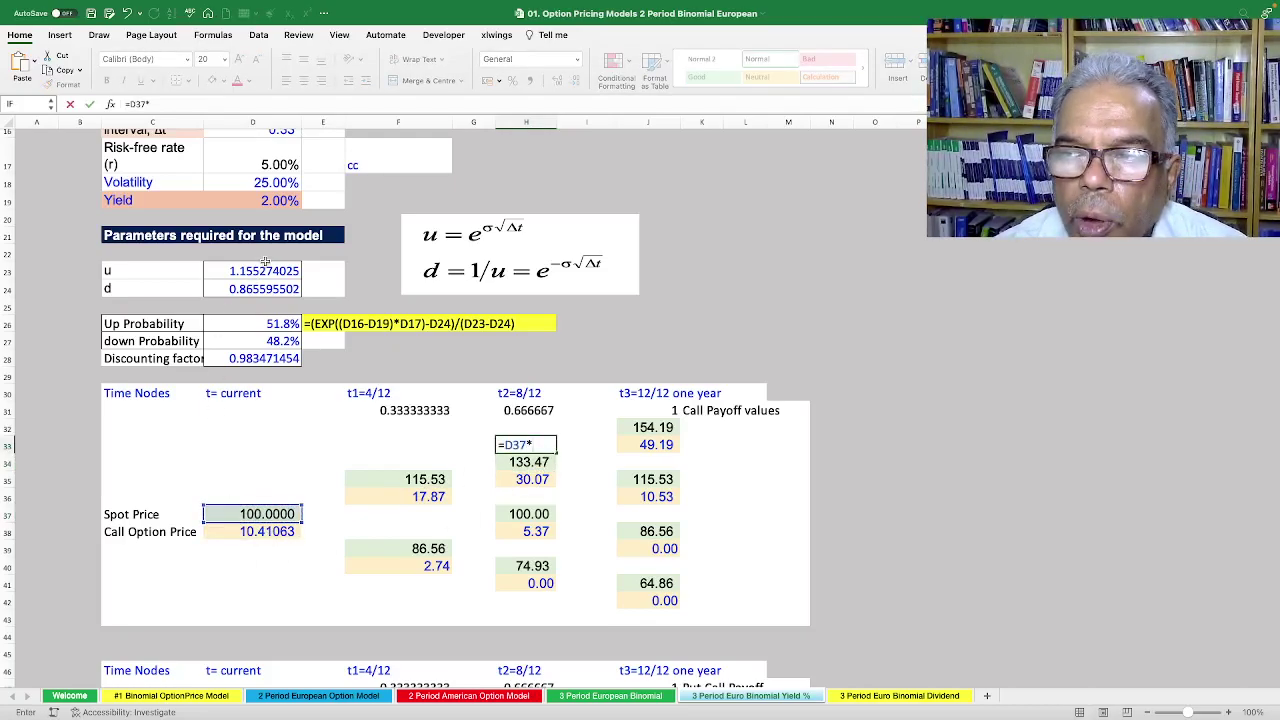
{"action": "left_click", "coordinate": [266, 271]}
{"action": "type", "text": "^"}
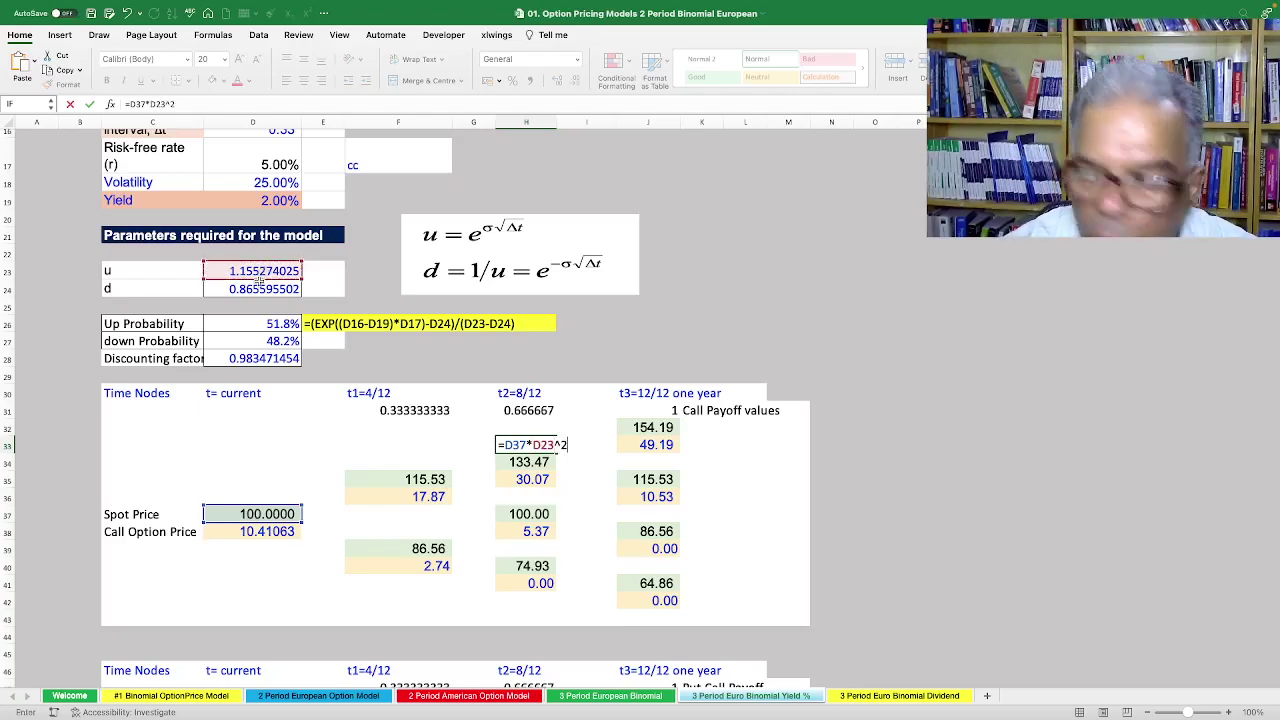
{"action": "type", "text": "2"}
{"action": "key", "text": "Return"}
{"action": "key", "text": "Up"}
{"action": "key", "text": "Delete"}
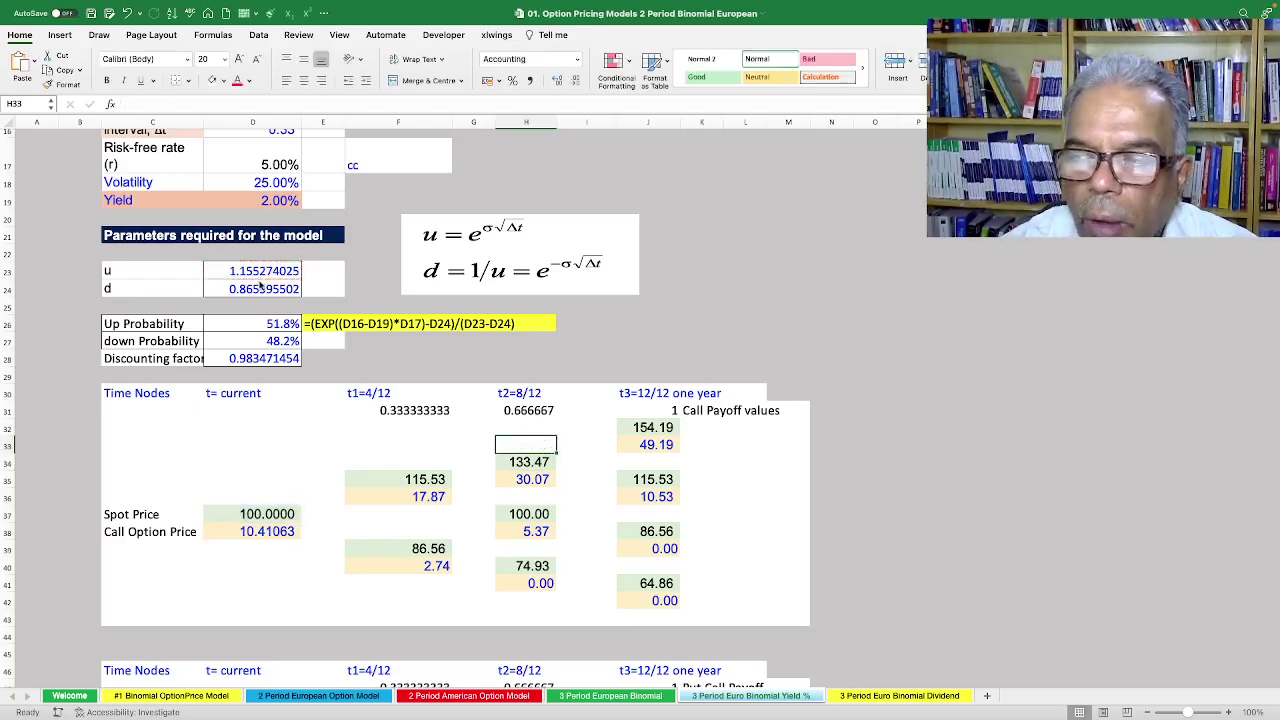
Inspect the highest t3 asset price formula in the call tree and the t2 price formula it builds on.
{"action": "left_click", "coordinate": [531, 460]}
{"action": "left_click", "coordinate": [638, 427]}
{"action": "double_click", "coordinate": [638, 427]}
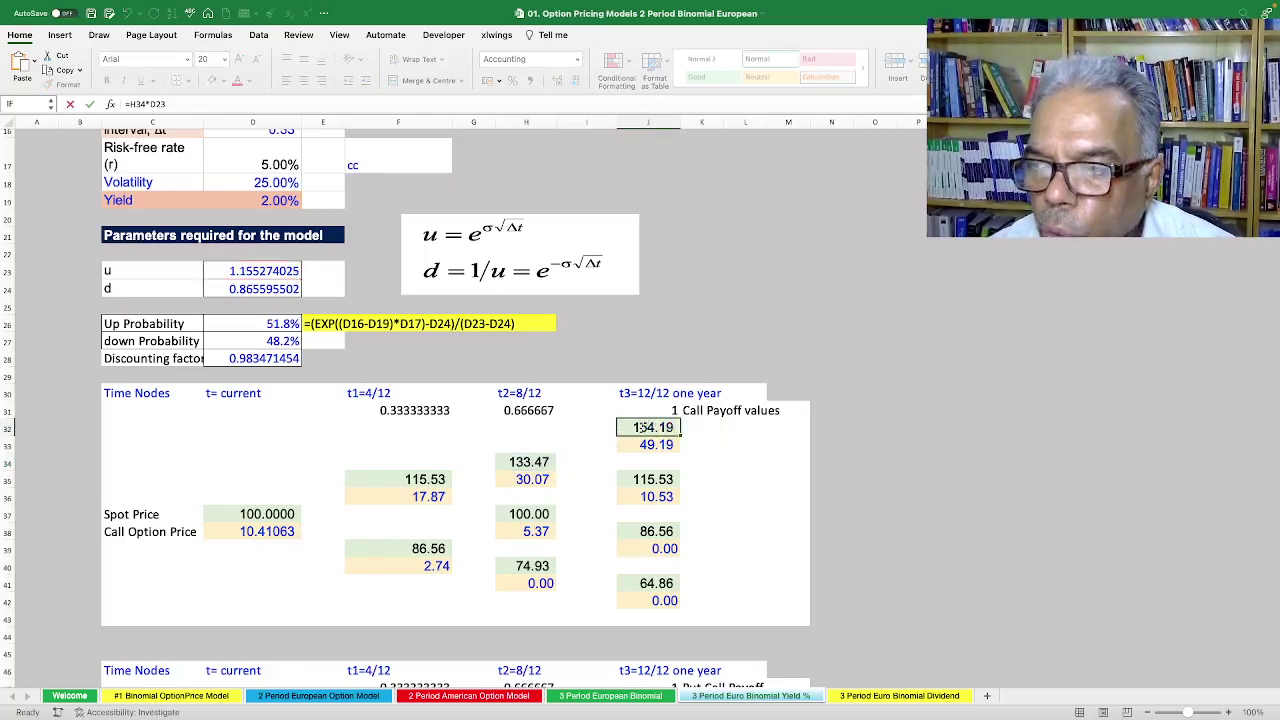
{"action": "key", "text": "Escape"}
{"action": "double_click", "coordinate": [532, 460]}
{"action": "key", "text": "Escape"}
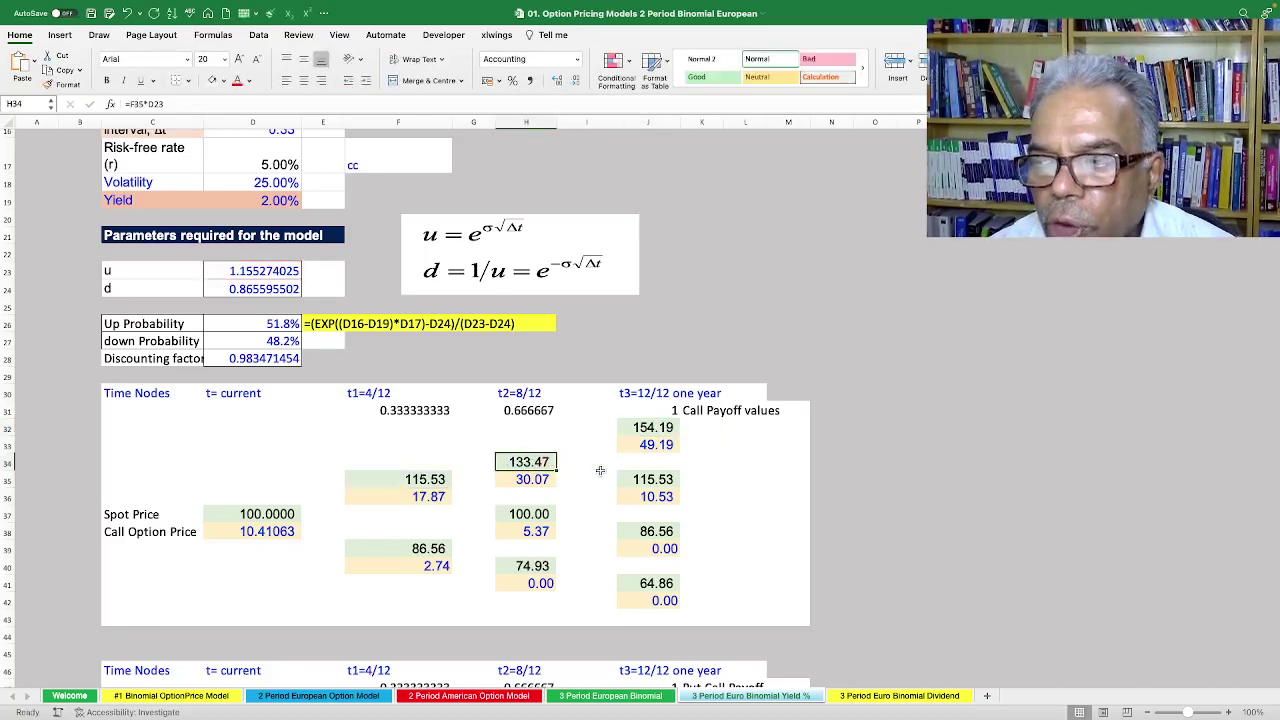
{"action": "double_click", "coordinate": [652, 430]}
{"action": "key", "text": "Escape"}
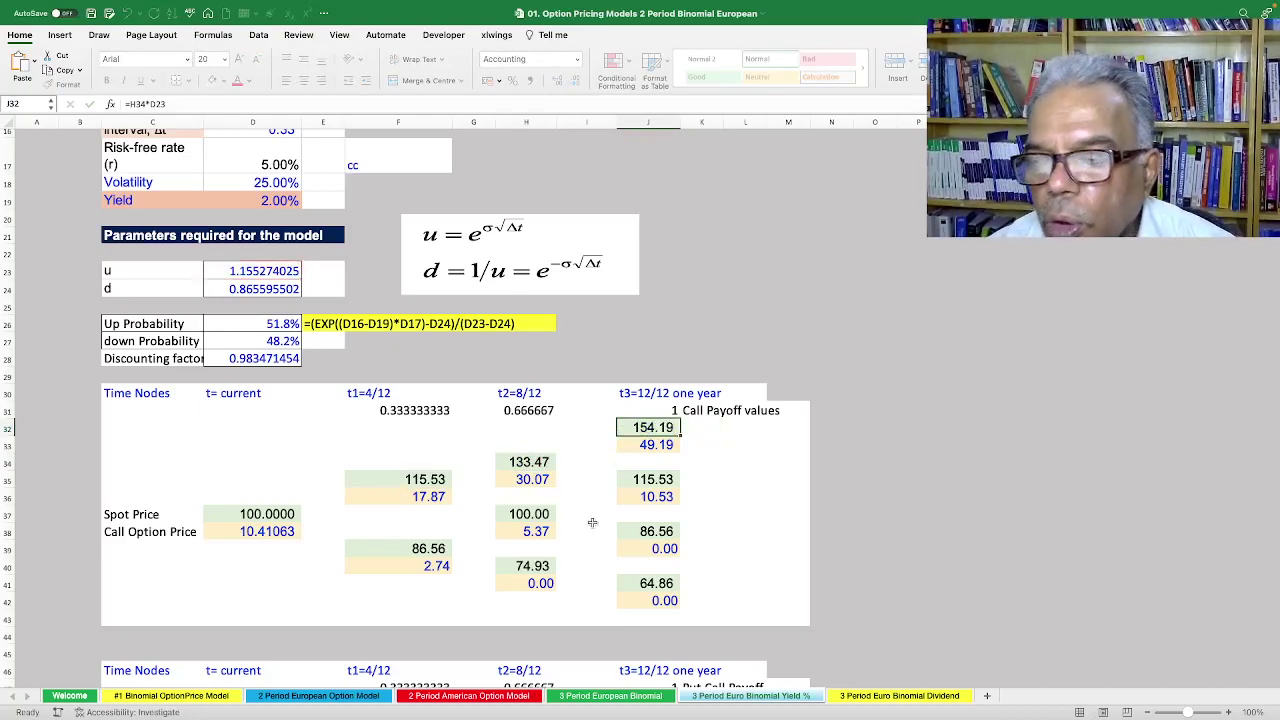
Examine the MAX payoff formula of the highest t3 node in the call tree.
{"action": "scroll", "coordinate": [595, 517], "scroll_direction": "down", "scroll_amount": 1}
{"action": "scroll", "coordinate": [595, 480], "scroll_direction": "up", "scroll_amount": 2}
{"action": "left_click", "coordinate": [661, 485]}
{"action": "double_click", "coordinate": [658, 485]}
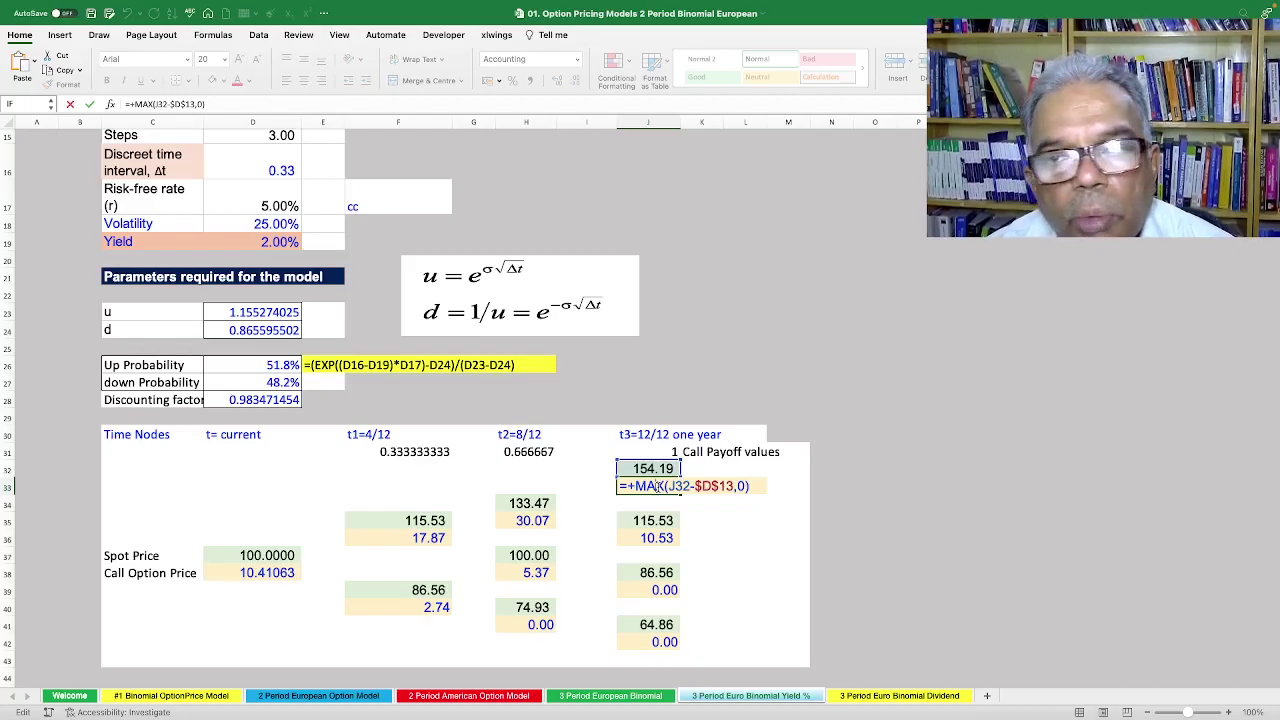
{"action": "key", "text": "Escape"}
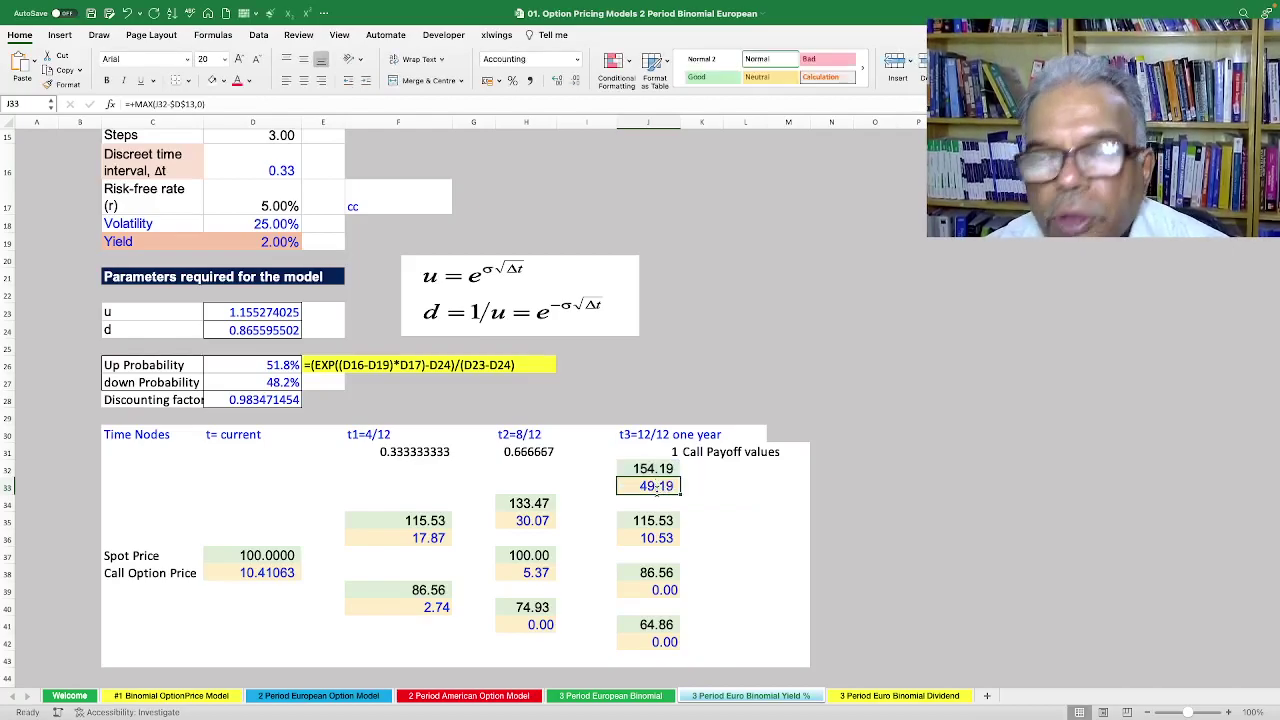
Trace the call payoff's components to the highest t3 asset price and the strike price input.
{"action": "scroll", "coordinate": [688, 556], "scroll_direction": "down", "scroll_amount": 5}
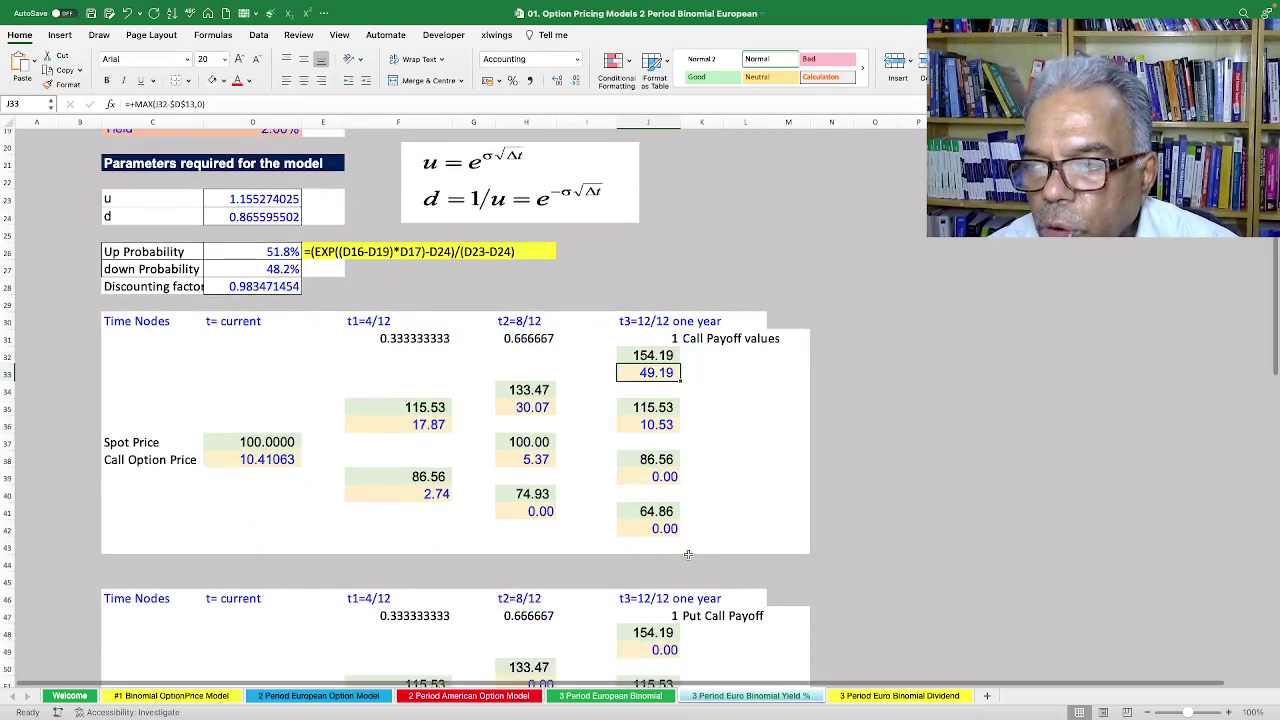
{"action": "left_click", "coordinate": [645, 425]}
{"action": "left_click", "coordinate": [651, 358]}
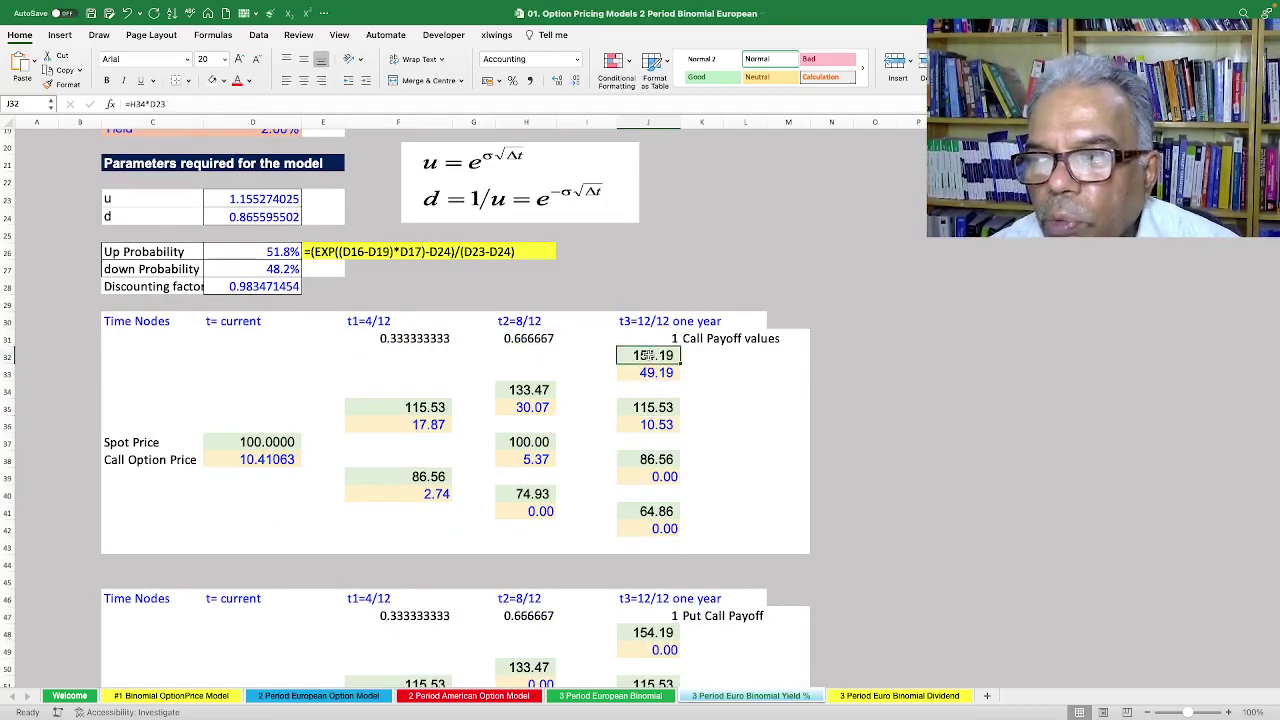
{"action": "scroll", "coordinate": [659, 491], "scroll_direction": "up", "scroll_amount": 4}
{"action": "left_click", "coordinate": [285, 266]}
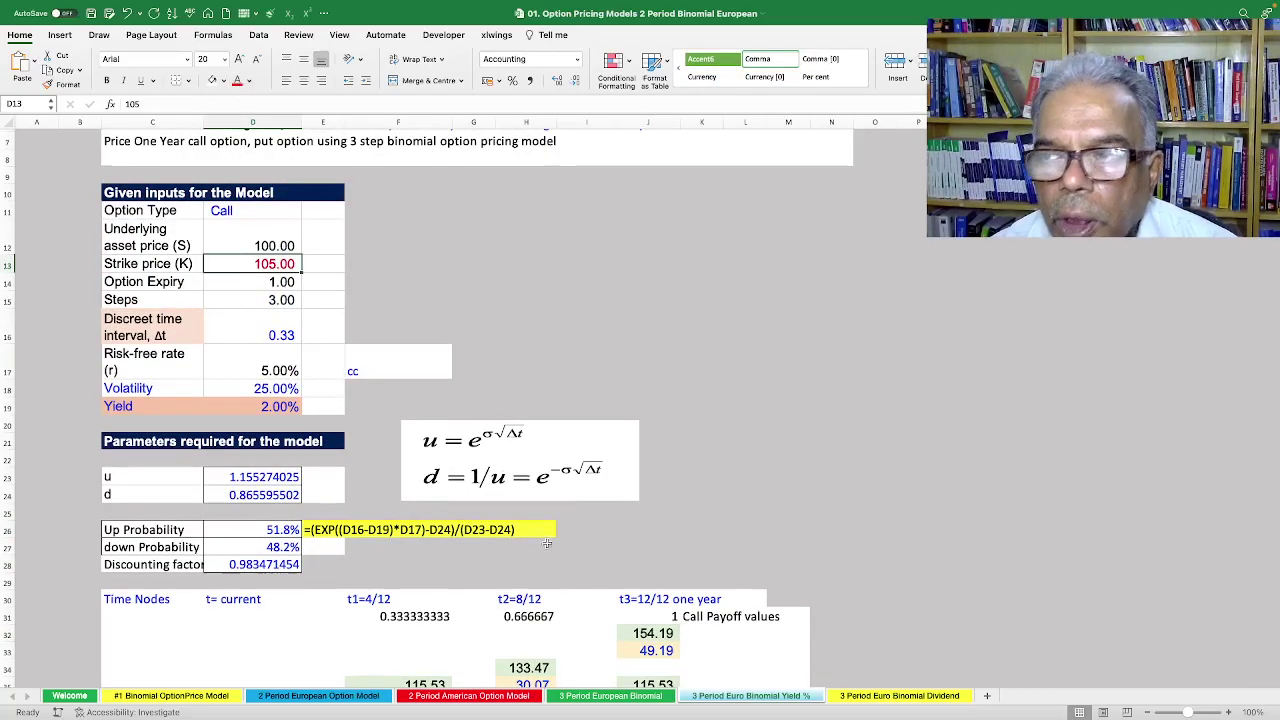
Check the call payoff formulas of all four t3 nodes.
{"action": "scroll", "coordinate": [546, 540], "scroll_direction": "down", "scroll_amount": 3}
{"action": "left_click", "coordinate": [650, 485]}
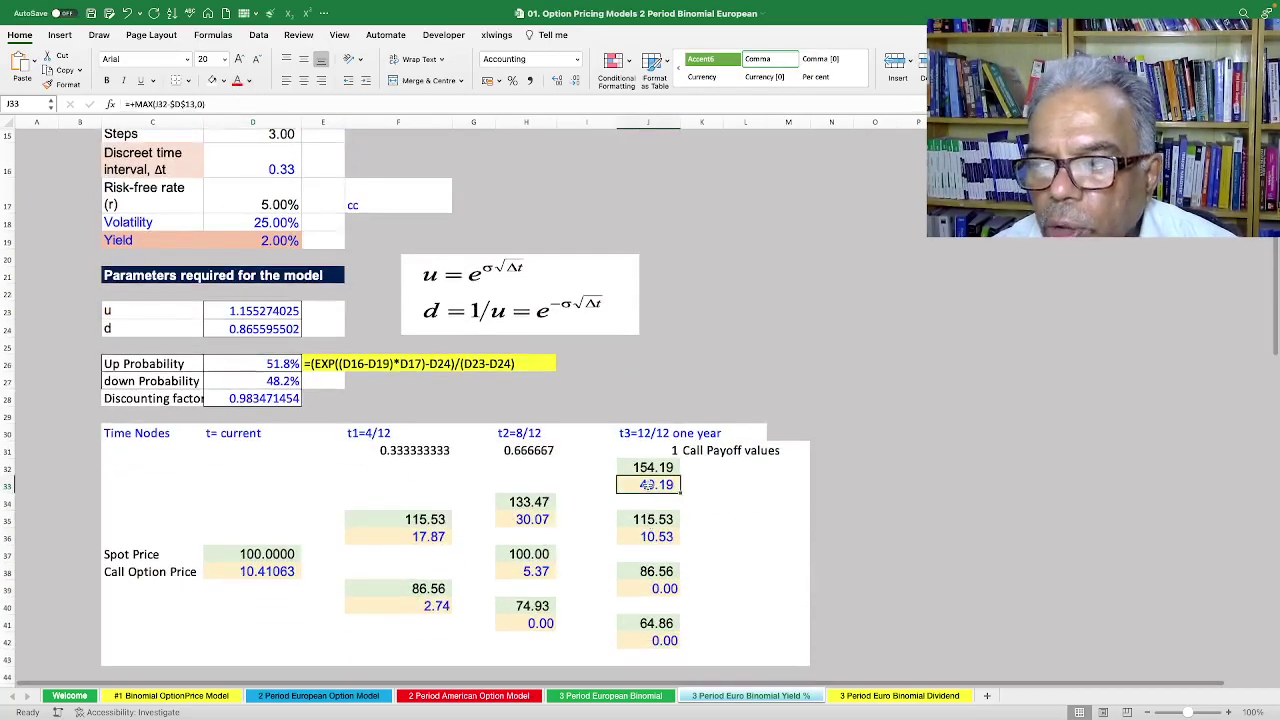
{"action": "left_click", "coordinate": [656, 538]}
{"action": "left_click", "coordinate": [662, 589]}
{"action": "left_click", "coordinate": [662, 641]}
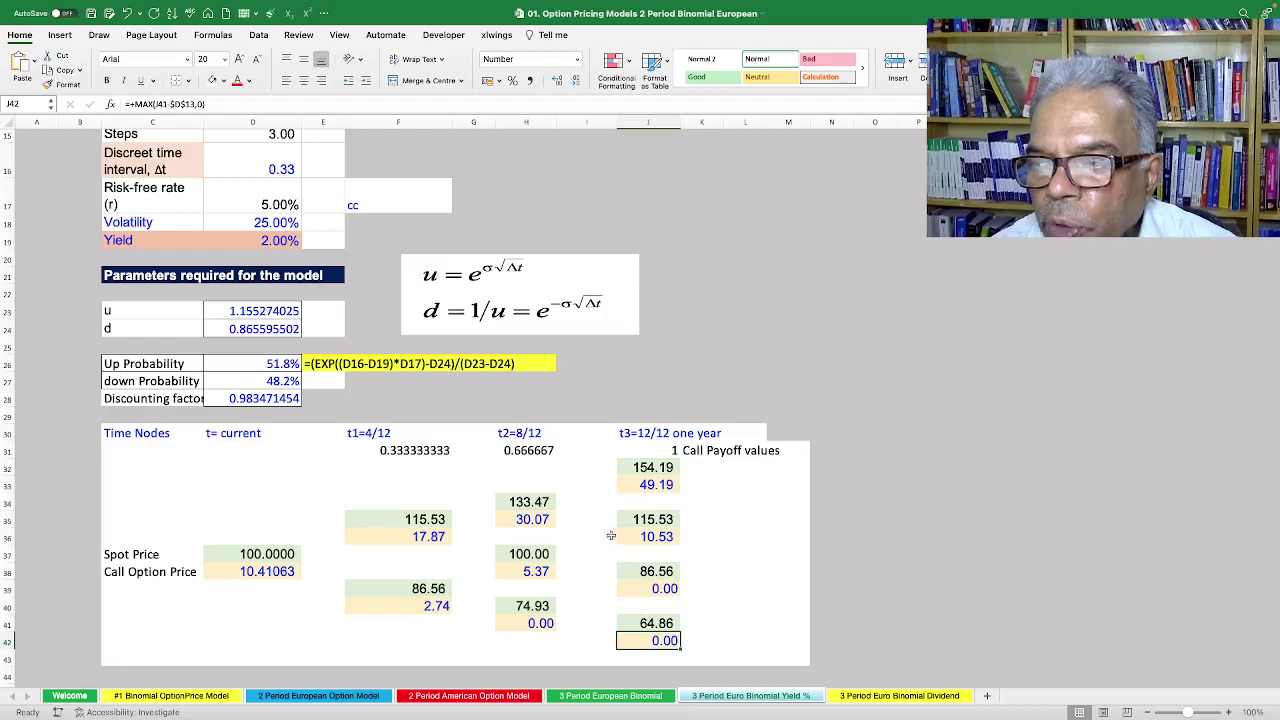
Inspect the upper and middle t2 call value formulas and trace the upper one to its t3 payoffs and up probability.
{"action": "left_click", "coordinate": [530, 518]}
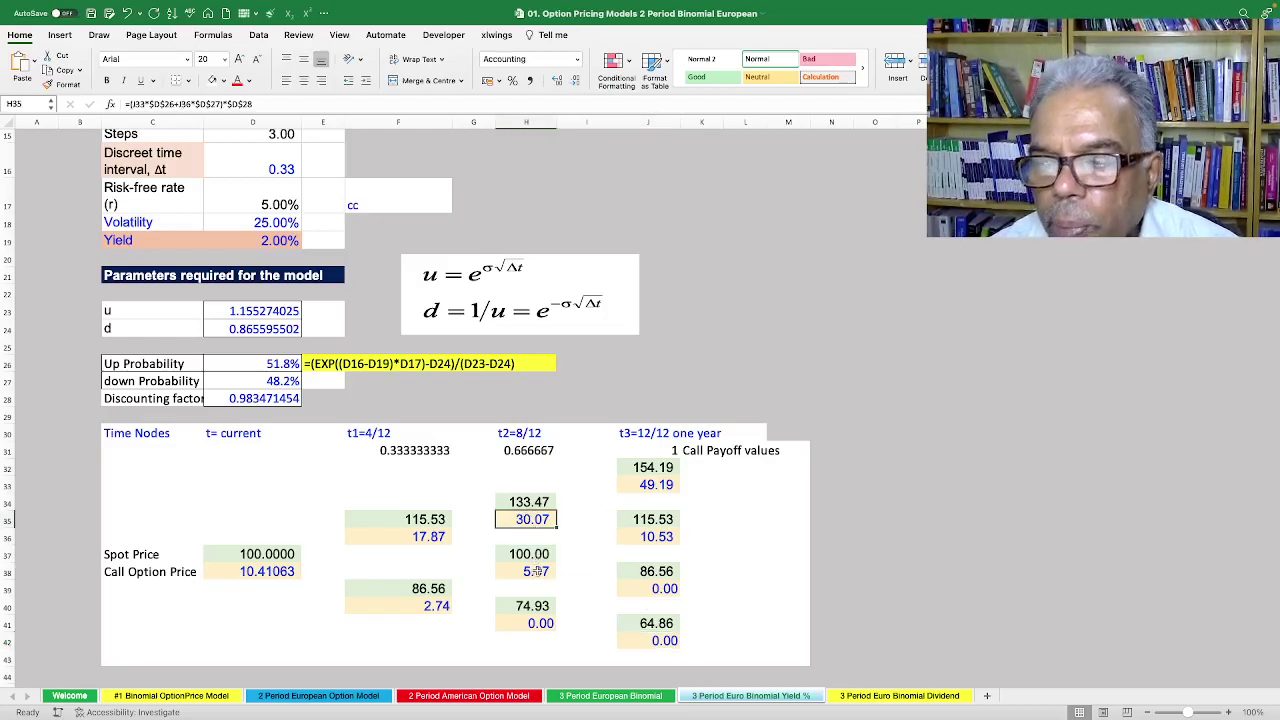
{"action": "double_click", "coordinate": [537, 571]}
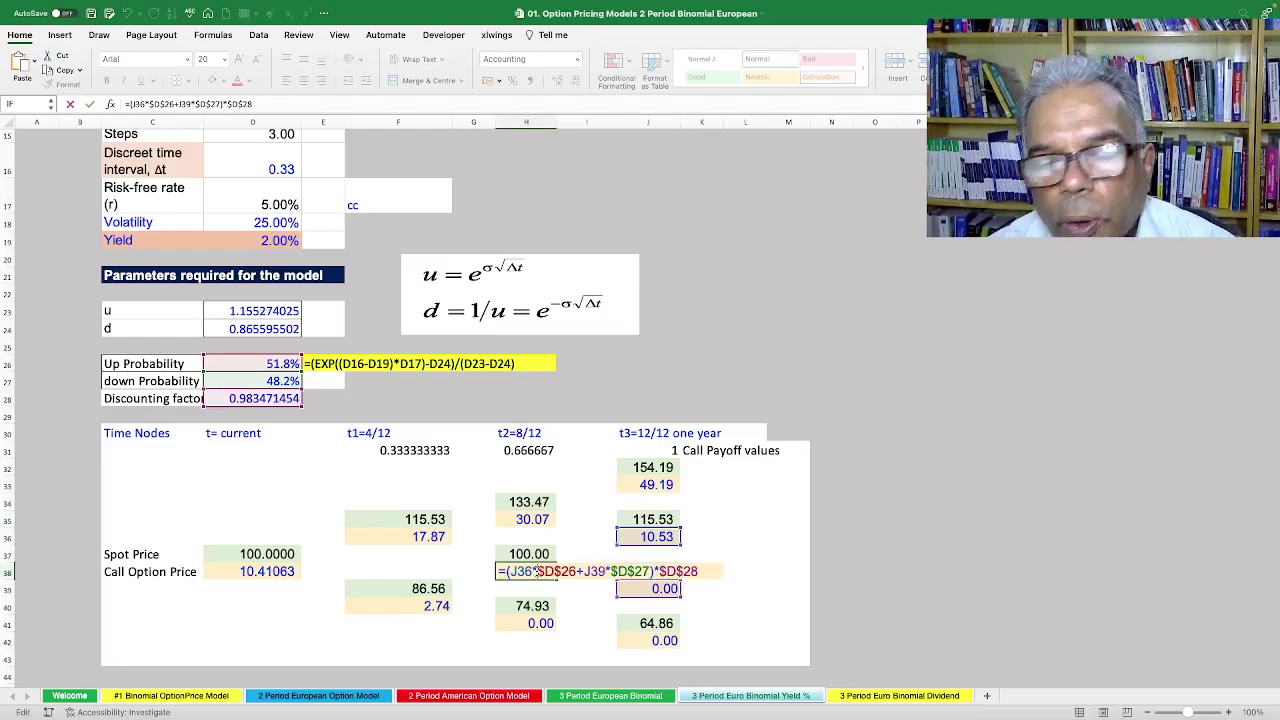
{"action": "key", "text": "Escape"}
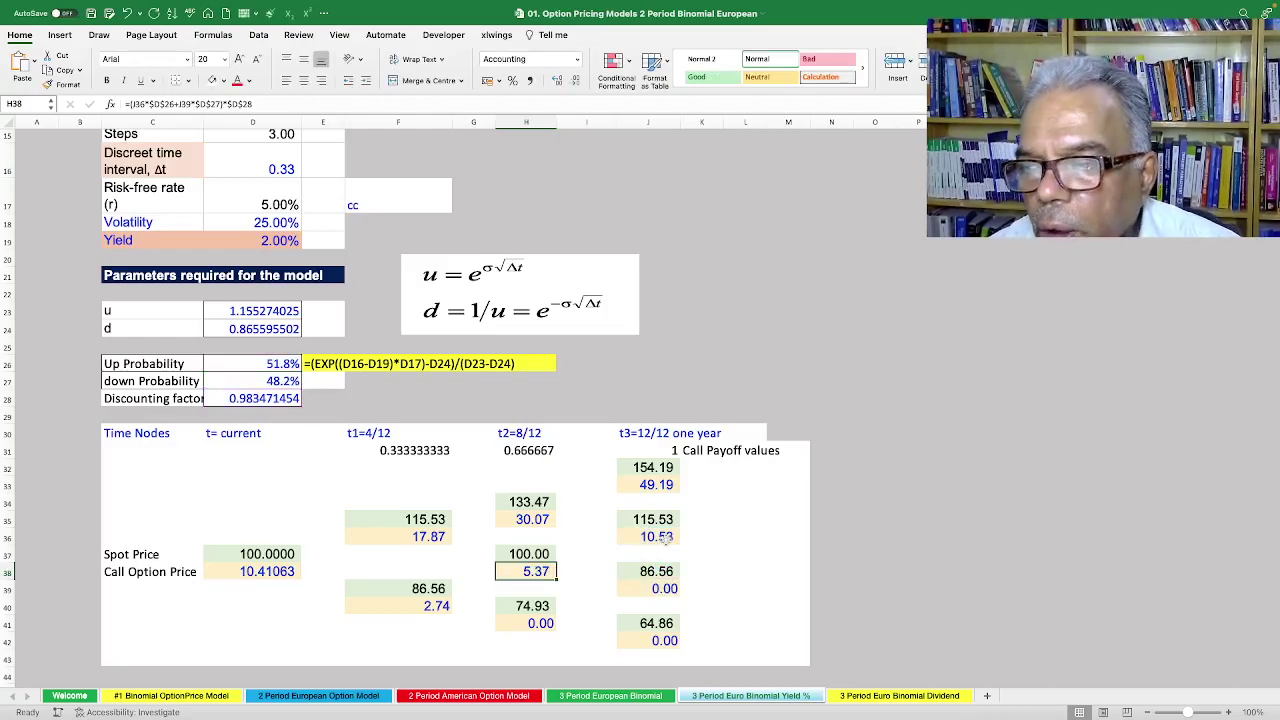
{"action": "left_click", "coordinate": [650, 484]}
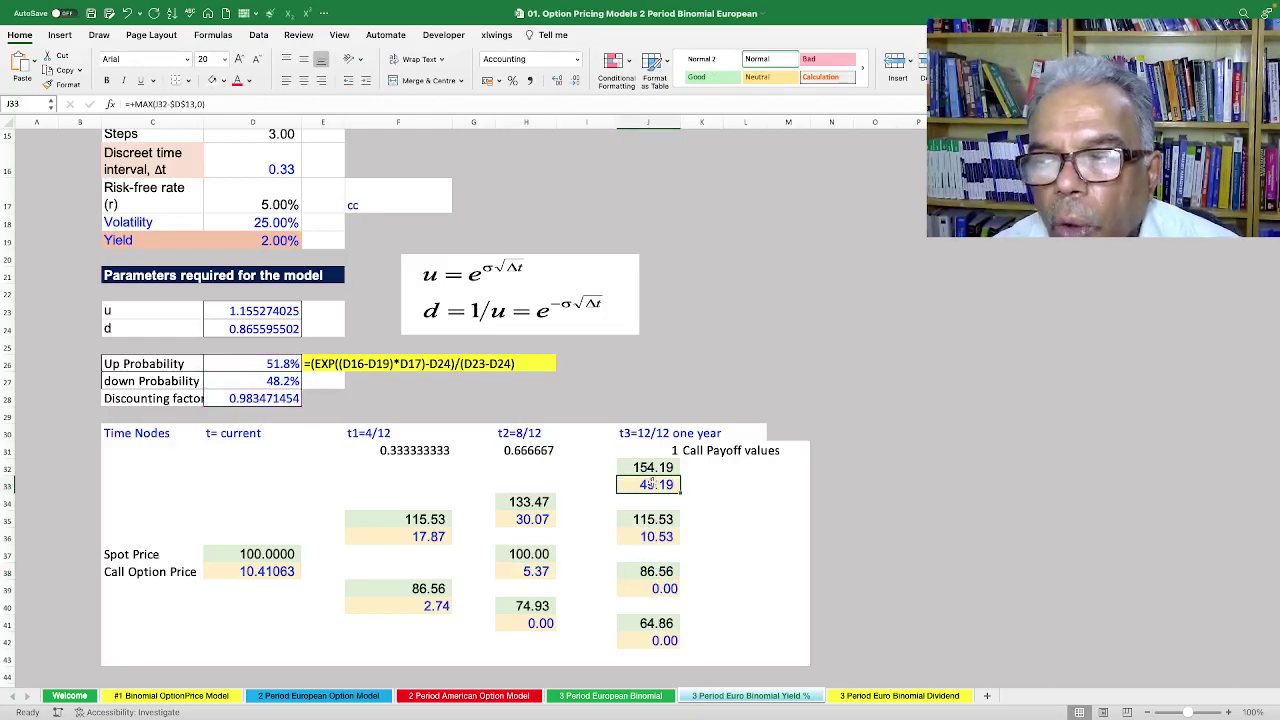
{"action": "left_click", "coordinate": [252, 366]}
{"action": "left_click", "coordinate": [655, 536]}
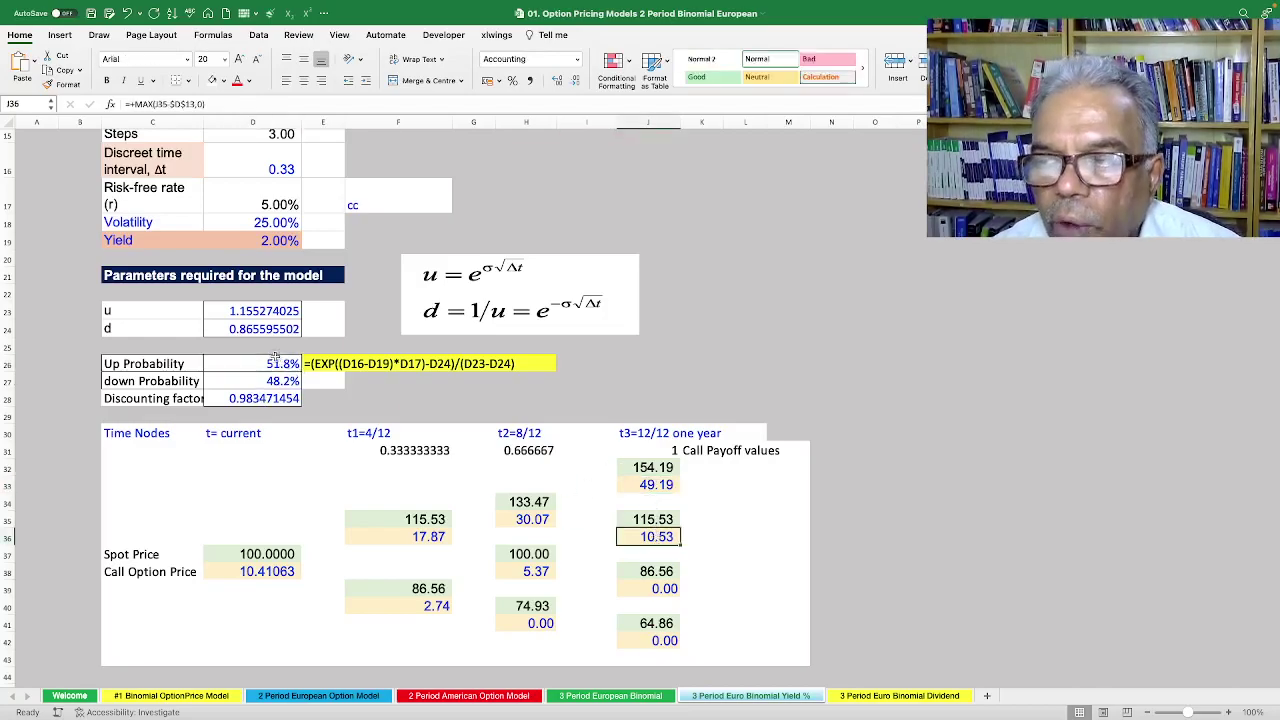
Compare the discounted expected value formulas of the three t2 call nodes.
{"action": "left_click", "coordinate": [521, 520]}
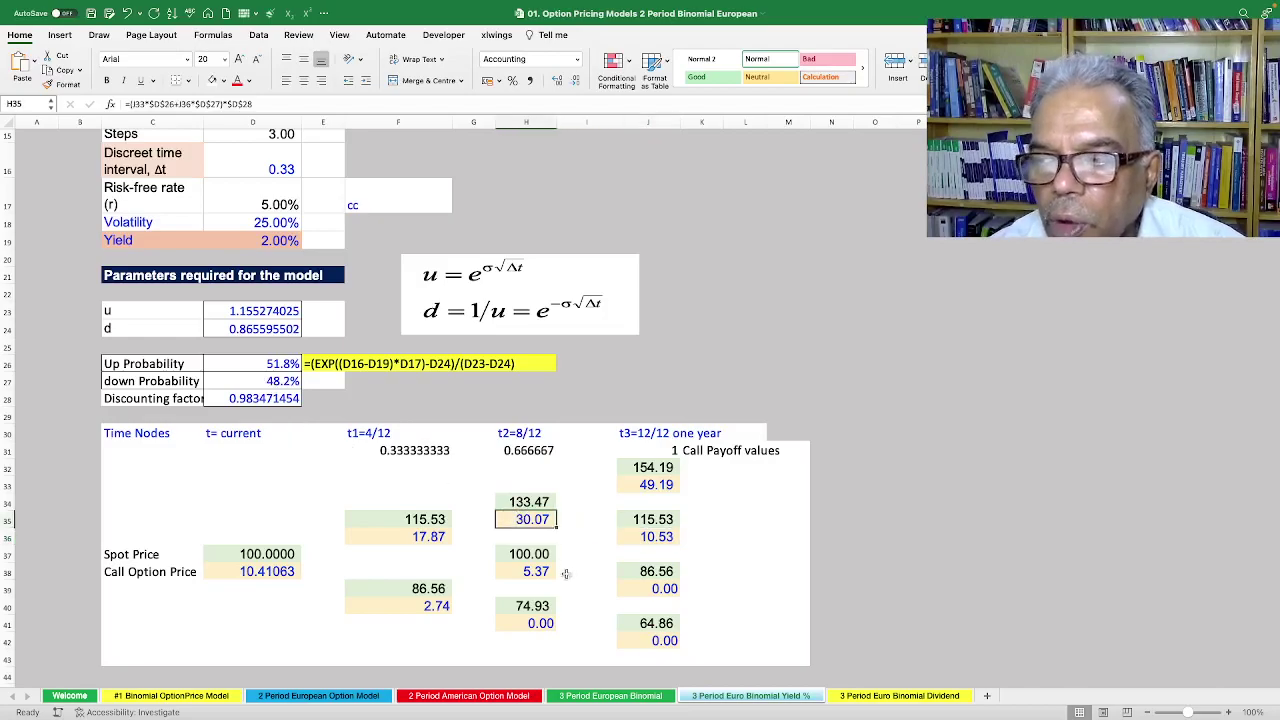
{"action": "left_click", "coordinate": [541, 567]}
{"action": "left_click", "coordinate": [539, 623]}
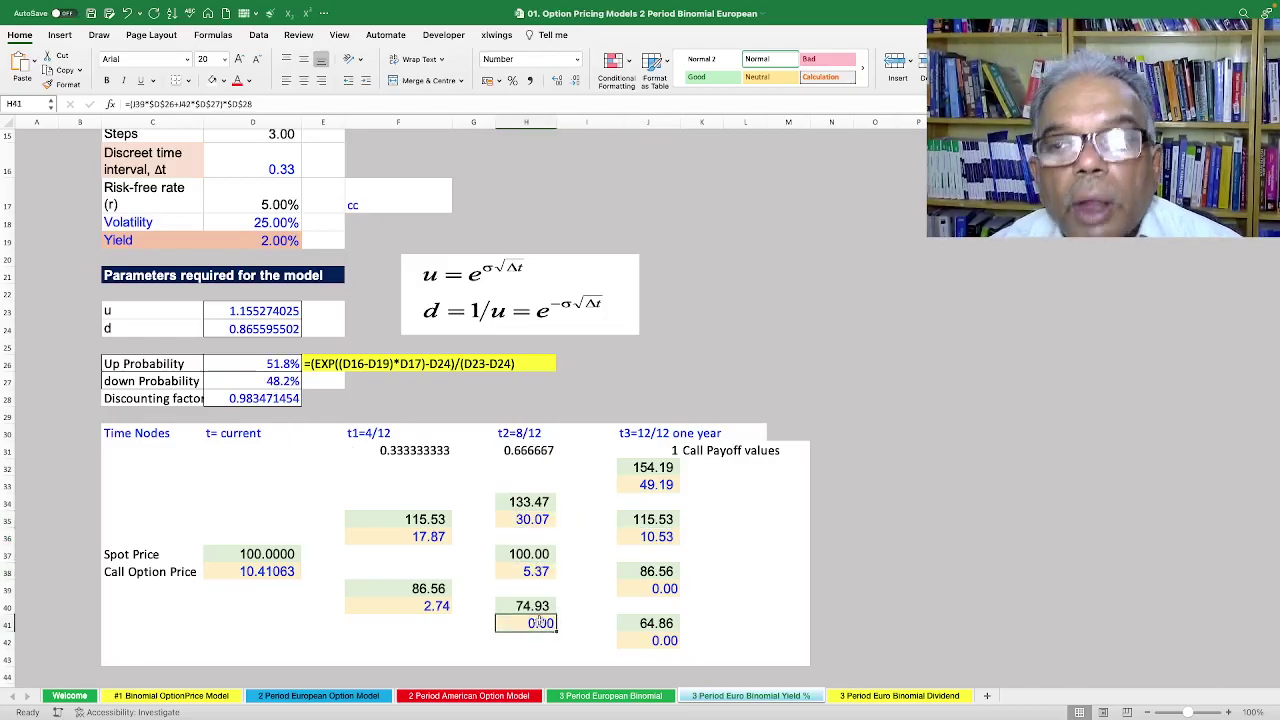
{"action": "left_click", "coordinate": [531, 520]}
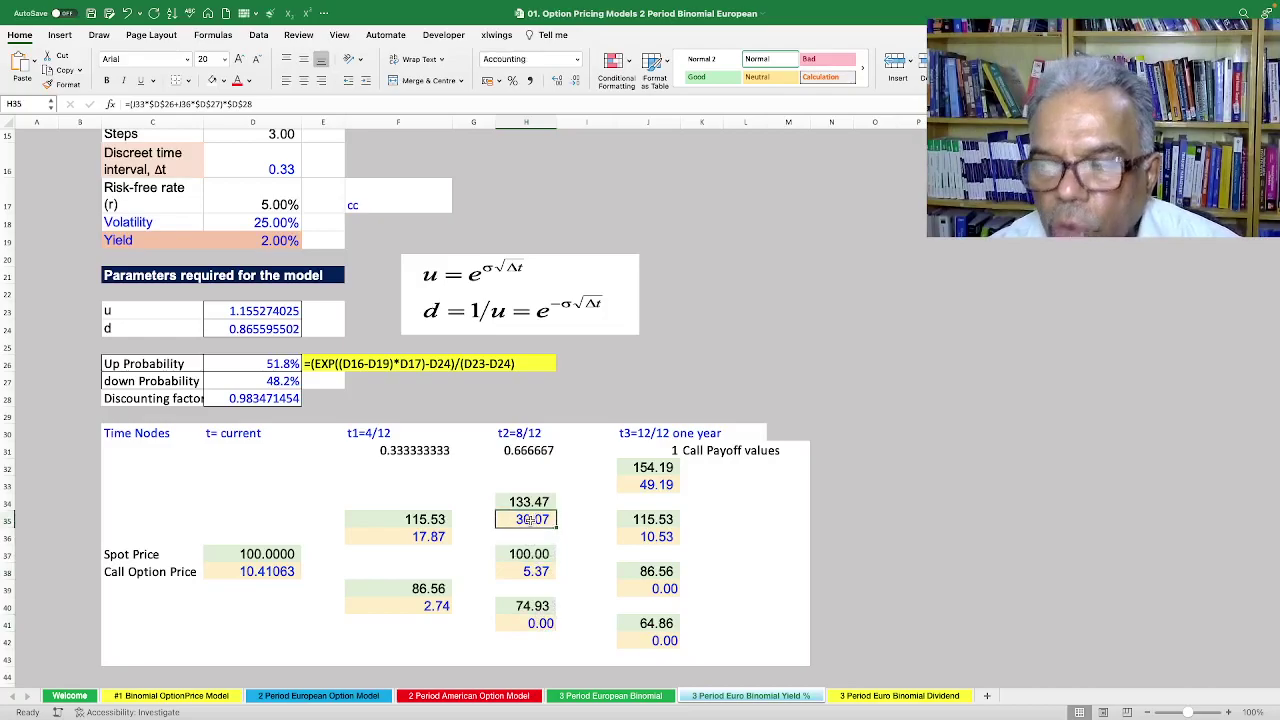
Inspect the call value formulas of both t1 nodes and the current call option price.
{"action": "double_click", "coordinate": [450, 534]}
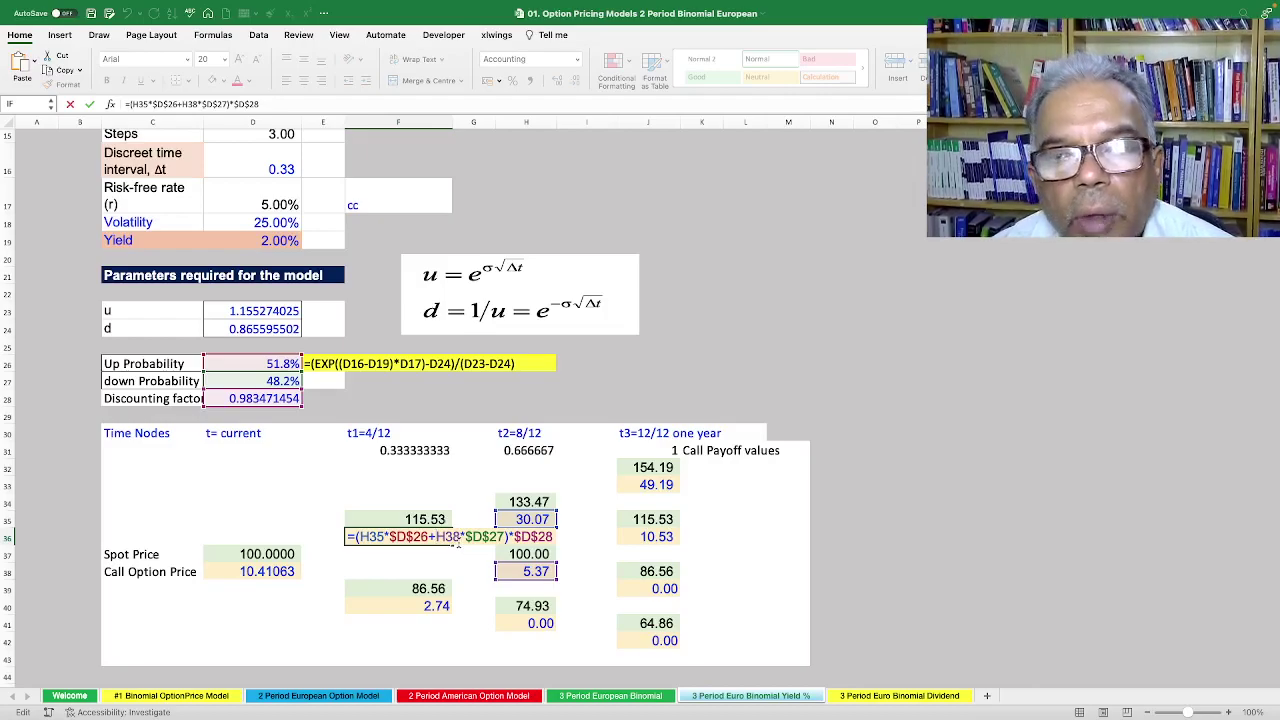
{"action": "key", "text": "Escape"}
{"action": "left_click", "coordinate": [420, 606]}
{"action": "left_click", "coordinate": [268, 571]}
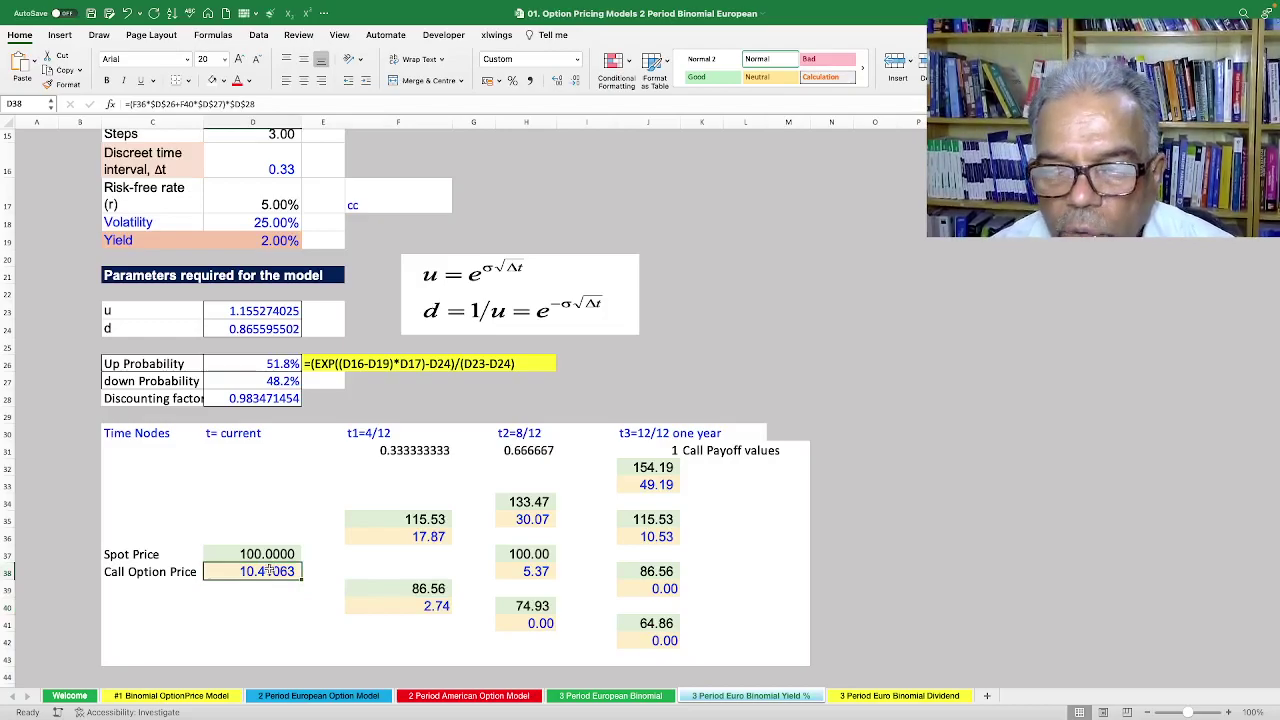
Compare the discounted expected value formulas of the current call option price and the current put option price.
{"action": "double_click", "coordinate": [268, 571]}
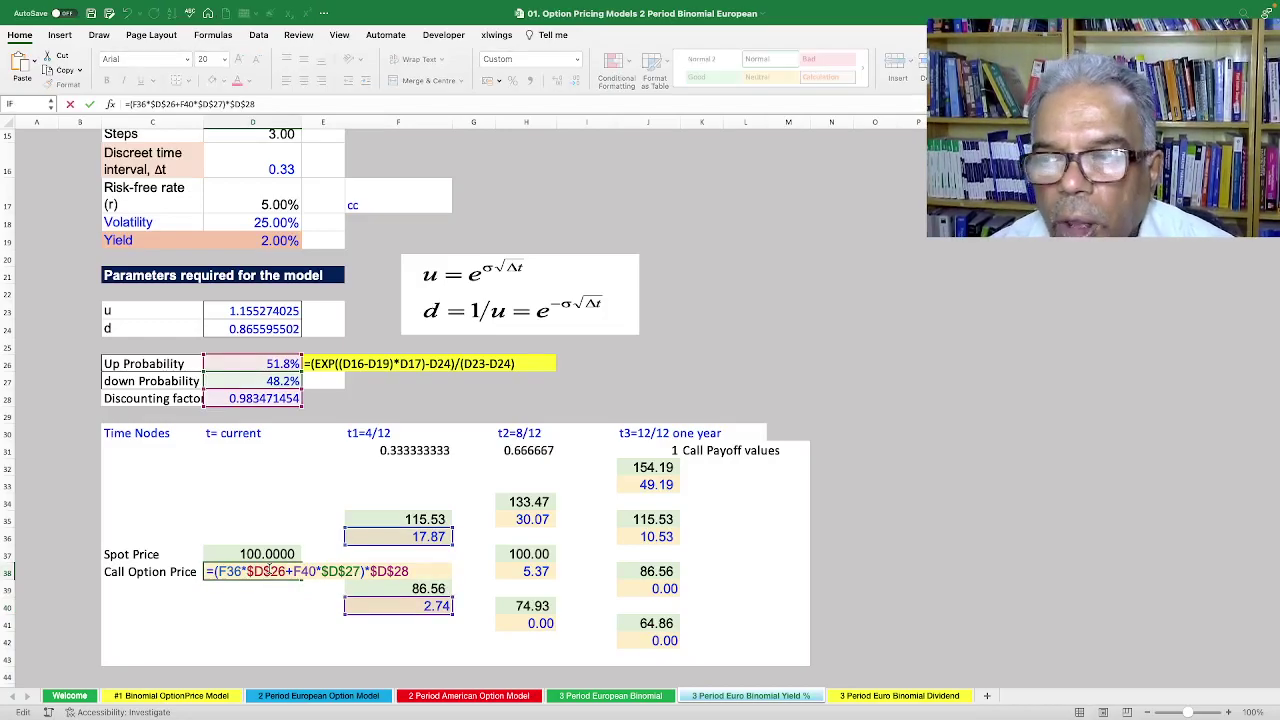
{"action": "key", "text": "Escape"}
{"action": "scroll", "coordinate": [269, 572], "scroll_direction": "down", "scroll_amount": 3}
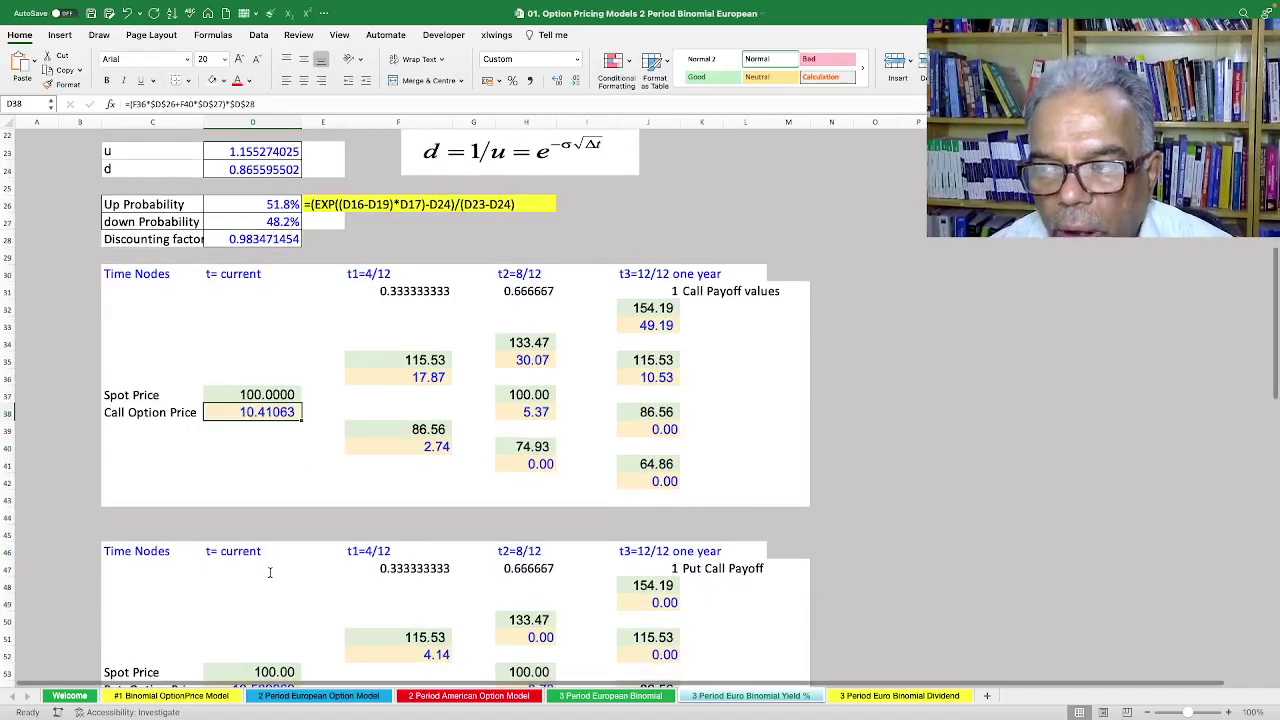
{"action": "scroll", "coordinate": [269, 572], "scroll_direction": "down", "scroll_amount": 3}
{"action": "left_click", "coordinate": [245, 520]}
{"action": "double_click", "coordinate": [245, 520]}
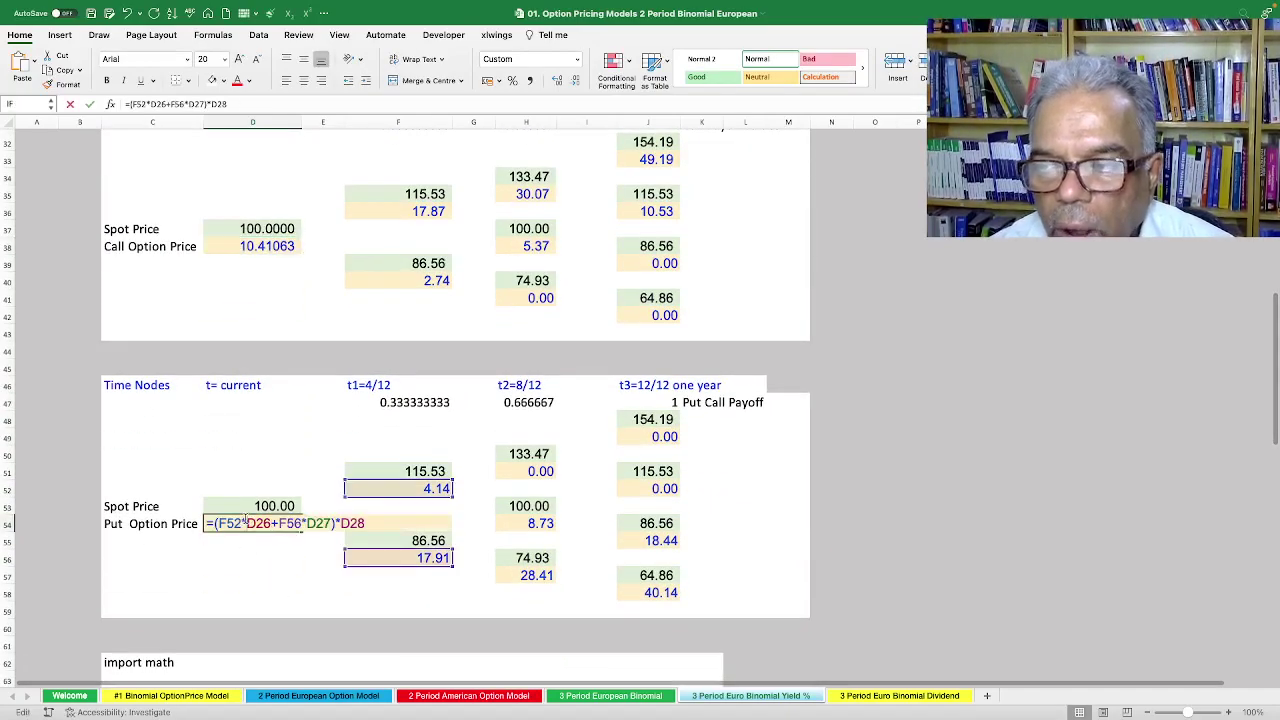
{"action": "key", "text": "Escape"}
{"action": "scroll", "coordinate": [270, 545], "scroll_direction": "up", "scroll_amount": 3}
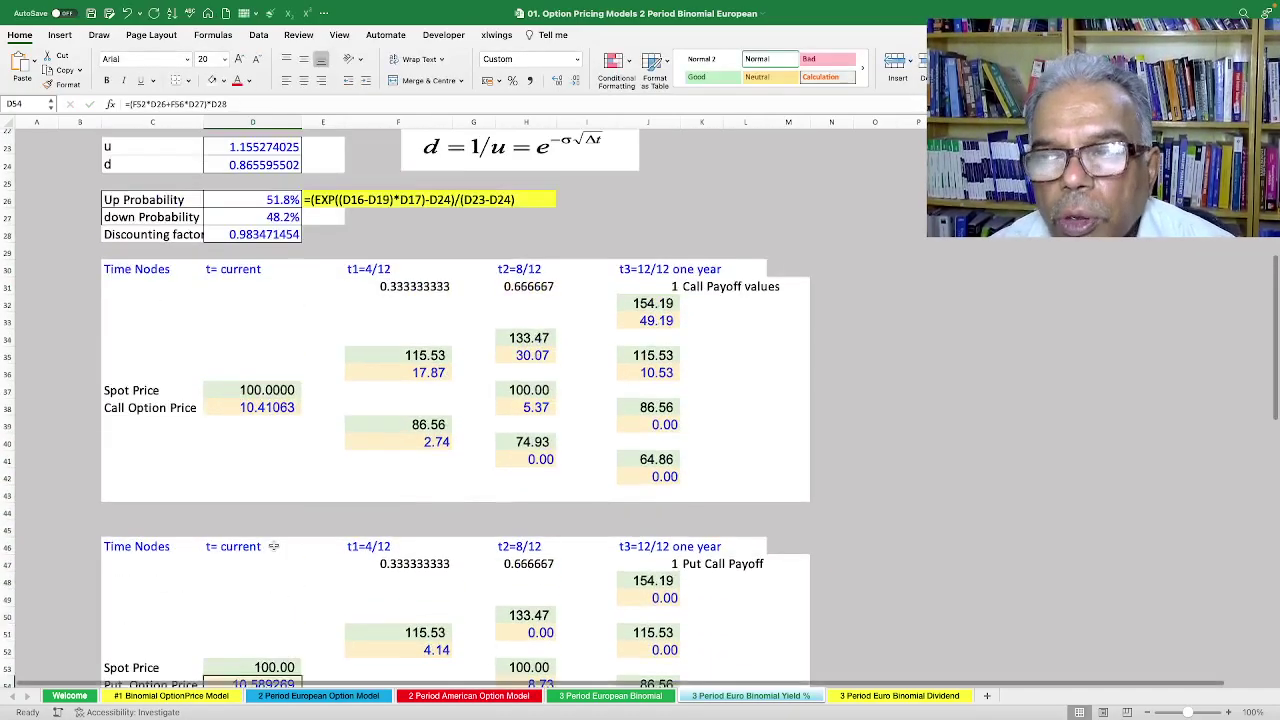
Compare the payoff formula of the uppermost t3 node in the put tree with its counterpart in the call tree.
{"action": "scroll", "coordinate": [273, 546], "scroll_direction": "down", "scroll_amount": 4}
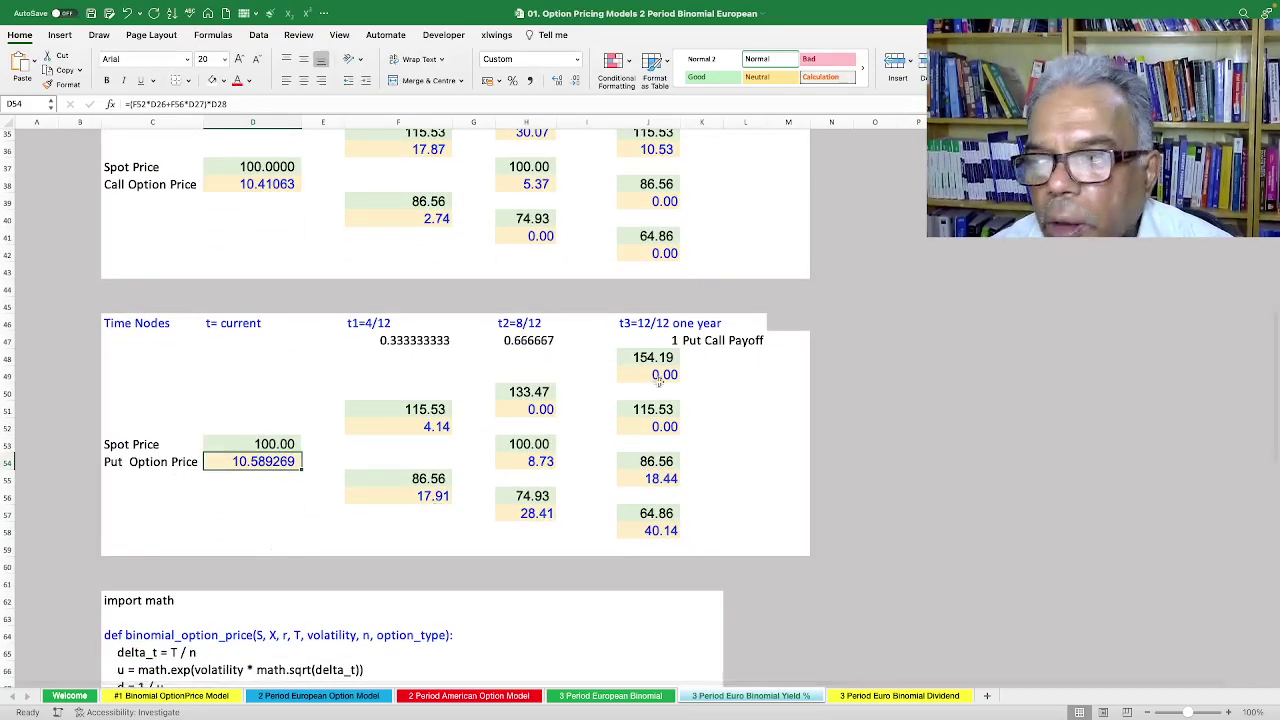
{"action": "left_click", "coordinate": [665, 376]}
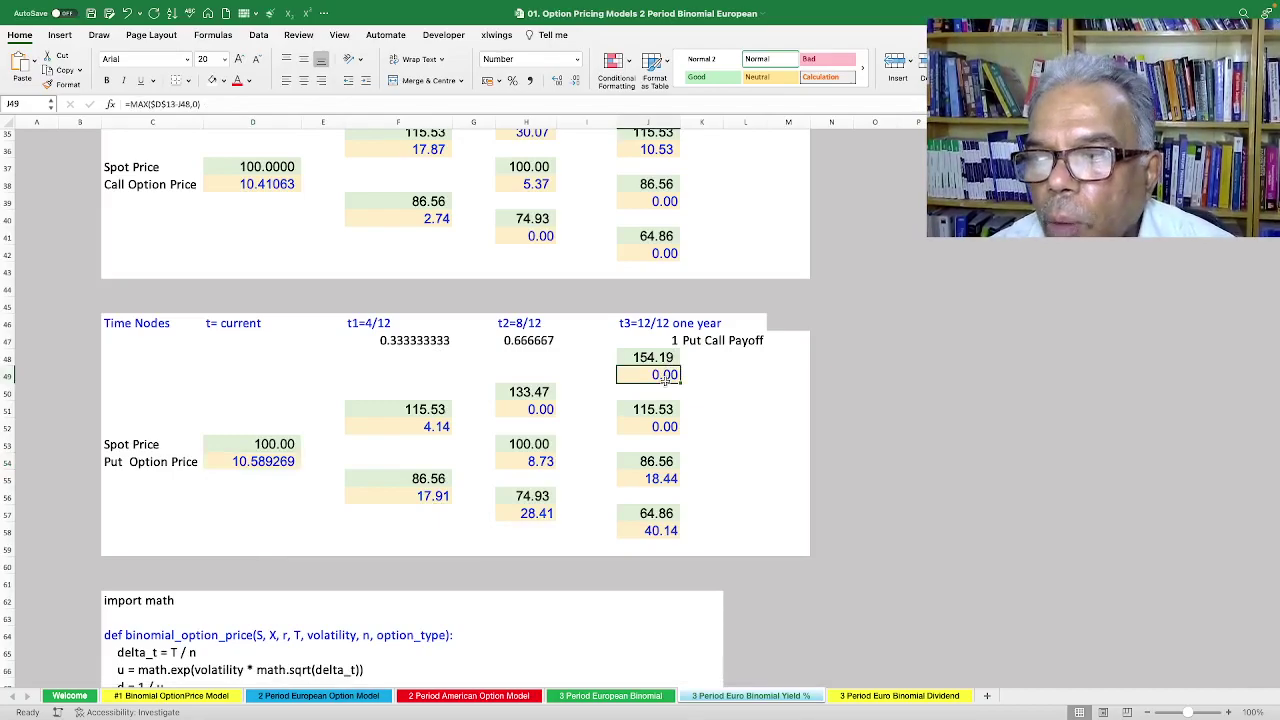
{"action": "scroll", "coordinate": [560, 440], "scroll_direction": "up", "scroll_amount": 3}
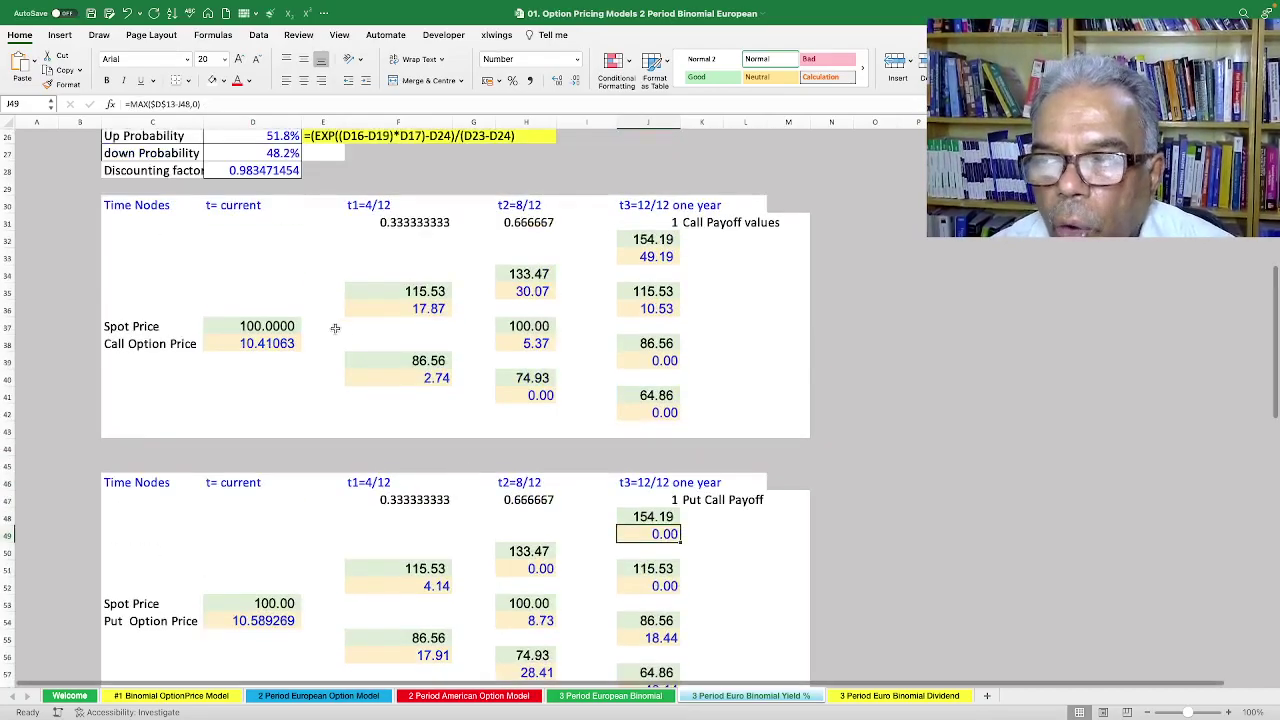
{"action": "left_click", "coordinate": [285, 346]}
{"action": "left_click", "coordinate": [636, 258]}
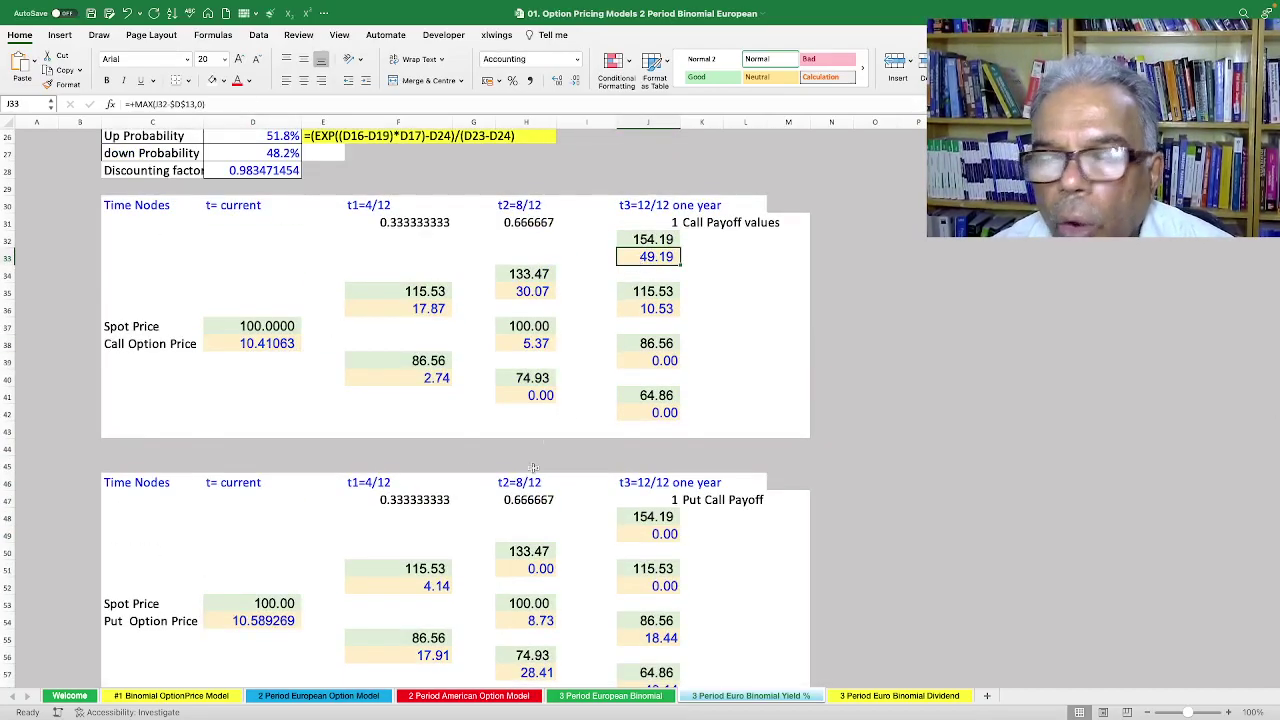
{"action": "scroll", "coordinate": [530, 480], "scroll_direction": "down", "scroll_amount": 4}
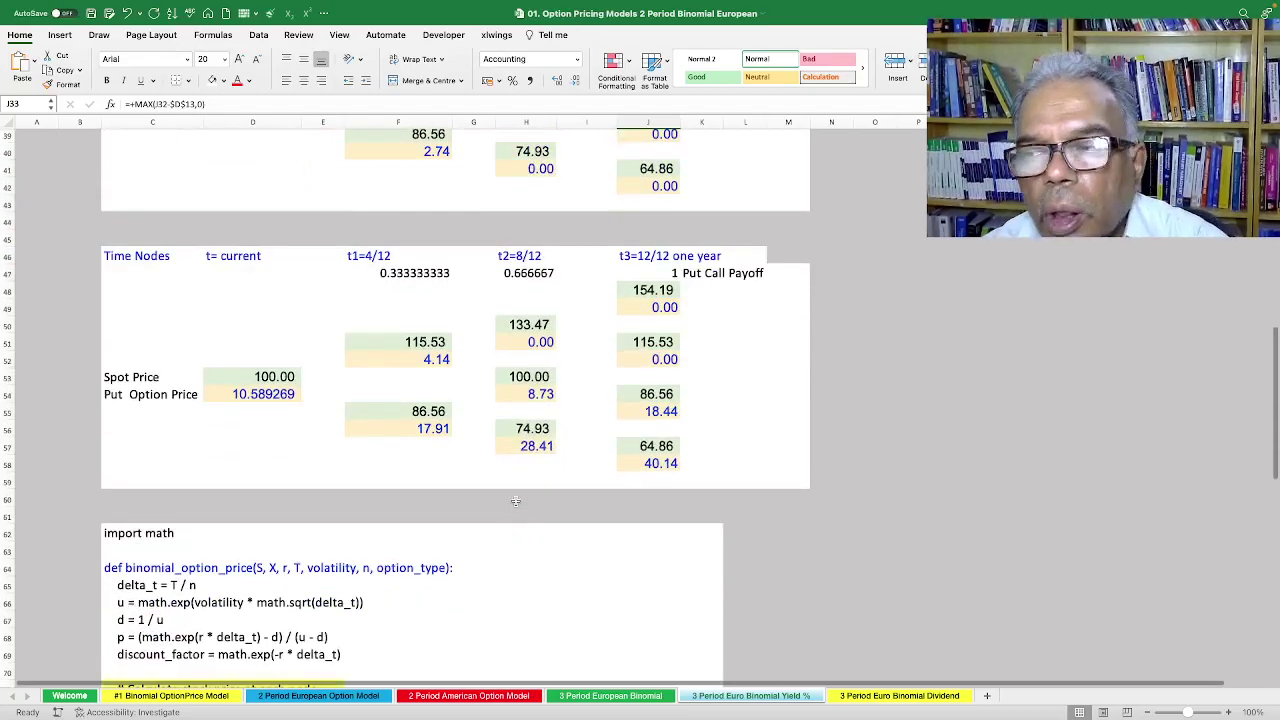
Recheck the yield input and the up probability formula that uses it.
{"action": "scroll", "coordinate": [515, 496], "scroll_direction": "up", "scroll_amount": 1}
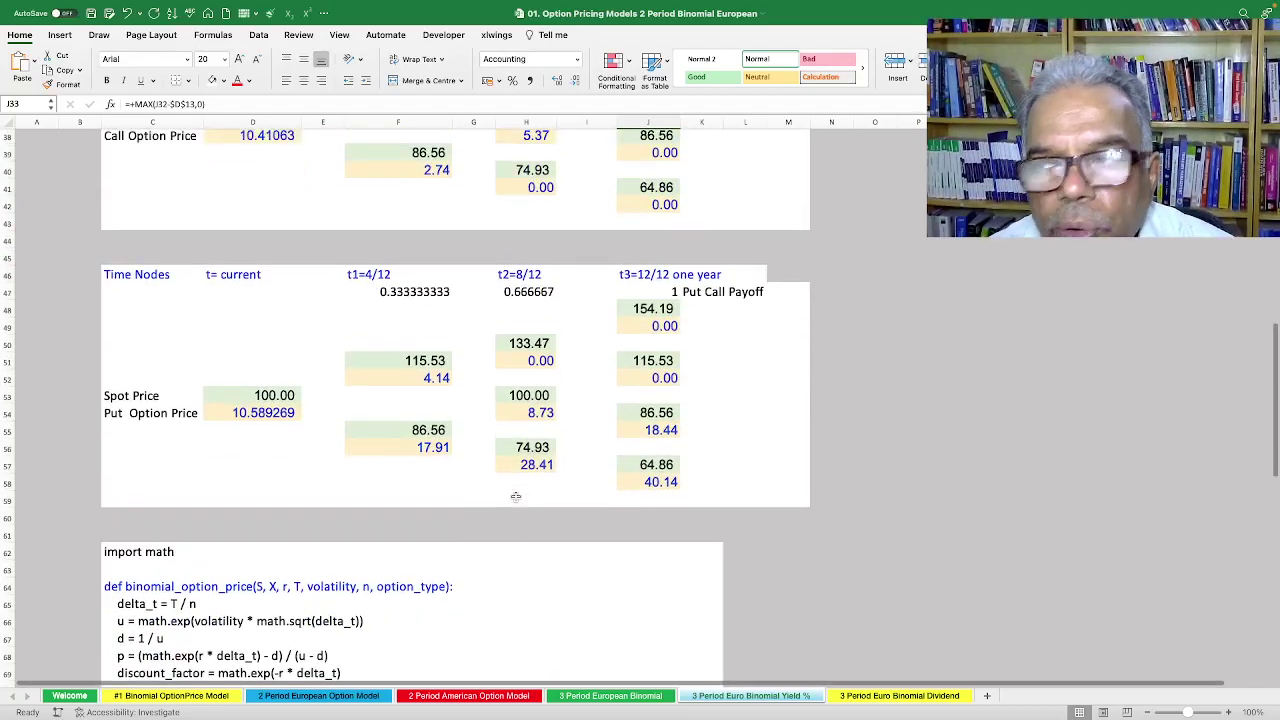
{"action": "scroll", "coordinate": [515, 496], "scroll_direction": "up", "scroll_amount": 11}
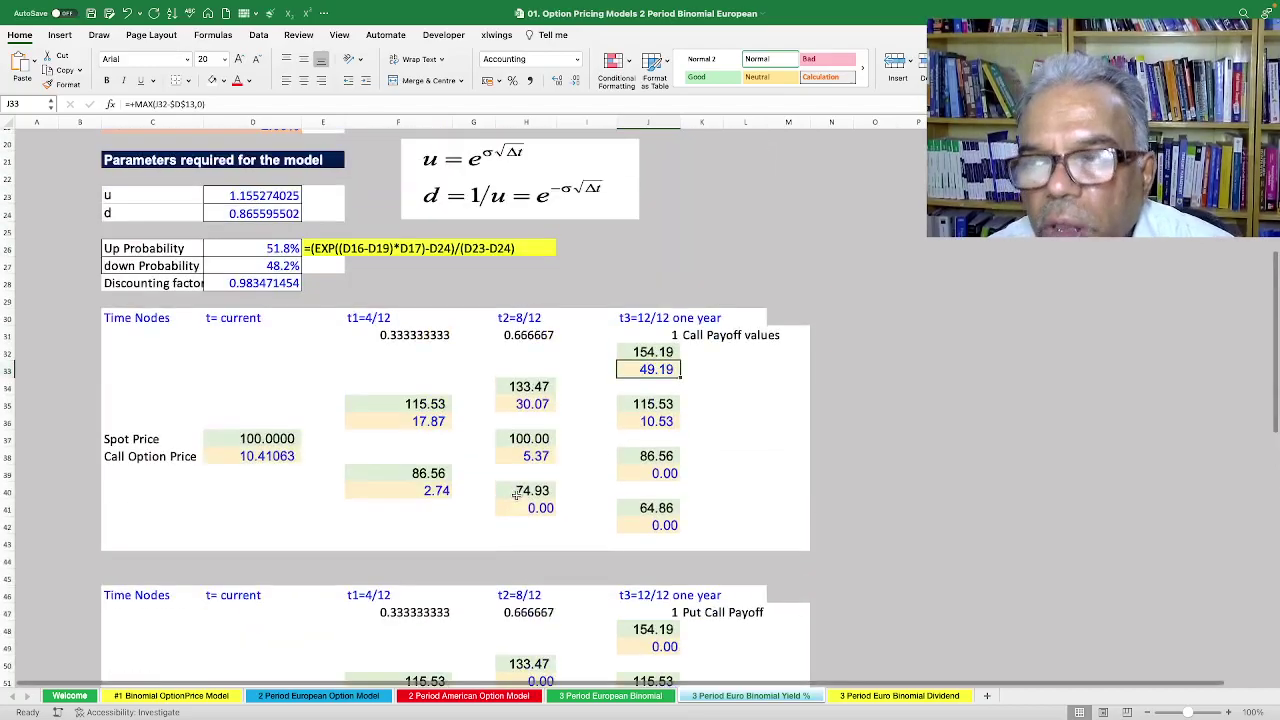
{"action": "left_click", "coordinate": [284, 447]}
{"action": "scroll", "coordinate": [440, 592], "scroll_direction": "down", "scroll_amount": 3}
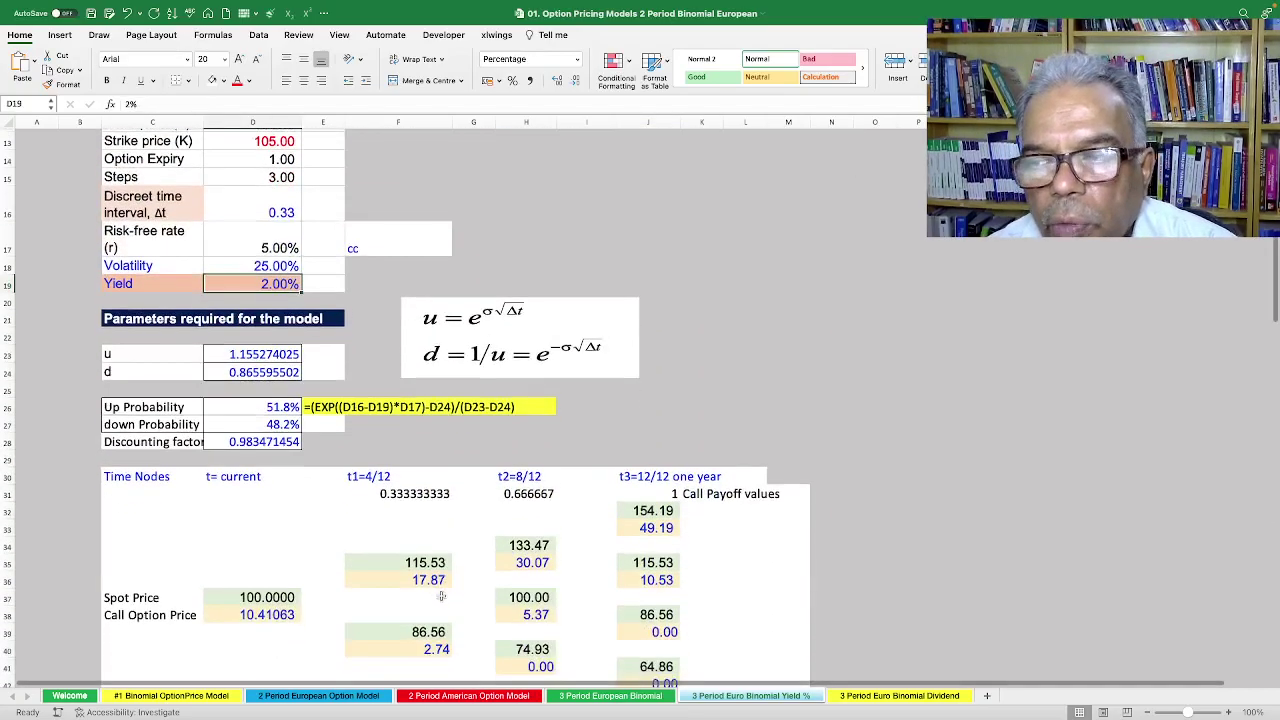
{"action": "left_click", "coordinate": [224, 408]}
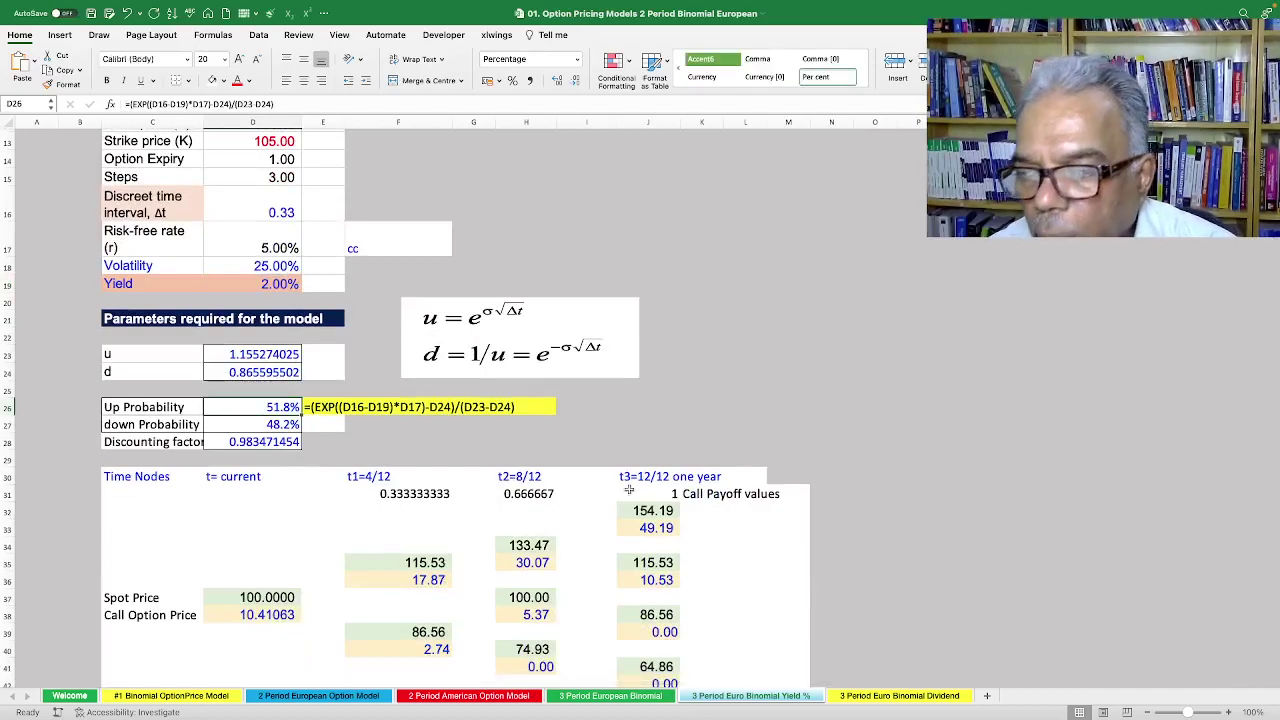
Open the 3 Period Euro Binomial Dividend sheet and review its asset price, strike price, option expiry and steps inputs.
{"action": "left_click", "coordinate": [870, 695]}
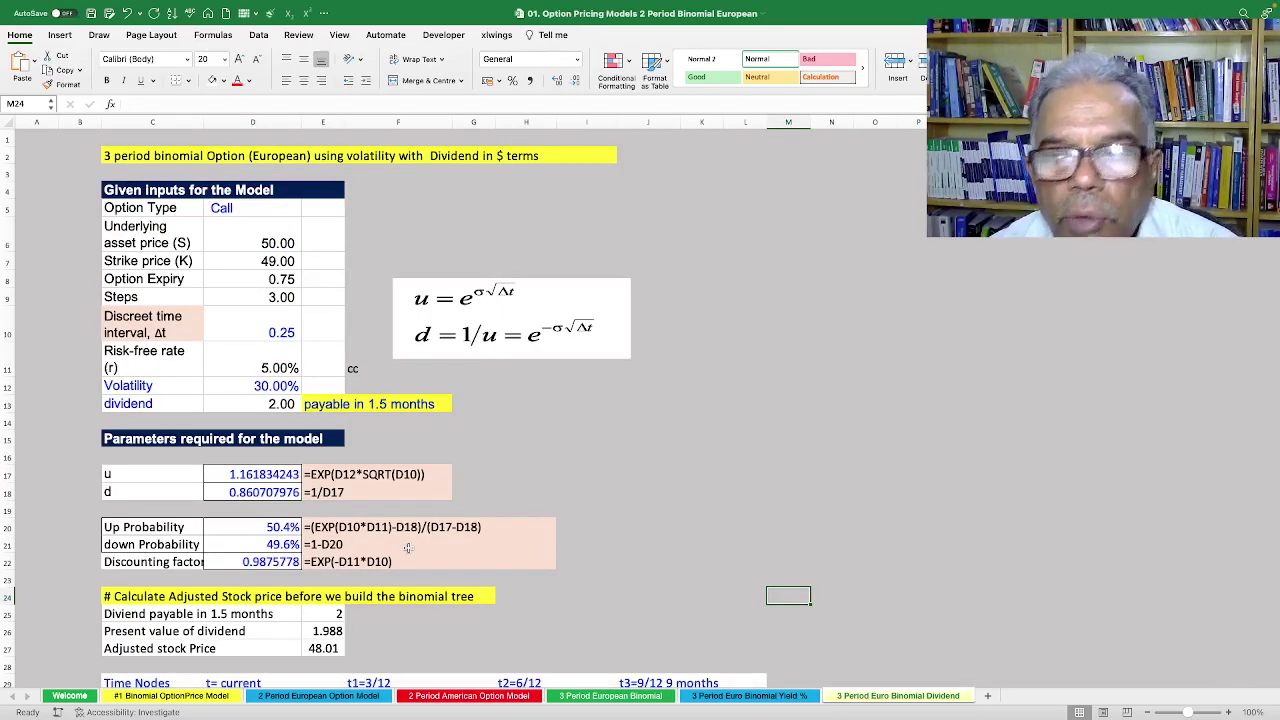
{"action": "left_click", "coordinate": [502, 473]}
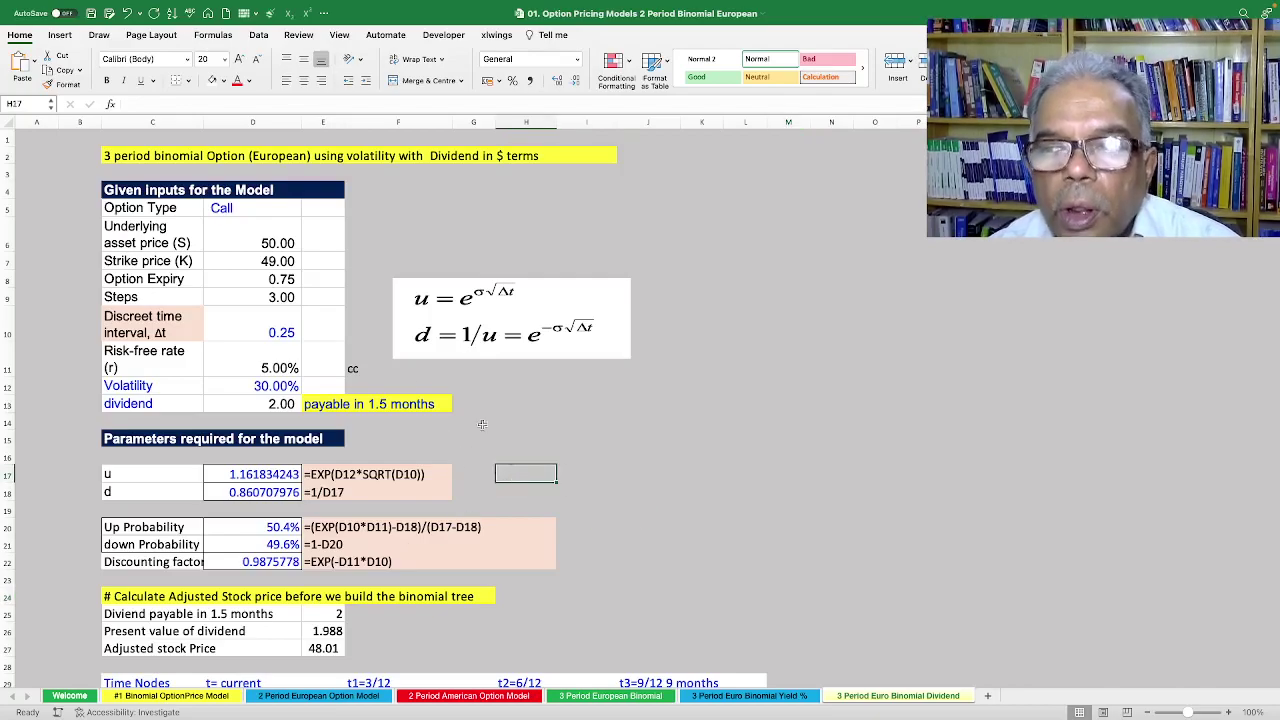
{"action": "left_click", "coordinate": [246, 243]}
{"action": "key", "text": "Down"}
{"action": "key", "text": "Down"}
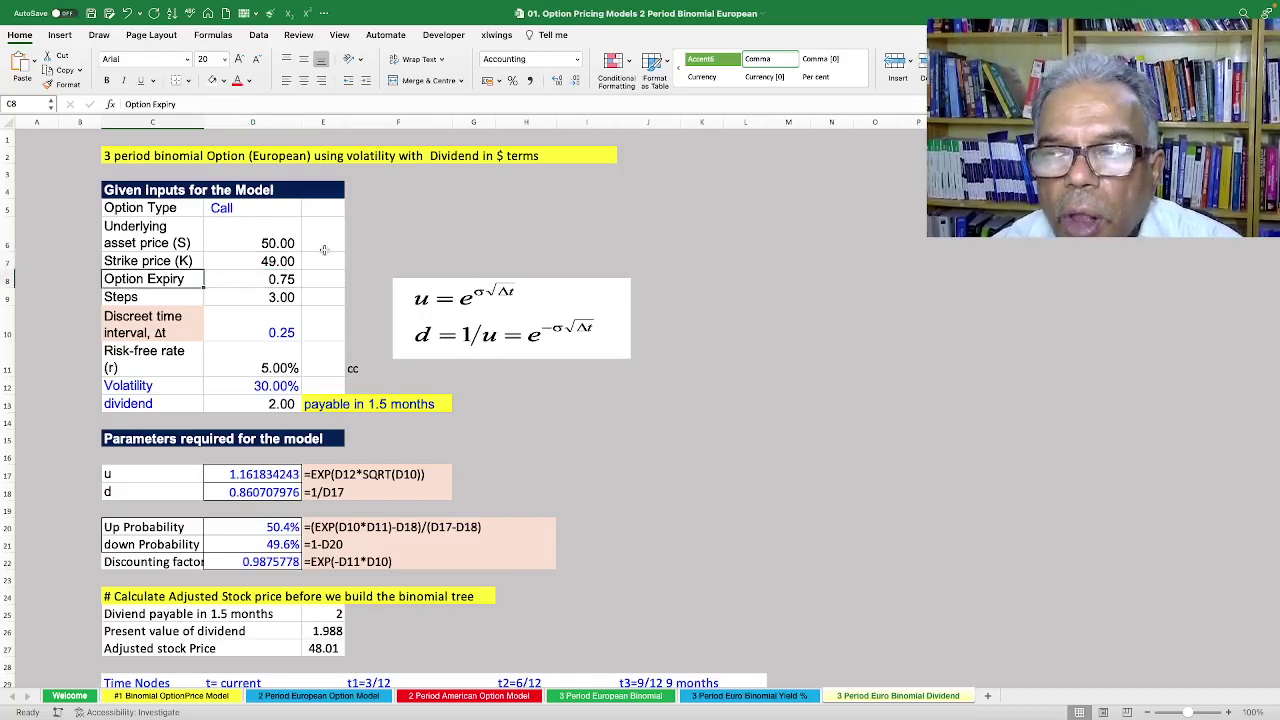
{"action": "key", "text": "Down"}
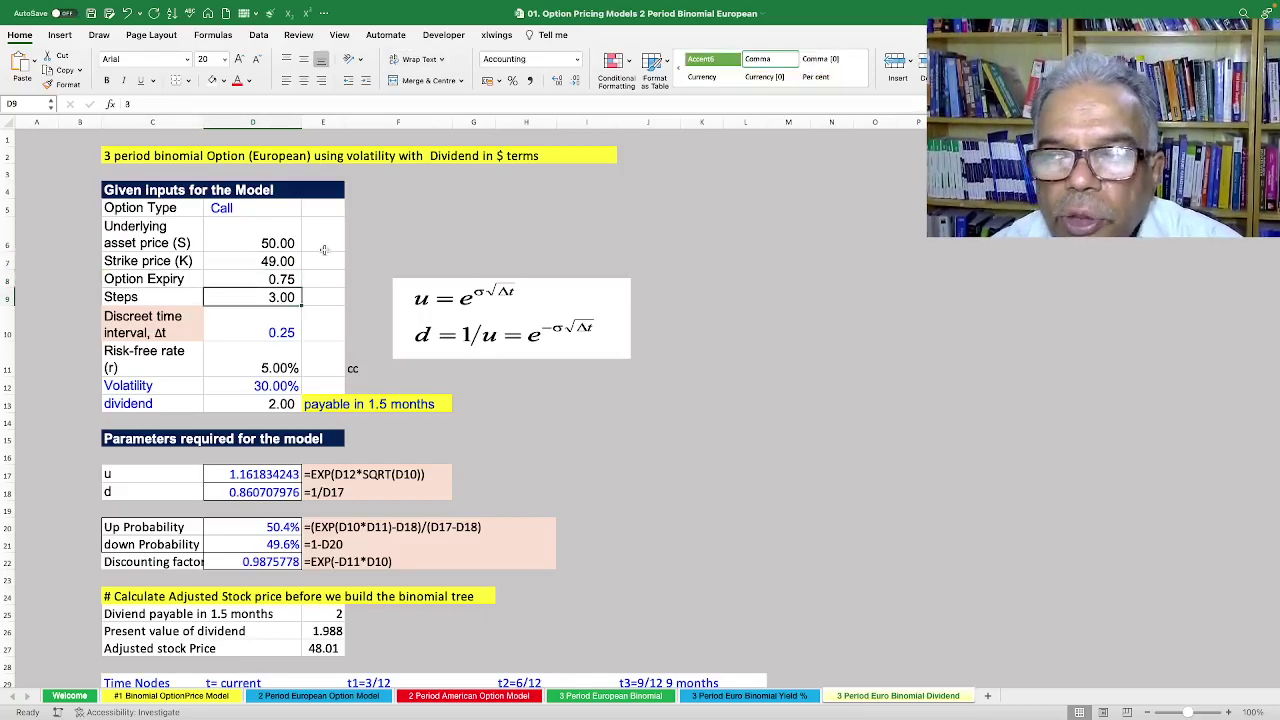
Check the discrete time interval formula, then the risk-free rate, volatility and dividend inputs with the dividend's payment timing.
{"action": "double_click", "coordinate": [278, 334]}
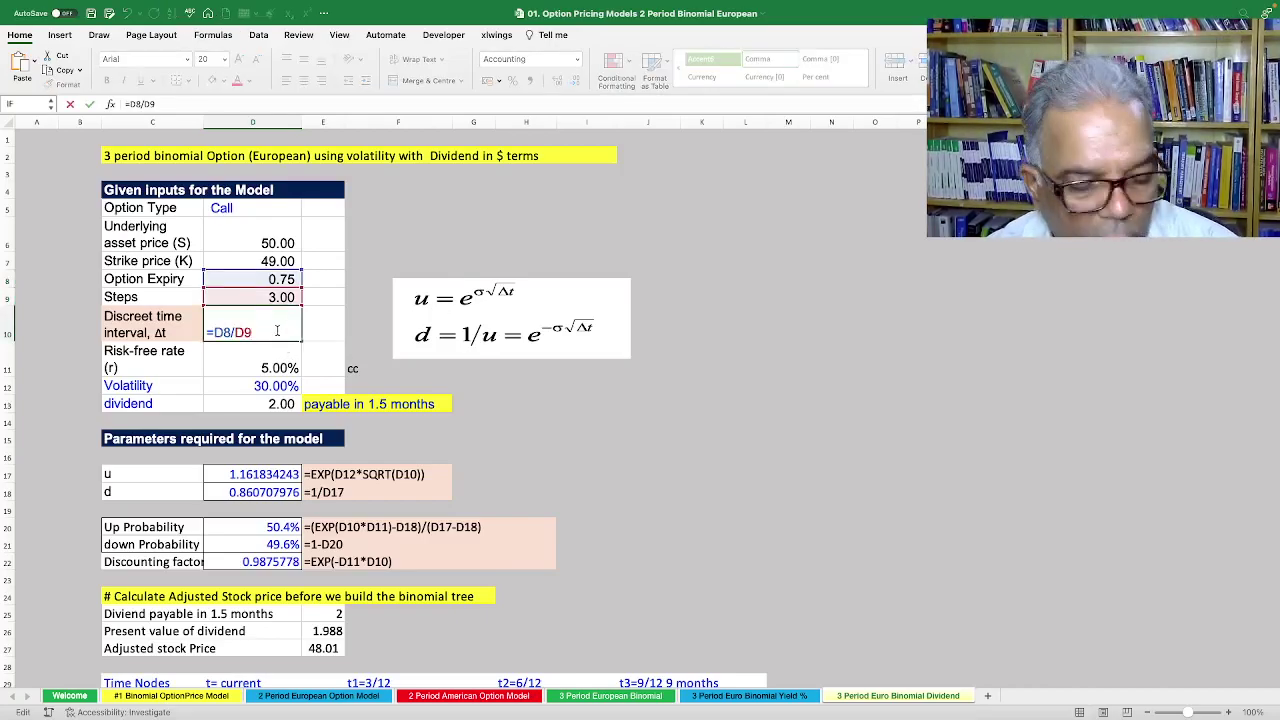
{"action": "key", "text": "Escape"}
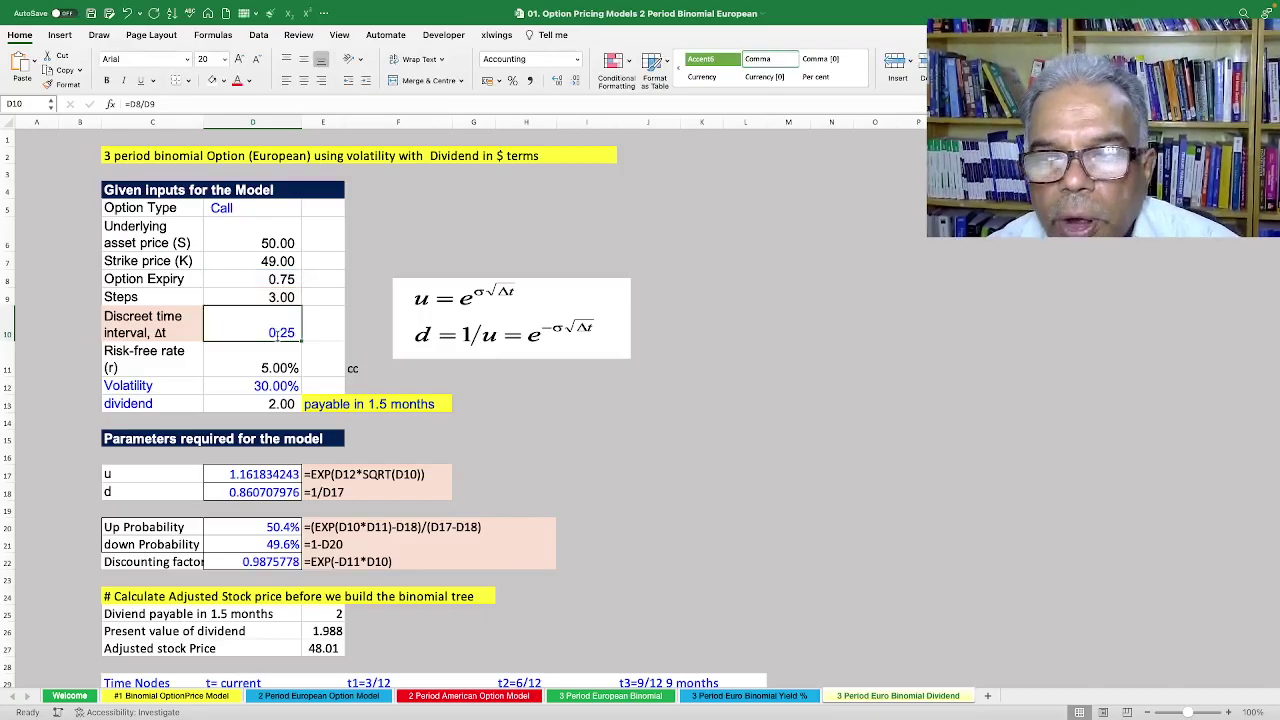
{"action": "left_click", "coordinate": [282, 362]}
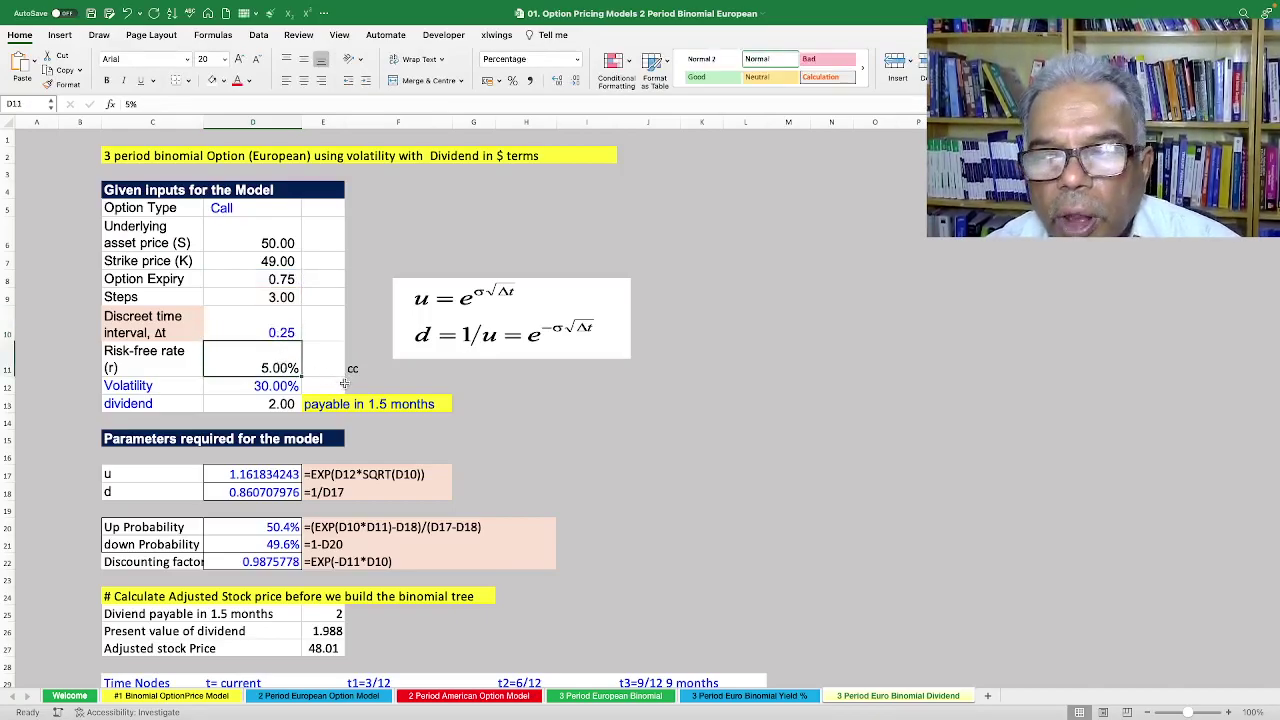
{"action": "left_click", "coordinate": [331, 364]}
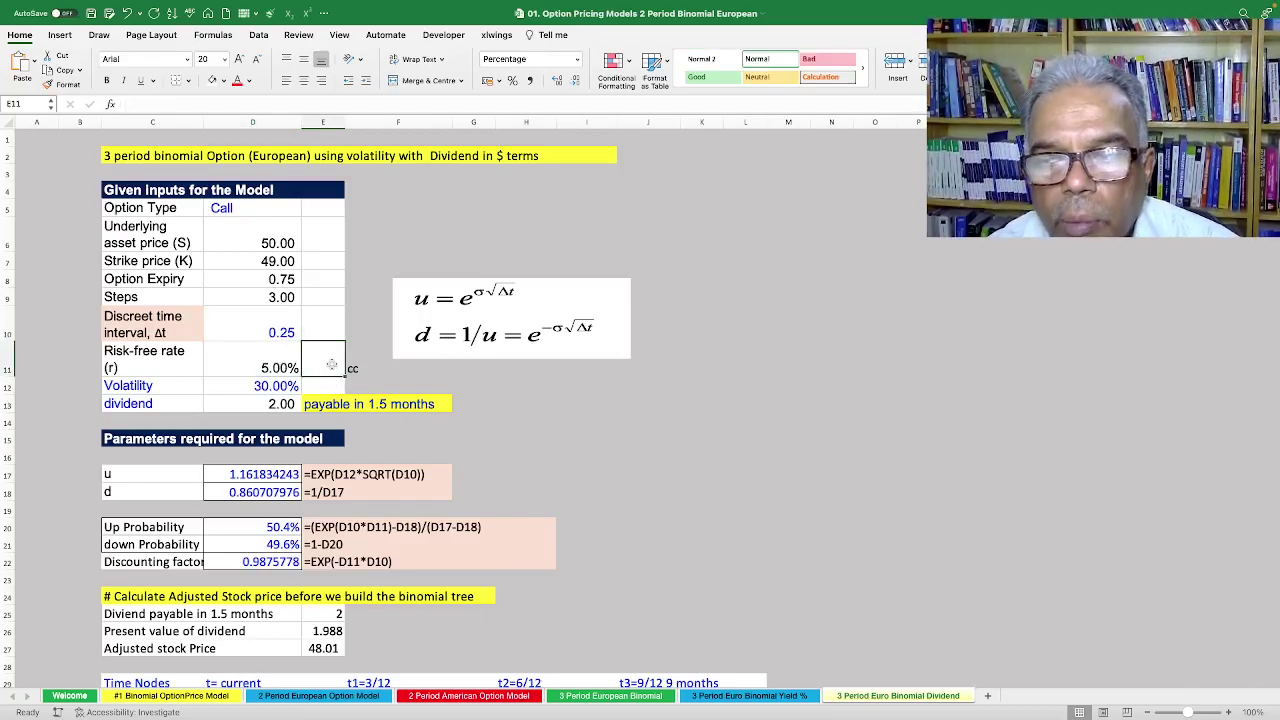
{"action": "key", "text": "Left"}
{"action": "key", "text": "Down"}
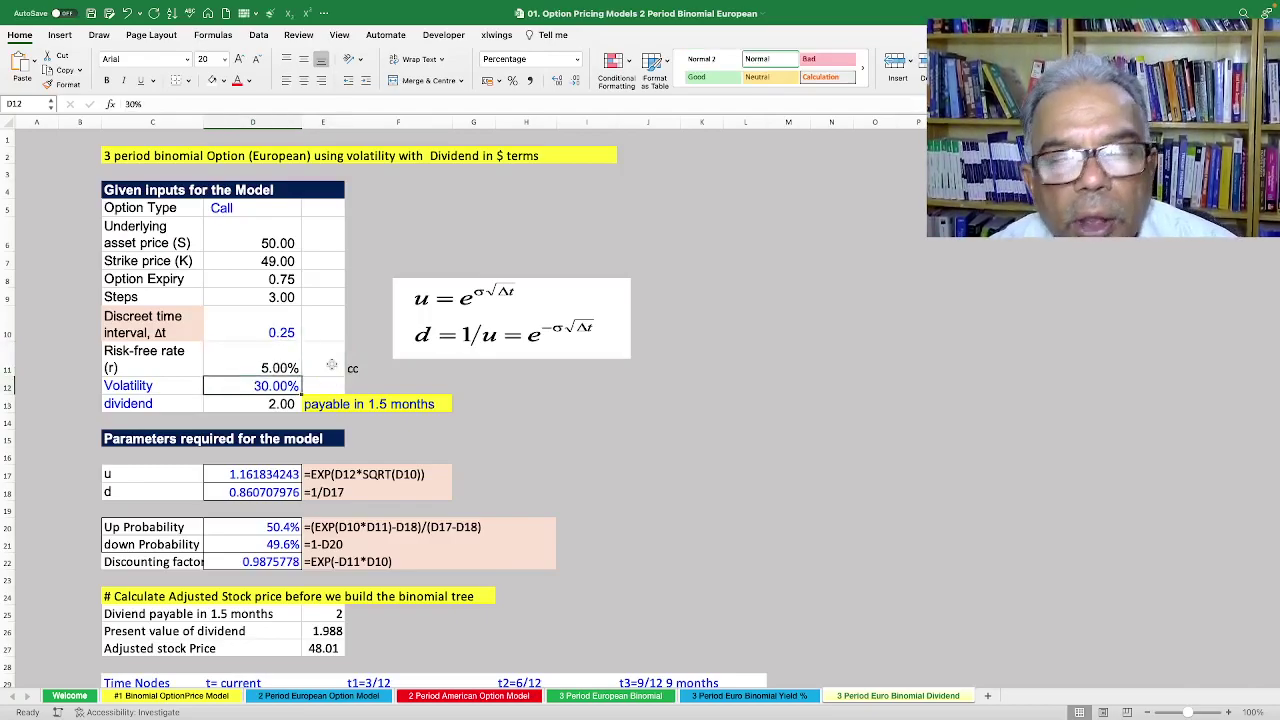
{"action": "left_click", "coordinate": [285, 401]}
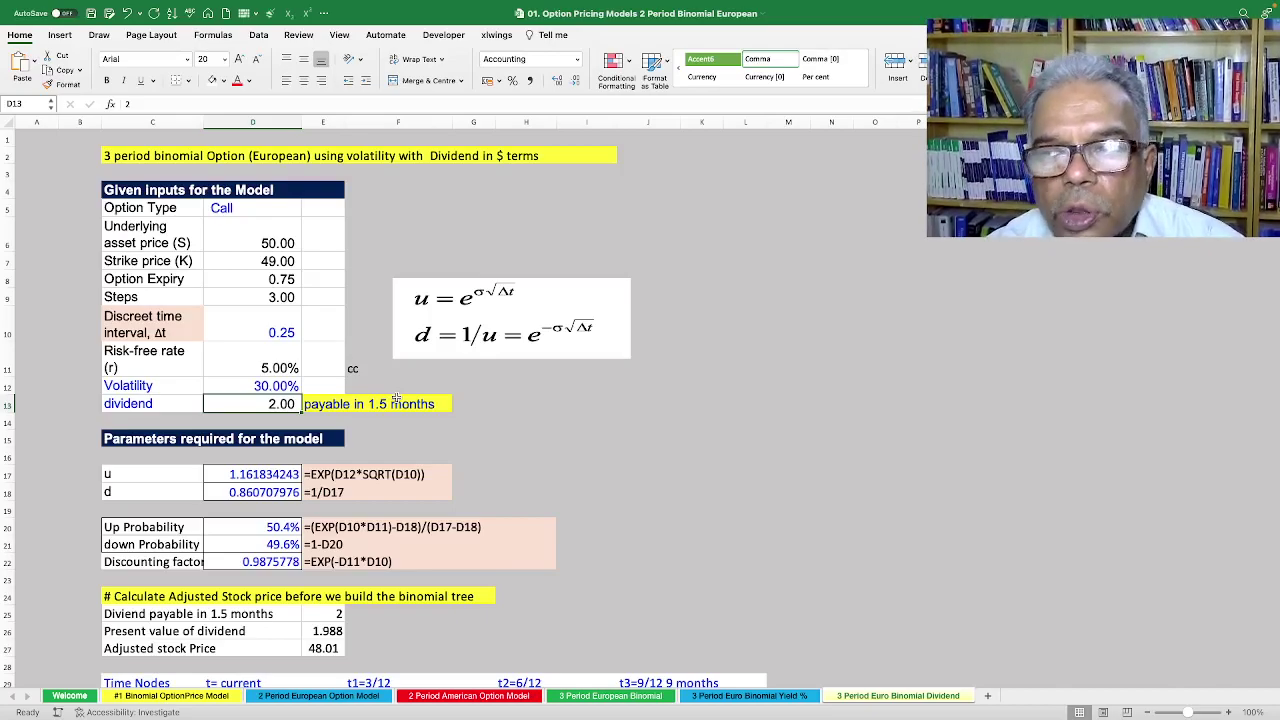
{"action": "key", "text": "Right"}
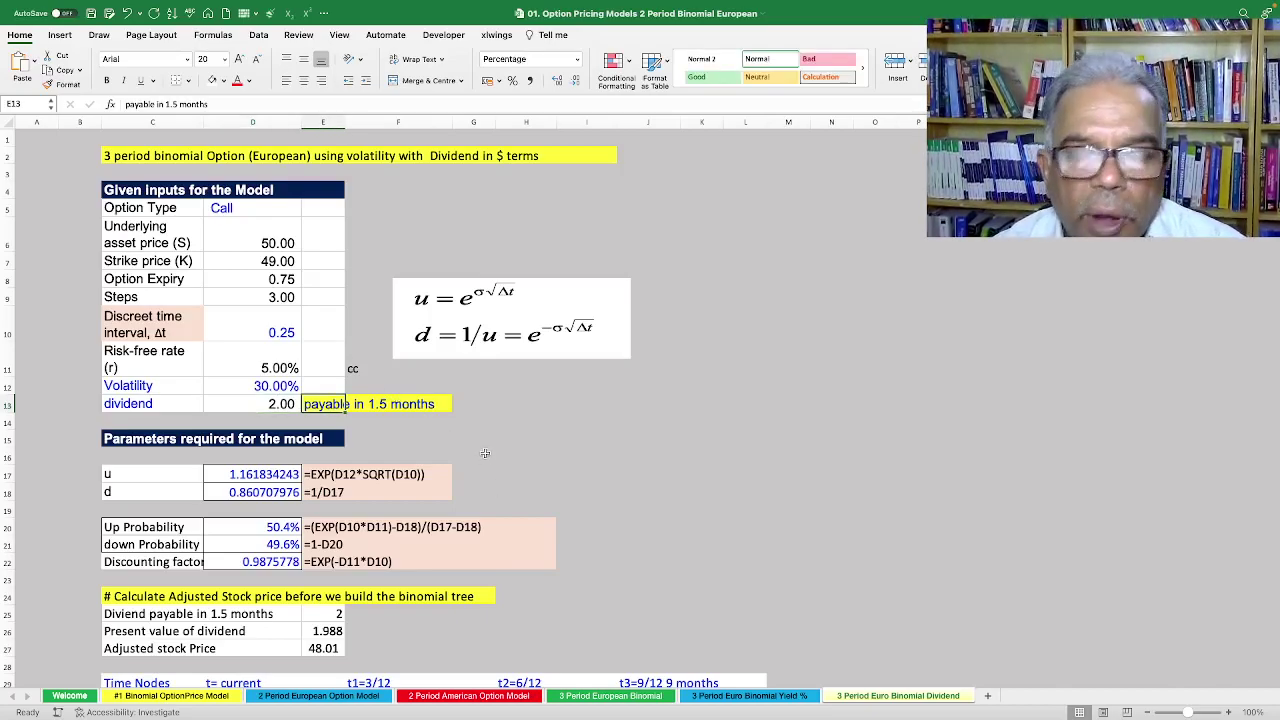
Inspect the formulas for the up factor u and the down factor d on the dividend sheet.
{"action": "scroll", "coordinate": [556, 421], "scroll_direction": "down", "scroll_amount": 1}
{"action": "left_click", "coordinate": [585, 415]}
{"action": "double_click", "coordinate": [288, 447]}
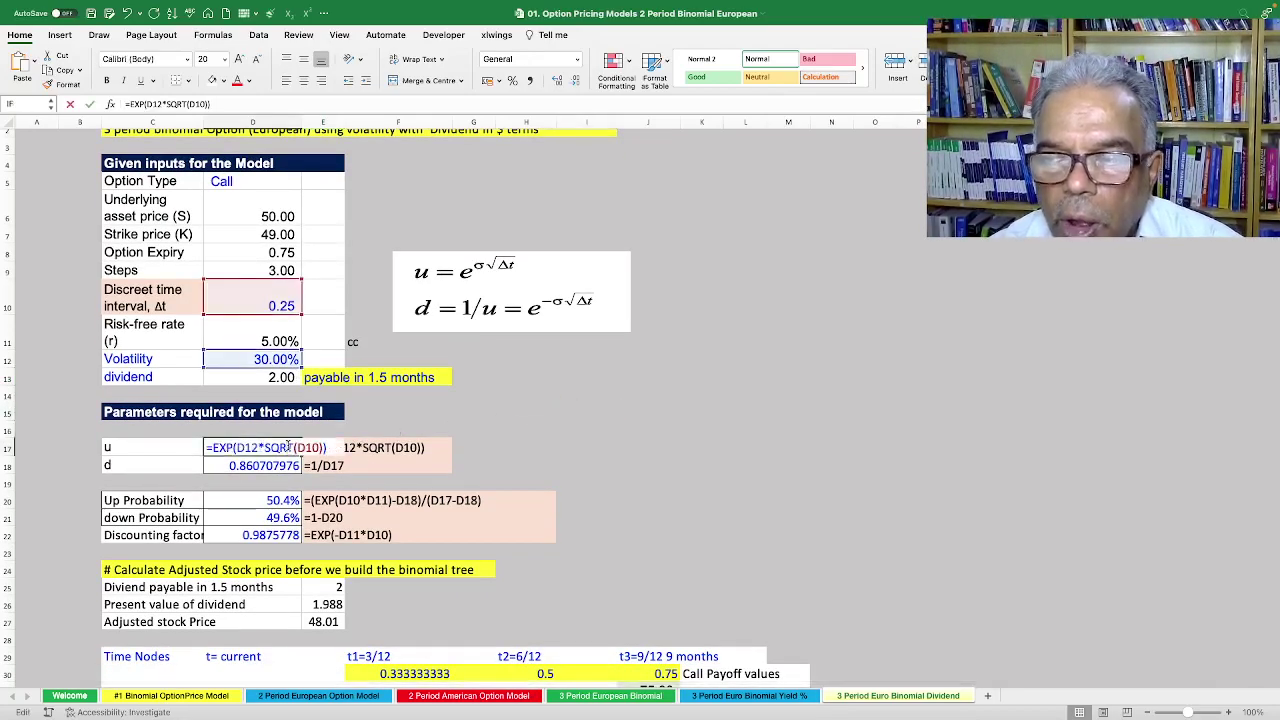
{"action": "key", "text": "Escape"}
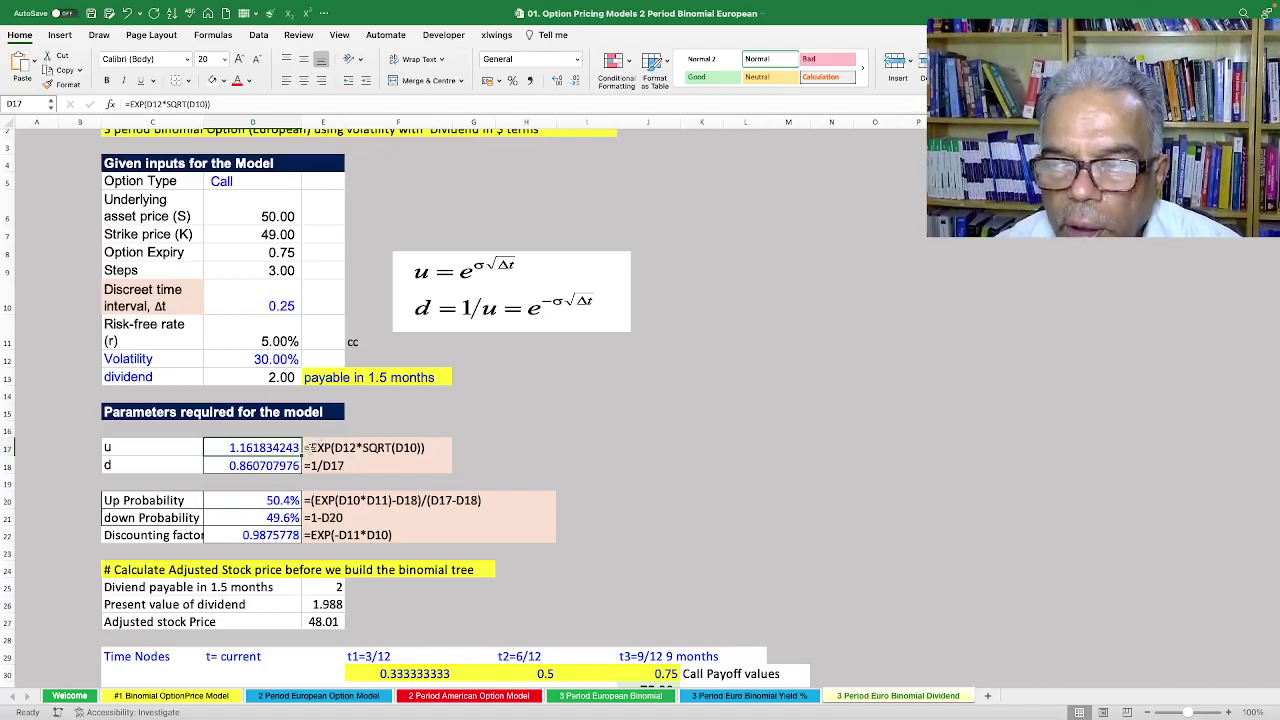
{"action": "double_click", "coordinate": [287, 467]}
{"action": "key", "text": "Escape"}
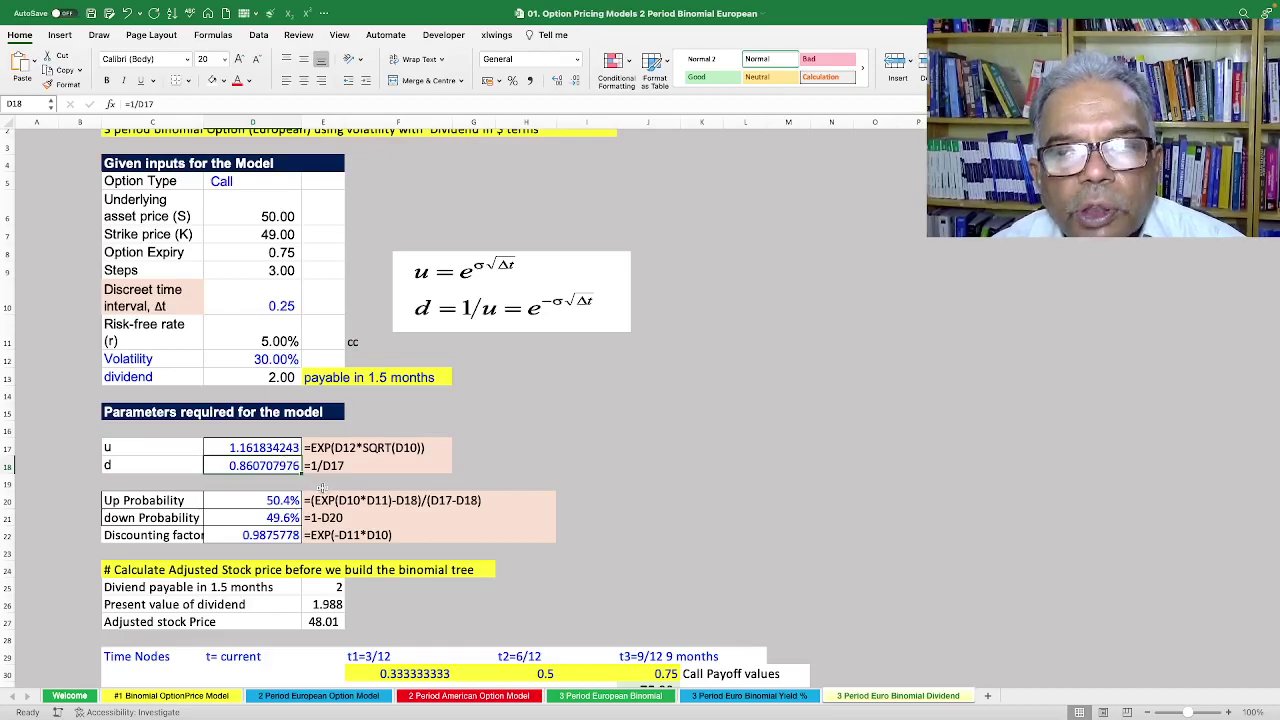
Inspect the up probability, down probability and discounting factor formulas on the dividend sheet.
{"action": "scroll", "coordinate": [323, 488], "scroll_direction": "down", "scroll_amount": 2}
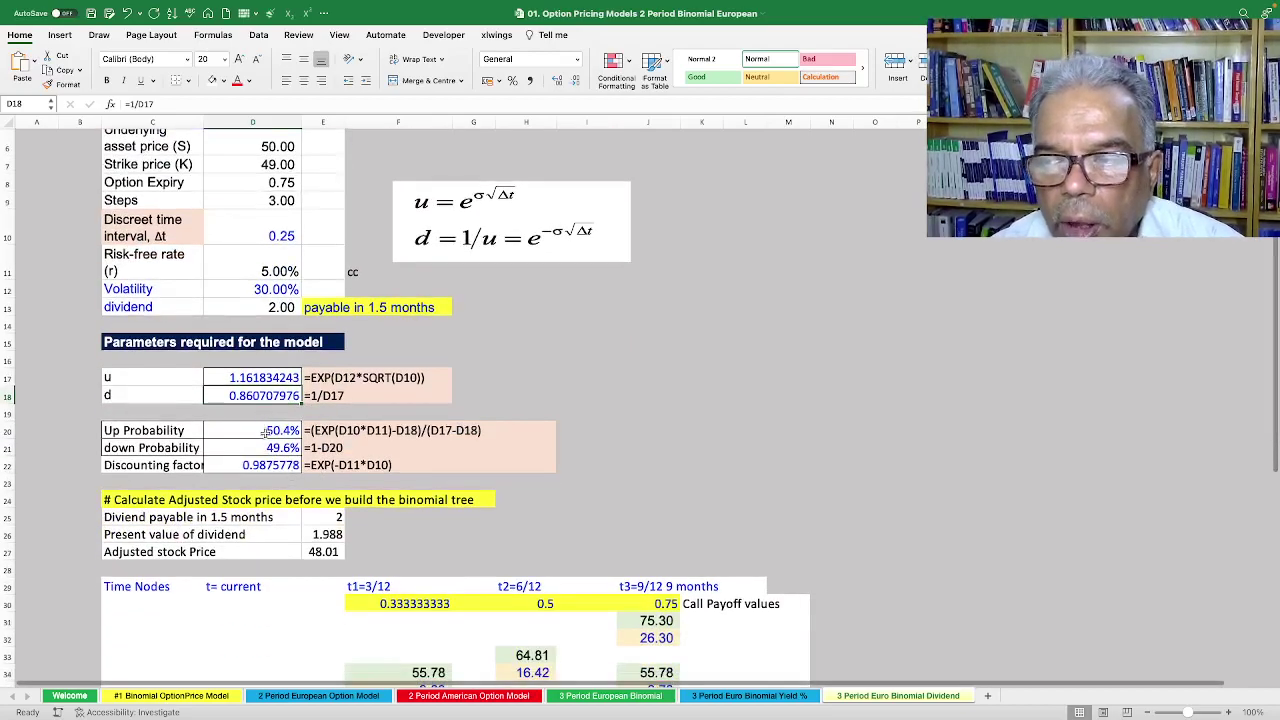
{"action": "double_click", "coordinate": [265, 431]}
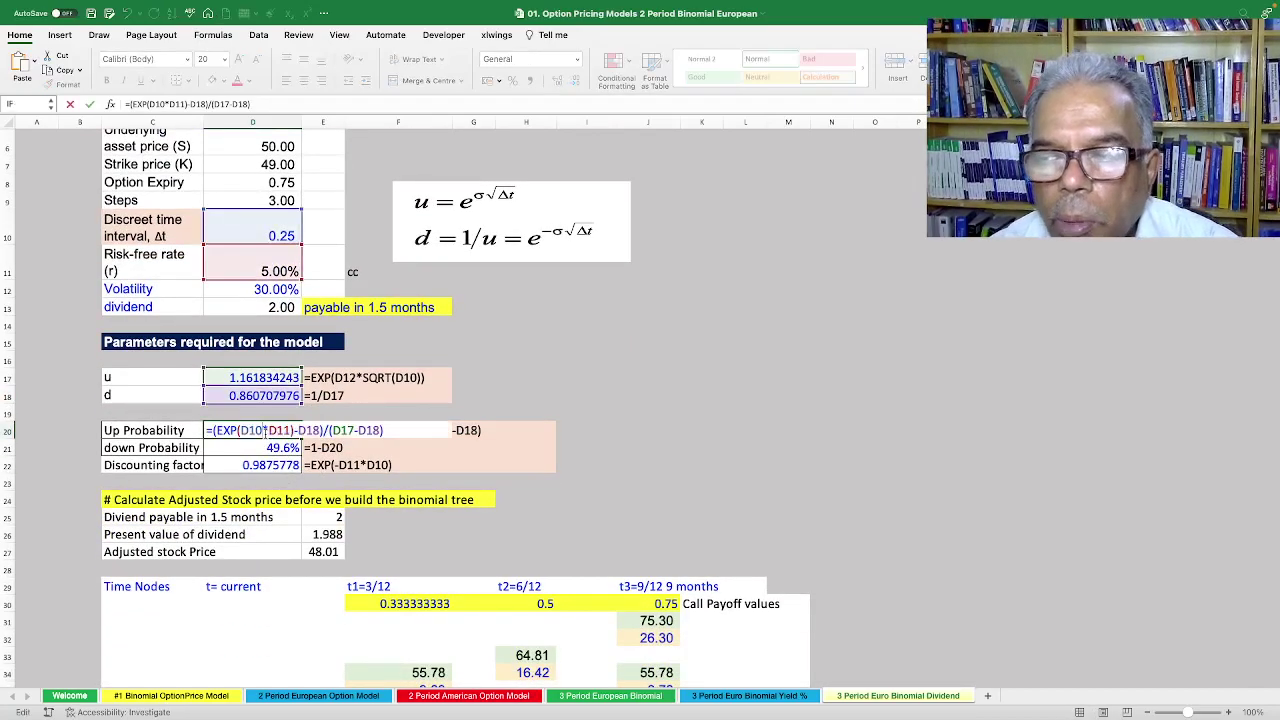
{"action": "key", "text": "Escape"}
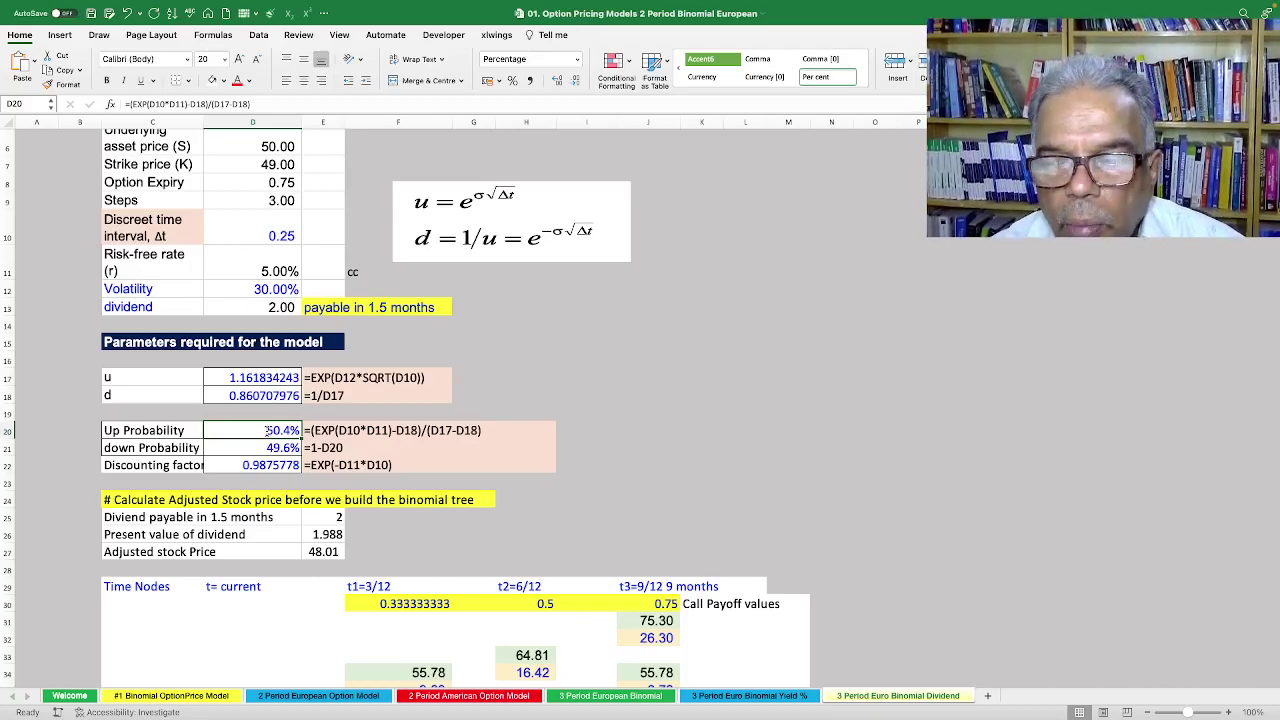
{"action": "double_click", "coordinate": [267, 446]}
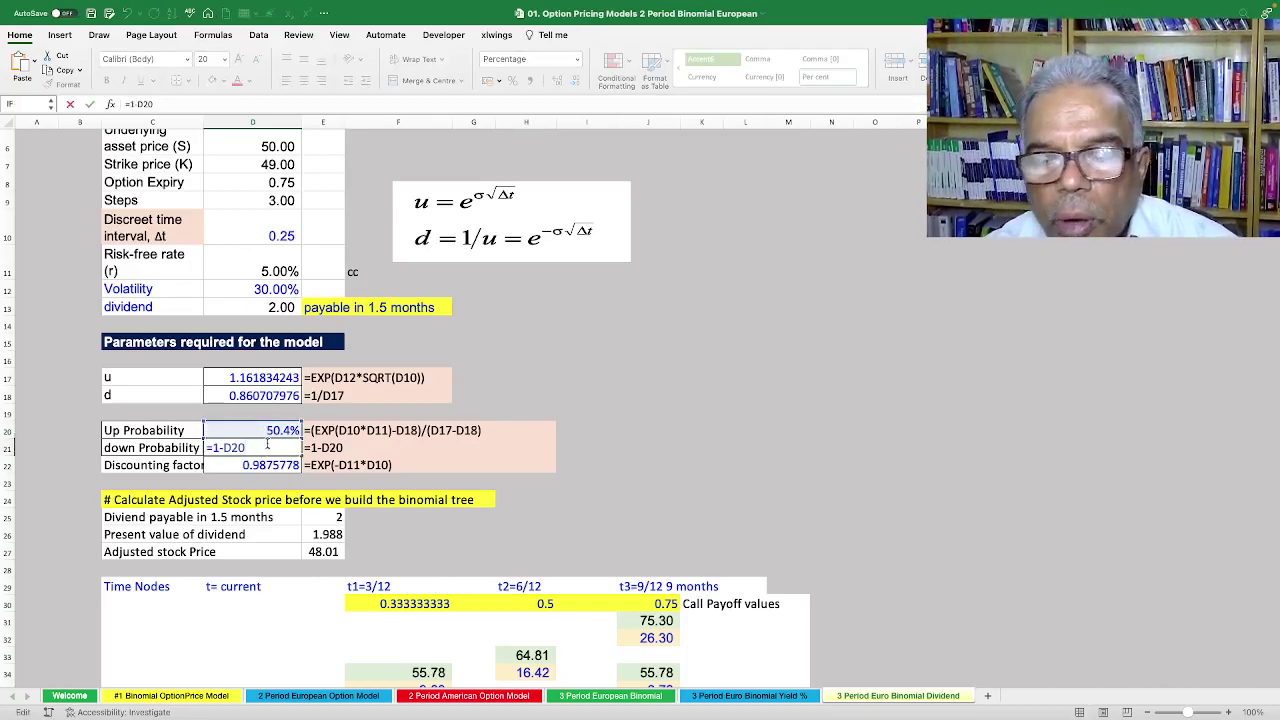
{"action": "key", "text": "Escape"}
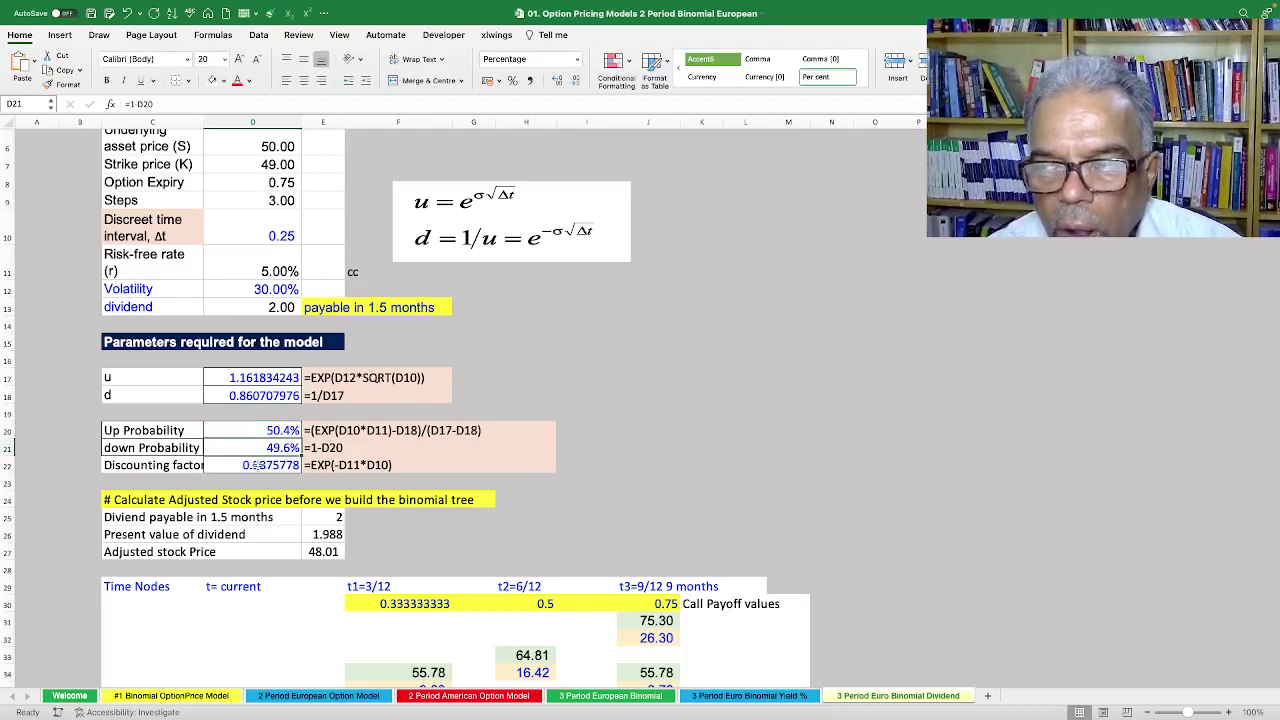
{"action": "double_click", "coordinate": [257, 465]}
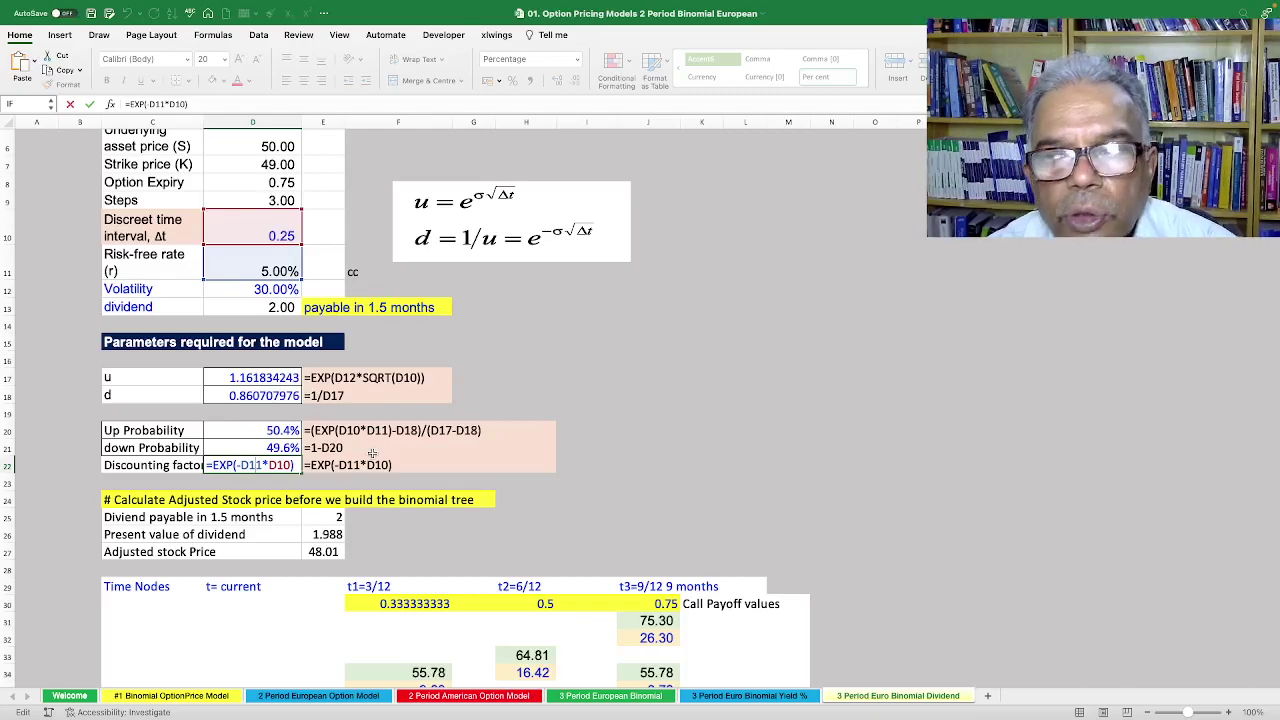
{"action": "key", "text": "Escape"}
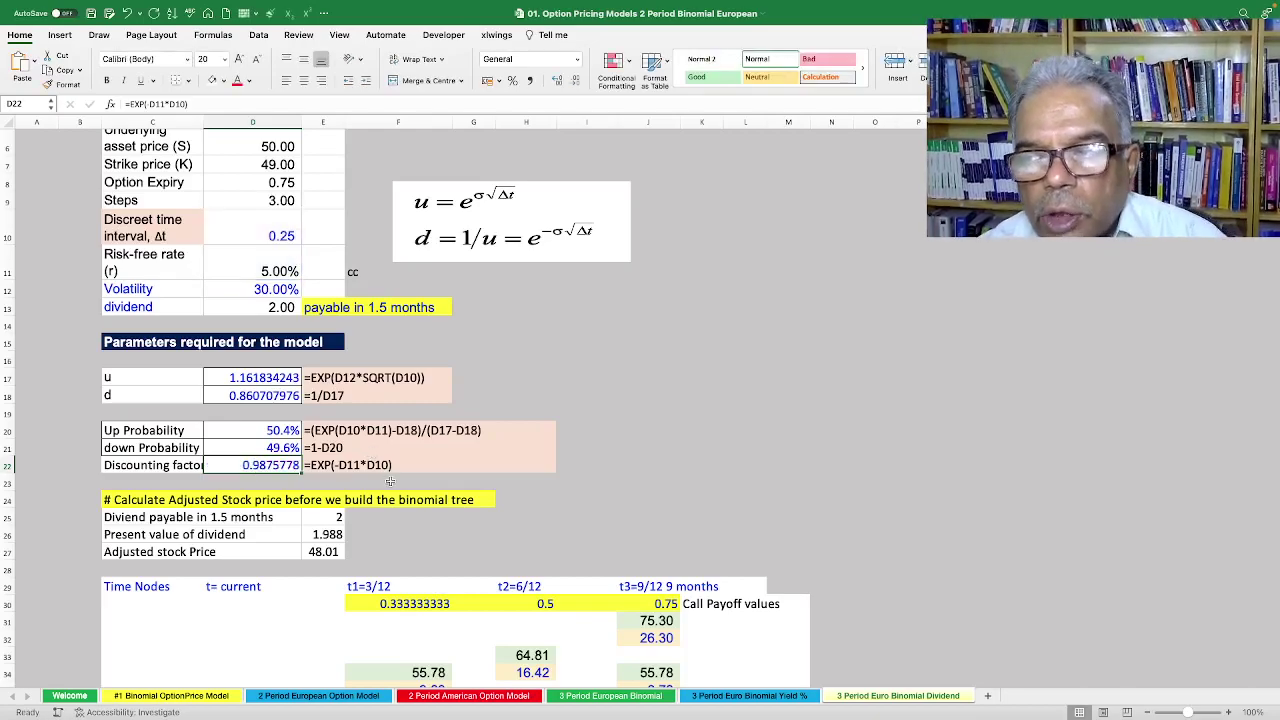
{"action": "scroll", "coordinate": [390, 476], "scroll_direction": "down", "scroll_amount": 1}
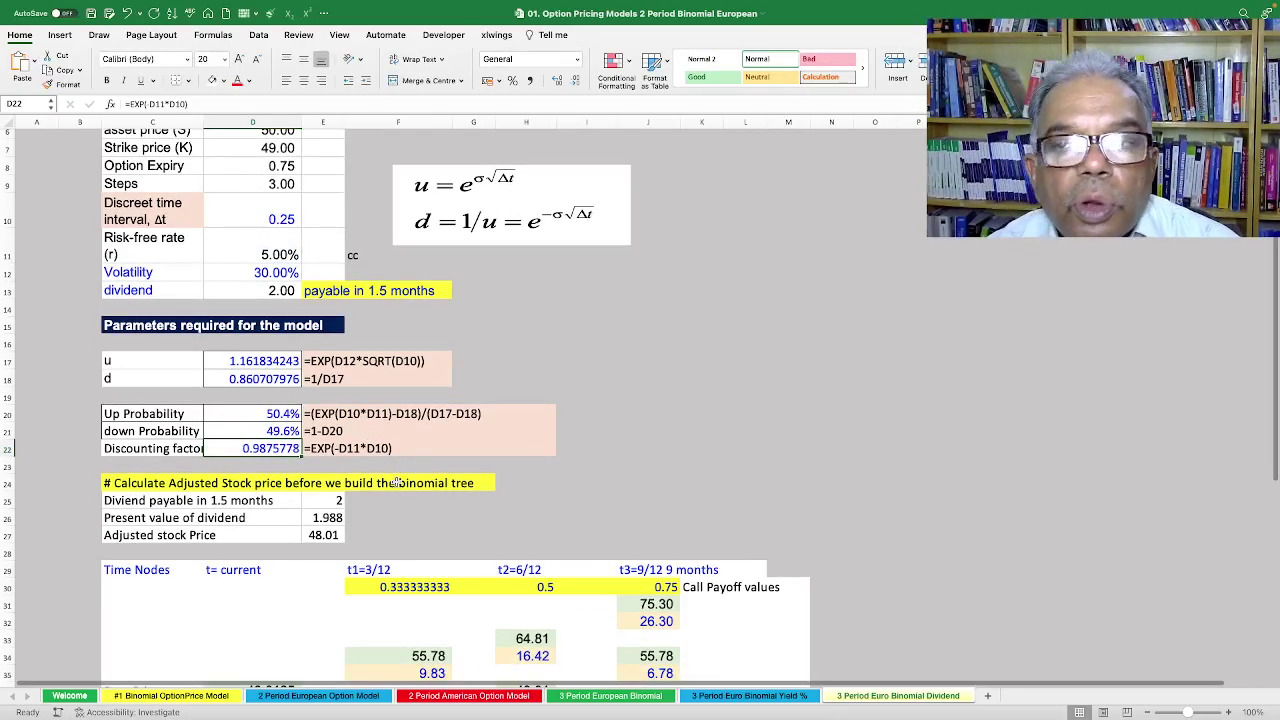
Review the adjusted stock price section's dividend payable in 1.5 months and the formula for its present value.
{"action": "left_click", "coordinate": [136, 481]}
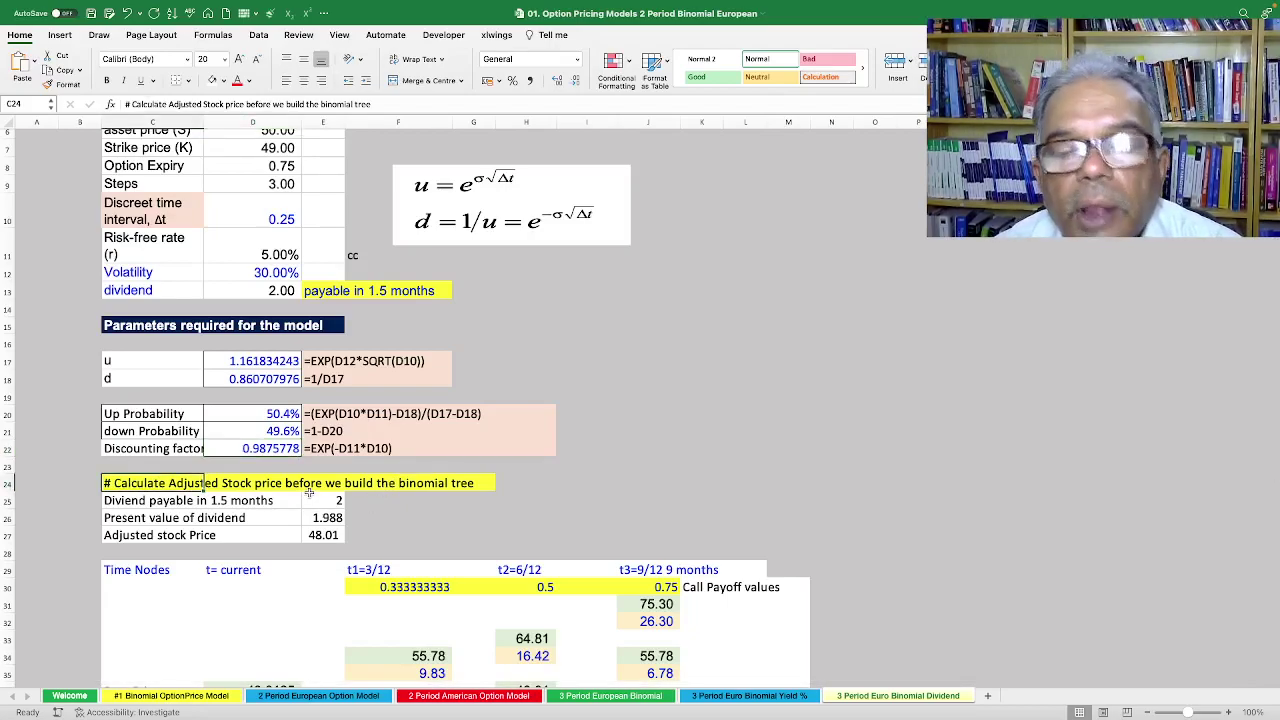
{"action": "left_click", "coordinate": [133, 518]}
{"action": "left_click_drag", "start_coordinate": [158, 511], "coordinate": [276, 510]}
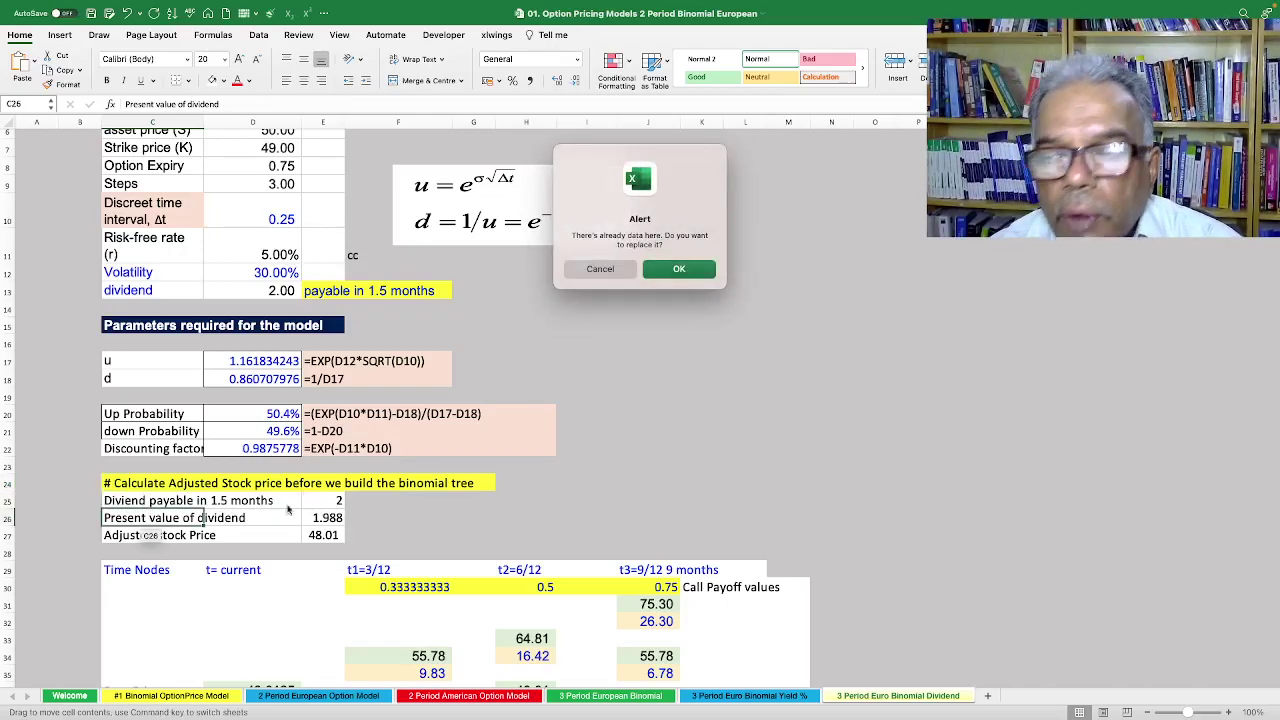
{"action": "left_click", "coordinate": [600, 268]}
{"action": "left_click", "coordinate": [326, 502]}
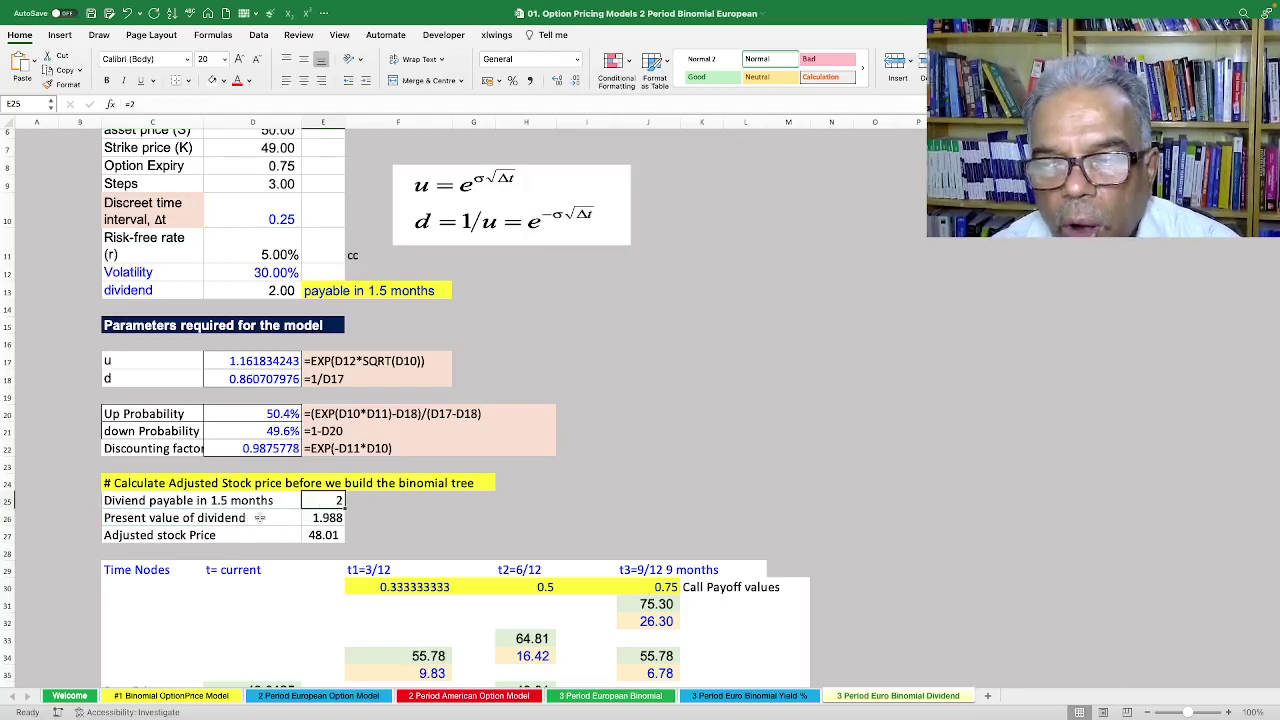
{"action": "double_click", "coordinate": [326, 518]}
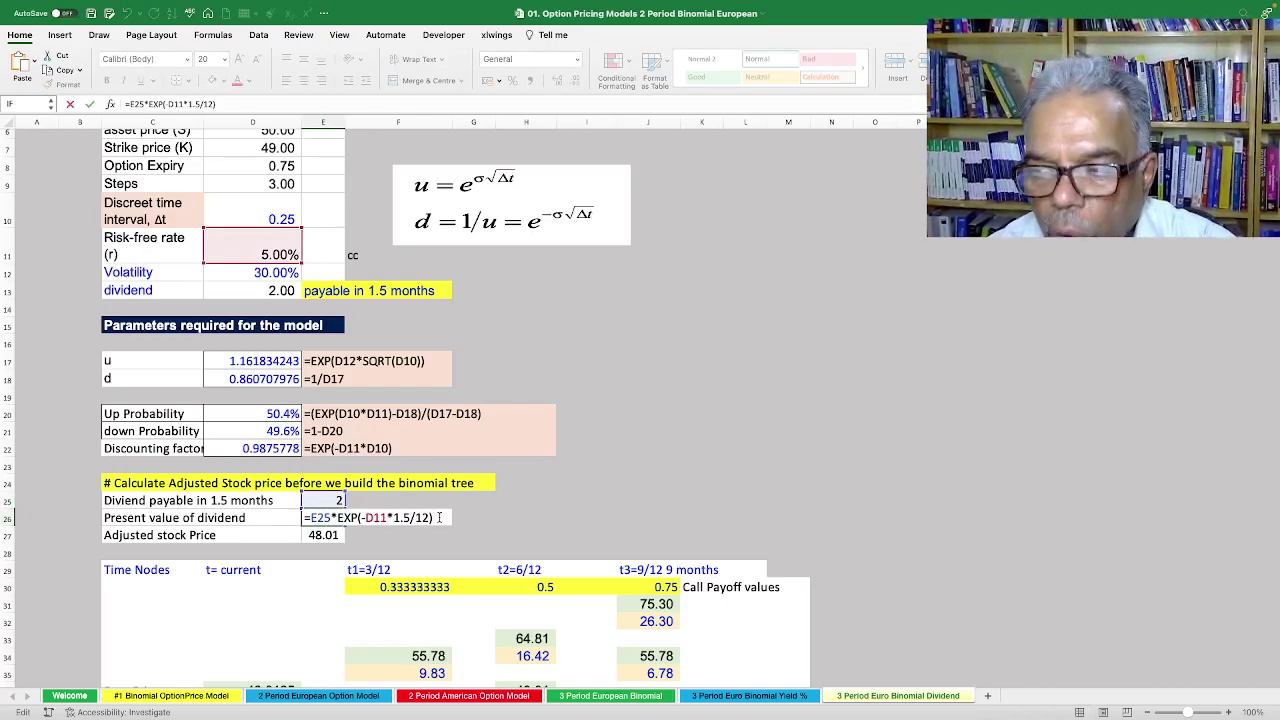
{"action": "key", "text": "Escape"}
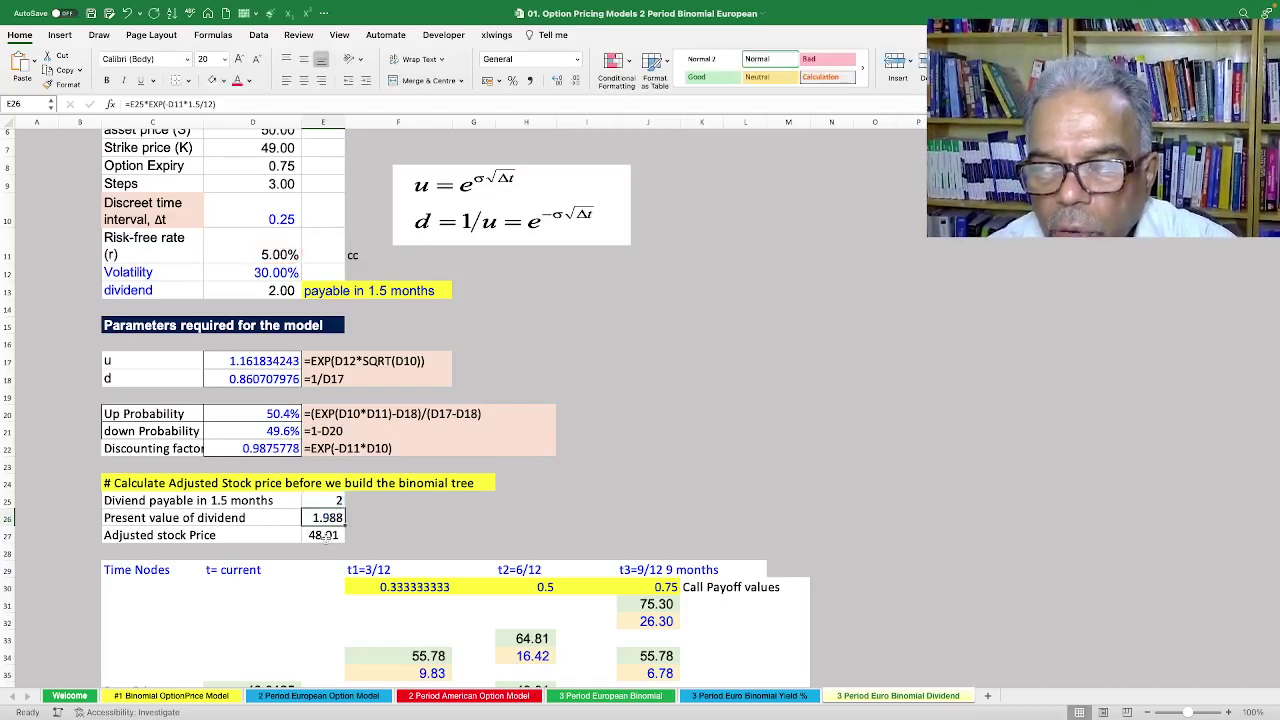
Inspect the Adjusted stock Price formula and trace it to the underlying asset price and the dividend's present value.
{"action": "double_click", "coordinate": [326, 535]}
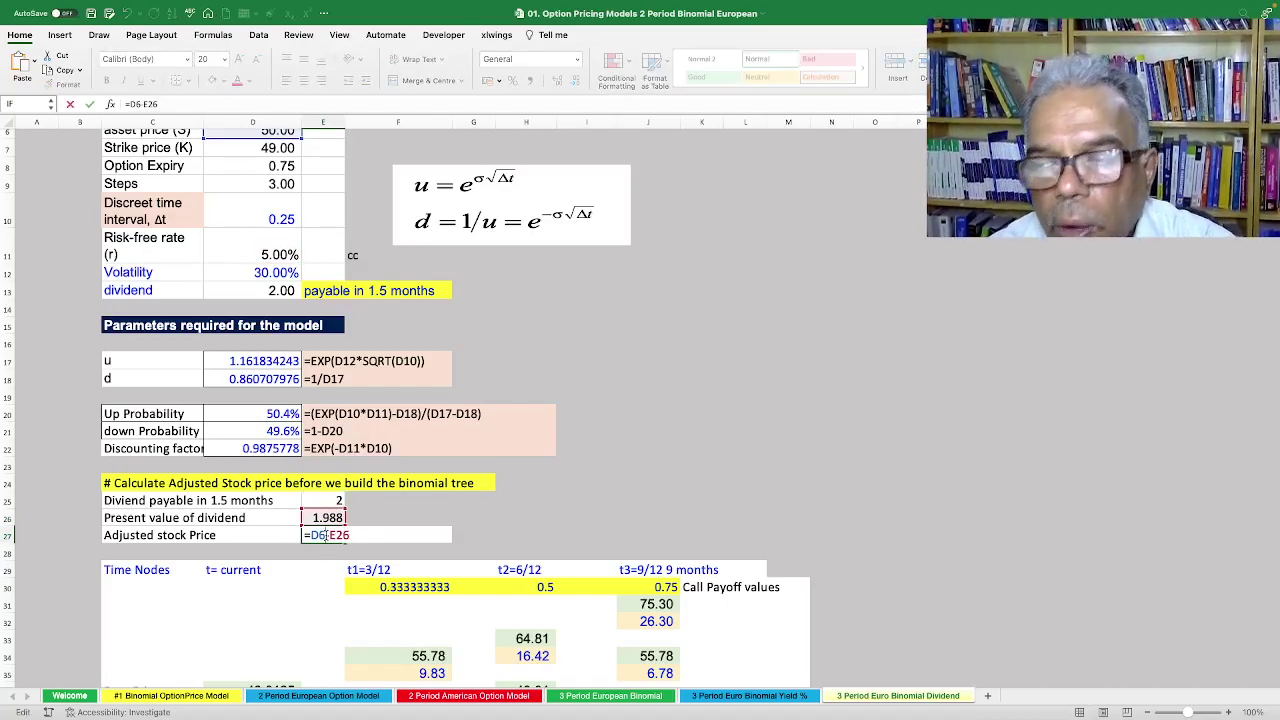
{"action": "key", "text": "Escape"}
{"action": "double_click", "coordinate": [326, 535]}
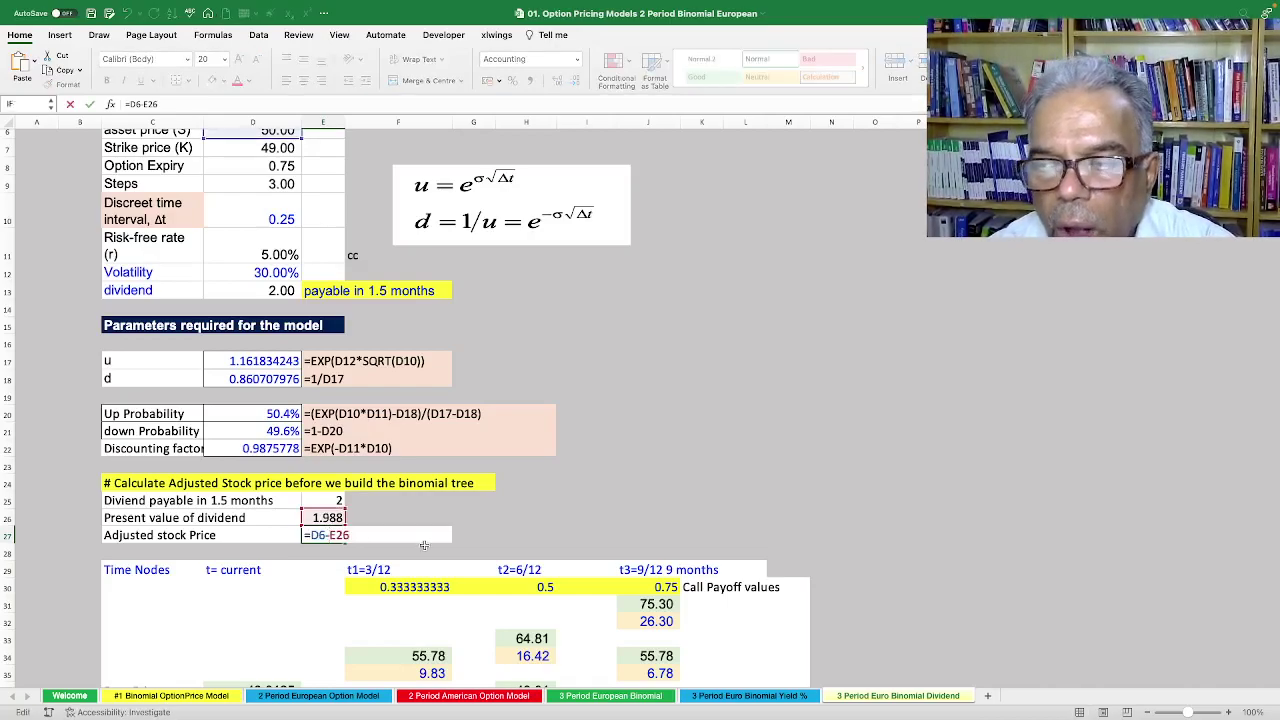
{"action": "scroll", "coordinate": [424, 545], "scroll_direction": "up", "scroll_amount": 2}
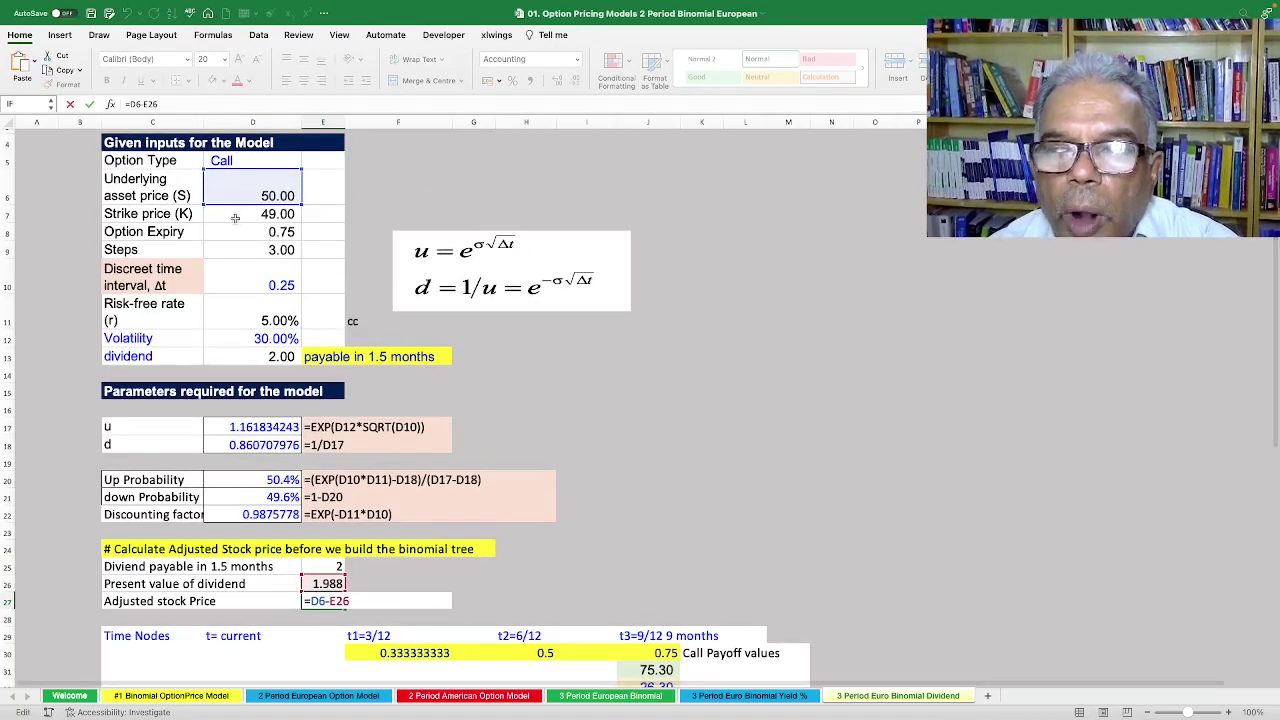
{"action": "scroll", "coordinate": [430, 462], "scroll_direction": "down", "scroll_amount": 5}
{"action": "key", "text": "Escape"}
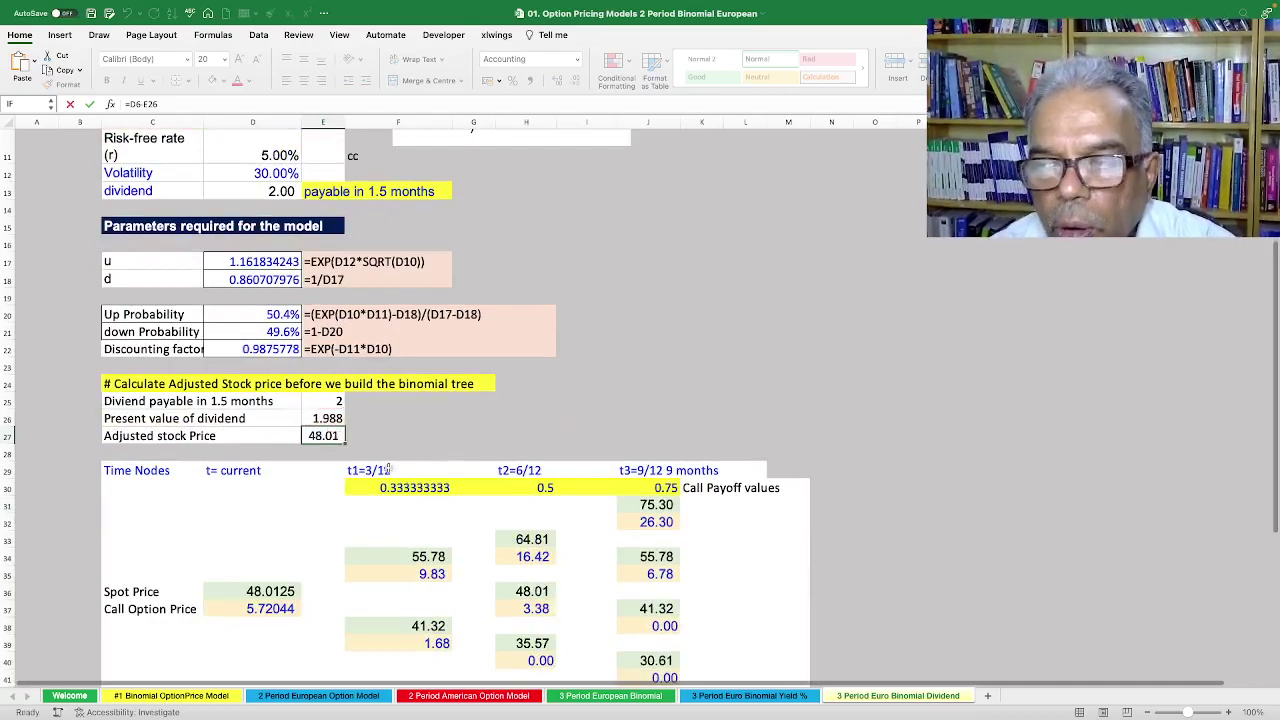
Highlight the Adjusted stock Price row, C27:E27, with the standard orange fill.
{"action": "left_click_drag", "start_coordinate": [126, 428], "coordinate": [315, 438]}
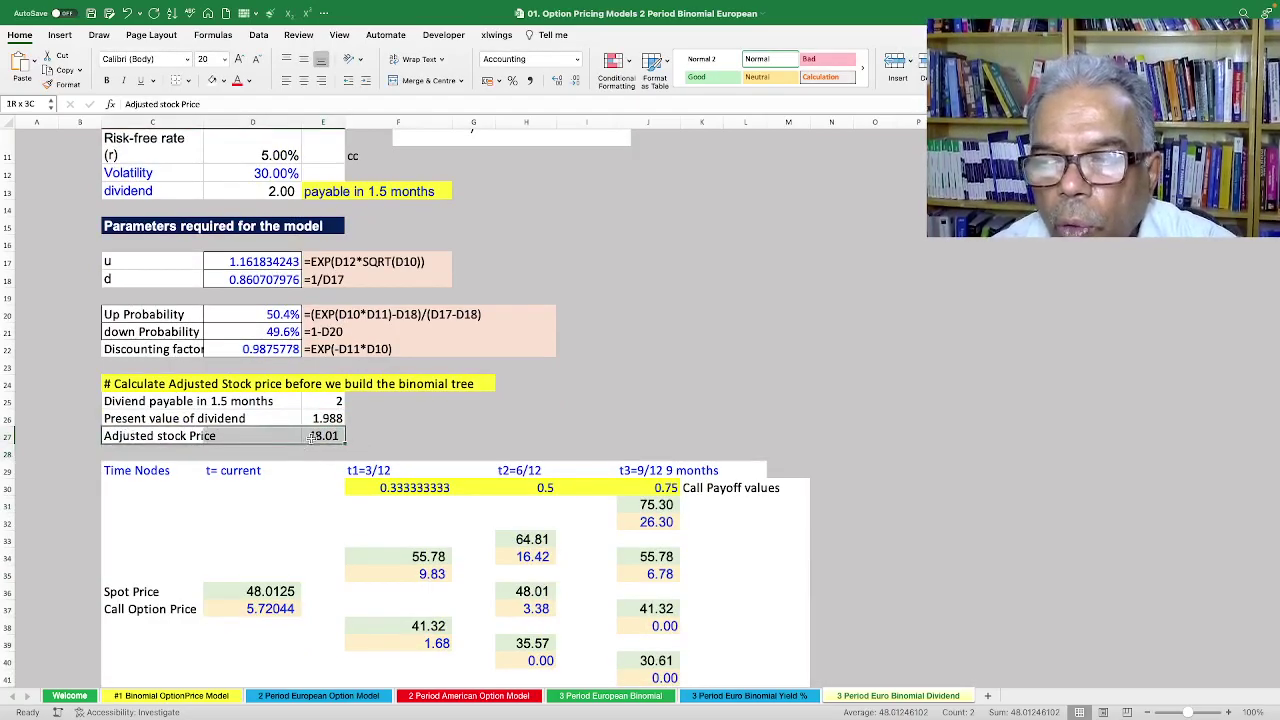
{"action": "left_click", "coordinate": [223, 81]}
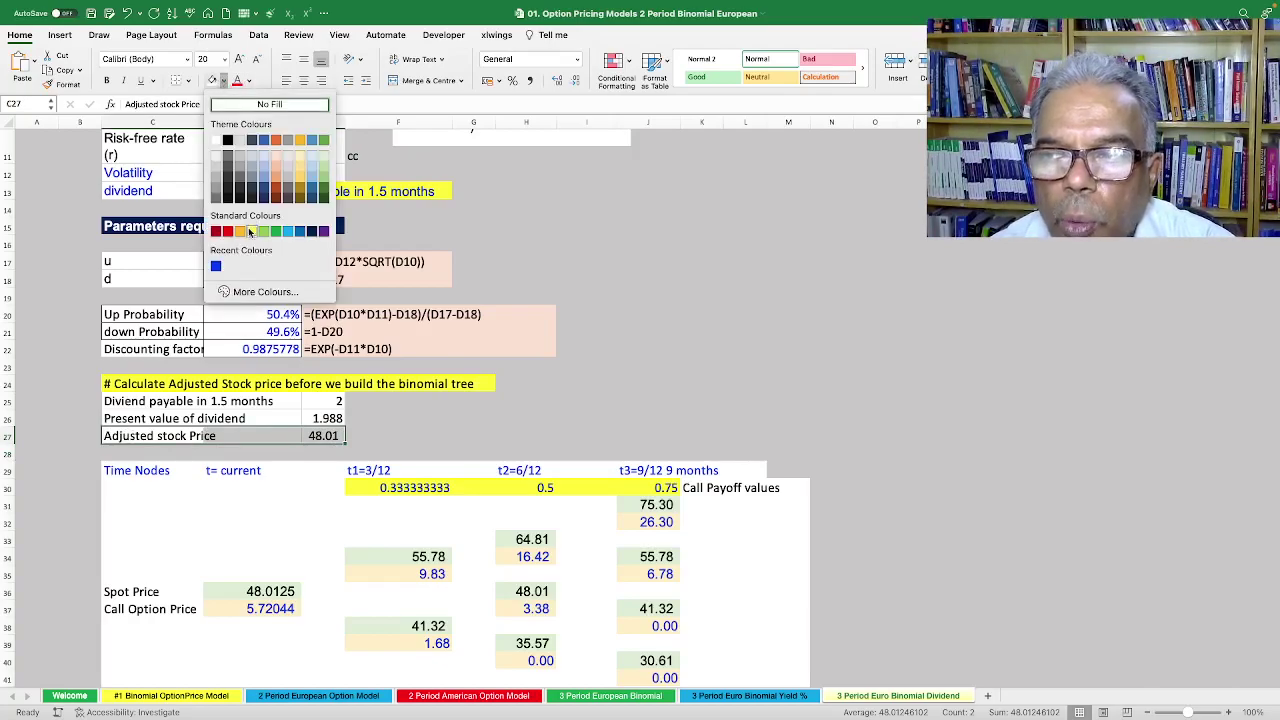
{"action": "left_click", "coordinate": [240, 231]}
Check the call tree's current Spot Price formula in D36 and compare its source with the model's given inputs.
{"action": "scroll", "coordinate": [255, 543], "scroll_direction": "down", "scroll_amount": 5}
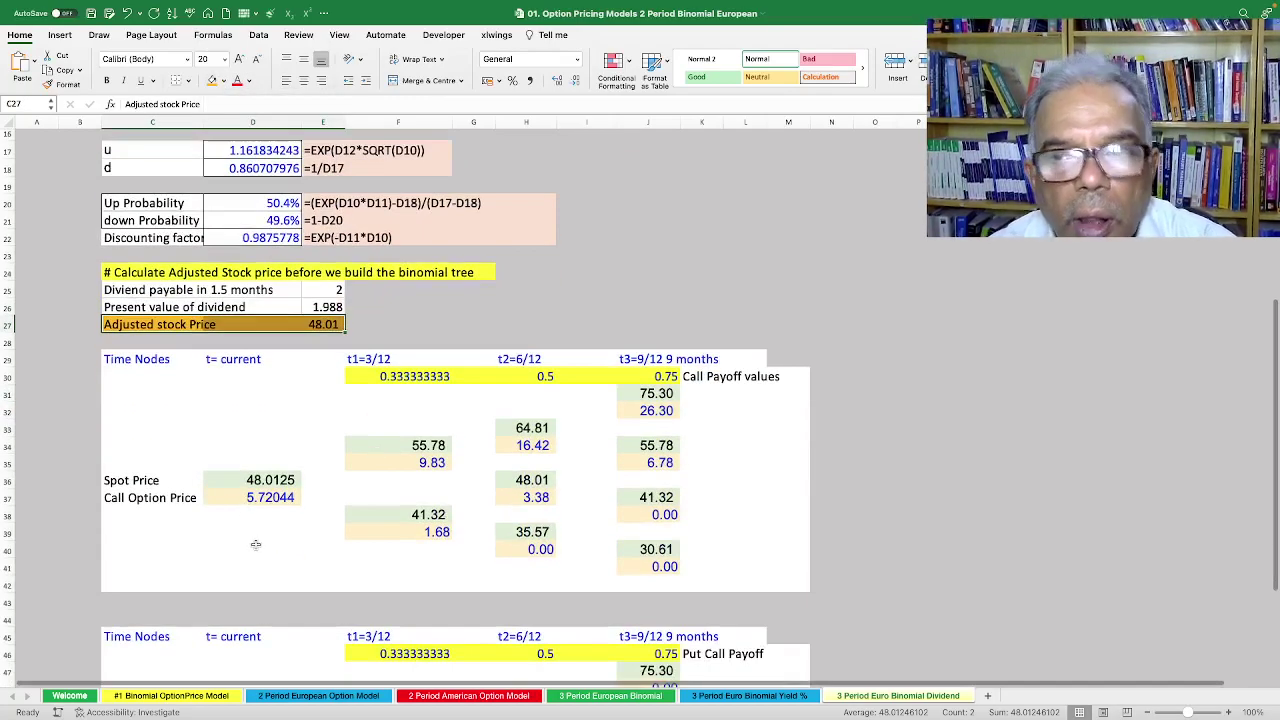
{"action": "left_click", "coordinate": [268, 481]}
{"action": "scroll", "coordinate": [268, 481], "scroll_direction": "up", "scroll_amount": 10}
{"action": "scroll", "coordinate": [258, 190], "scroll_direction": "down", "scroll_amount": 2}
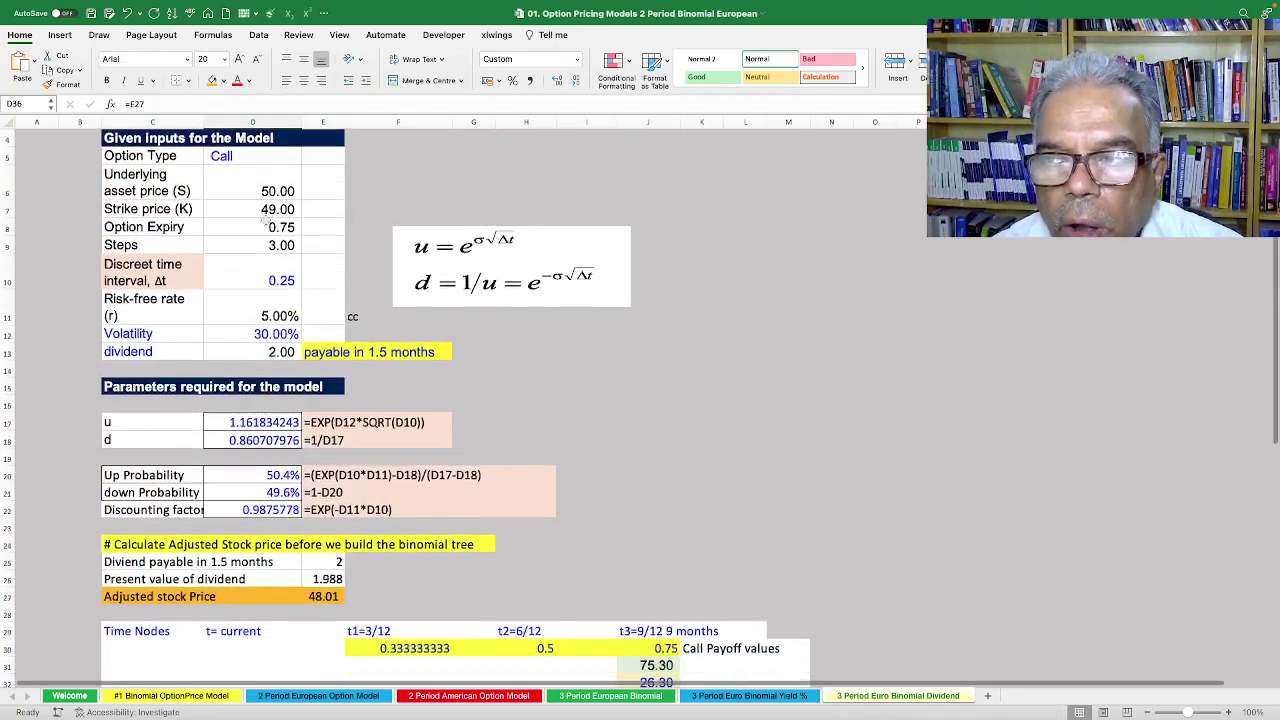
{"action": "scroll", "coordinate": [258, 190], "scroll_direction": "down", "scroll_amount": 6}
{"action": "key", "text": "Down"}
{"action": "key", "text": "Down"}
{"action": "key", "text": "Down"}
{"action": "key", "text": "Down"}
{"action": "key", "text": "Down"}
{"action": "left_click", "coordinate": [257, 332]}
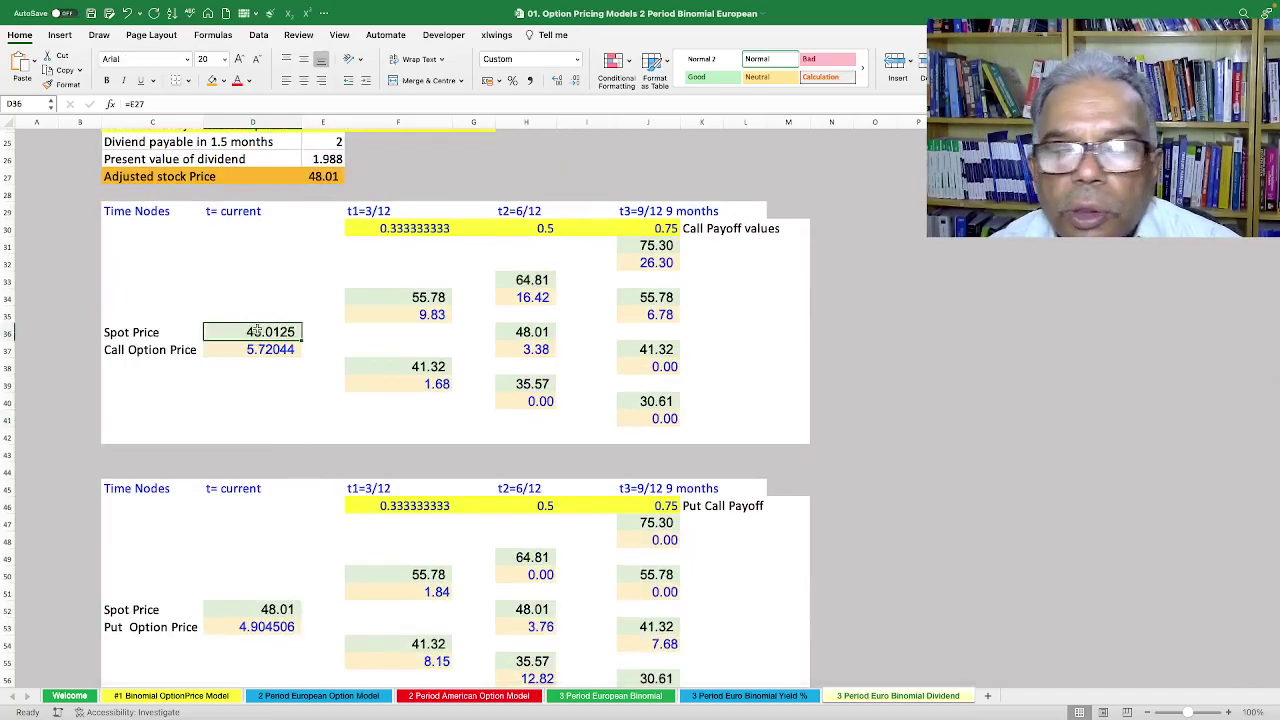
Inspect the call tree's up and down stock price formulas at the t1 node.
{"action": "scroll", "coordinate": [280, 381], "scroll_direction": "up", "scroll_amount": 3}
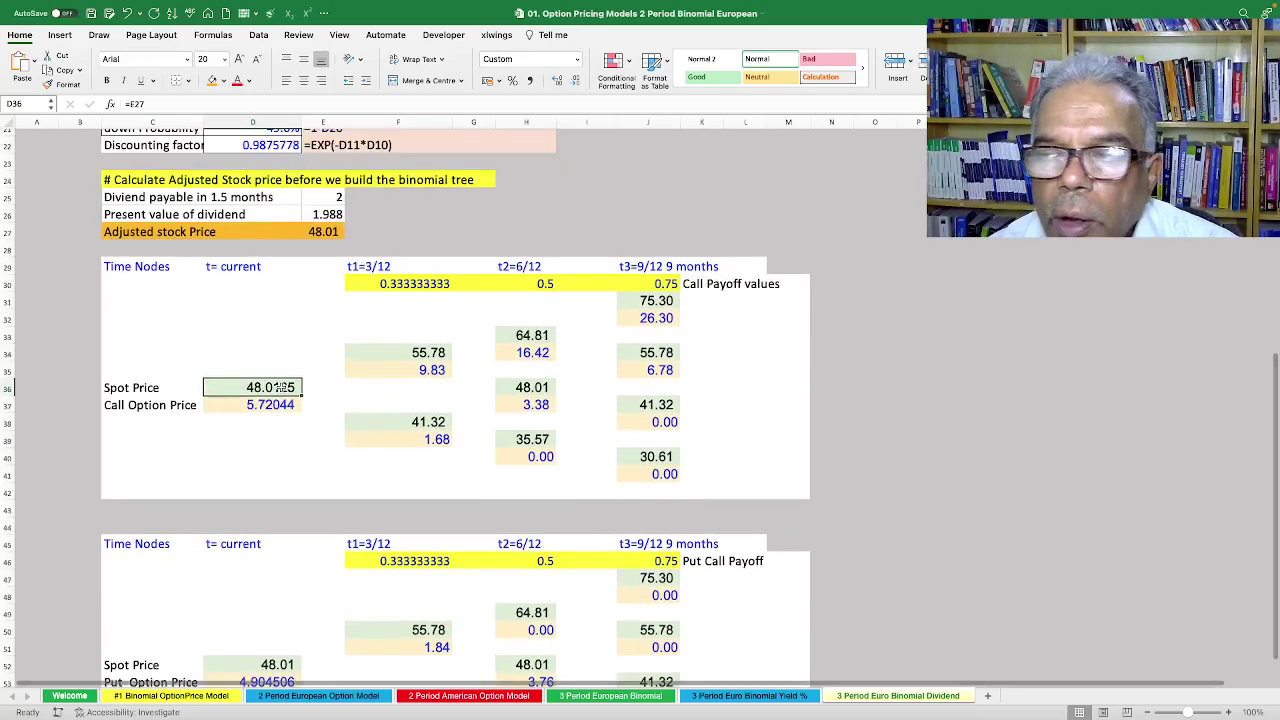
{"action": "double_click", "coordinate": [397, 351]}
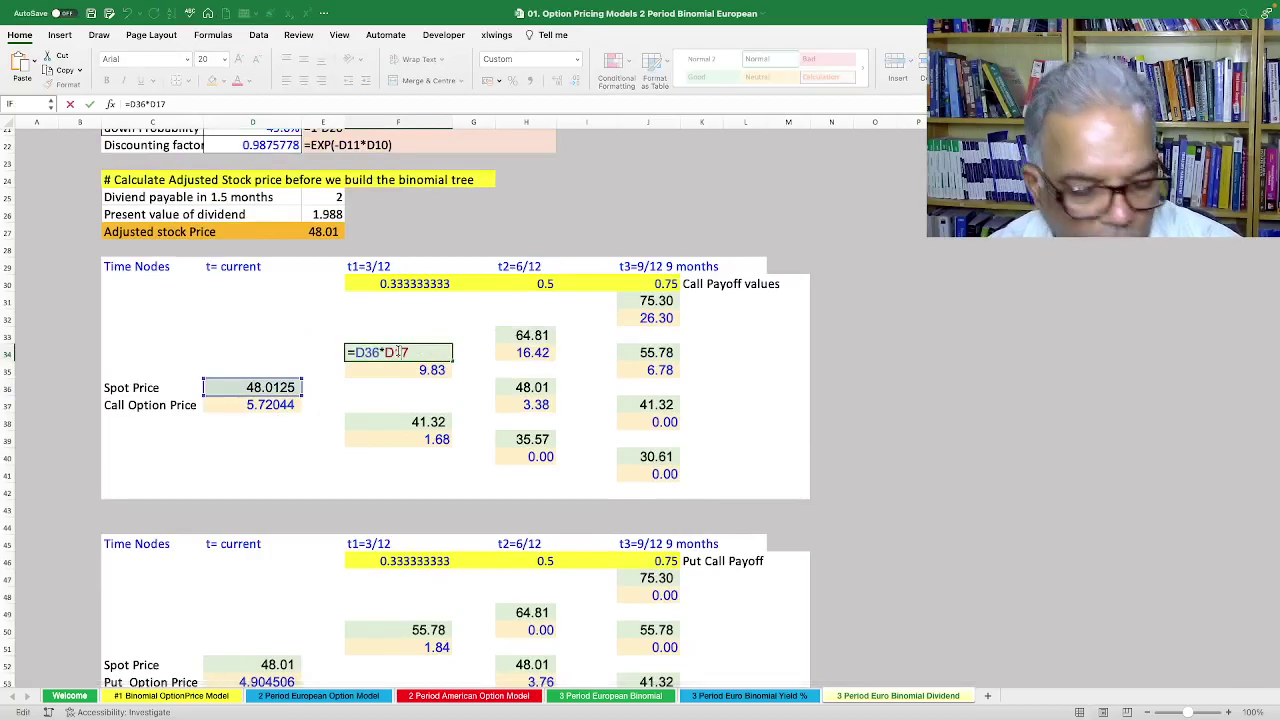
{"action": "key", "text": "Escape"}
{"action": "left_click", "coordinate": [280, 447]}
{"action": "left_click", "coordinate": [265, 389]}
{"action": "left_click", "coordinate": [404, 352]}
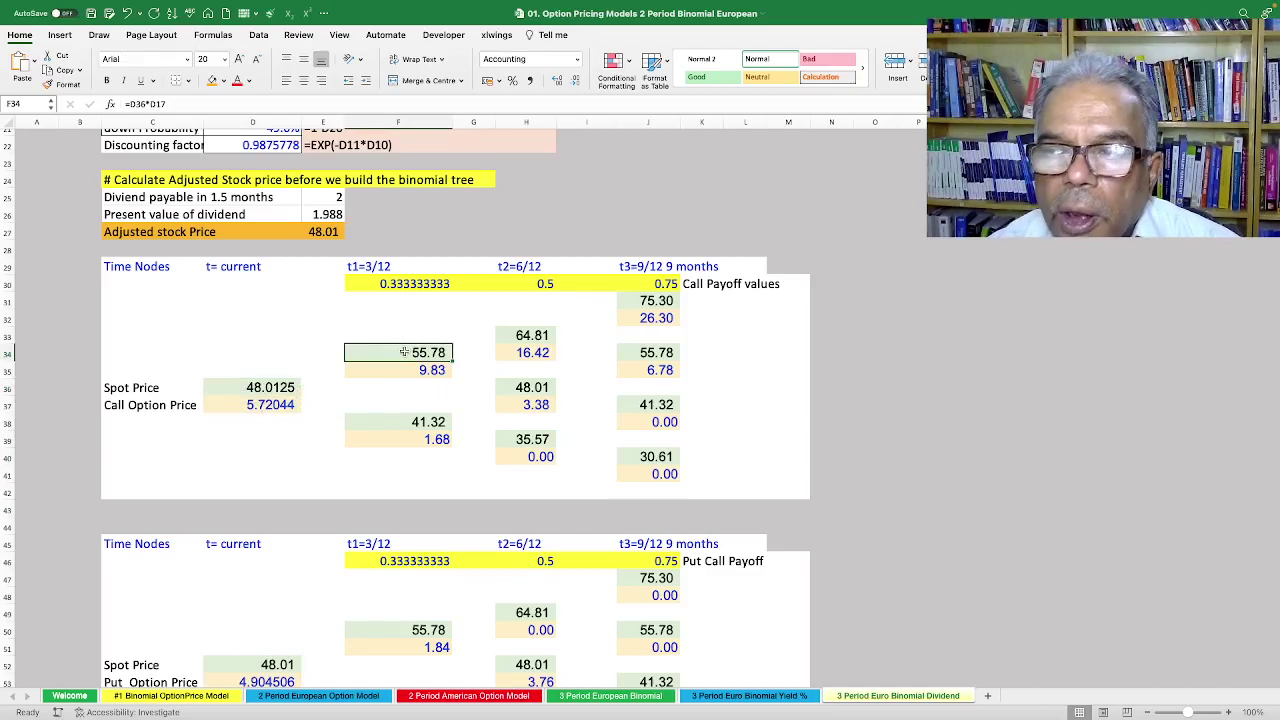
{"action": "left_click", "coordinate": [414, 425]}
Inspect the formulas of the three stock prices at the call tree's t2 node.
{"action": "left_click", "coordinate": [533, 336]}
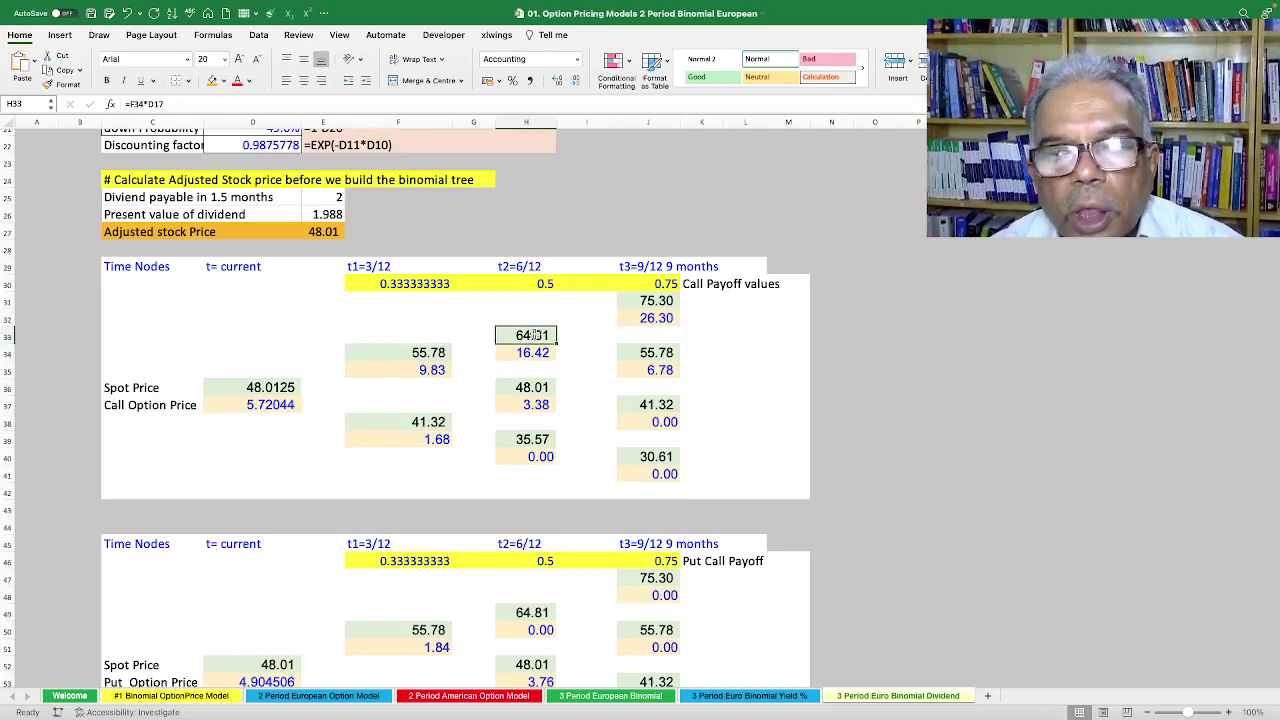
{"action": "left_click", "coordinate": [533, 387]}
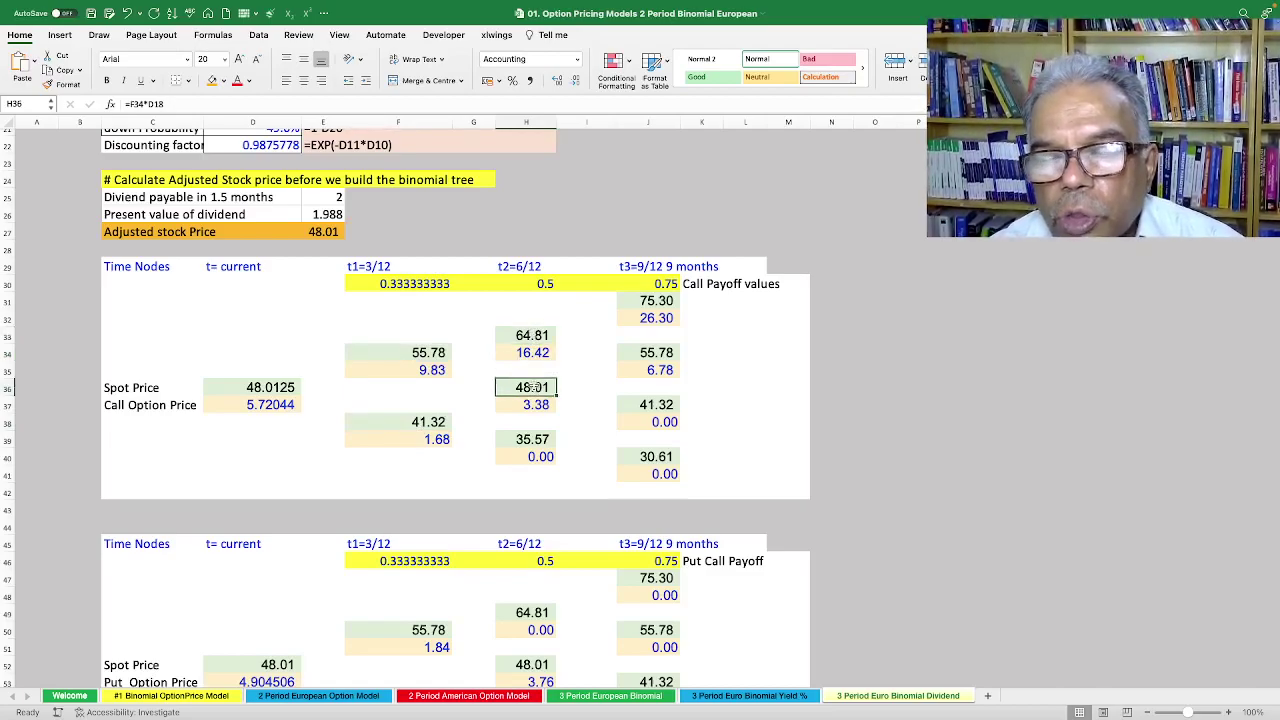
{"action": "left_click", "coordinate": [535, 439]}
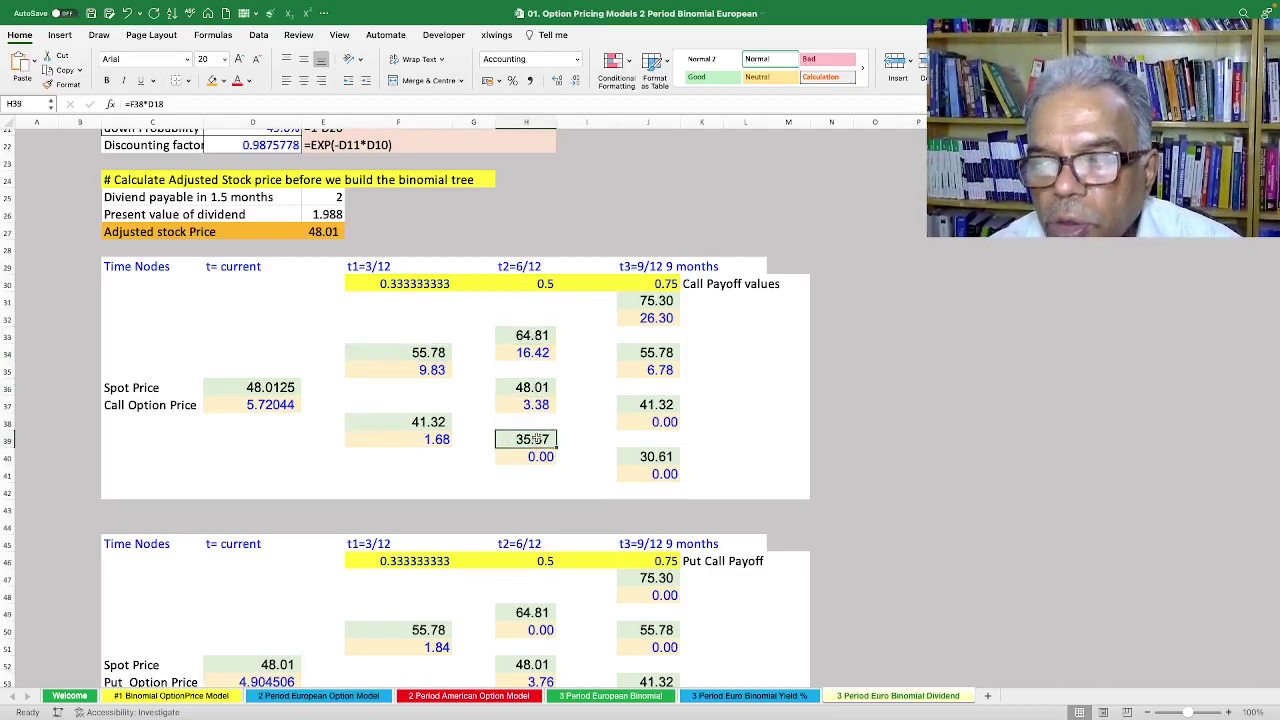
Inspect the formulas of the upper three stock prices at the call tree's t3 node.
{"action": "left_click", "coordinate": [656, 302]}
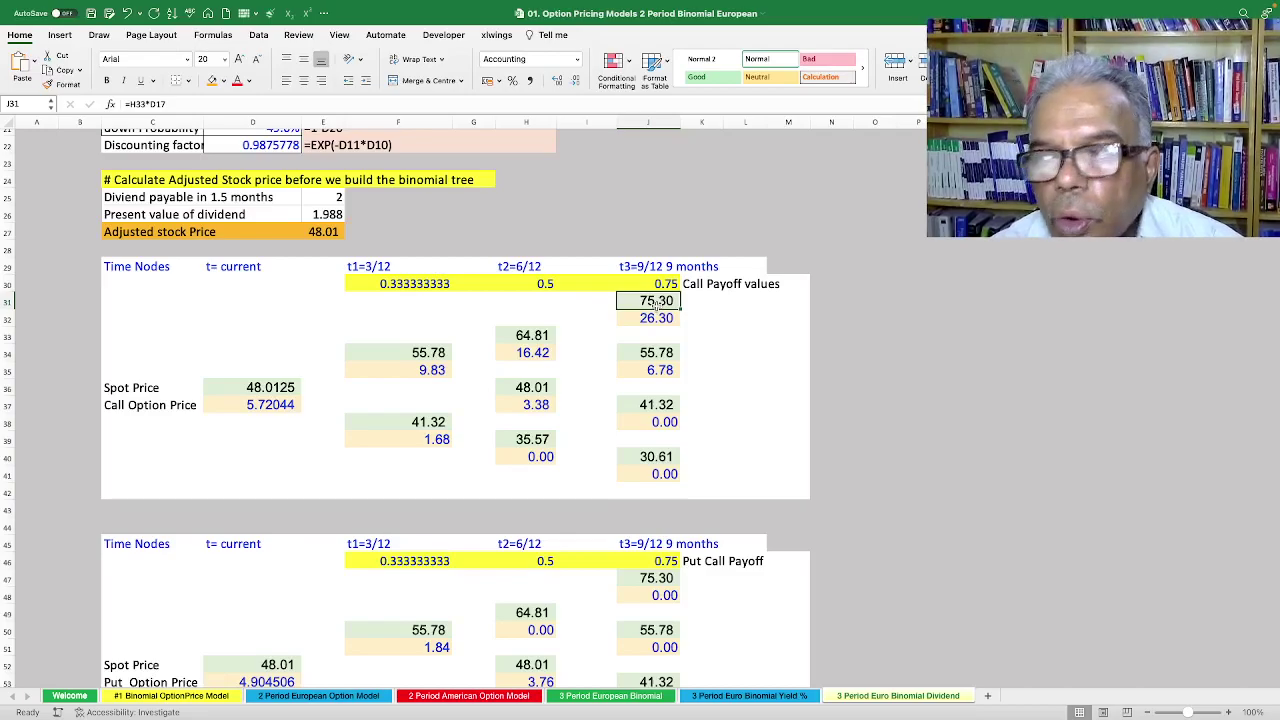
{"action": "left_click", "coordinate": [656, 352]}
{"action": "left_click", "coordinate": [652, 404]}
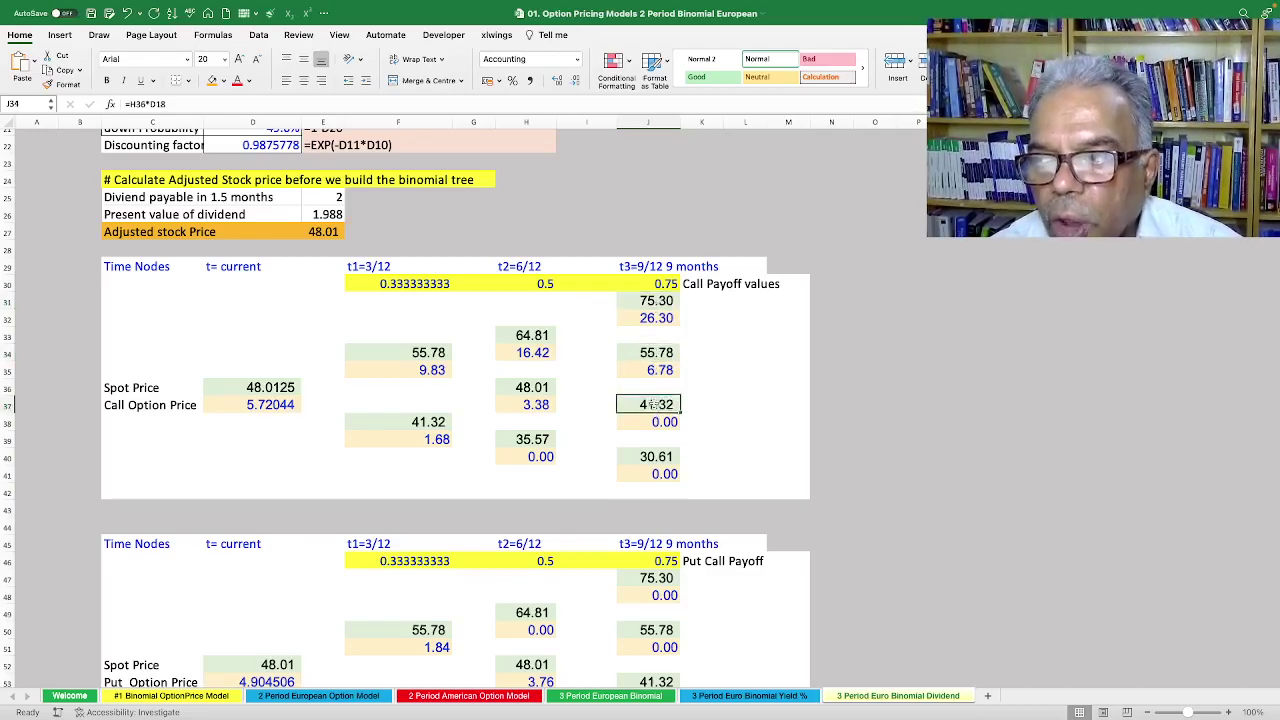
Examine the MAX formulas for the call payoffs at t3, focusing on the two highest stock prices.
{"action": "left_click", "coordinate": [658, 472]}
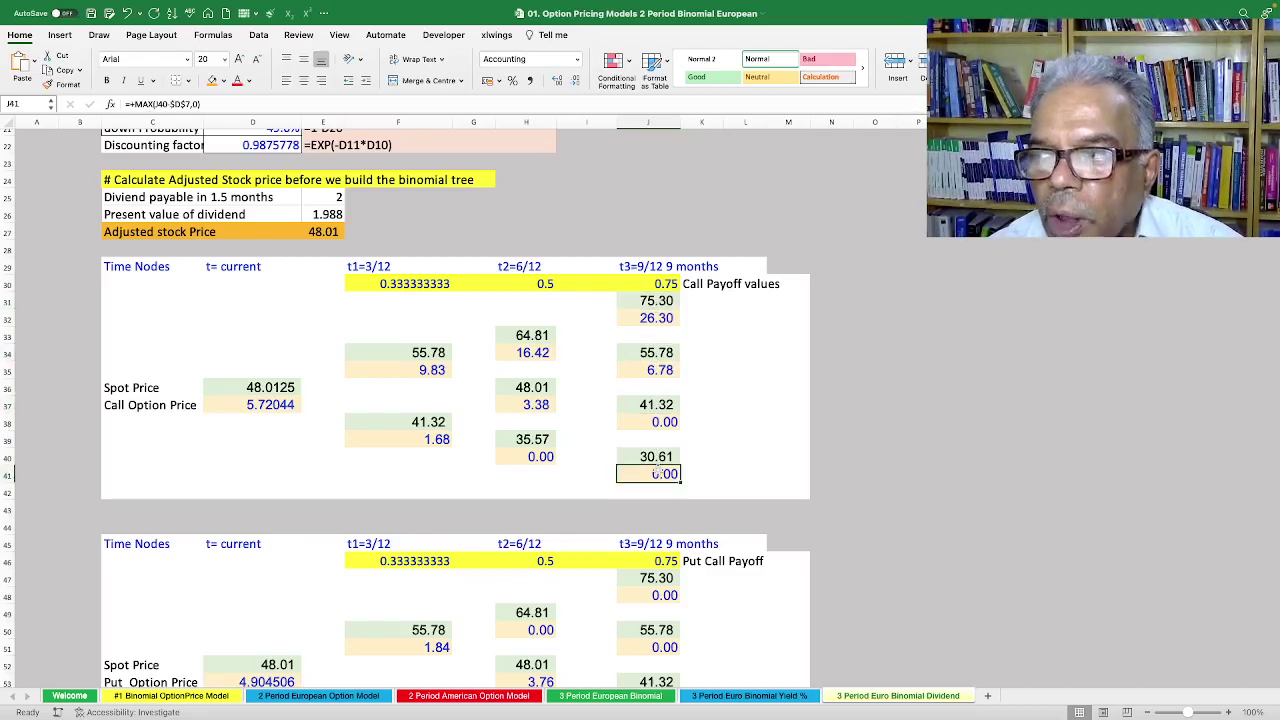
{"action": "double_click", "coordinate": [652, 317]}
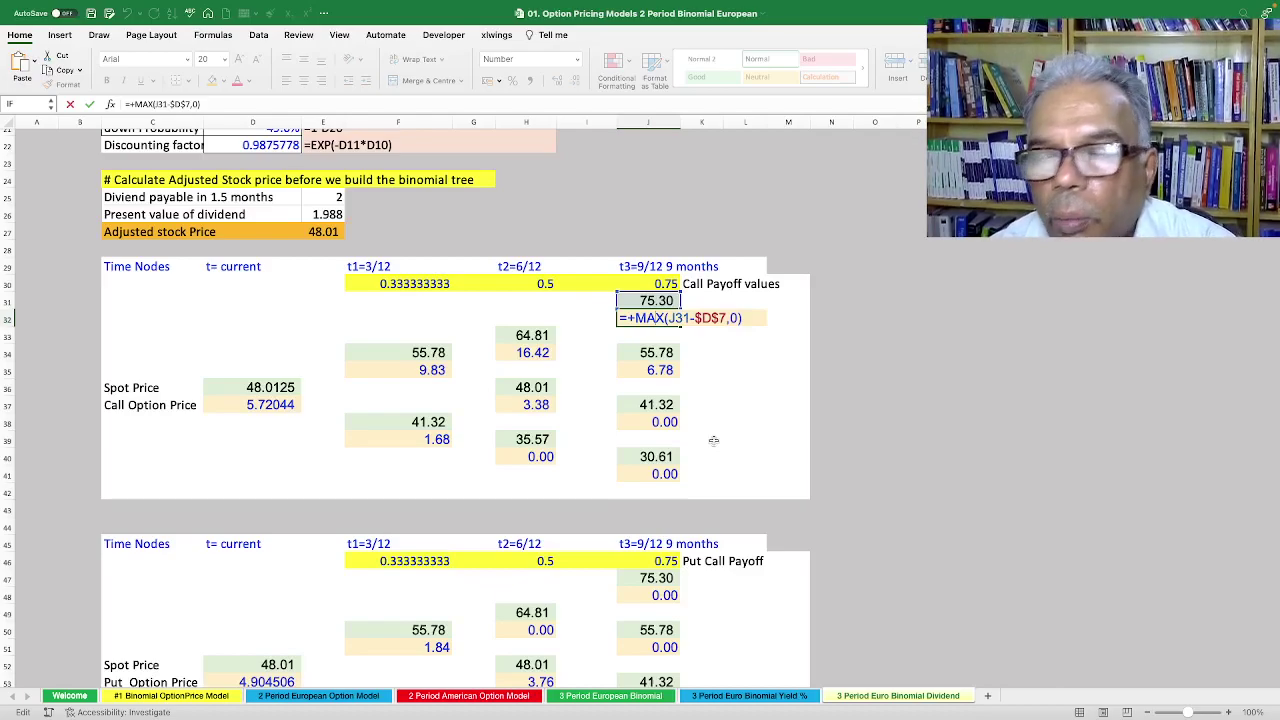
{"action": "key", "text": "Escape"}
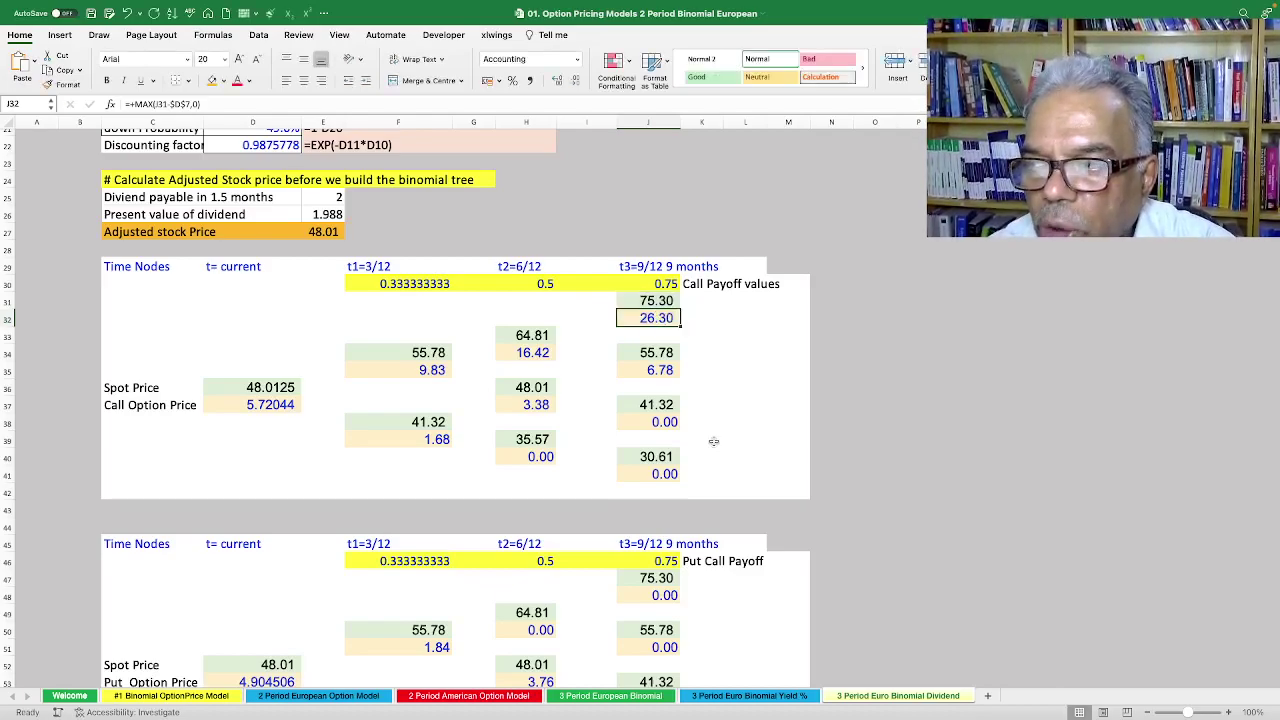
{"action": "left_click", "coordinate": [652, 370]}
{"action": "left_click", "coordinate": [652, 317]}
{"action": "left_click", "coordinate": [658, 355]}
{"action": "left_click", "coordinate": [664, 372]}
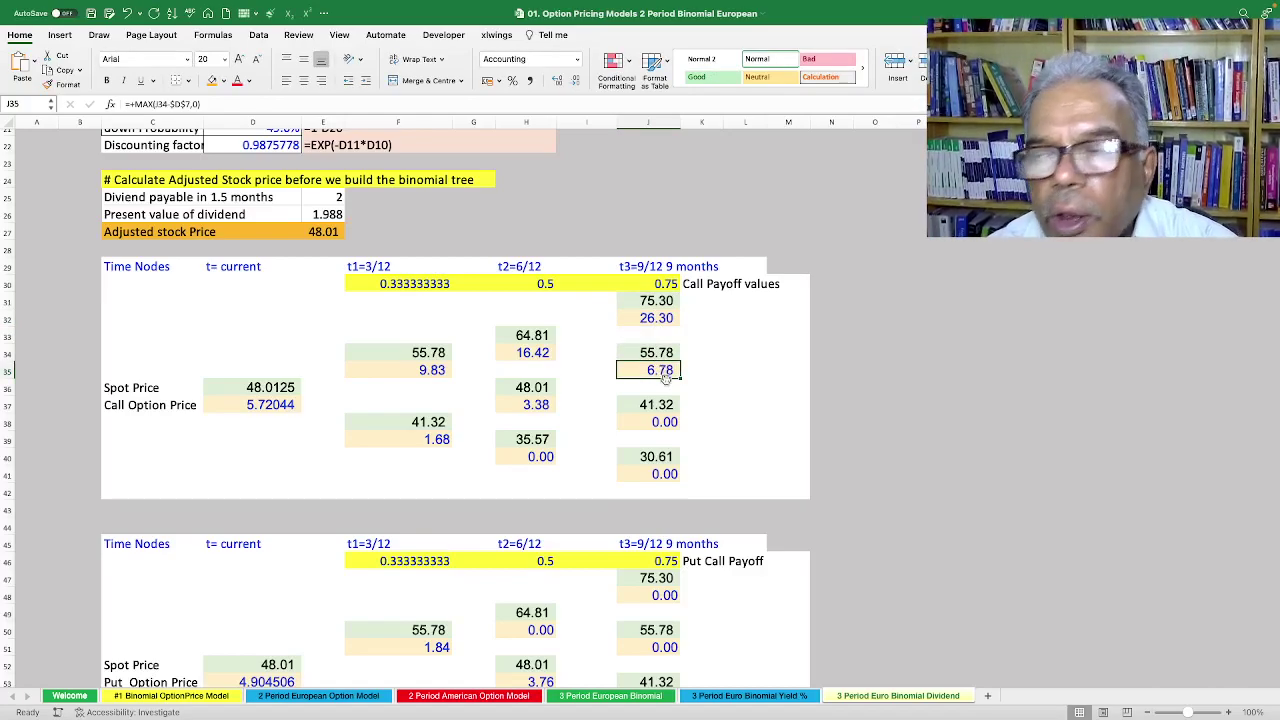
Look up the strike price input and compare the t3 stock prices with their call payoffs from highest to lowest.
{"action": "scroll", "coordinate": [665, 377], "scroll_direction": "up", "scroll_amount": 10}
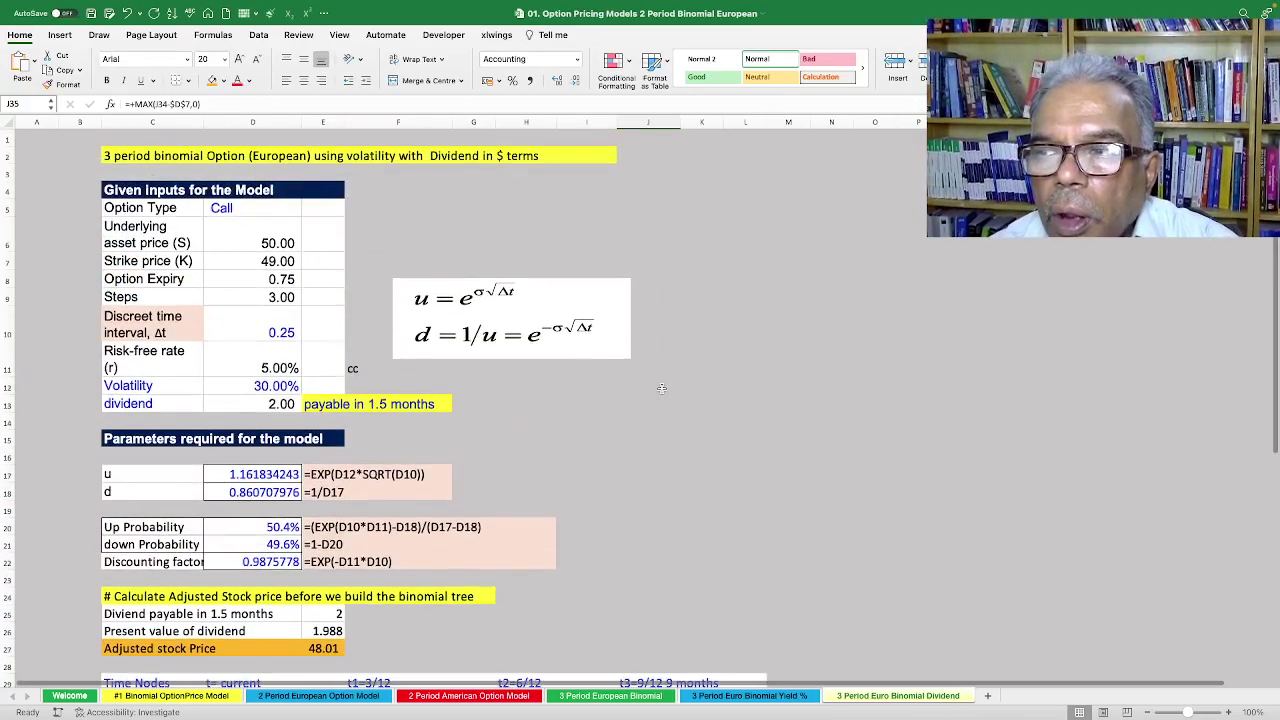
{"action": "scroll", "coordinate": [503, 405], "scroll_direction": "down", "scroll_amount": 10}
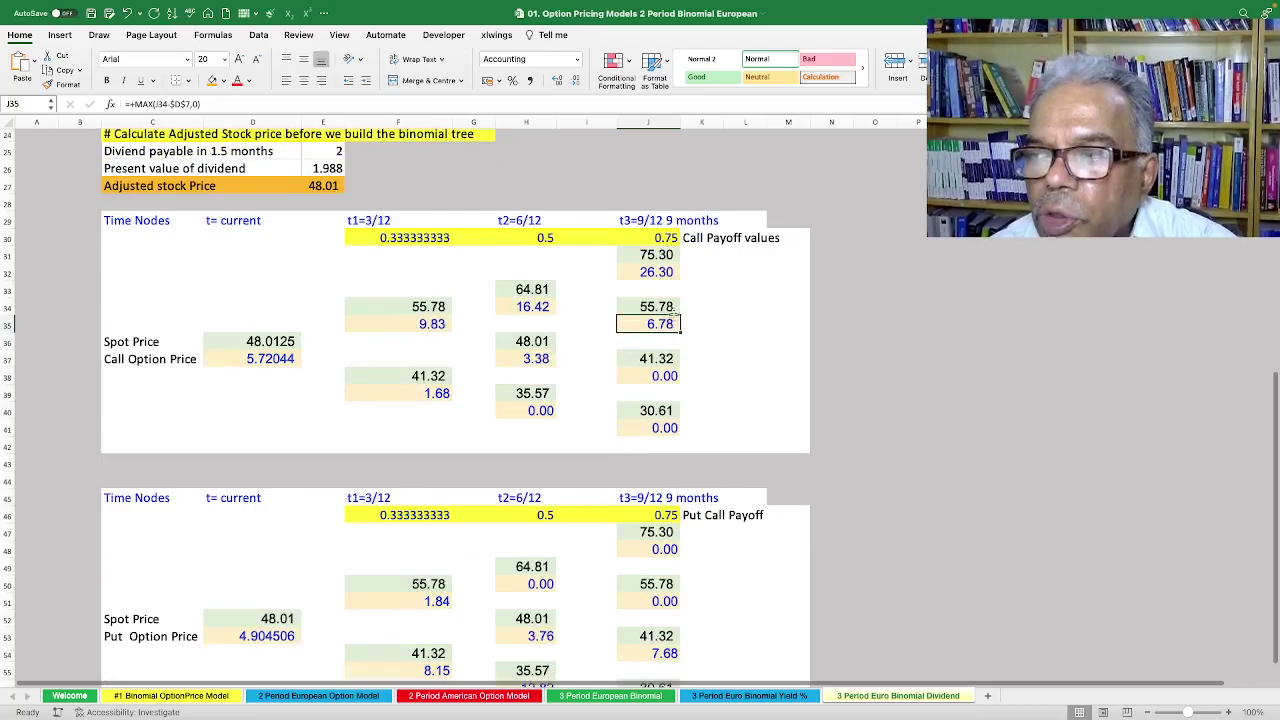
{"action": "left_click", "coordinate": [651, 257]}
{"action": "left_click", "coordinate": [655, 272]}
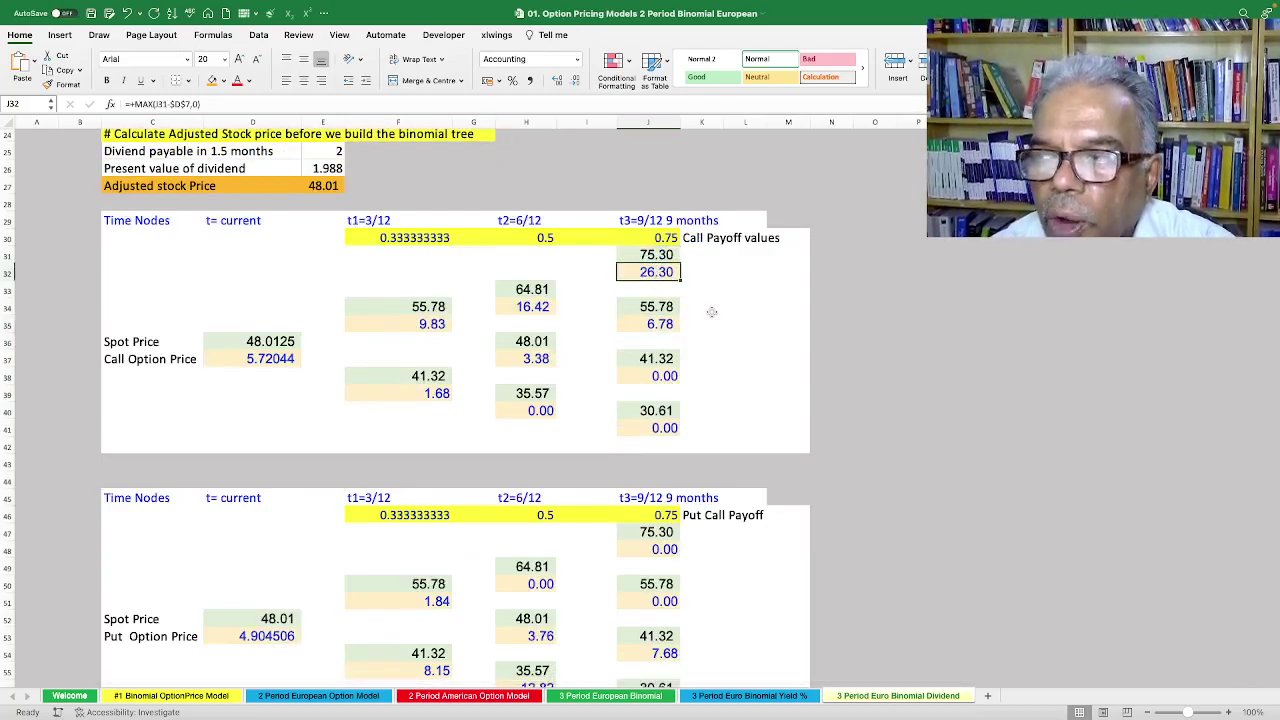
{"action": "left_click", "coordinate": [664, 325]}
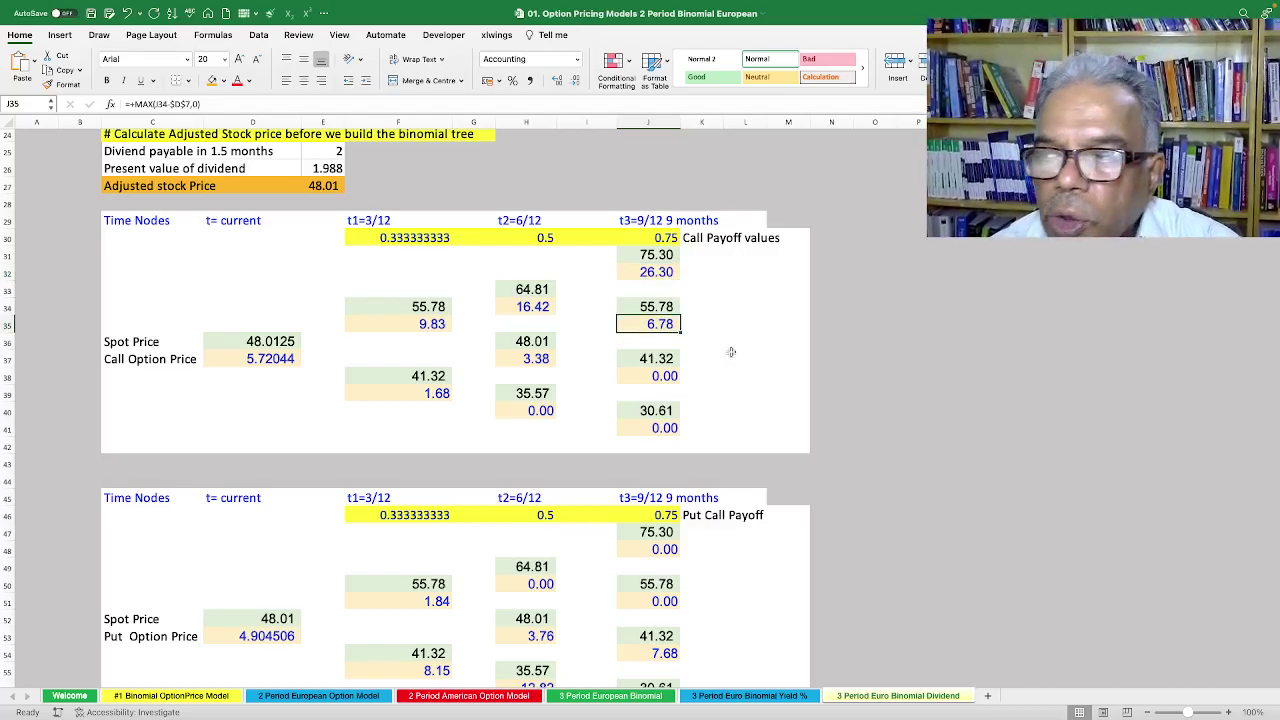
{"action": "left_click", "coordinate": [661, 364]}
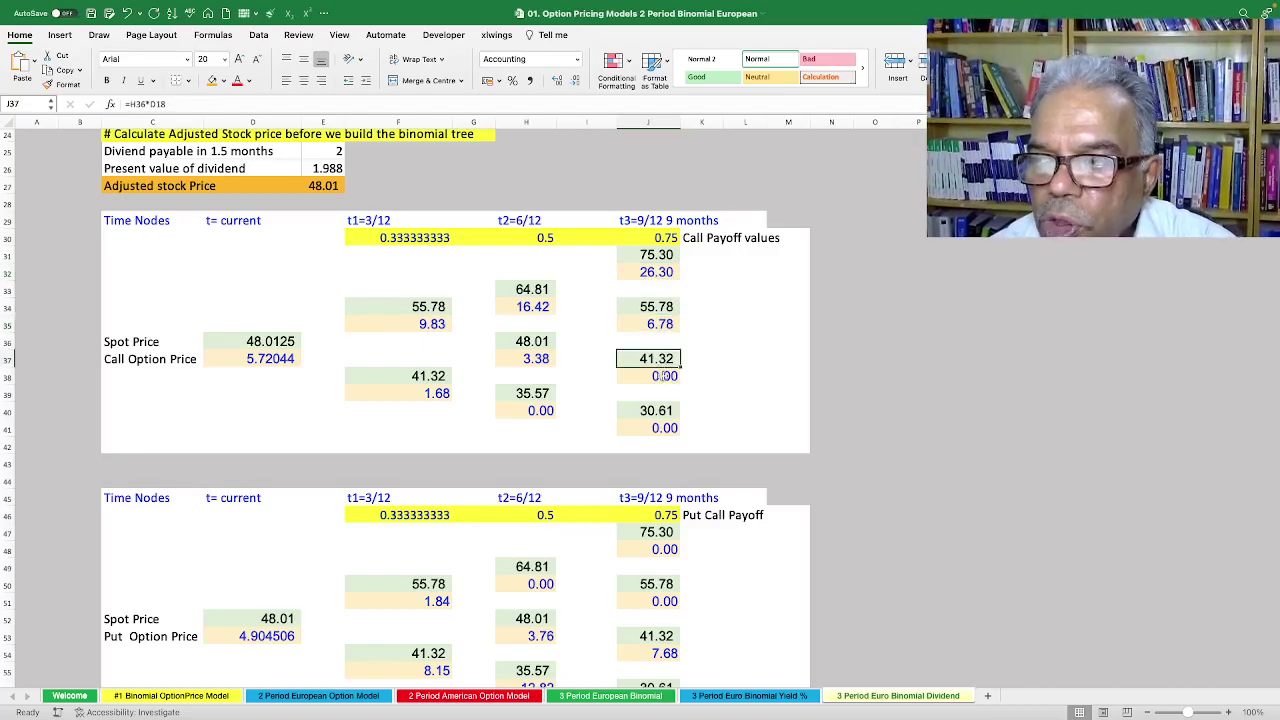
{"action": "left_click", "coordinate": [660, 378]}
{"action": "left_click", "coordinate": [668, 432]}
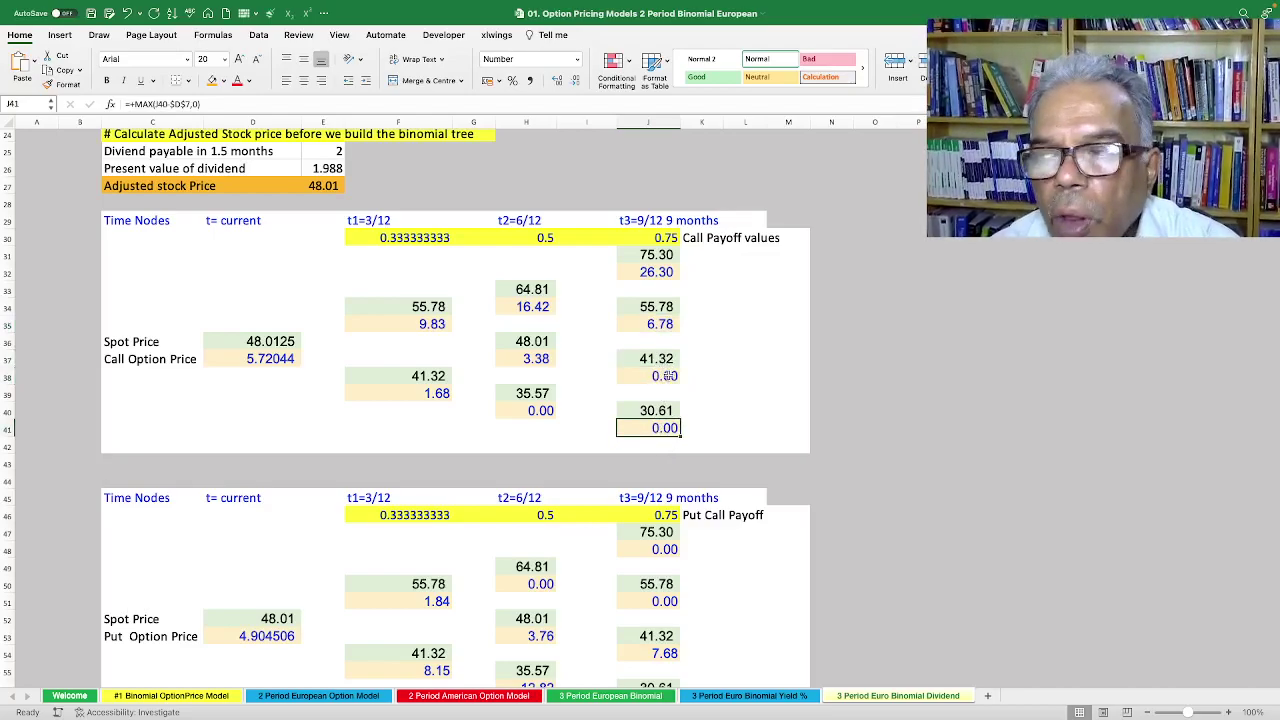
Recheck the t3 call payoffs for the two lowest stock prices and the highest one.
{"action": "left_click", "coordinate": [668, 362]}
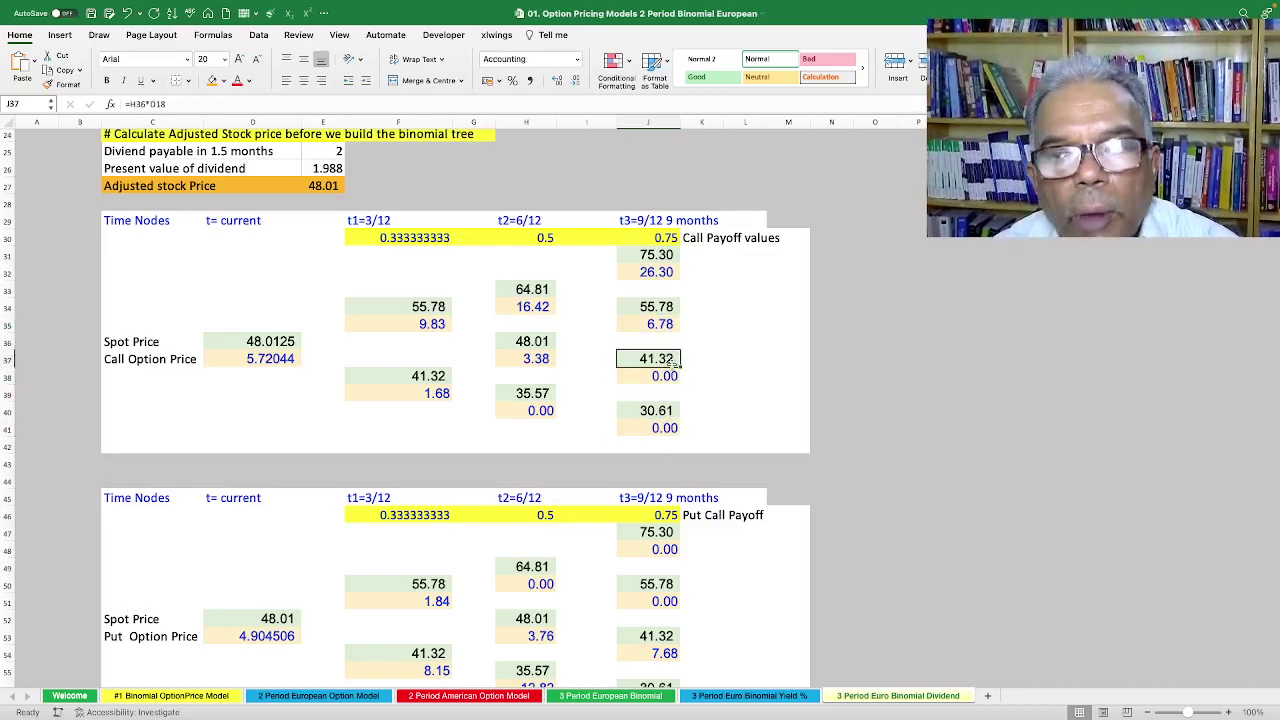
{"action": "left_click", "coordinate": [667, 376]}
{"action": "left_click", "coordinate": [670, 431]}
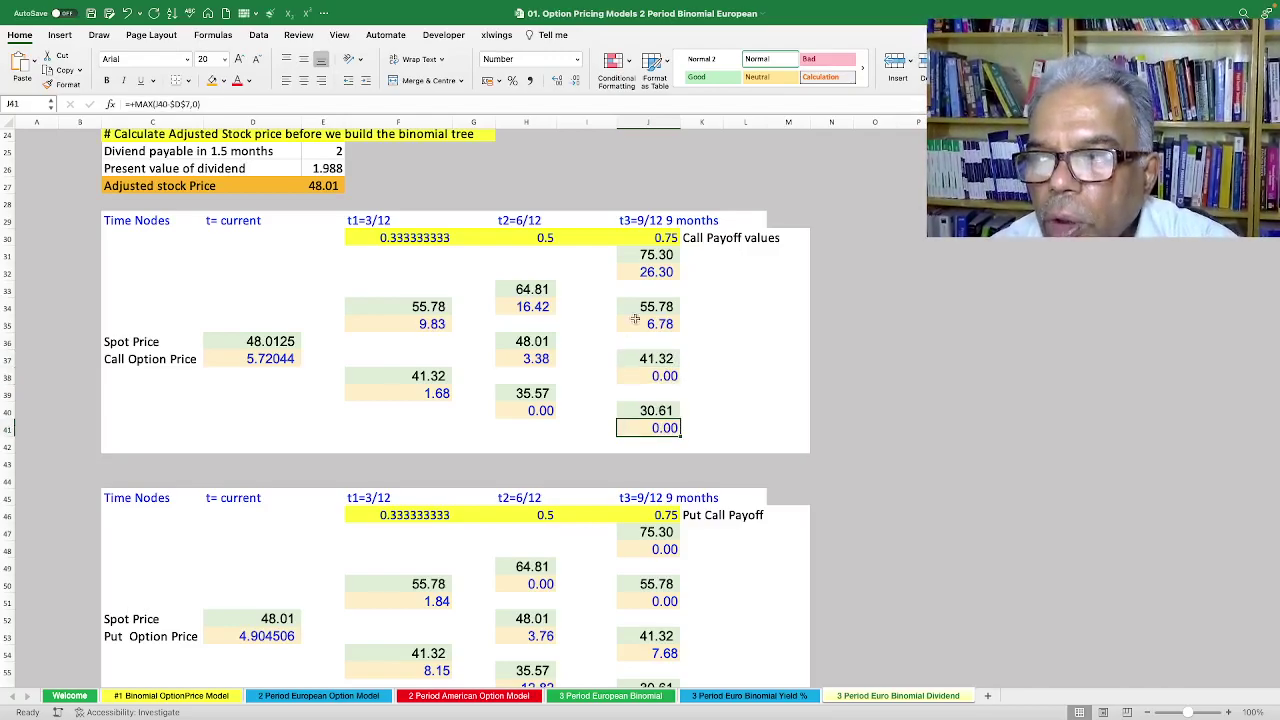
{"action": "left_click", "coordinate": [633, 276]}
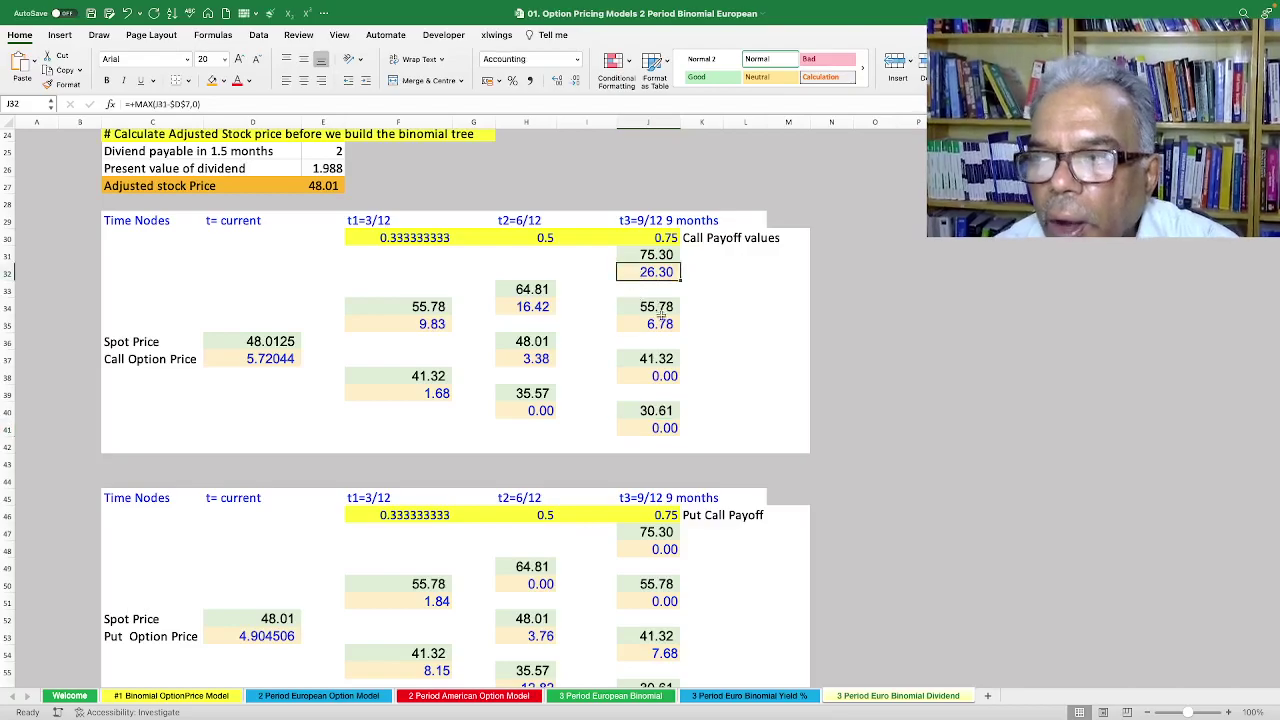
Examine the formula of the highest t2 call value, tracing its t3 payoffs, up and down probabilities and discounting factor.
{"action": "left_click", "coordinate": [663, 425]}
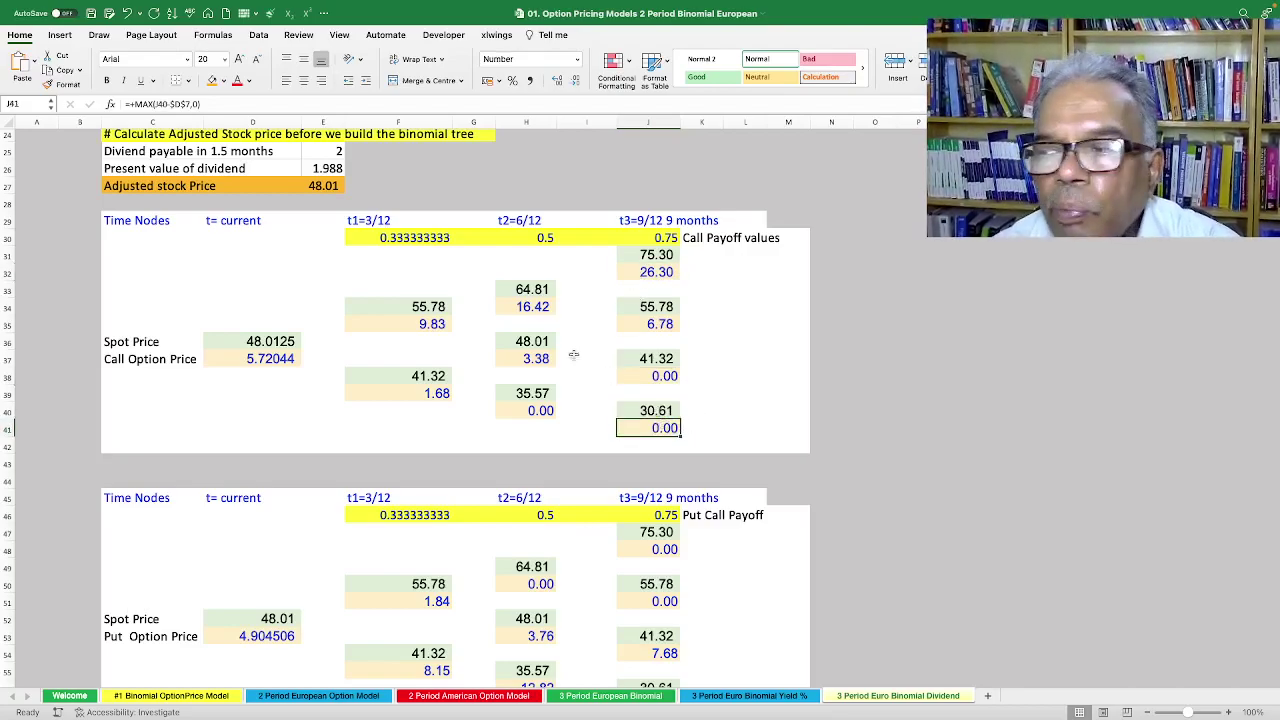
{"action": "scroll", "coordinate": [546, 338], "scroll_direction": "up", "scroll_amount": 1}
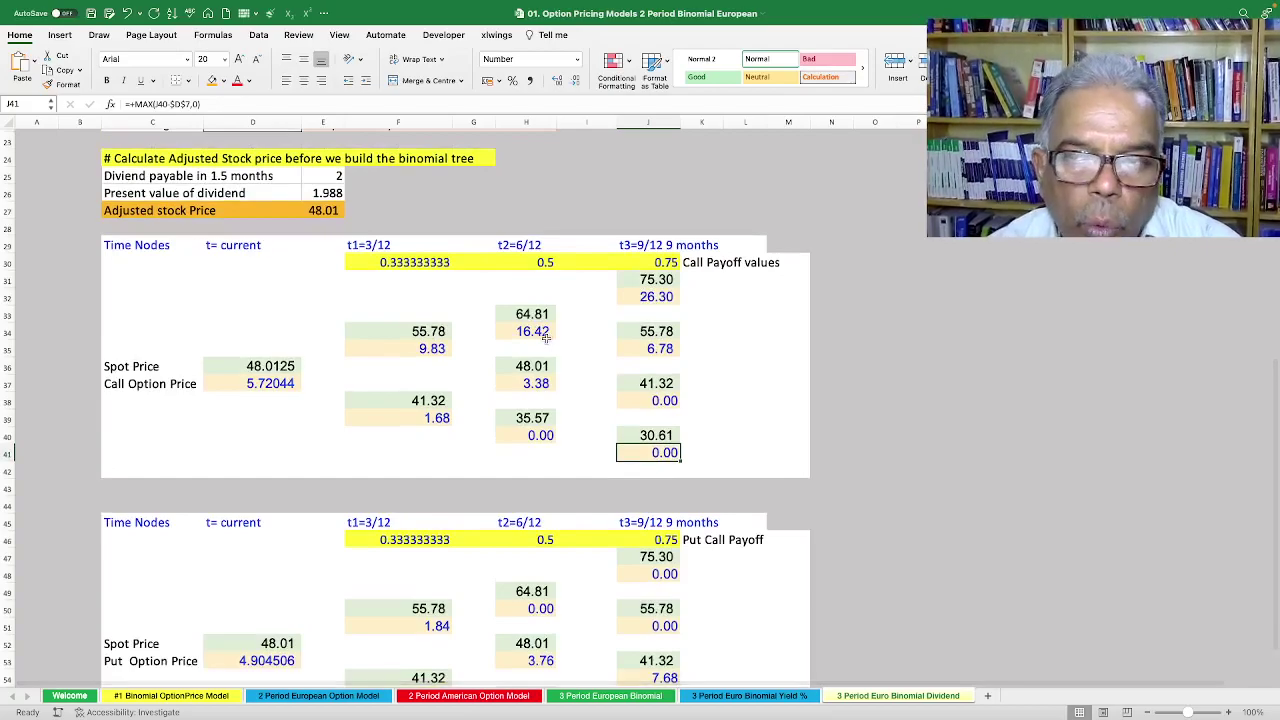
{"action": "left_click", "coordinate": [538, 330]}
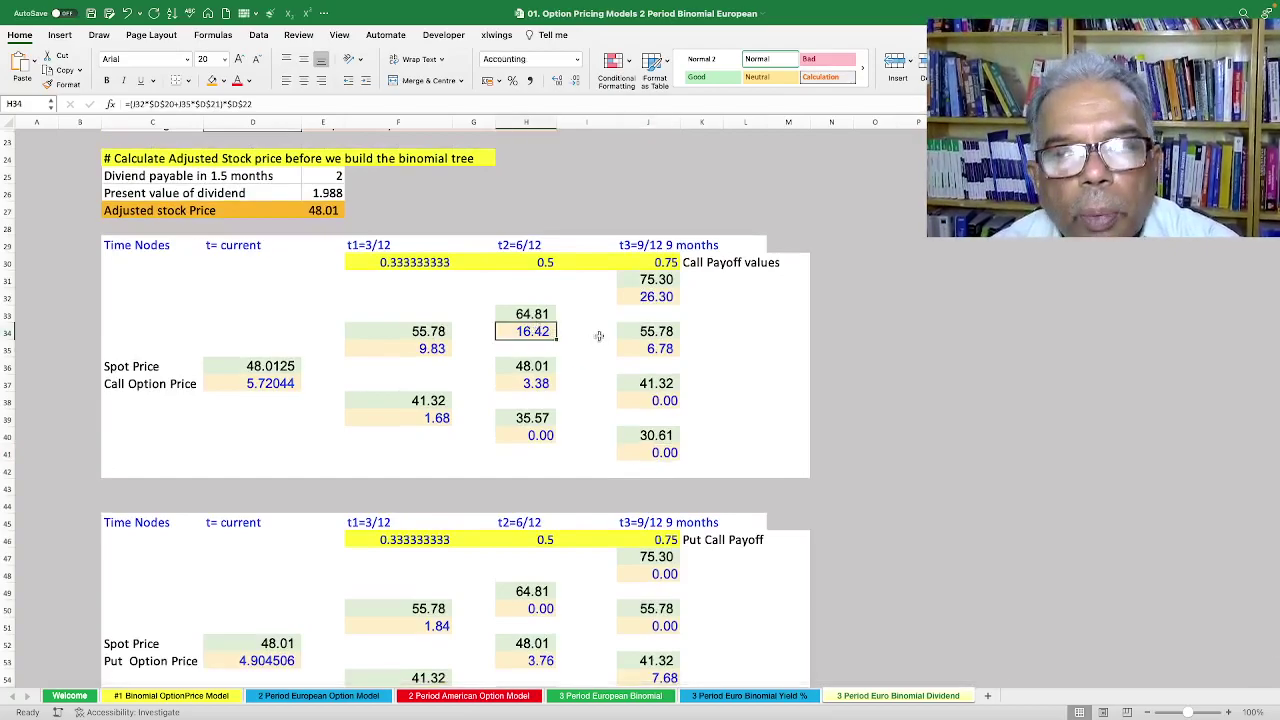
{"action": "double_click", "coordinate": [527, 331]}
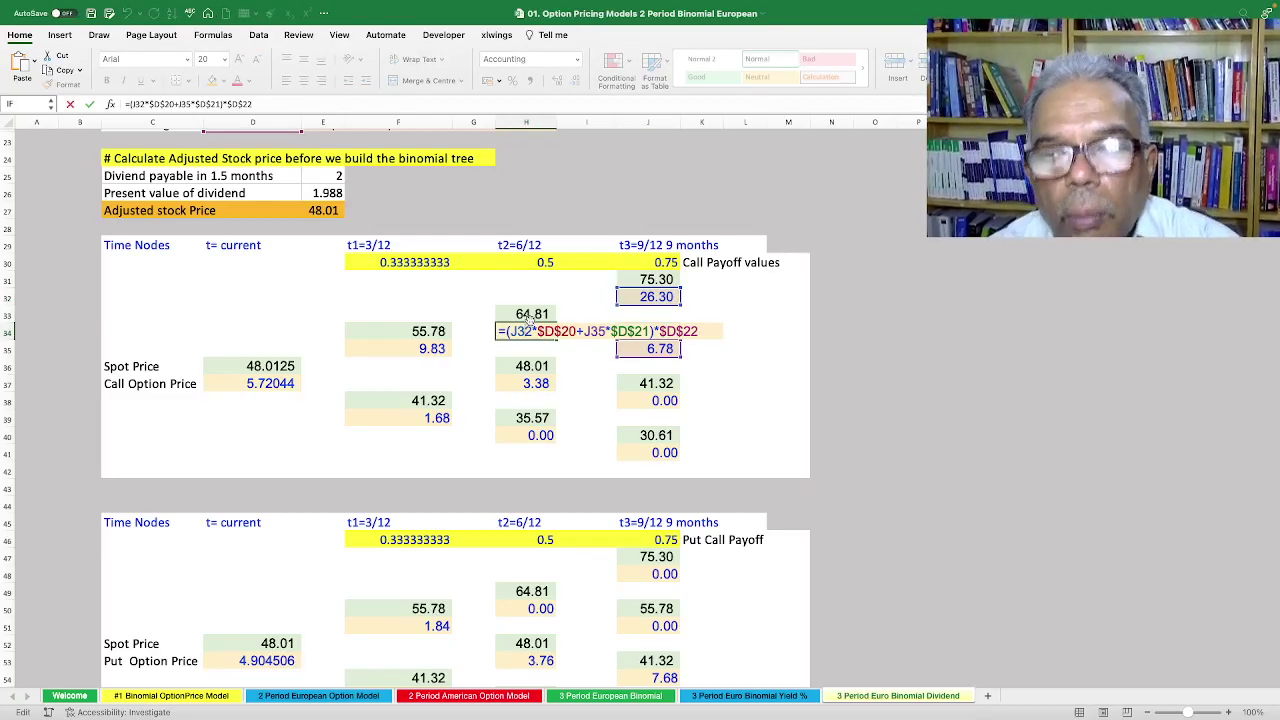
{"action": "key", "text": "Escape"}
{"action": "left_click", "coordinate": [637, 297]}
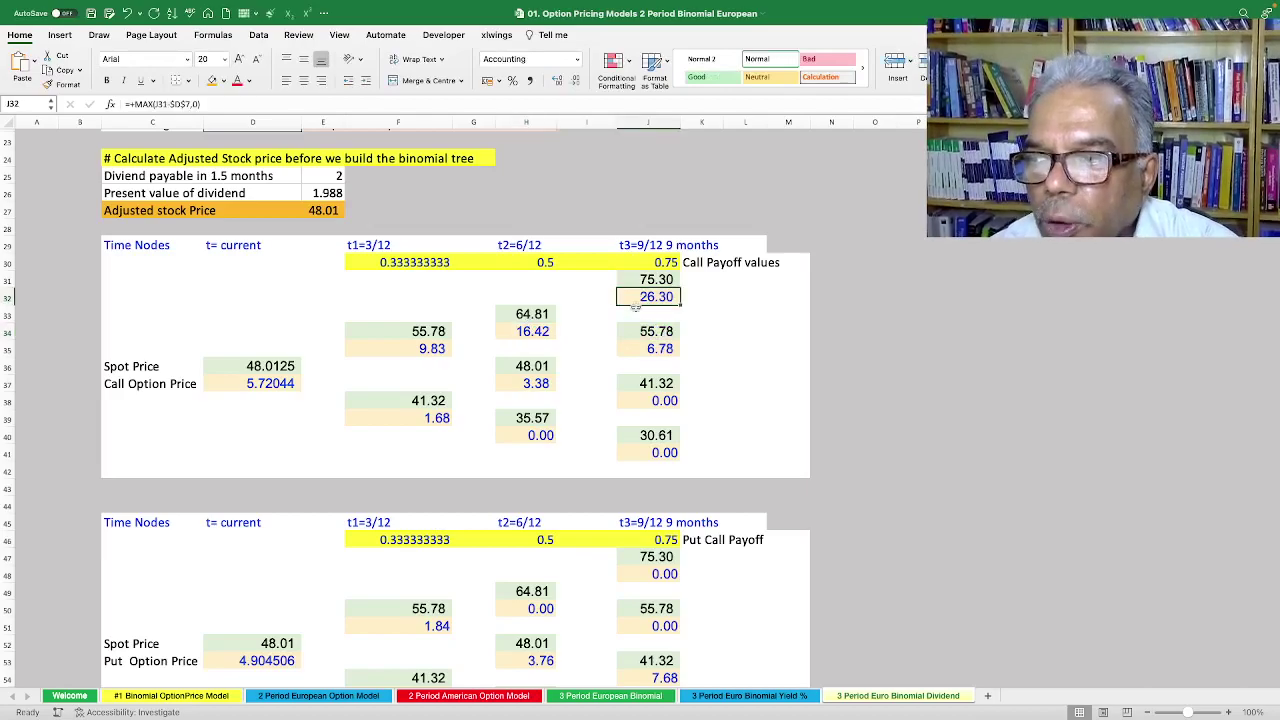
{"action": "double_click", "coordinate": [524, 331]}
{"action": "scroll", "coordinate": [381, 398], "scroll_direction": "up", "scroll_amount": 6}
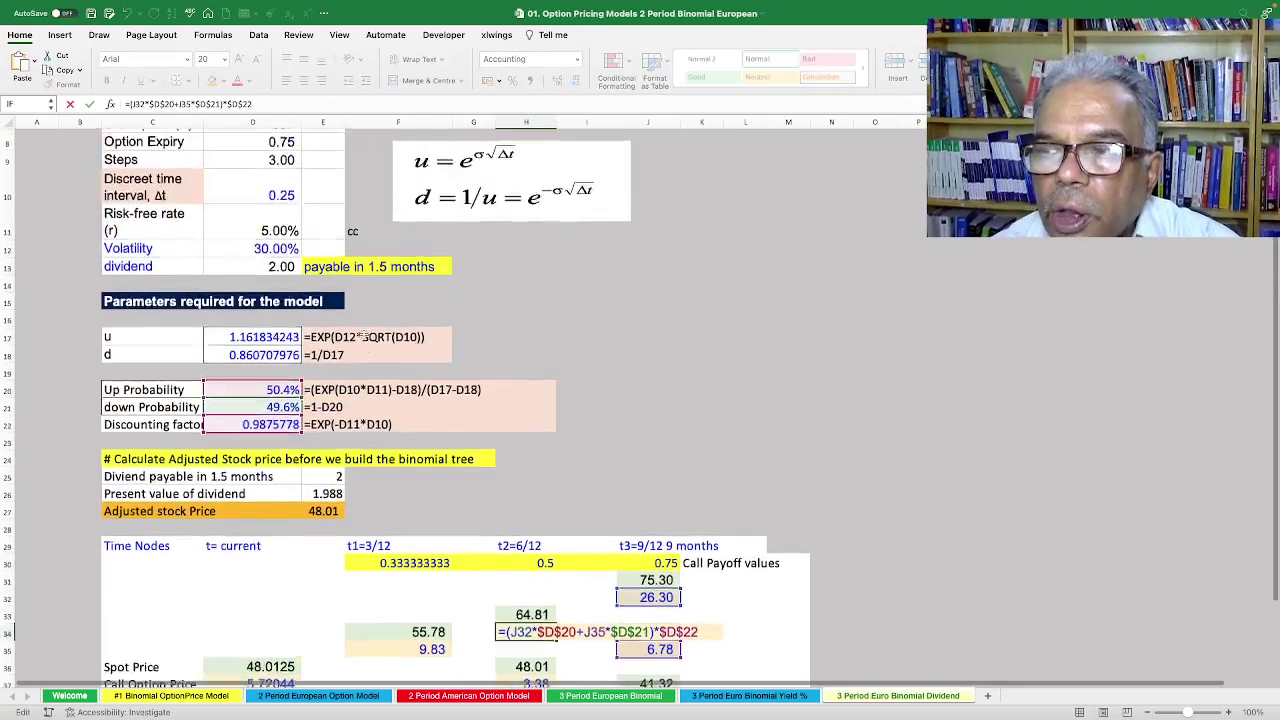
{"action": "key", "text": "Escape"}
Inspect the formulas of the middle and lowest call values at t2.
{"action": "scroll", "coordinate": [540, 430], "scroll_direction": "down", "scroll_amount": 6}
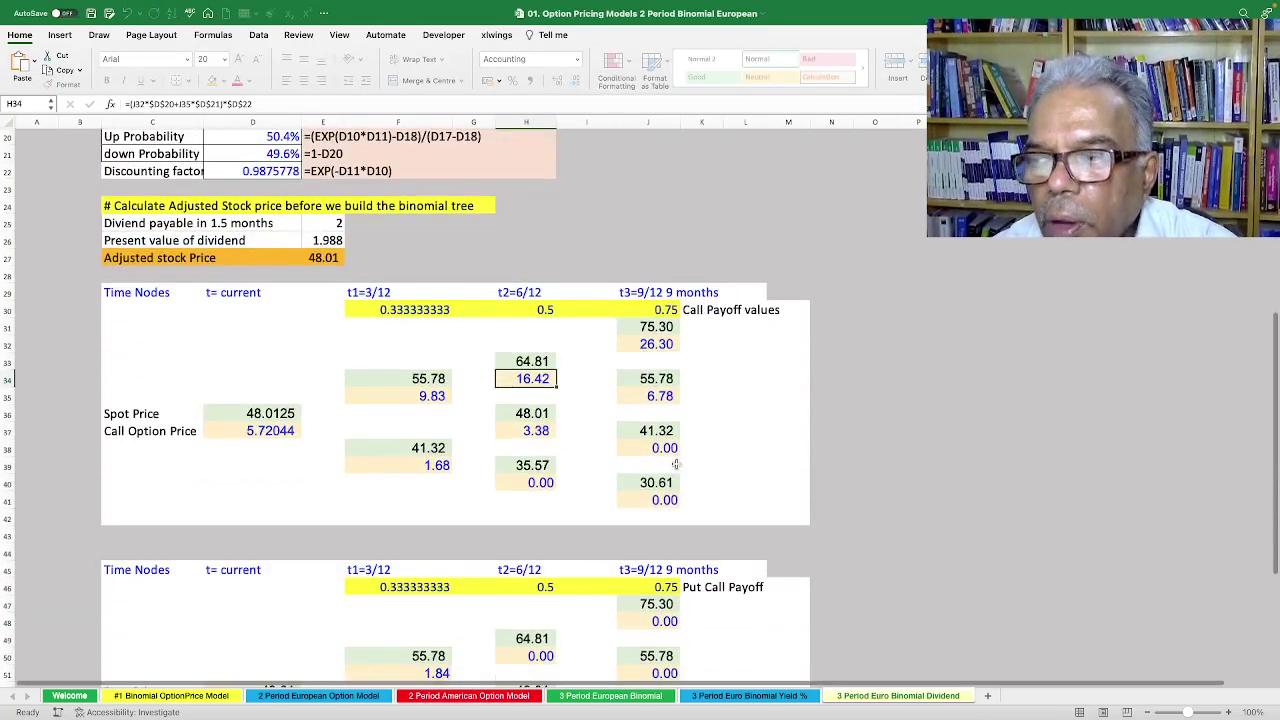
{"action": "left_click", "coordinate": [540, 431]}
{"action": "left_click", "coordinate": [540, 483]}
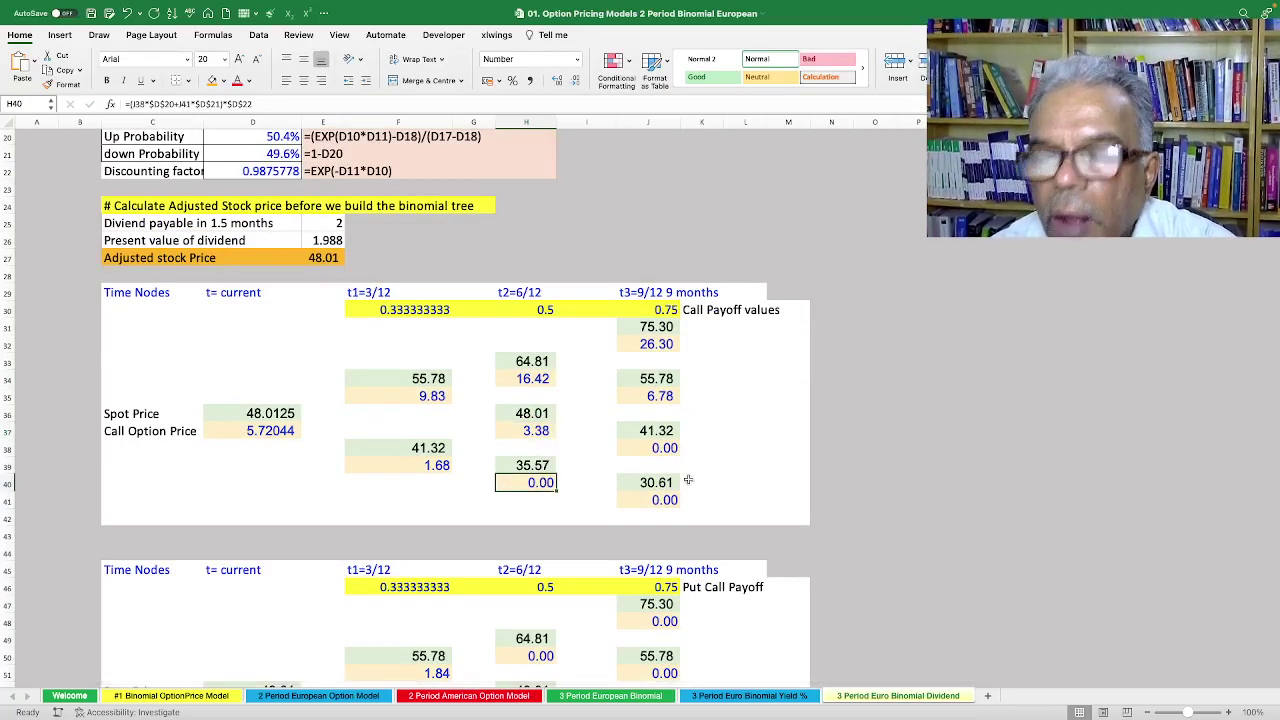
Trace the discounted expected value formulas of both t1 call values back to the current call option price.
{"action": "left_click", "coordinate": [372, 386]}
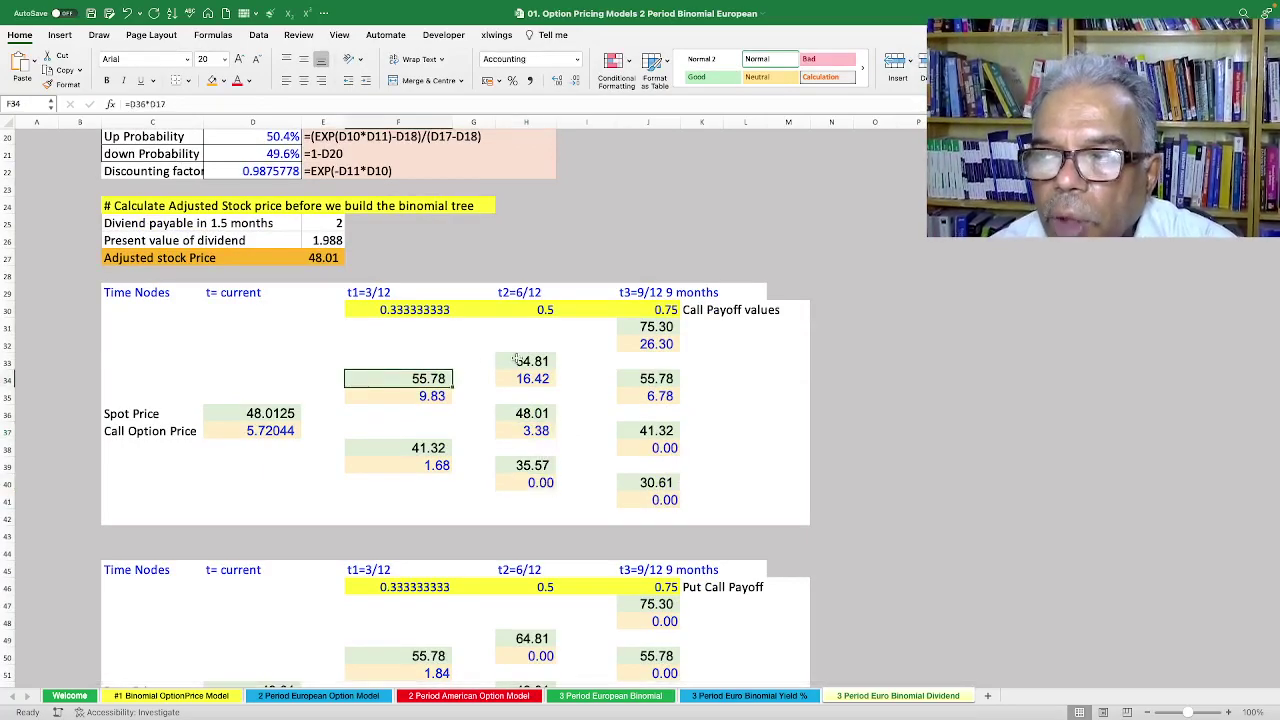
{"action": "double_click", "coordinate": [426, 400]}
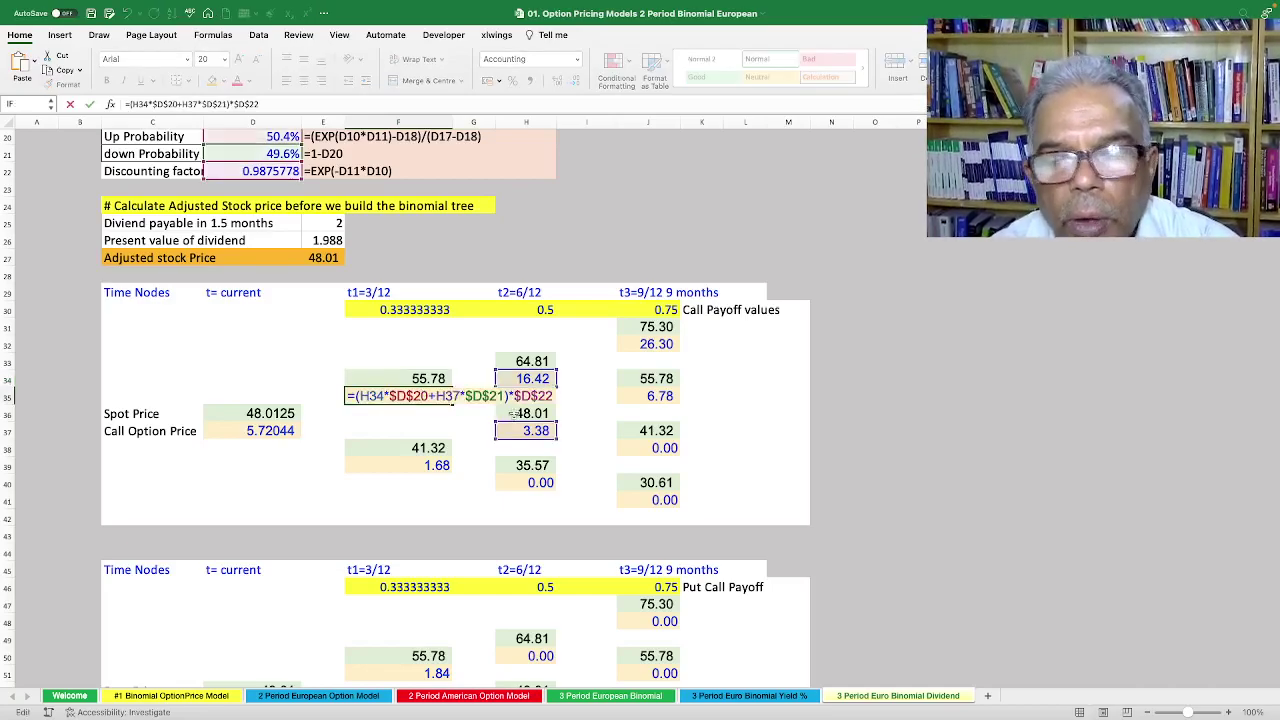
{"action": "key", "text": "Escape"}
{"action": "left_click", "coordinate": [430, 465]}
{"action": "left_click", "coordinate": [260, 428]}
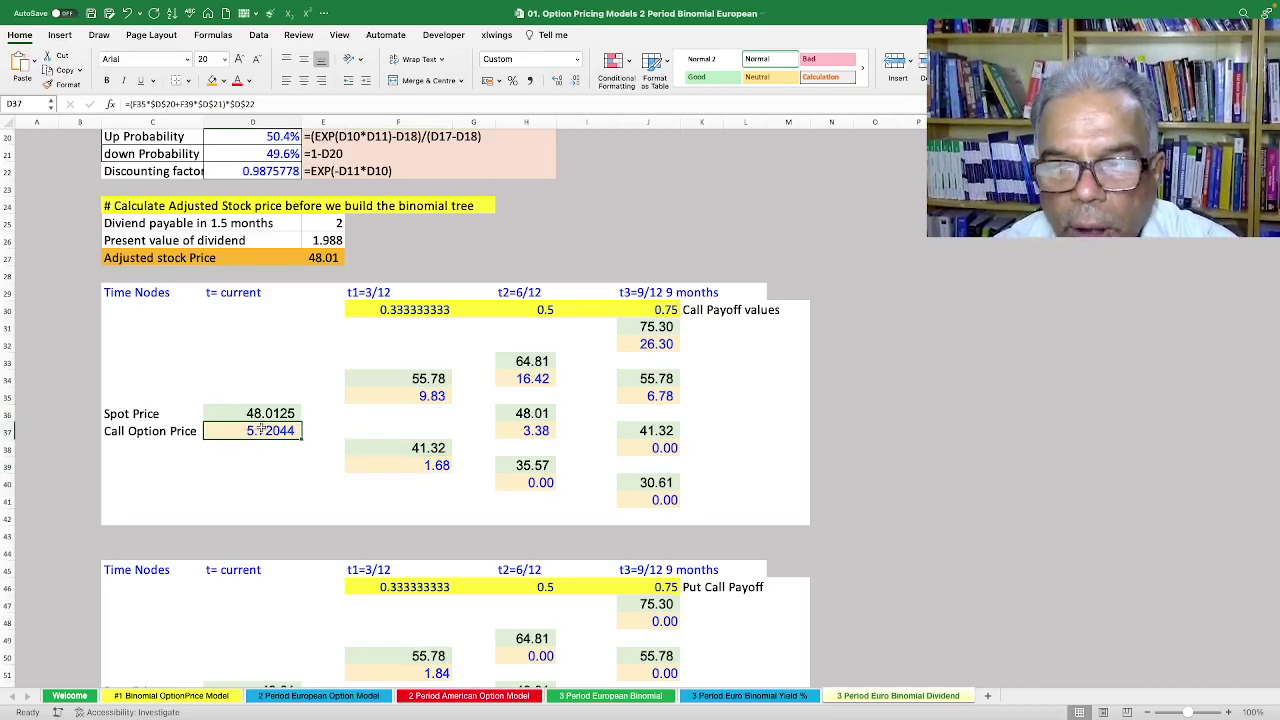
{"action": "scroll", "coordinate": [296, 458], "scroll_direction": "down", "scroll_amount": 1}
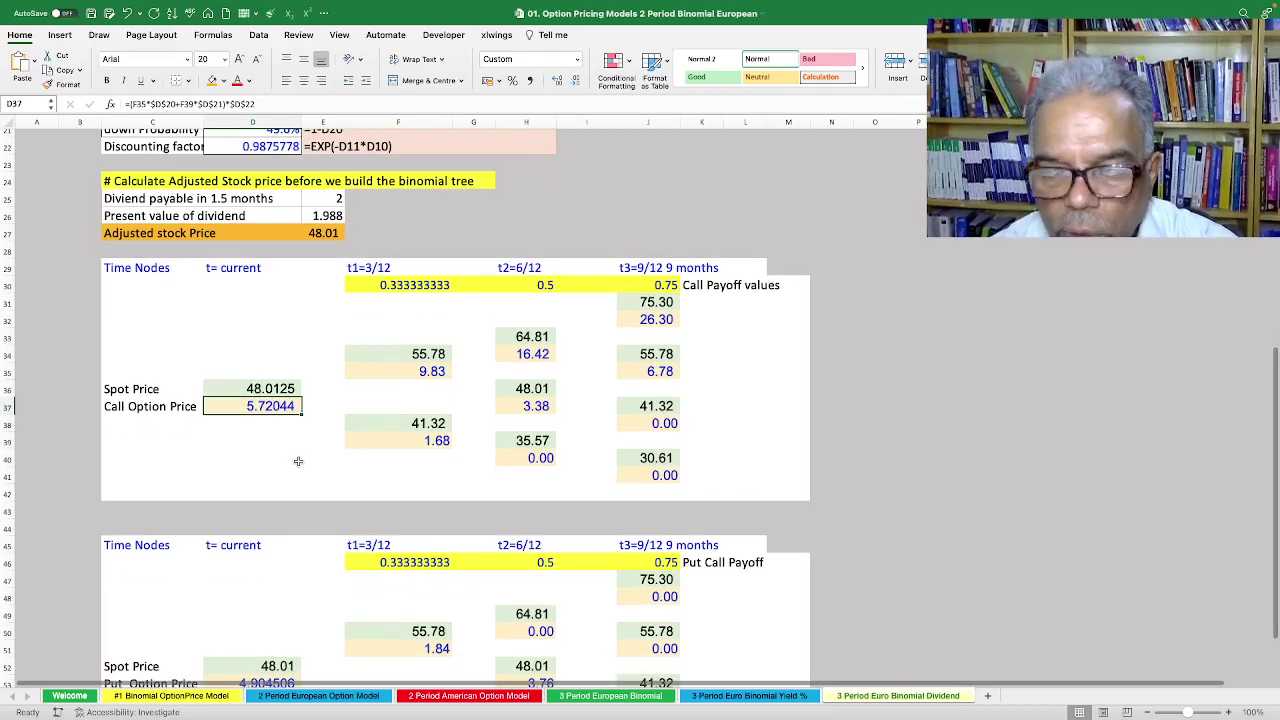
{"action": "scroll", "coordinate": [304, 458], "scroll_direction": "up", "scroll_amount": 2}
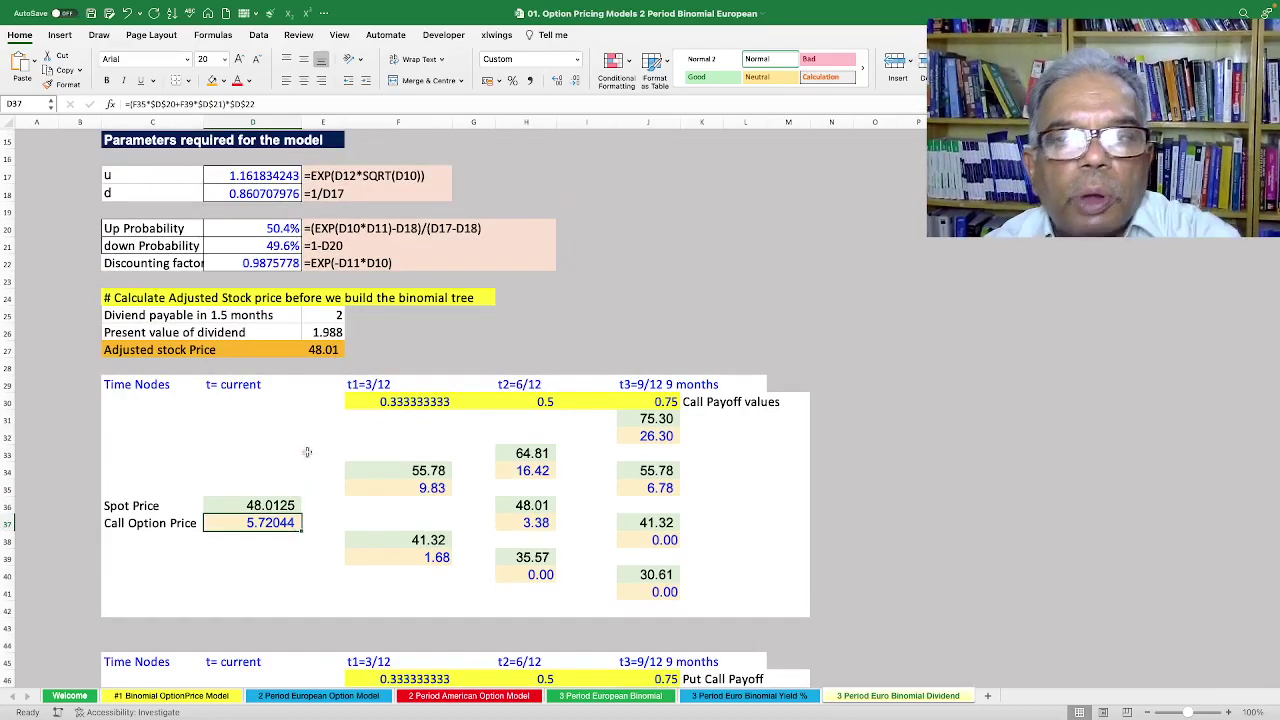
Revisit the adjusted stock price row, and inspect the highest t3 stock price and its MAX payoff formula in the put tree.
{"action": "left_click", "coordinate": [150, 350]}
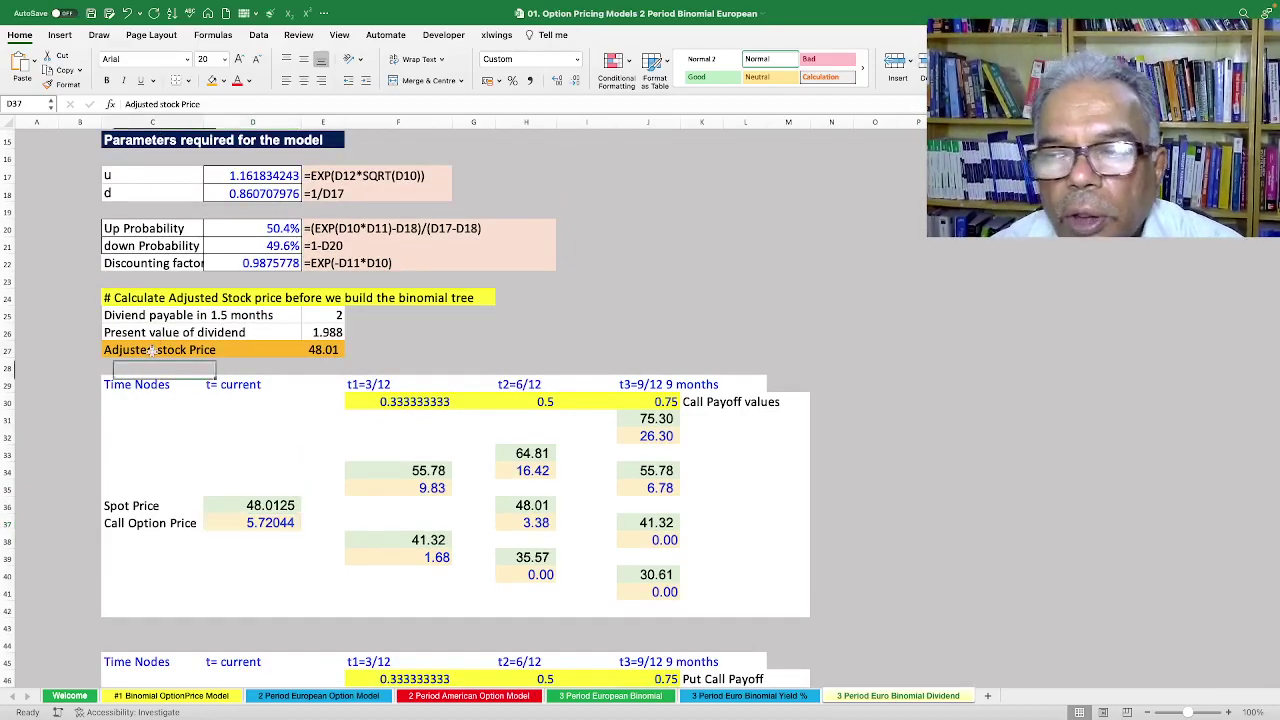
{"action": "scroll", "coordinate": [351, 493], "scroll_direction": "down", "scroll_amount": 9}
{"action": "scroll", "coordinate": [290, 415], "scroll_direction": "up", "scroll_amount": 4}
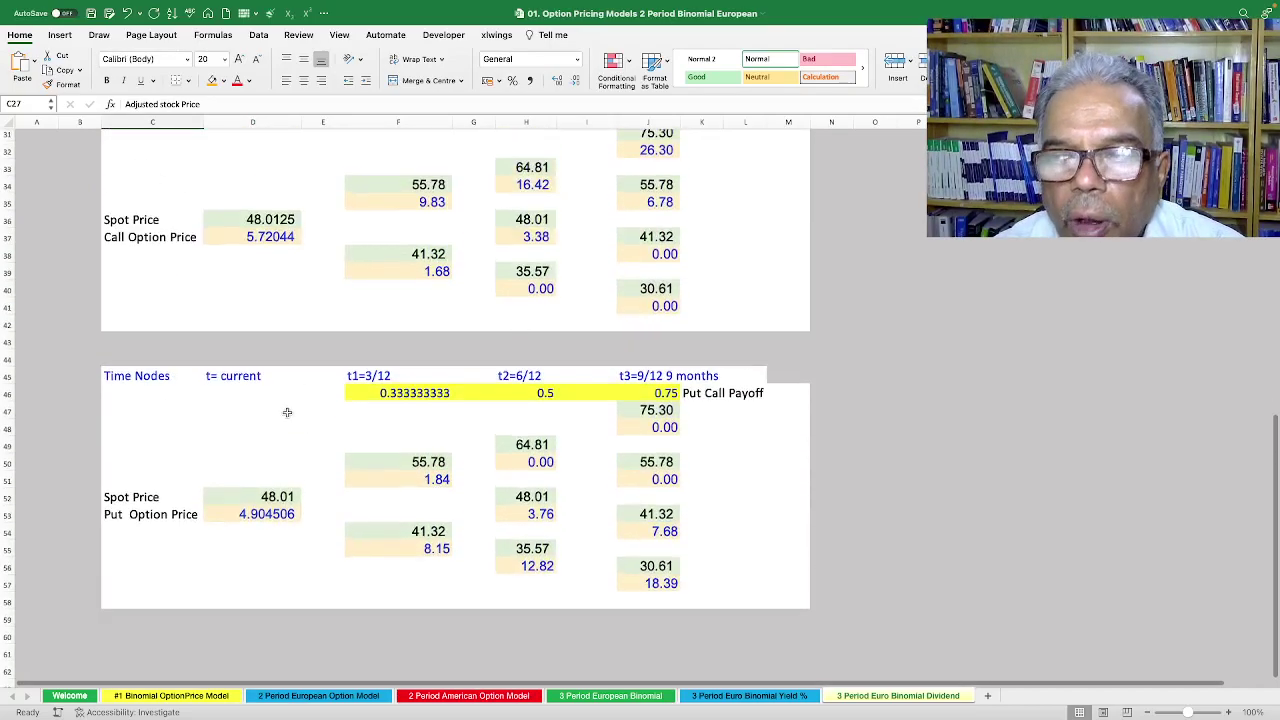
{"action": "left_click", "coordinate": [660, 440]}
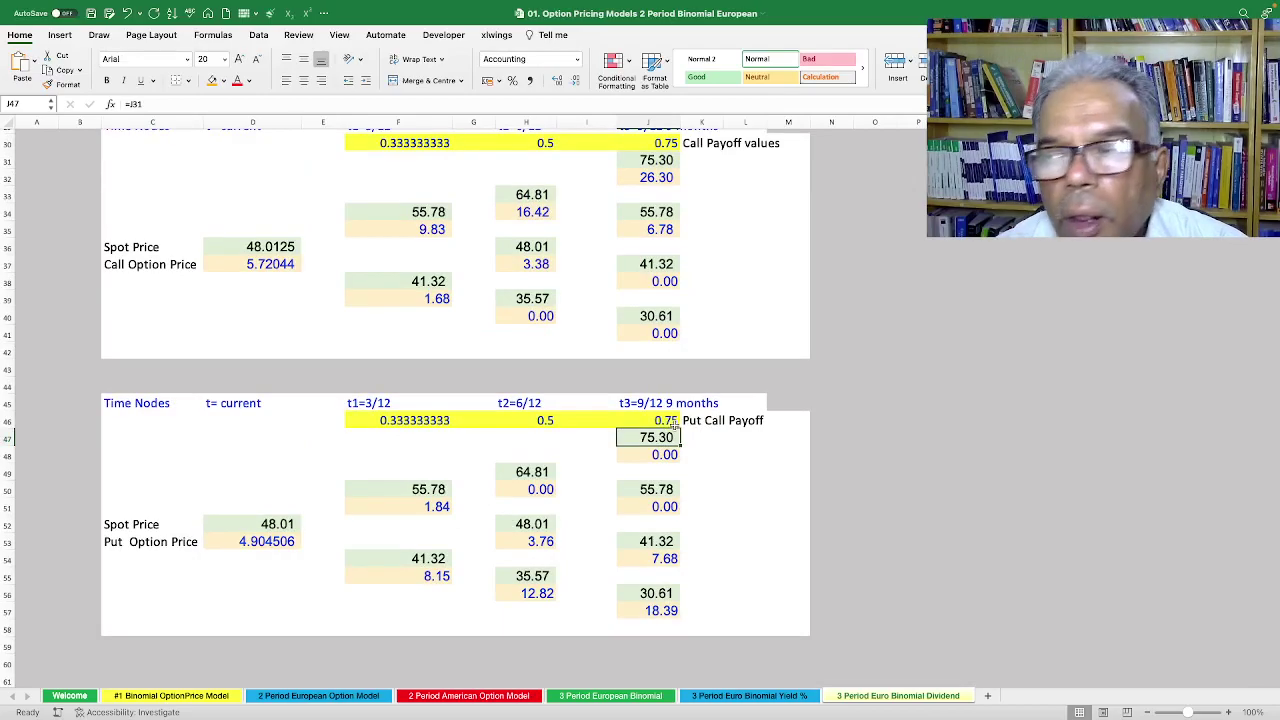
{"action": "double_click", "coordinate": [664, 454]}
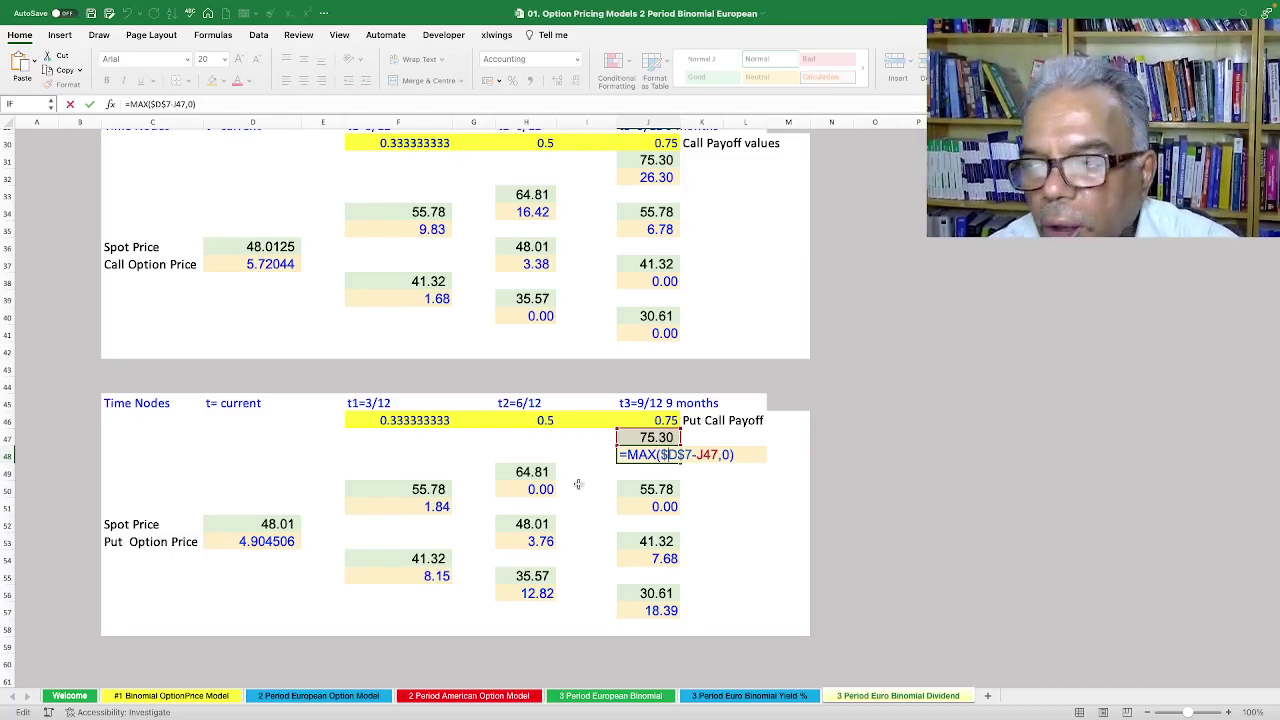
{"action": "key", "text": "Escape"}
{"action": "scroll", "coordinate": [552, 536], "scroll_direction": "down", "scroll_amount": 2}
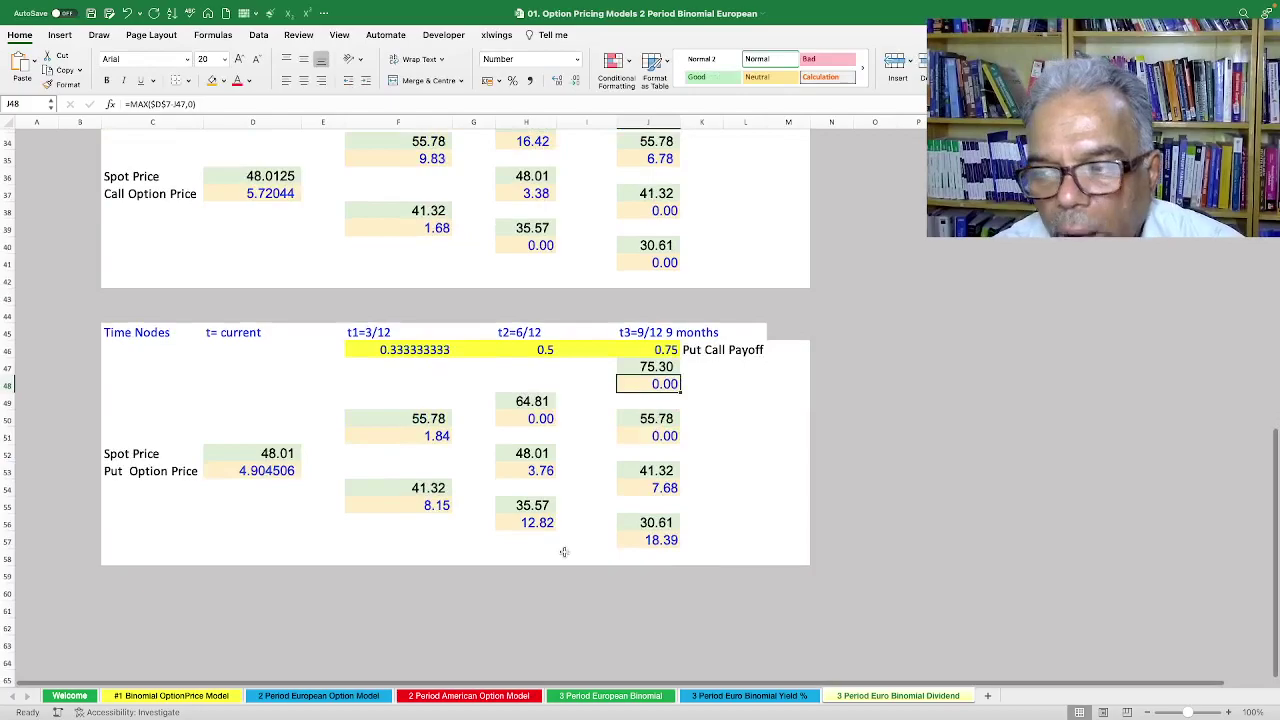
{"action": "scroll", "coordinate": [565, 550], "scroll_direction": "up", "scroll_amount": 3}
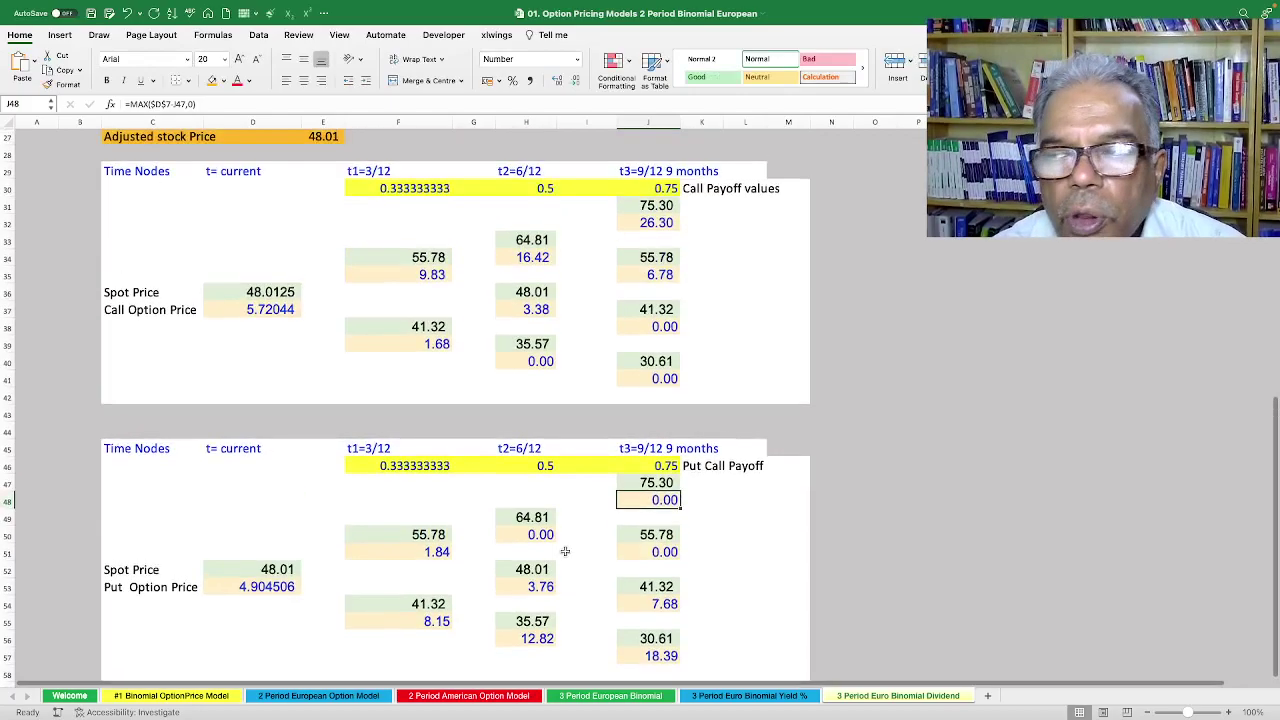
Open the 3 Period European Binomial sheet and review its volatility input and up probability formula.
{"action": "left_click", "coordinate": [638, 698]}
{"action": "scroll", "coordinate": [507, 560], "scroll_direction": "up", "scroll_amount": 3}
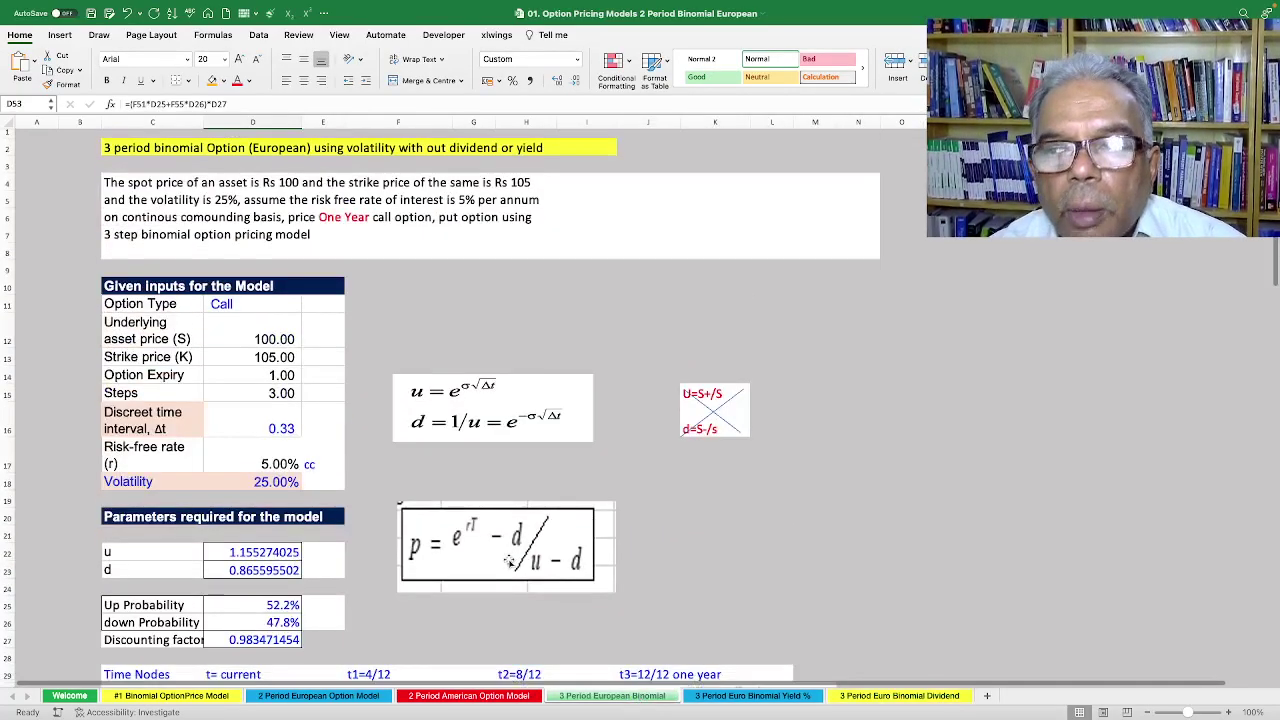
{"action": "left_click", "coordinate": [290, 492]}
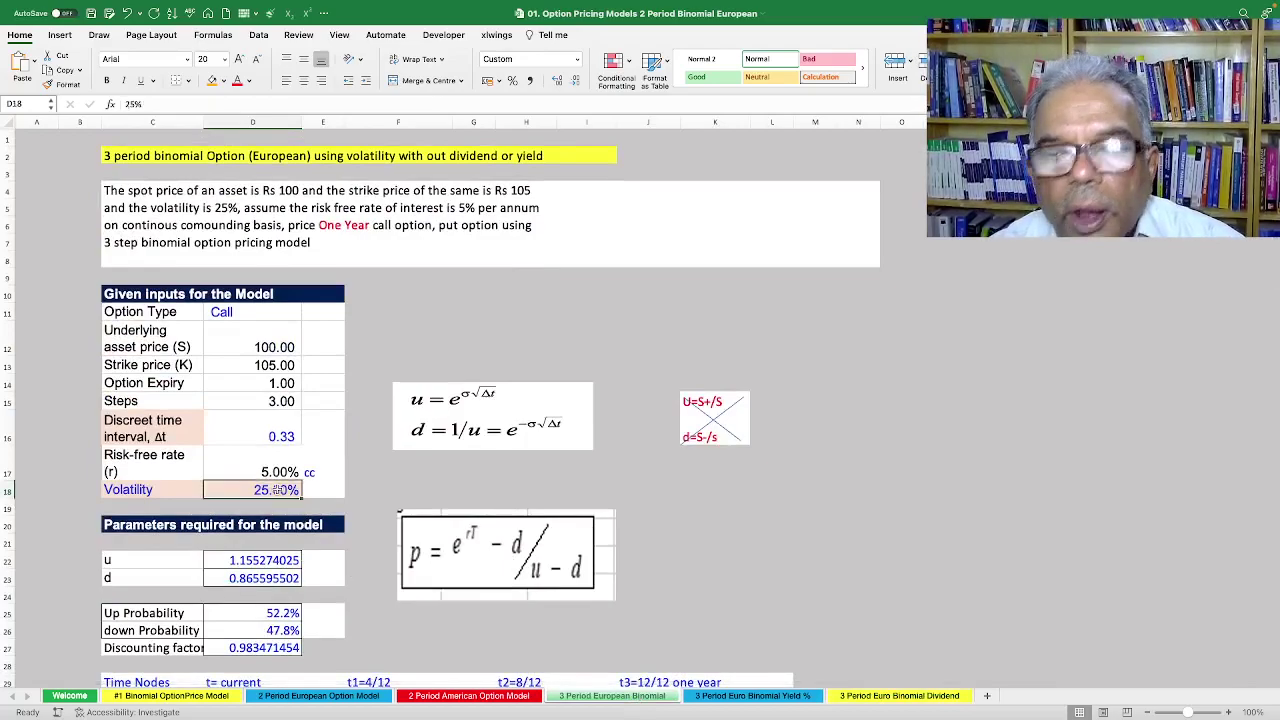
{"action": "scroll", "coordinate": [395, 586], "scroll_direction": "down", "scroll_amount": 2}
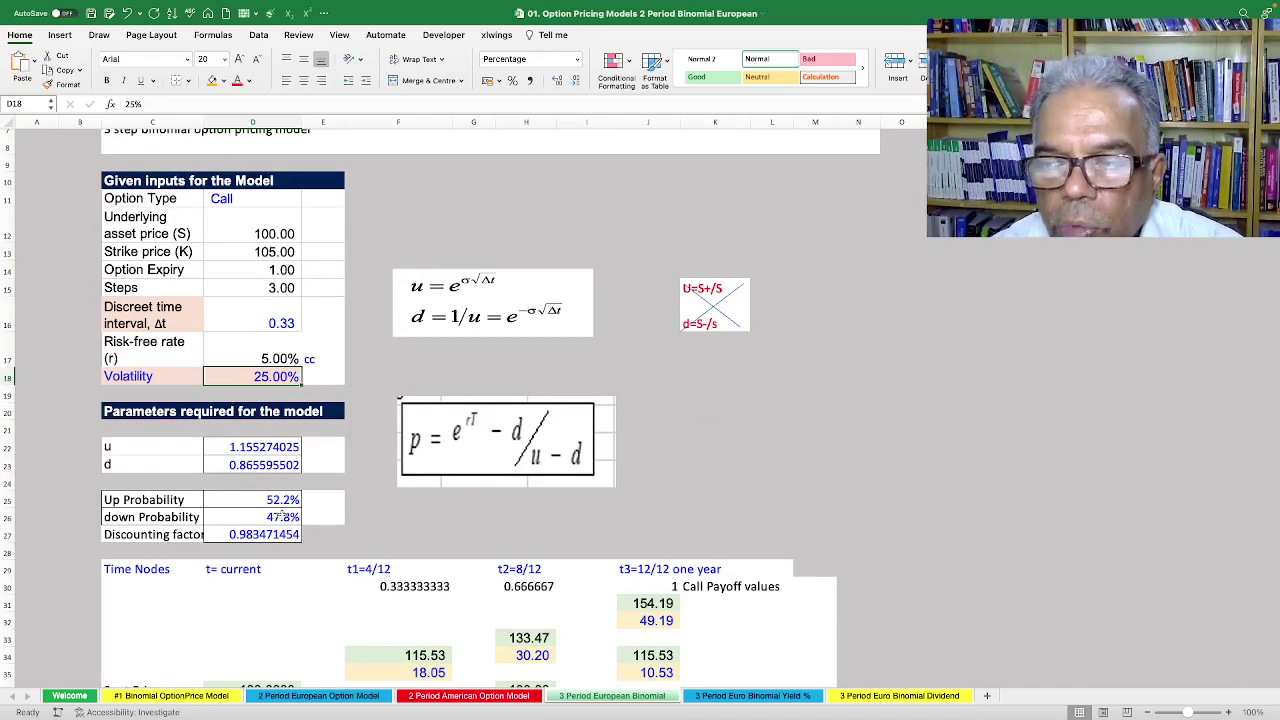
{"action": "double_click", "coordinate": [272, 500]}
{"action": "double_click", "coordinate": [272, 500]}
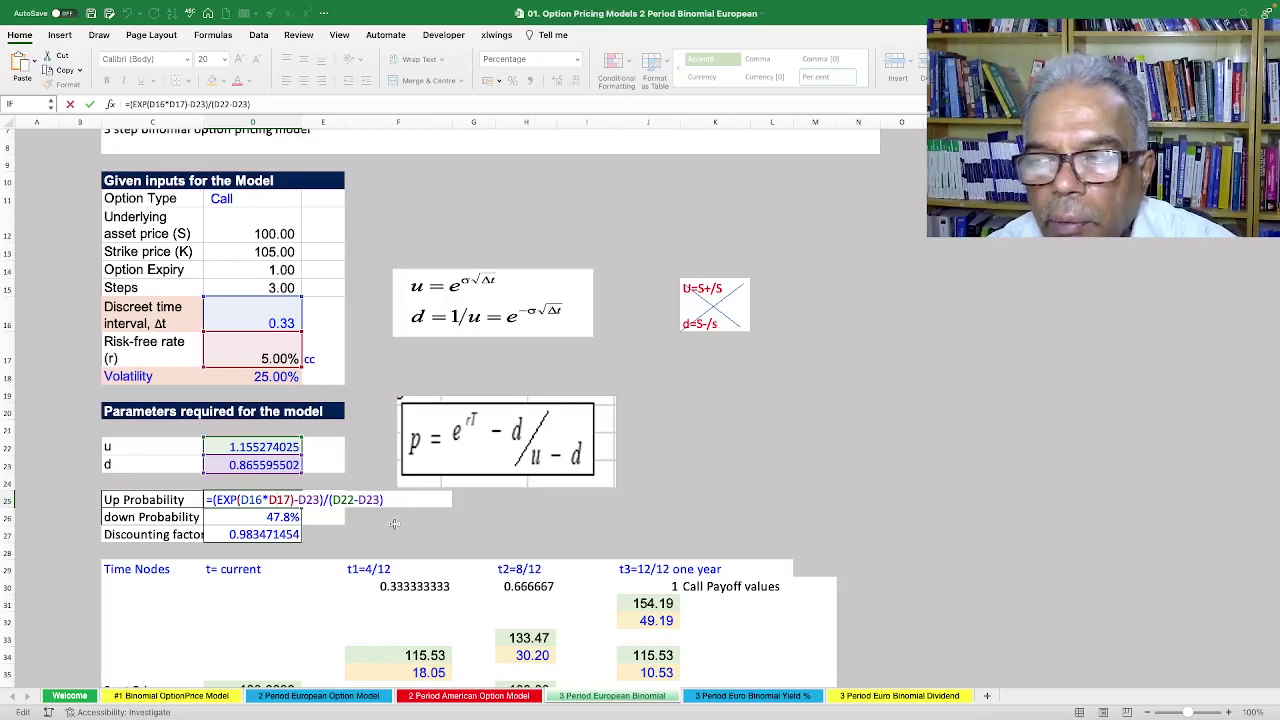
{"action": "key", "text": "Escape"}
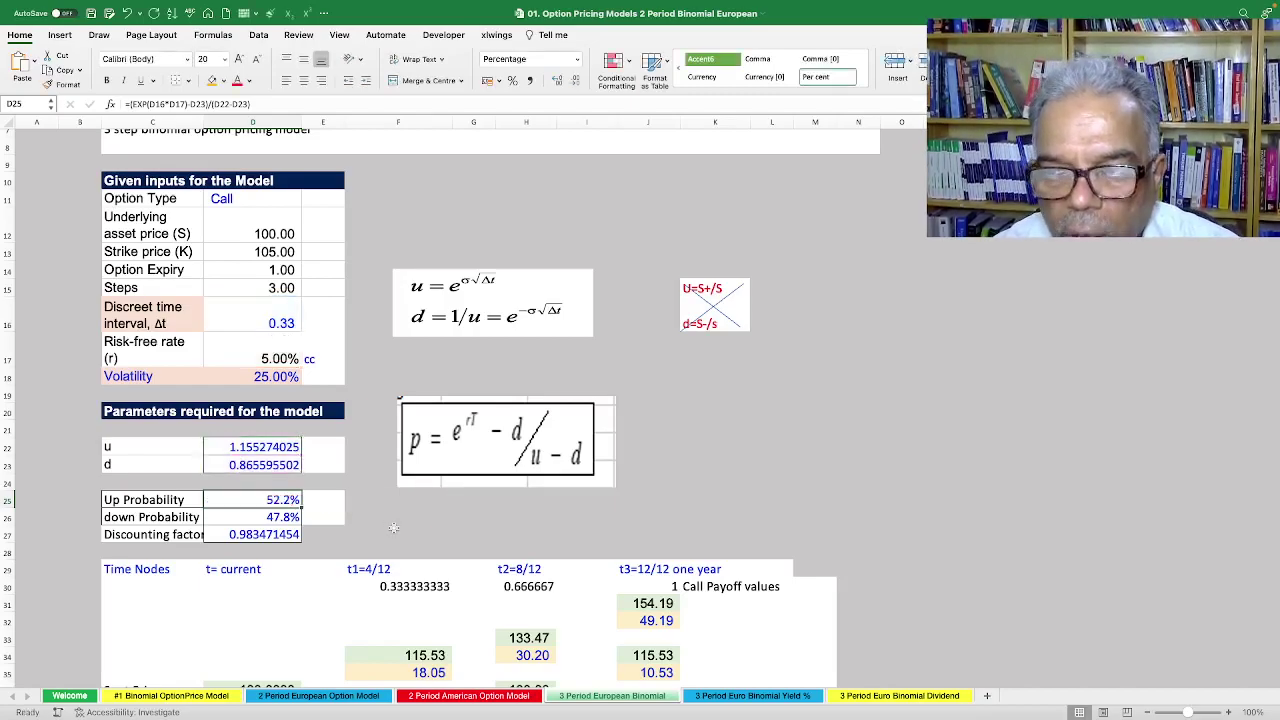
Recheck the volatility input against the displayed equations for u and d.
{"action": "double_click", "coordinate": [260, 377]}
{"action": "key", "text": "Escape"}
{"action": "left_click", "coordinate": [418, 310]}
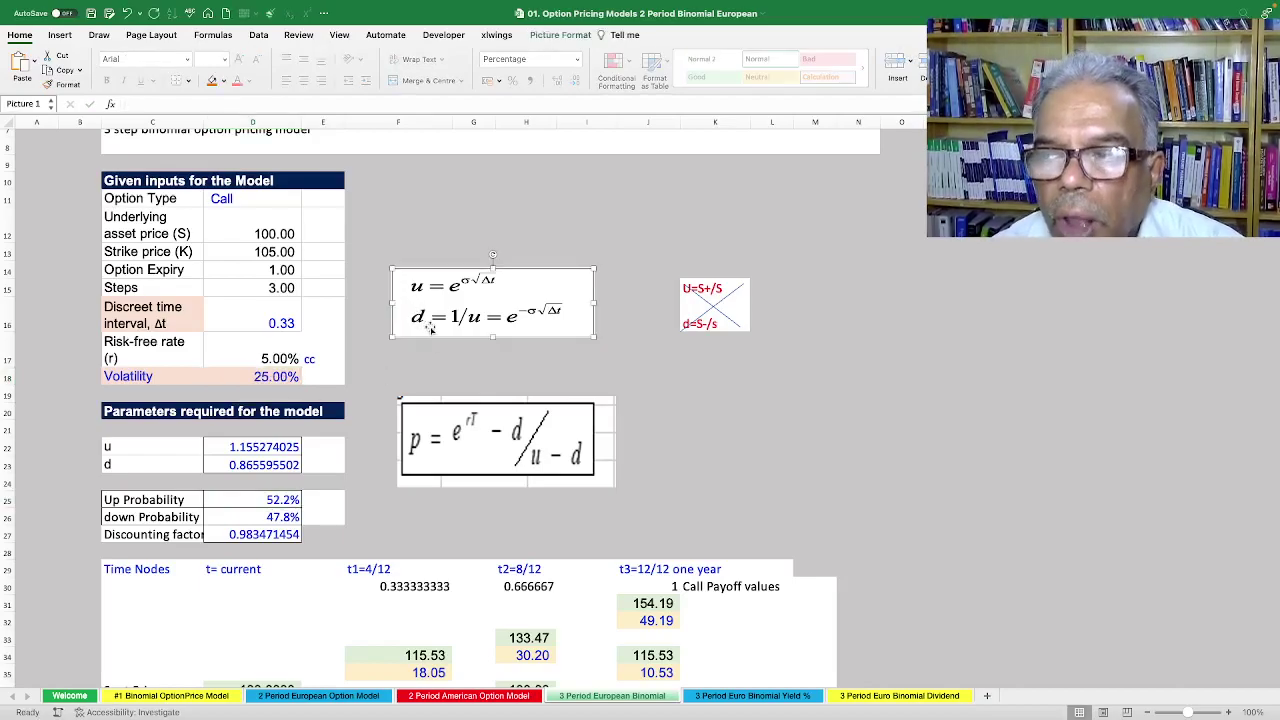
Open the 3 Period Euro Binomial Yield % sheet and examine the yield input and how the up probability formula uses it.
{"action": "left_click", "coordinate": [755, 700]}
{"action": "scroll", "coordinate": [260, 388], "scroll_direction": "up", "scroll_amount": 2}
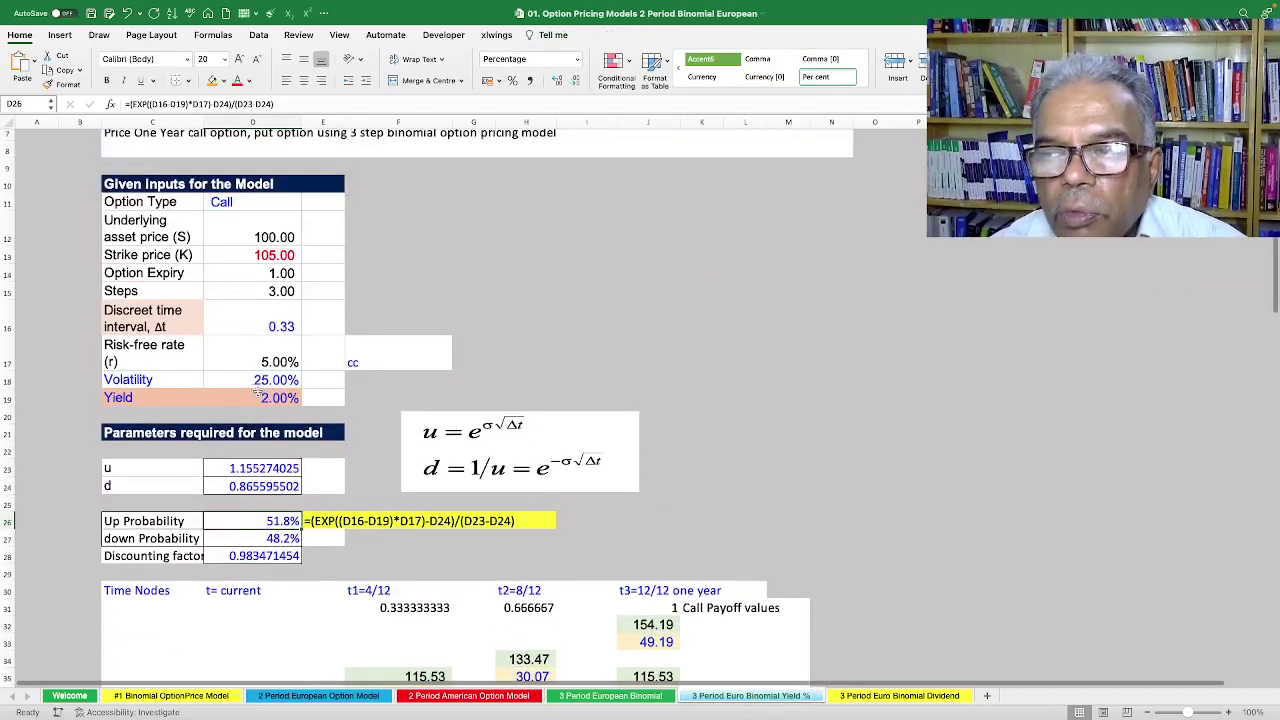
{"action": "left_click", "coordinate": [298, 398]}
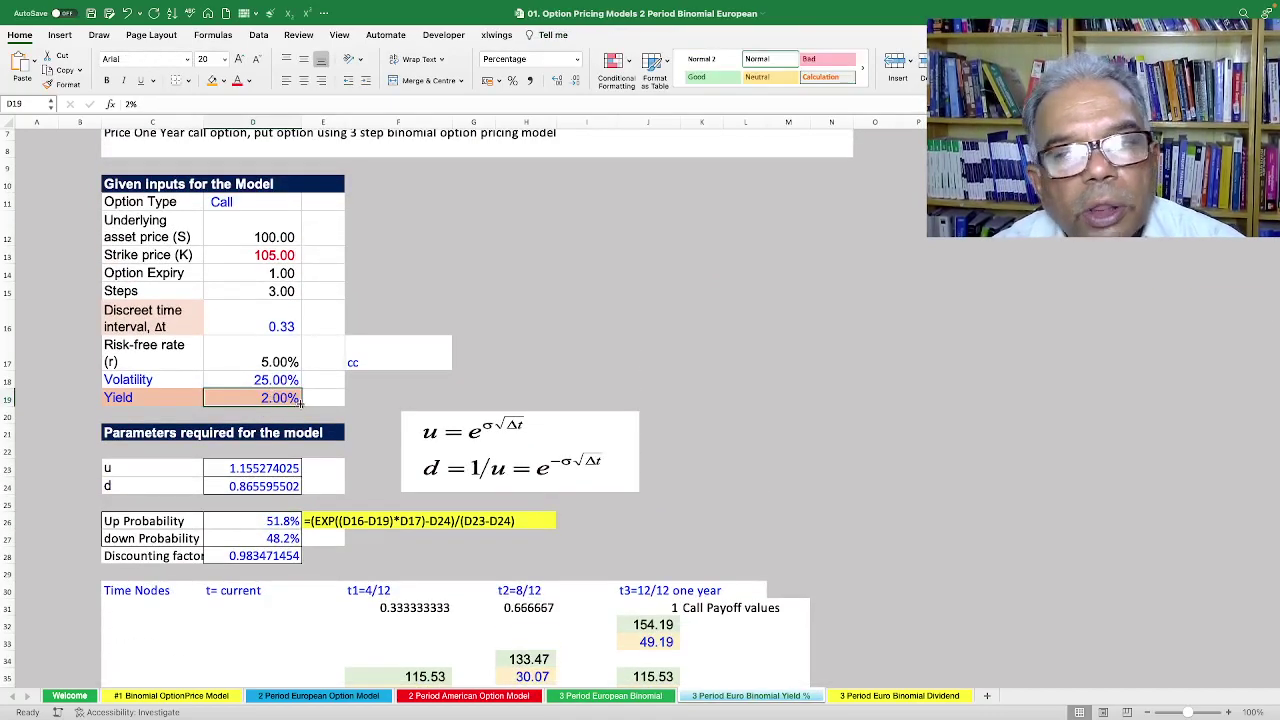
{"action": "scroll", "coordinate": [300, 398], "scroll_direction": "down", "scroll_amount": 3}
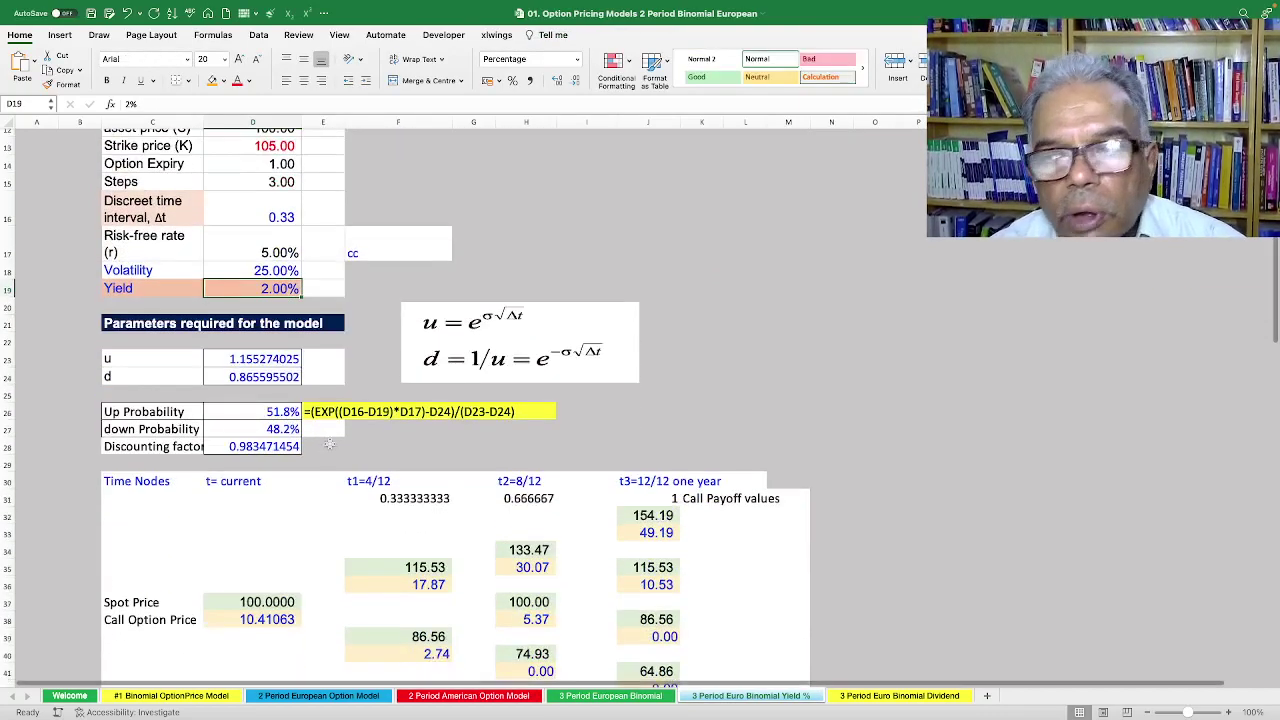
{"action": "left_click", "coordinate": [145, 412]}
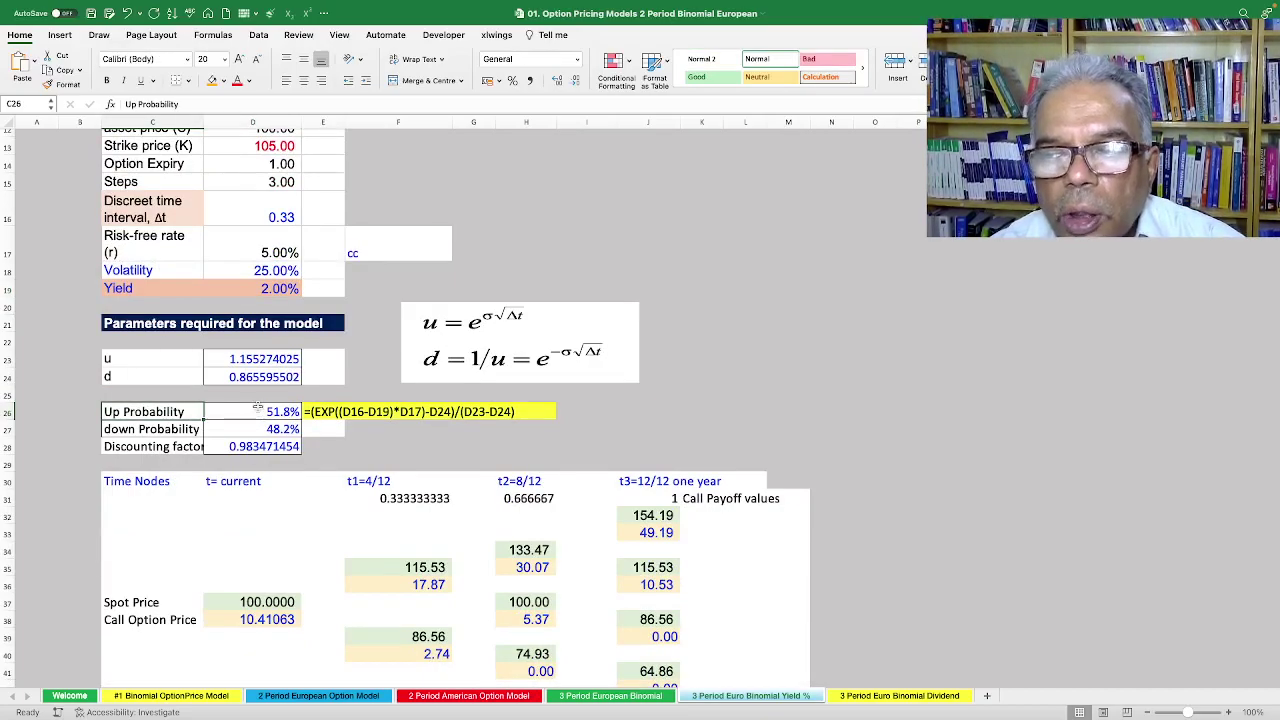
{"action": "double_click", "coordinate": [258, 411]}
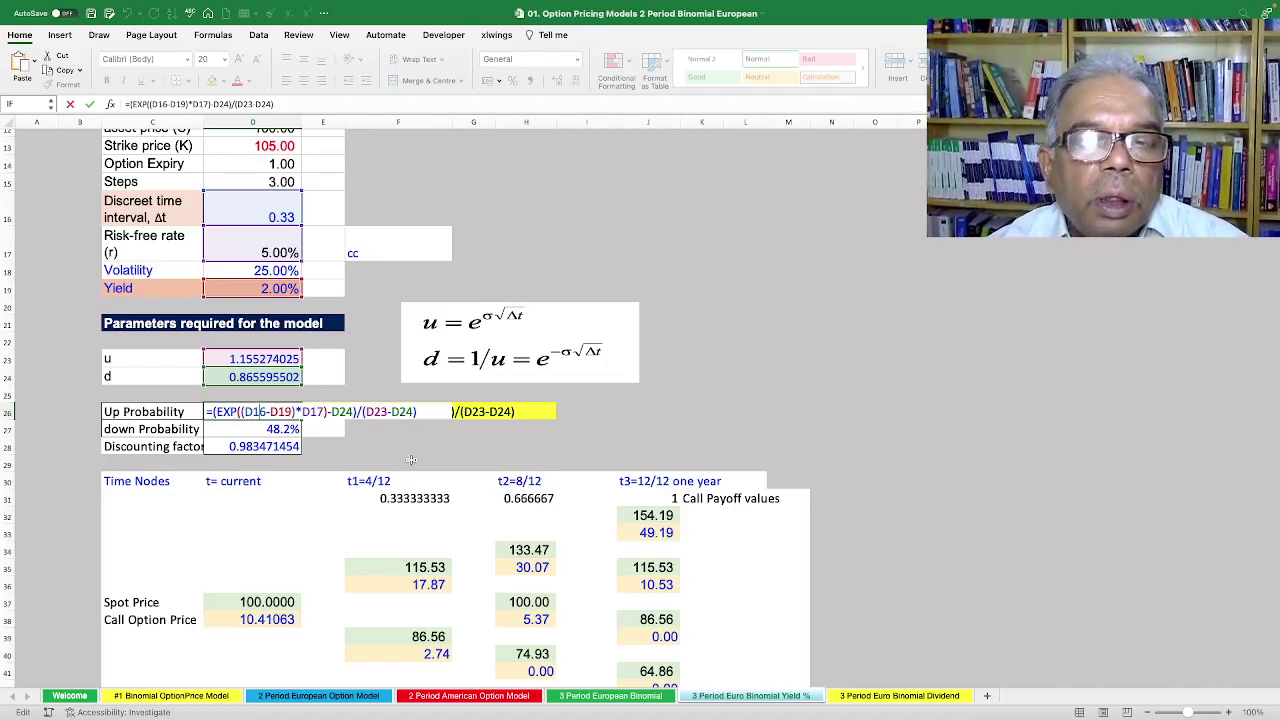
{"action": "key", "text": "ctrl+Return"}
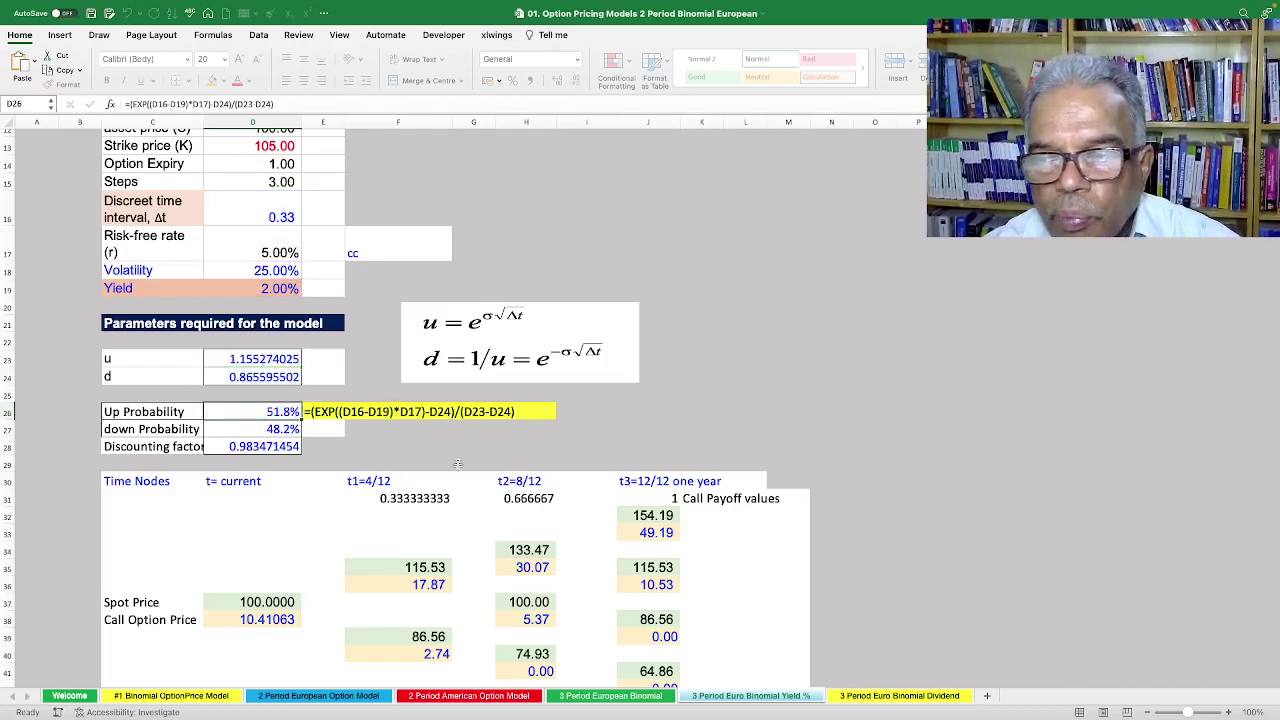
{"action": "scroll", "coordinate": [769, 624], "scroll_direction": "down", "scroll_amount": 1}
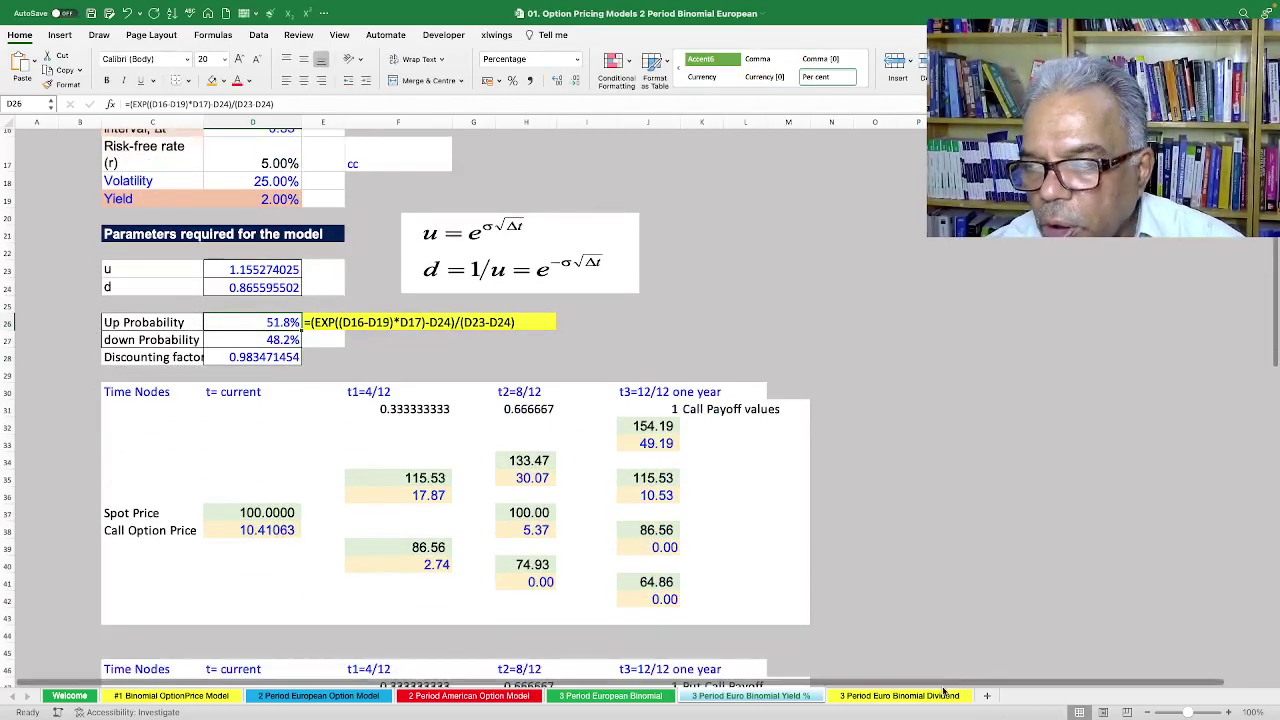
Return to the 3 Period Euro Binomial Dividend sheet and review the model parameters and the dividend payable in 1.5 months.
{"action": "left_click", "coordinate": [942, 696]}
{"action": "scroll", "coordinate": [392, 478], "scroll_direction": "up", "scroll_amount": 2}
{"action": "scroll", "coordinate": [392, 478], "scroll_direction": "up", "scroll_amount": 5}
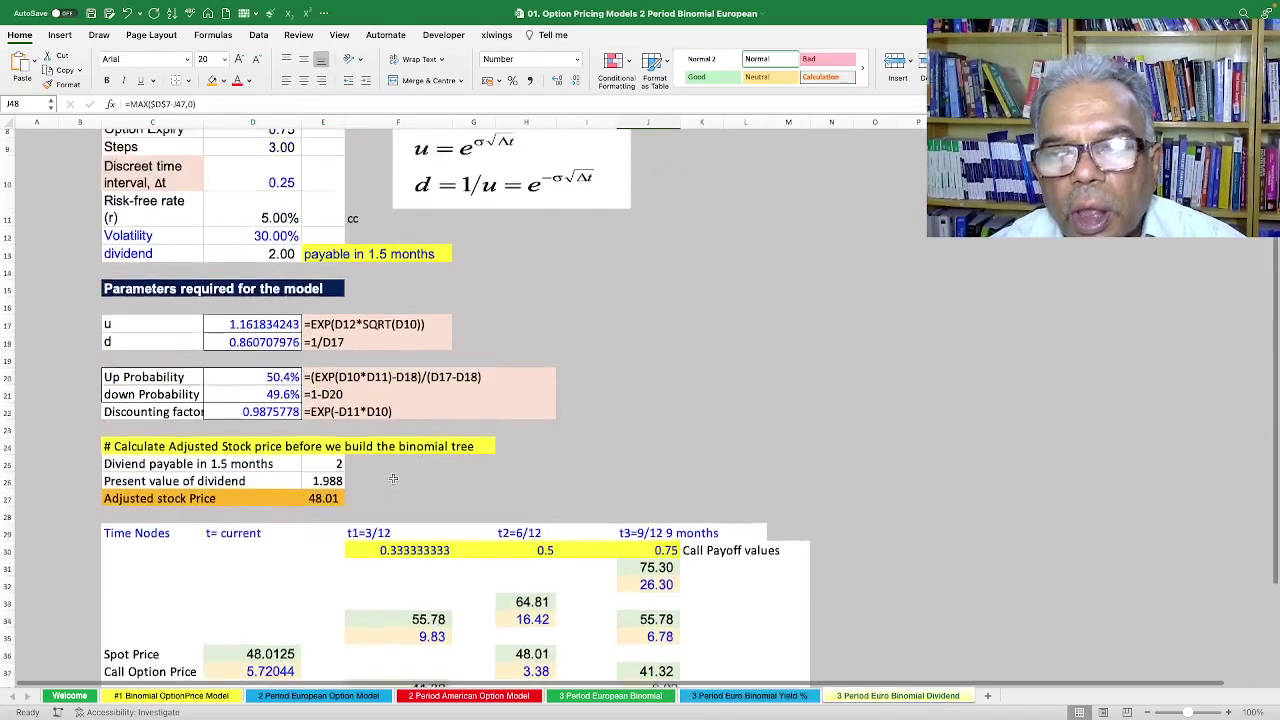
{"action": "scroll", "coordinate": [388, 483], "scroll_direction": "down", "scroll_amount": 2}
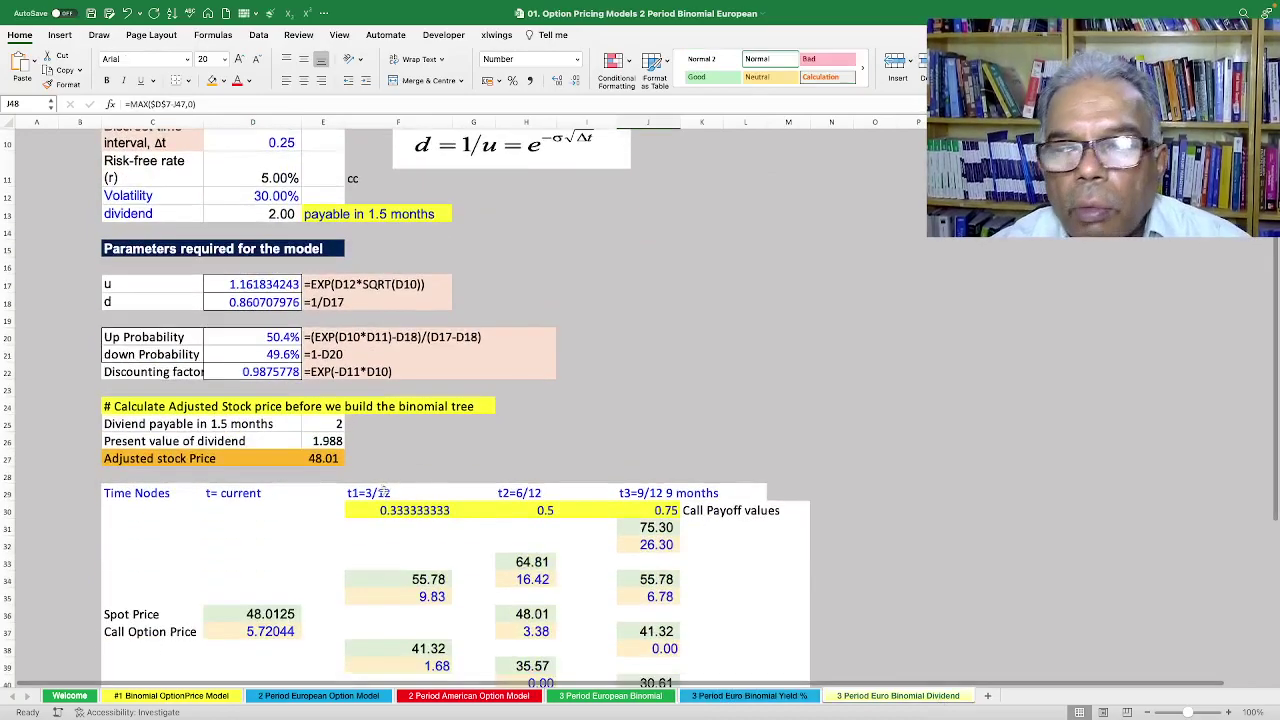
{"action": "left_click", "coordinate": [338, 427]}
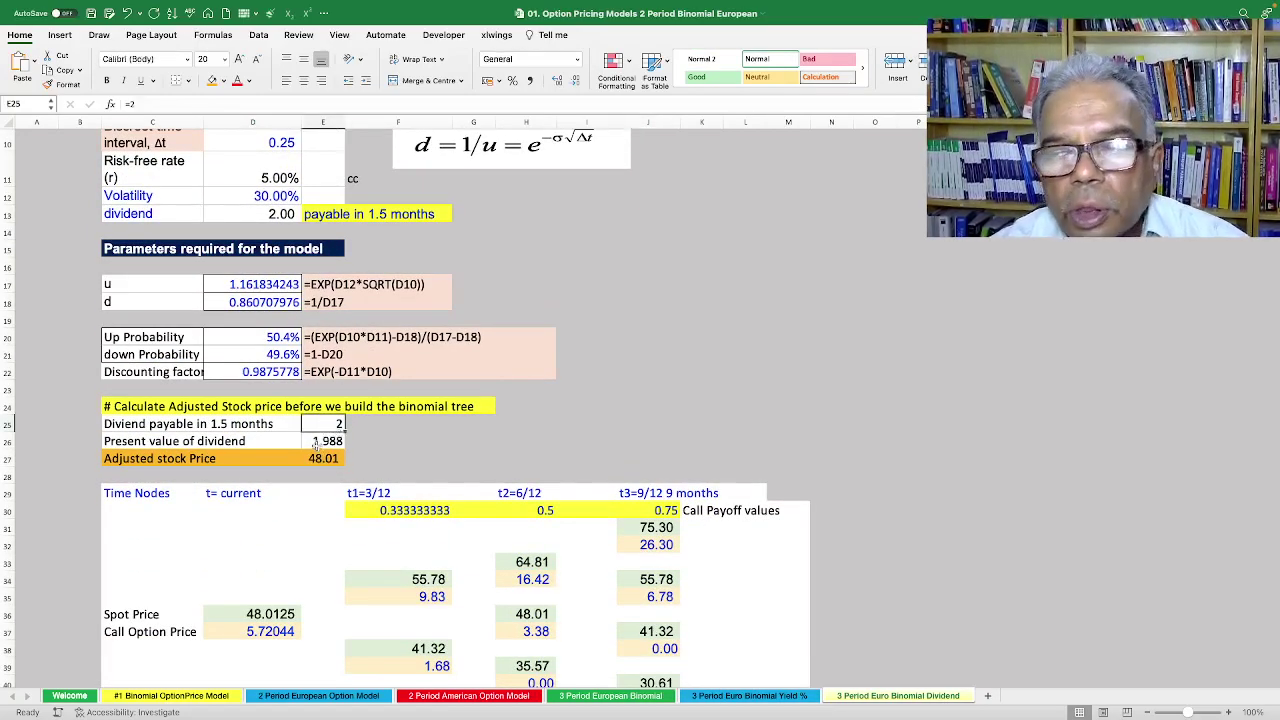
Trace the underlying asset price into the adjusted stock price and on to the call tree's spot price.
{"action": "scroll", "coordinate": [340, 462], "scroll_direction": "up", "scroll_amount": 3}
{"action": "scroll", "coordinate": [344, 463], "scroll_direction": "up", "scroll_amount": 1}
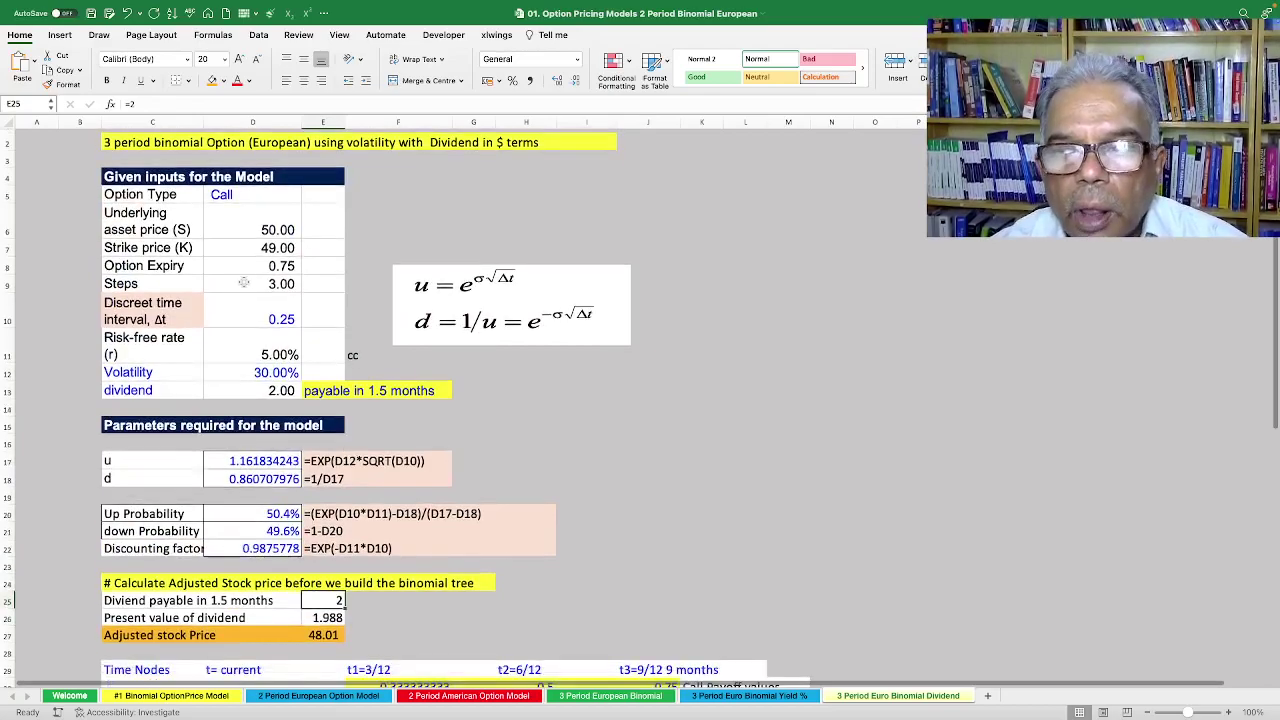
{"action": "left_click", "coordinate": [265, 222]}
{"action": "scroll", "coordinate": [349, 452], "scroll_direction": "down", "scroll_amount": 3}
{"action": "scroll", "coordinate": [348, 452], "scroll_direction": "down", "scroll_amount": 1}
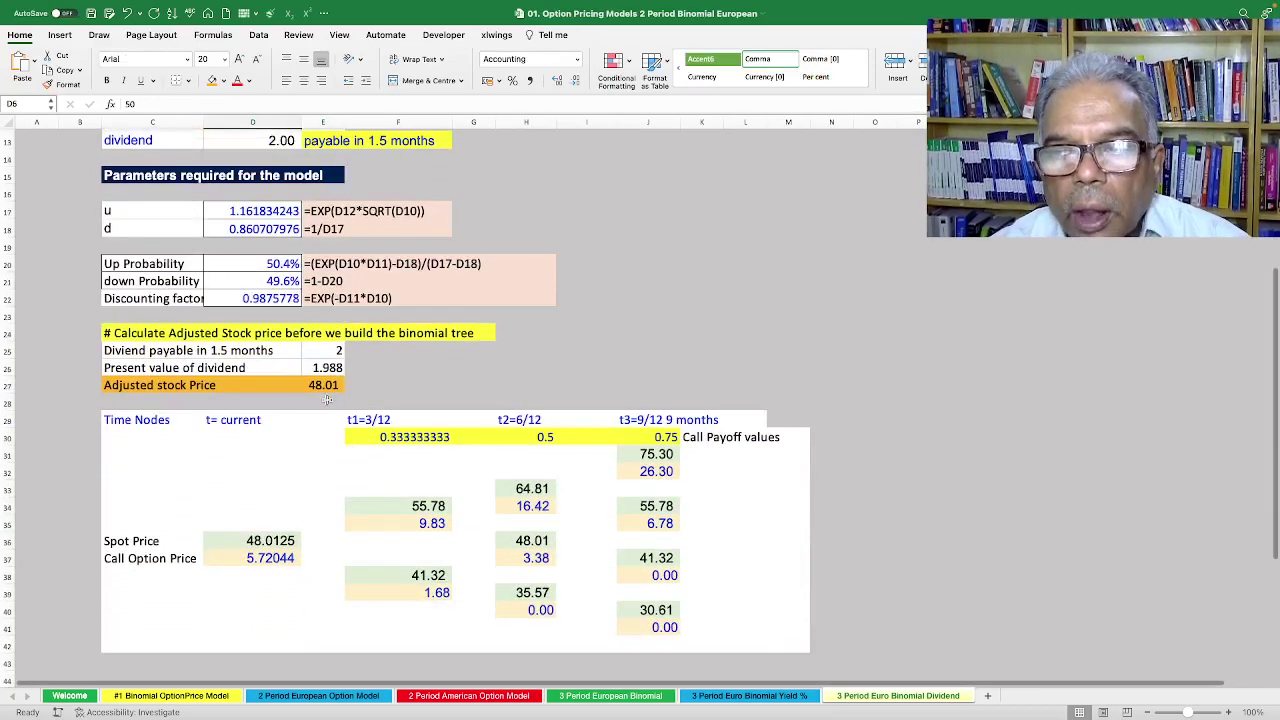
{"action": "left_click", "coordinate": [323, 385]}
{"action": "scroll", "coordinate": [355, 425], "scroll_direction": "down", "scroll_amount": 3}
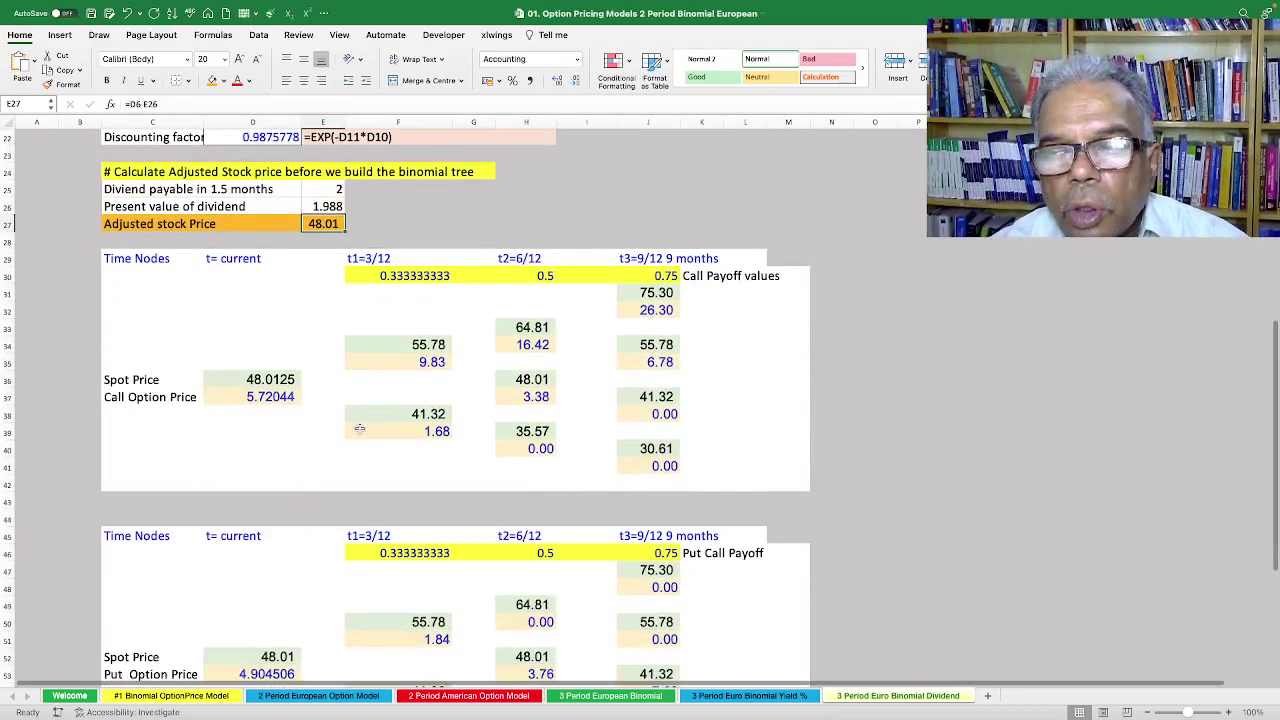
{"action": "left_click", "coordinate": [252, 380]}
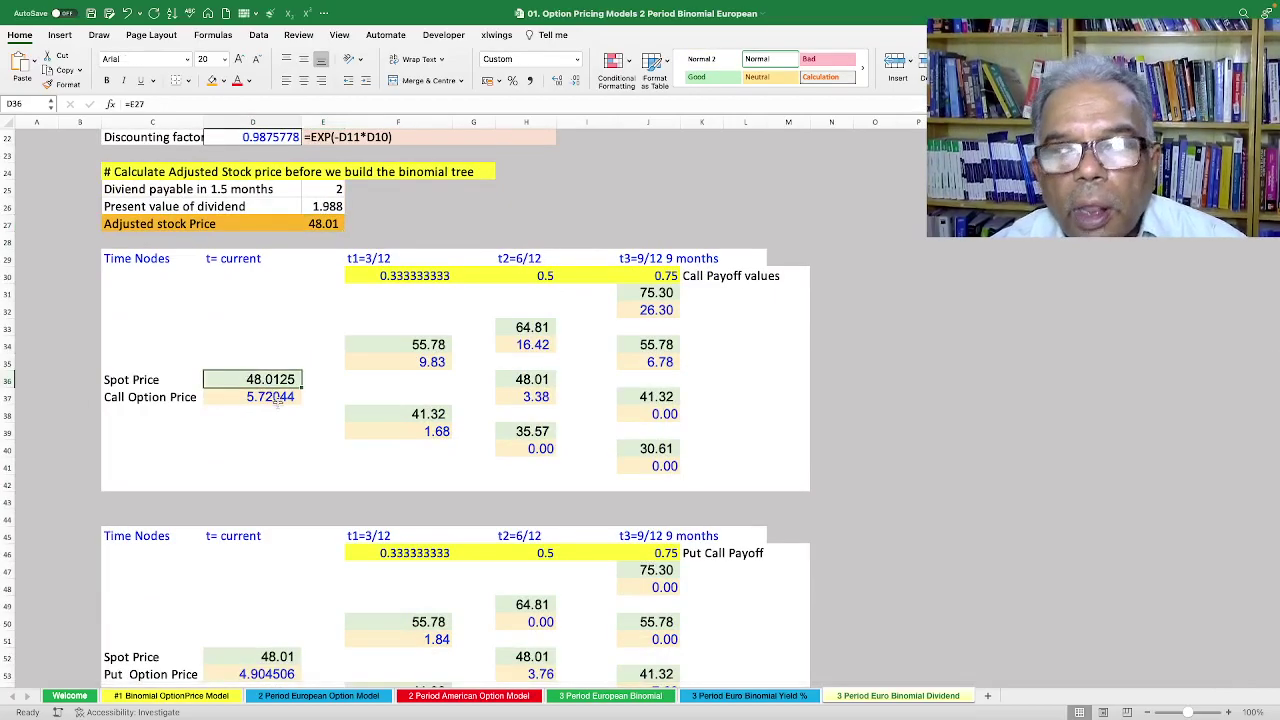
{"action": "scroll", "coordinate": [330, 478], "scroll_direction": "down", "scroll_amount": 2}
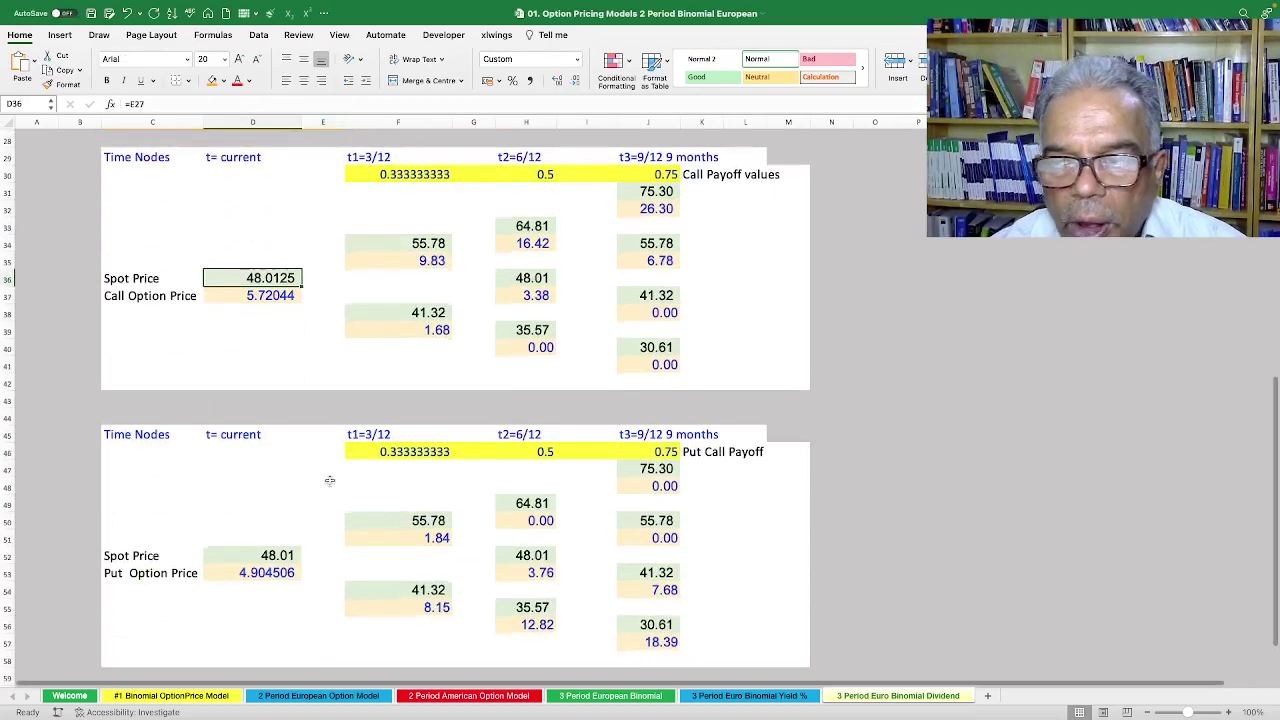